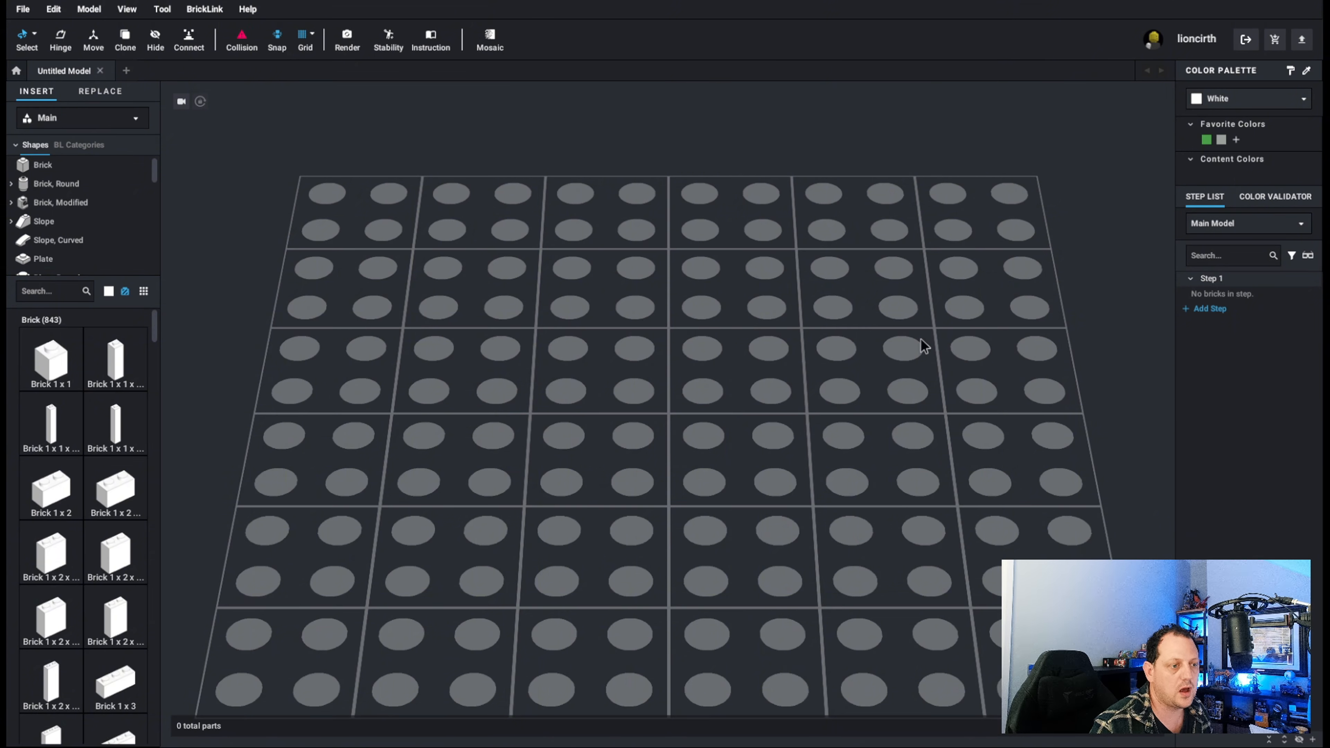
# Check the available part palettes and choose the Main palette.
pyautogui.scroll(-3, 751, 327)
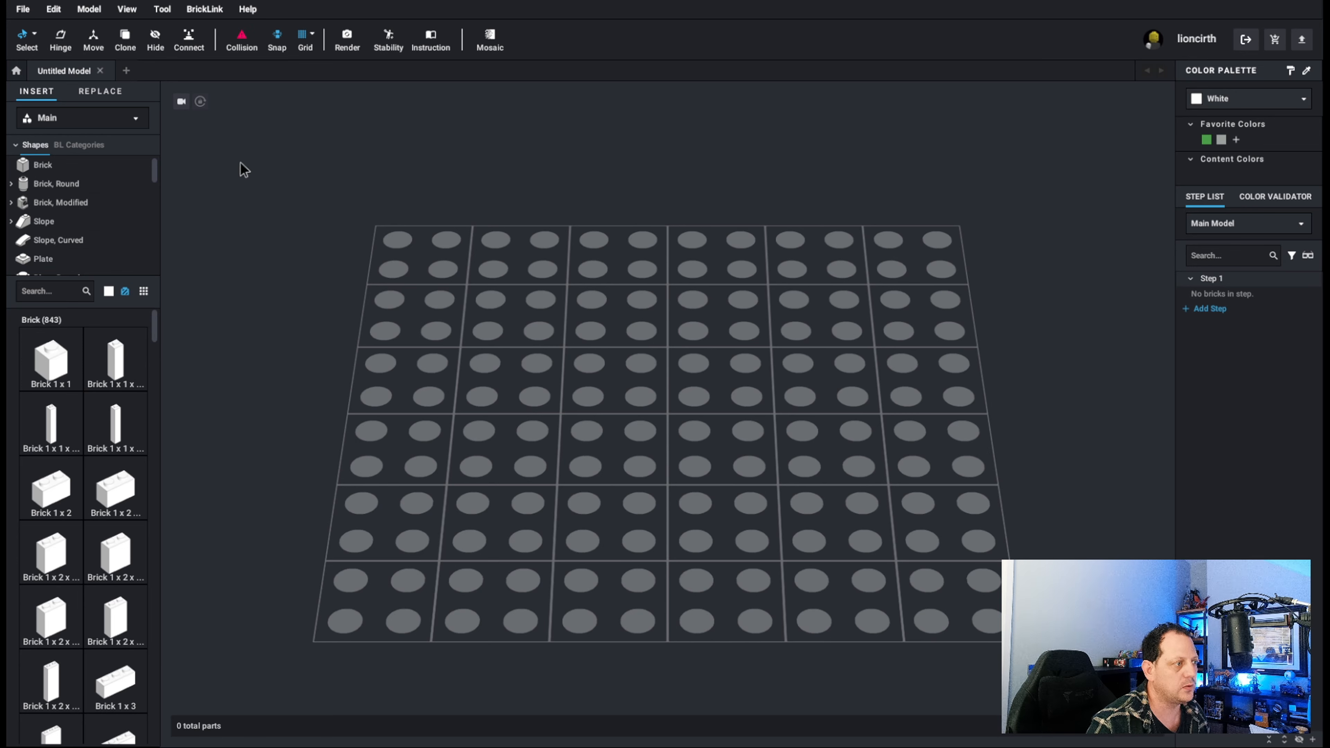
pyautogui.click(137, 120)
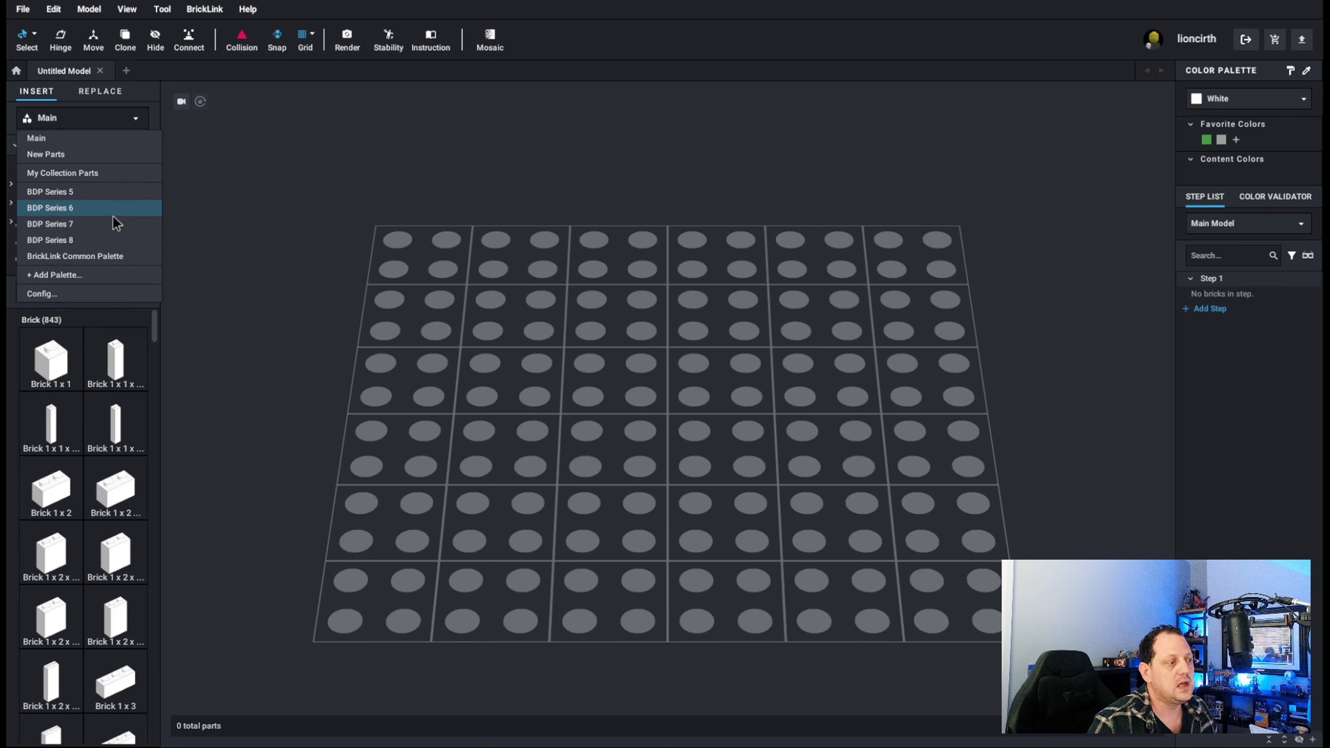
pyautogui.click(55, 141)
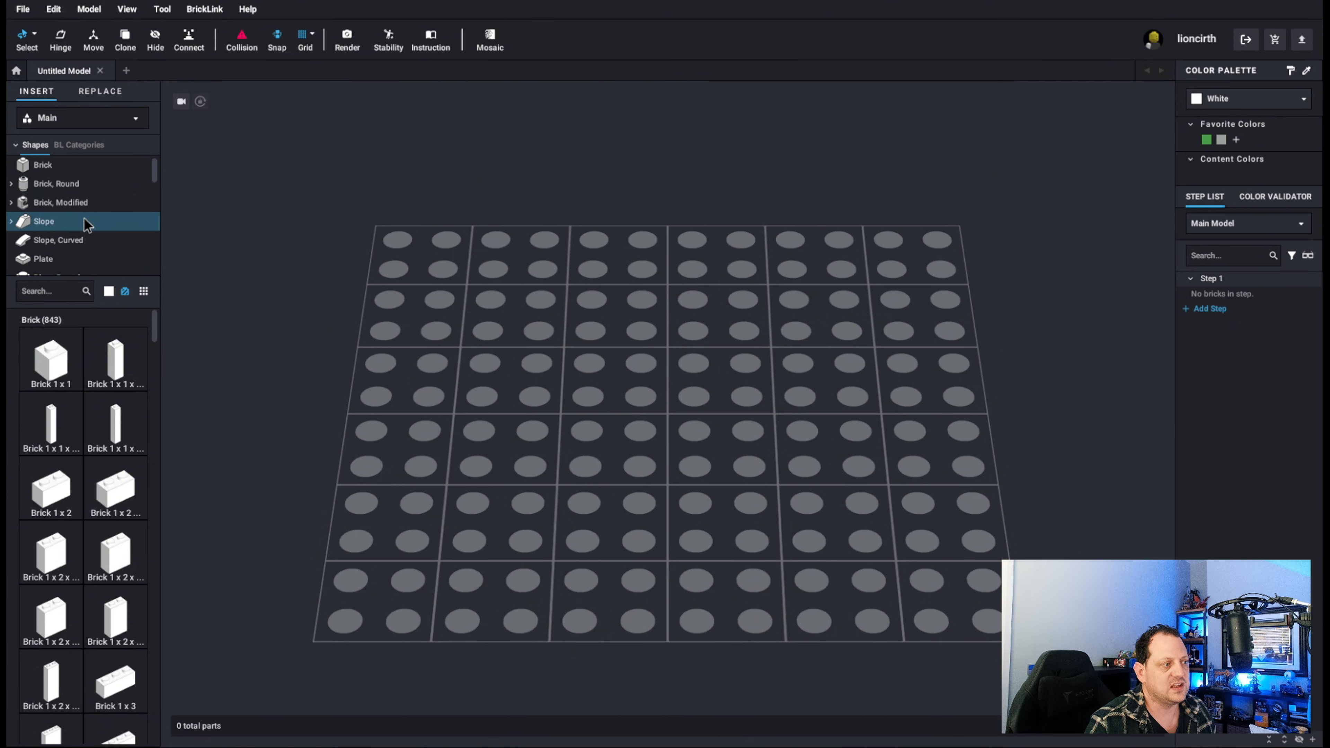
# Browse the round brick, modified brick, slope and plate categories, looking through the available plate sizes.
pyautogui.click(79, 187)
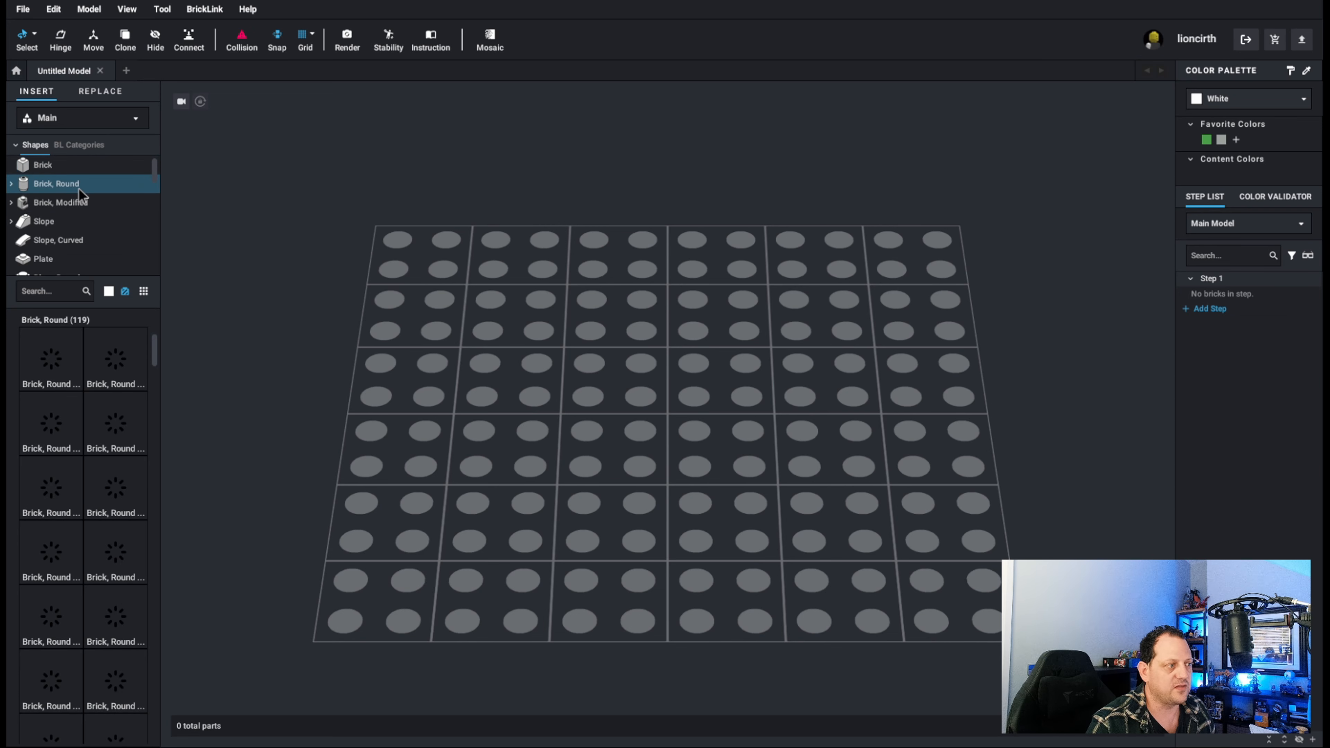
pyautogui.click(82, 207)
pyautogui.click(80, 221)
pyautogui.scroll(-1, 79, 229)
pyautogui.scroll(-1, 77, 226)
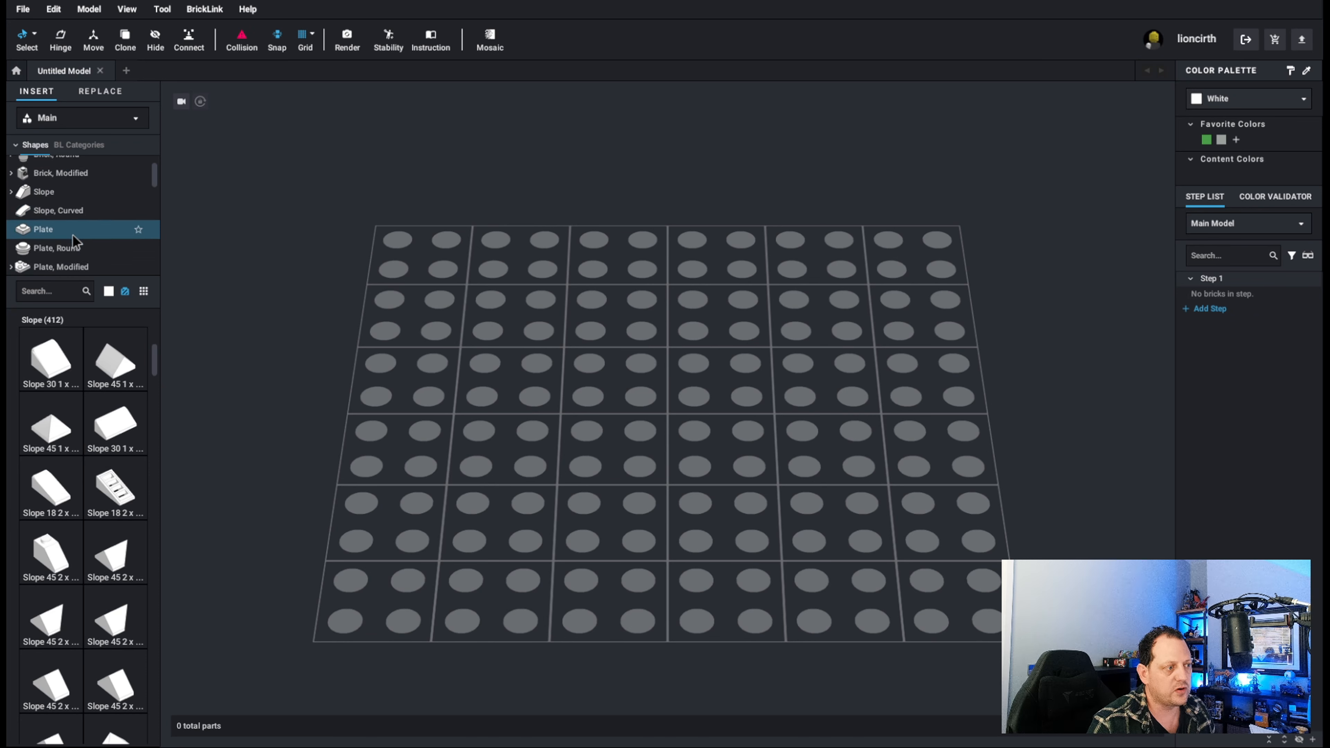
pyautogui.click(68, 218)
pyautogui.scroll(-2, 67, 225)
pyautogui.scroll(-3, 83, 204)
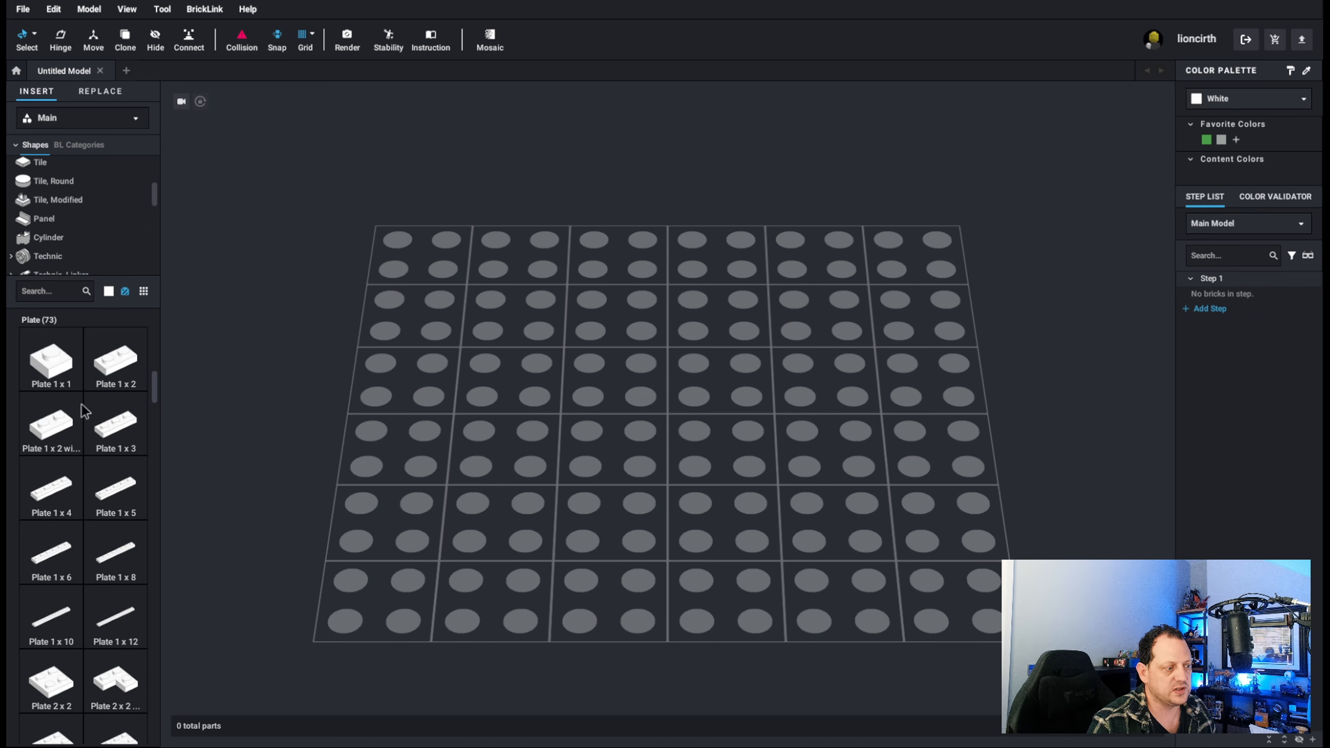
pyautogui.scroll(-6, 84, 471)
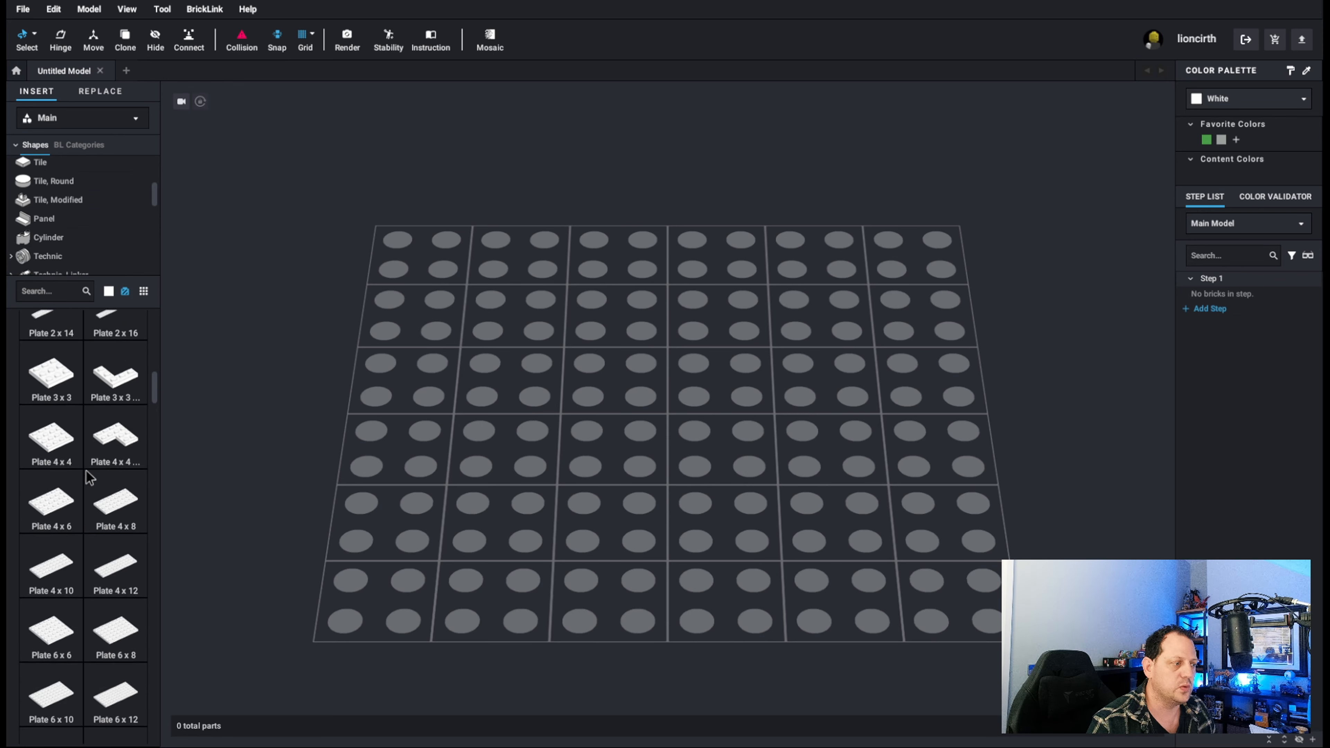
pyautogui.scroll(3, 87, 466)
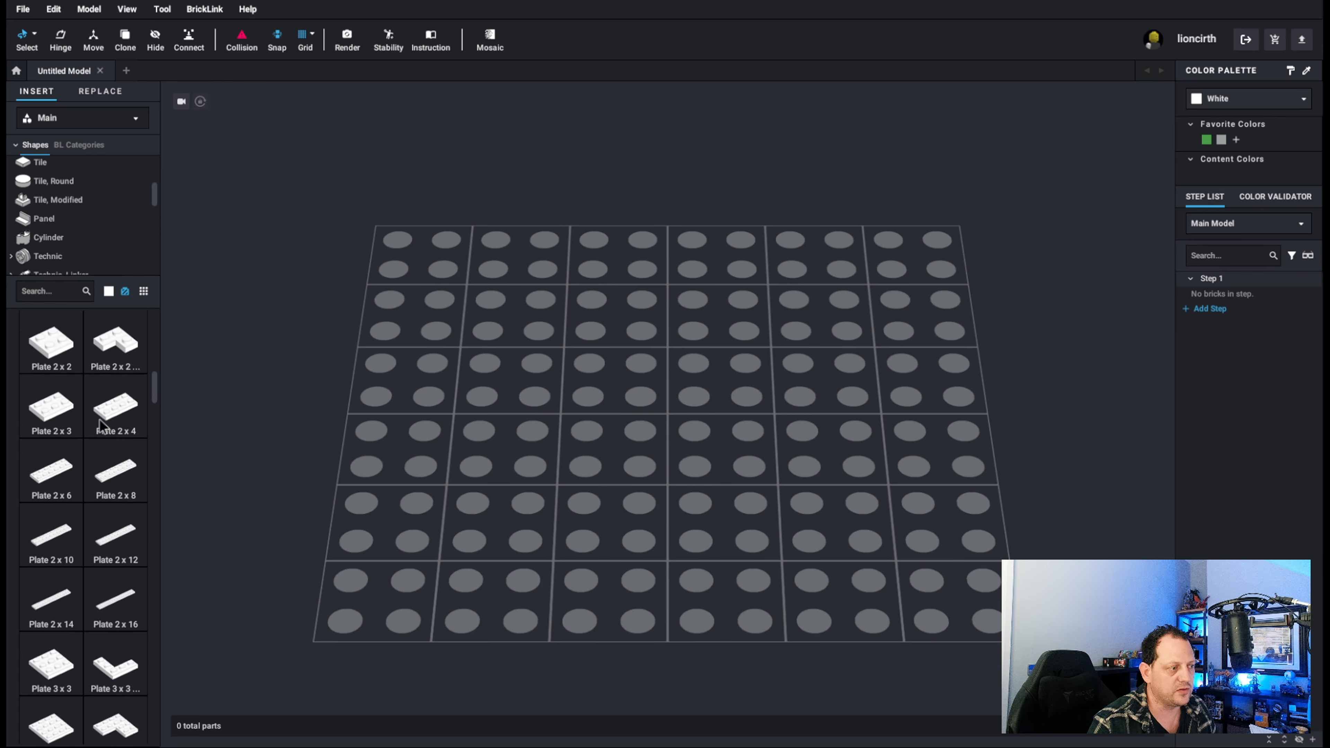
pyautogui.scroll(5, 104, 406)
pyautogui.scroll(3, 84, 210)
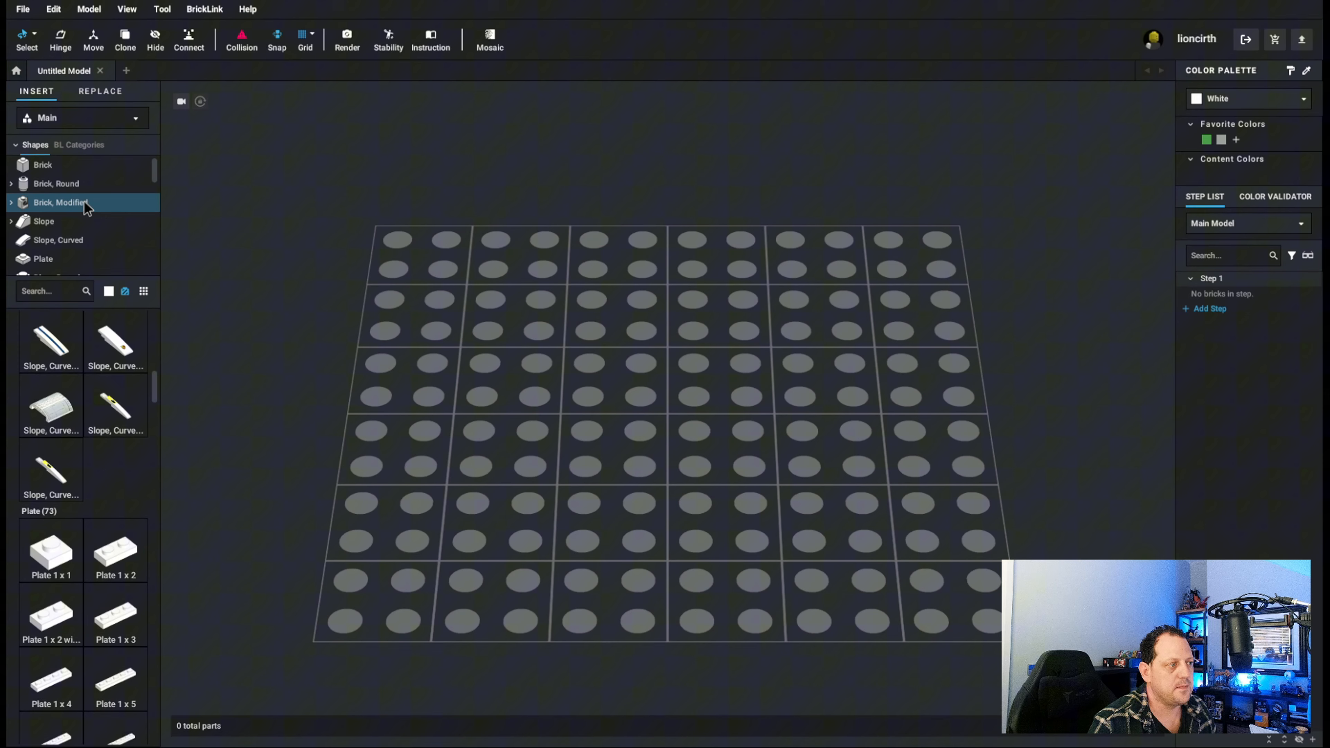
# Go back to the Brick category and look over its parts, followed by the round bricks and slopes.
pyautogui.click(84, 166)
pyautogui.scroll(-1, 158, 345)
pyautogui.moveTo(155, 340)
pyautogui.mouseDown()
pyautogui.moveTo(158, 396)
pyautogui.moveTo(157, 318)
pyautogui.mouseUp()
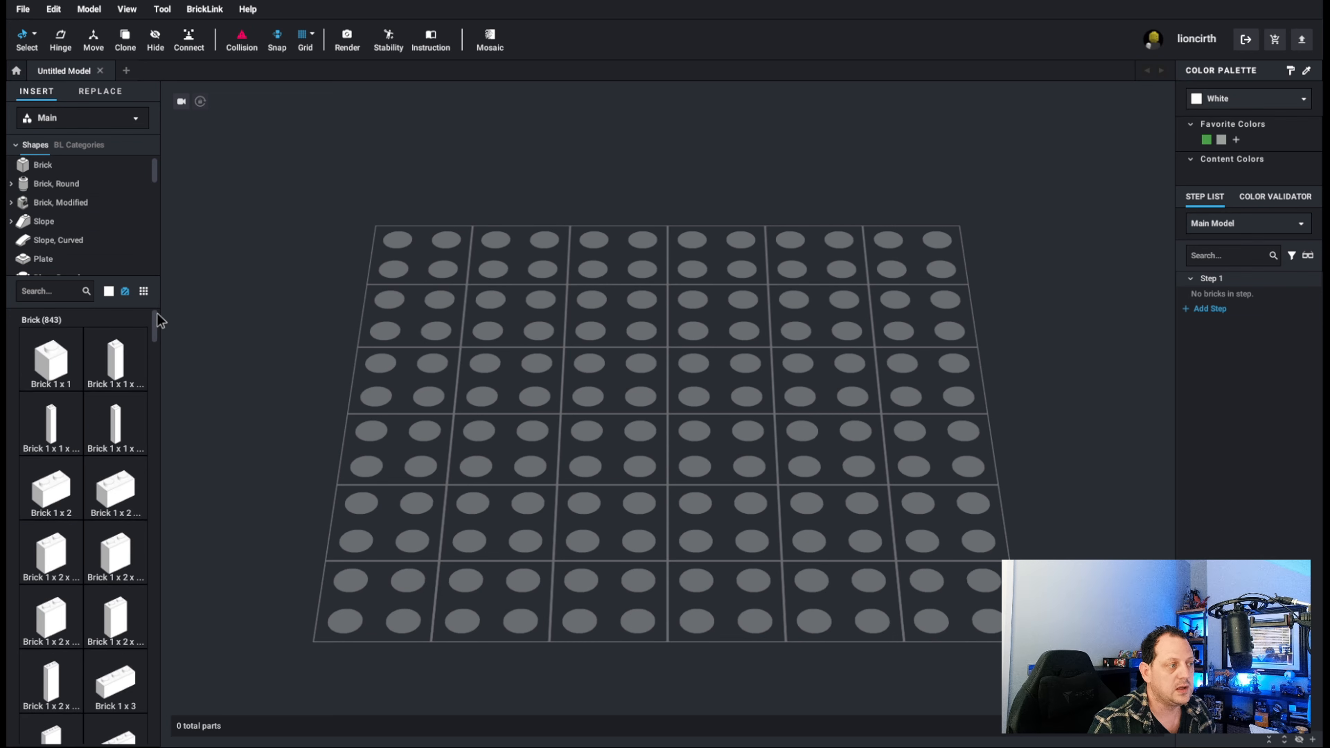
pyautogui.click(54, 187)
pyautogui.click(56, 220)
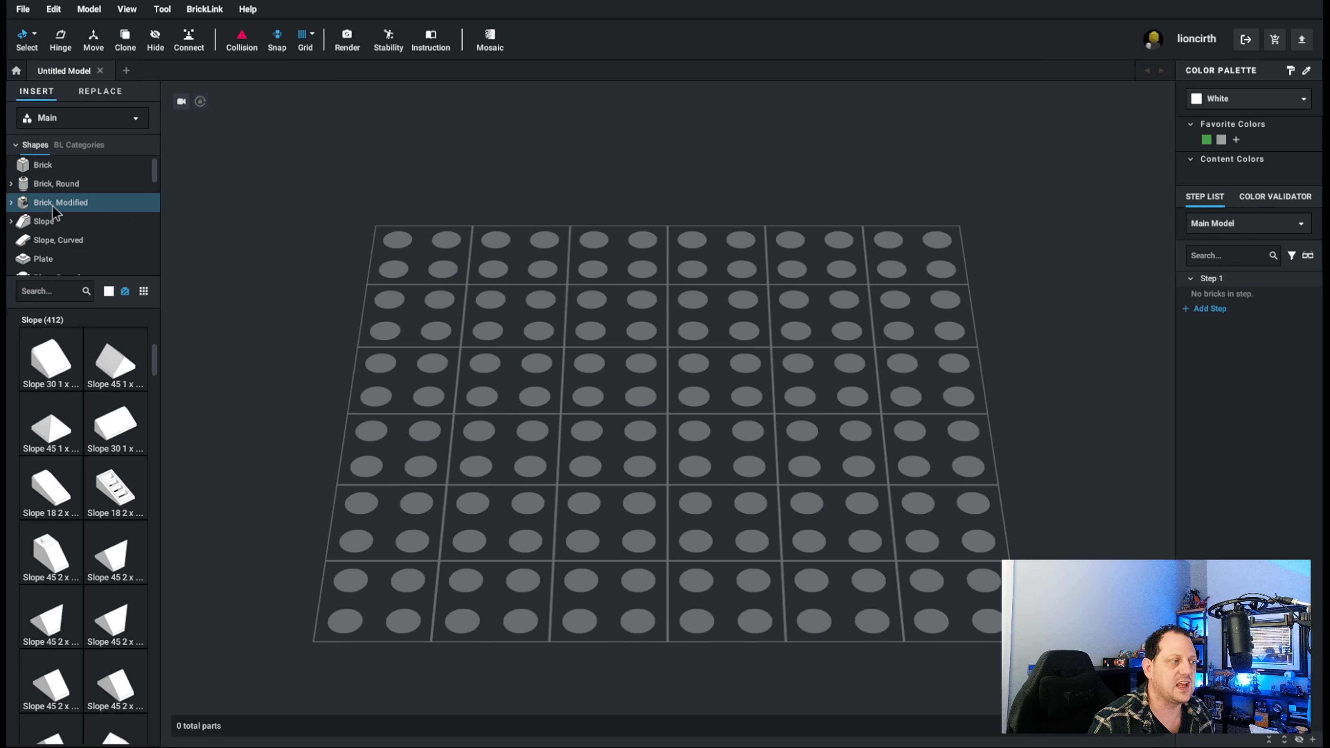
# Search the part library for "mason" and clear the search.
pyautogui.click(40, 294)
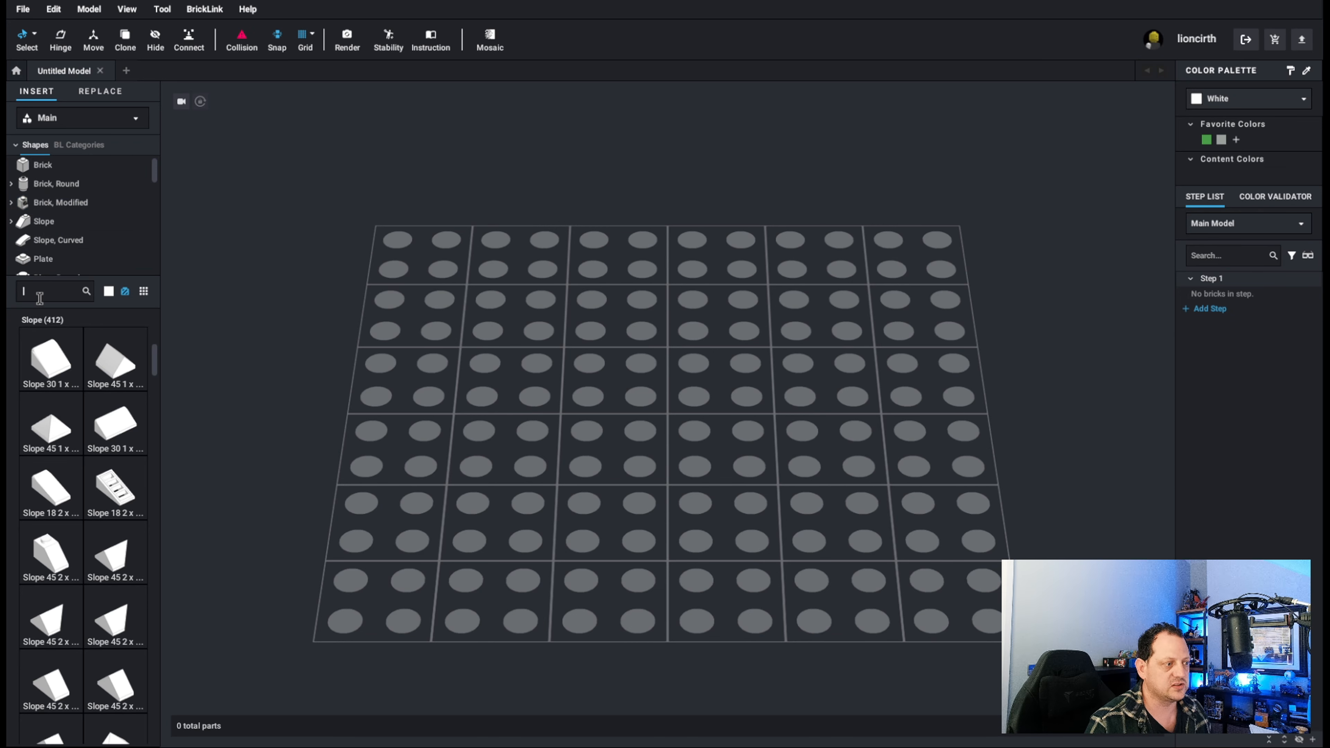
pyautogui.write('mason')
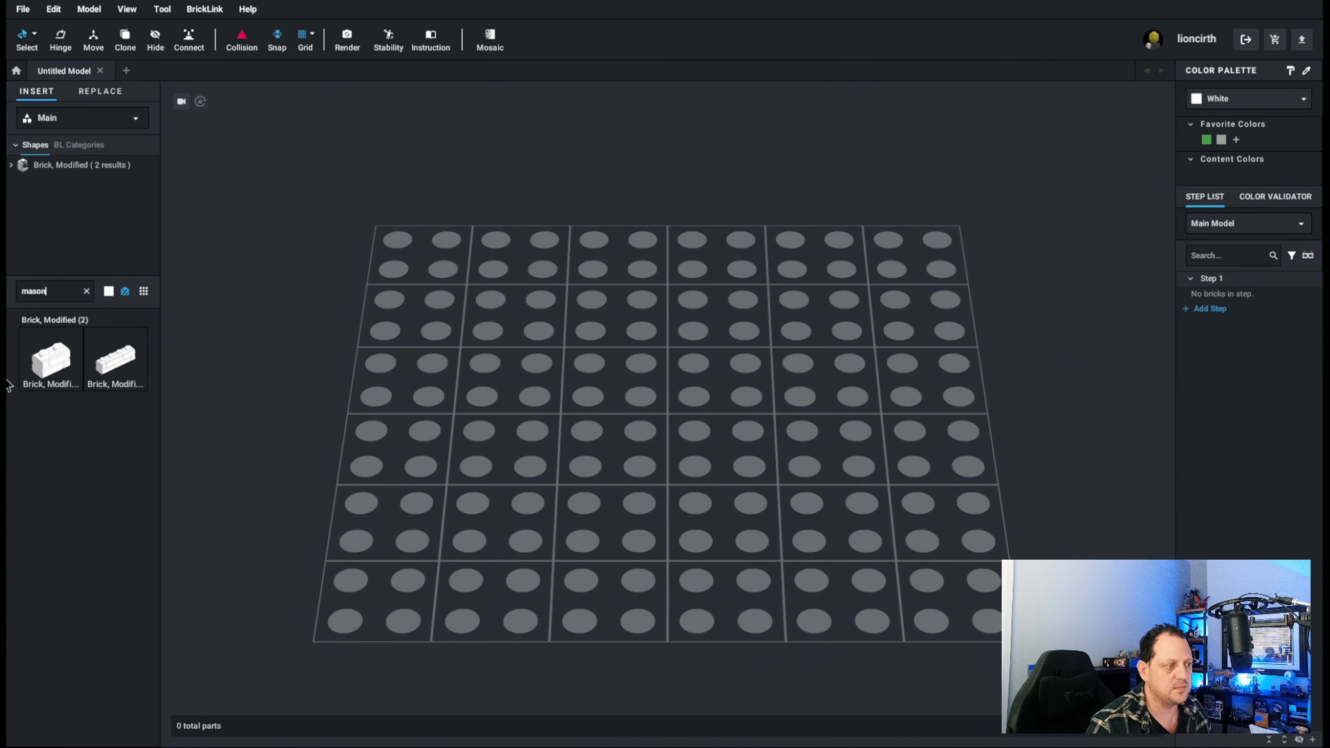
pyautogui.click(86, 293)
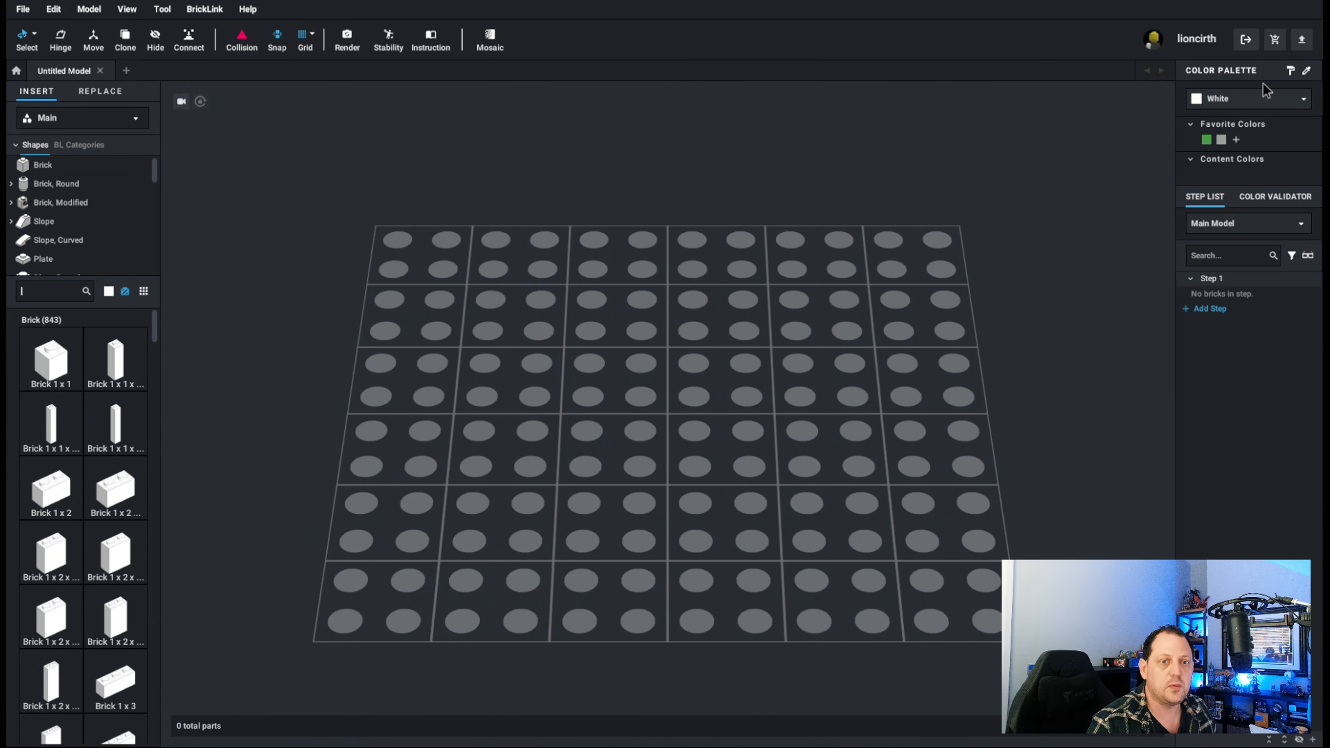
# View the solid colors offered in the color list and close the list.
pyautogui.click(1257, 97)
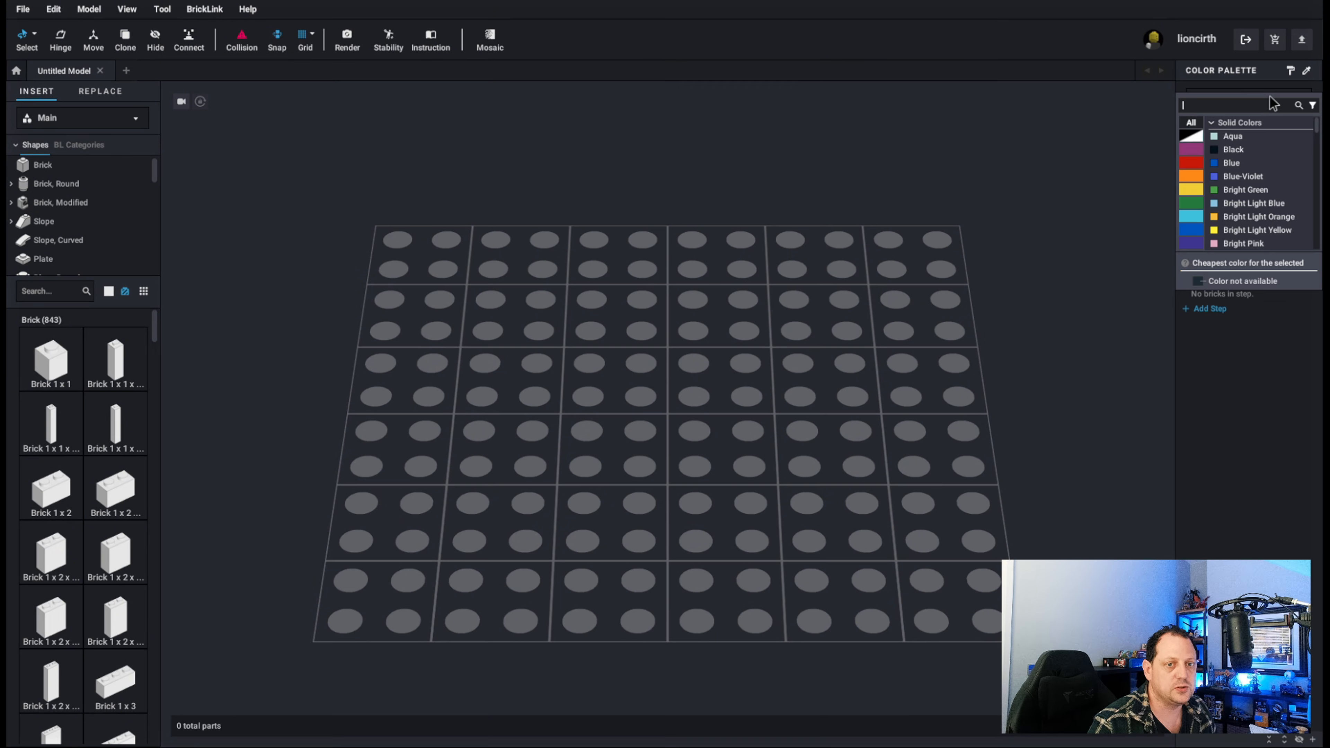
pyautogui.click(1235, 90)
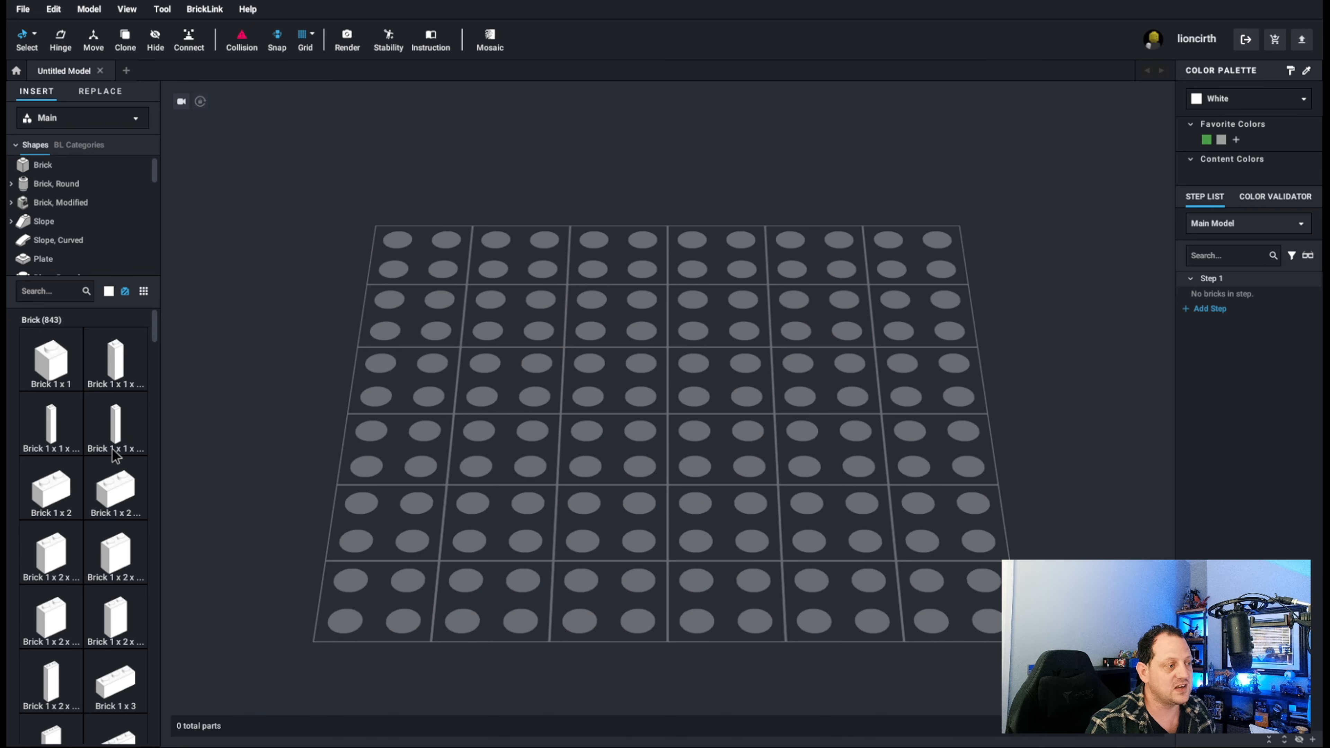
# Search the part library for "baseplate" and add the Baseplate 32 x 32 to the model.
pyautogui.click(37, 292)
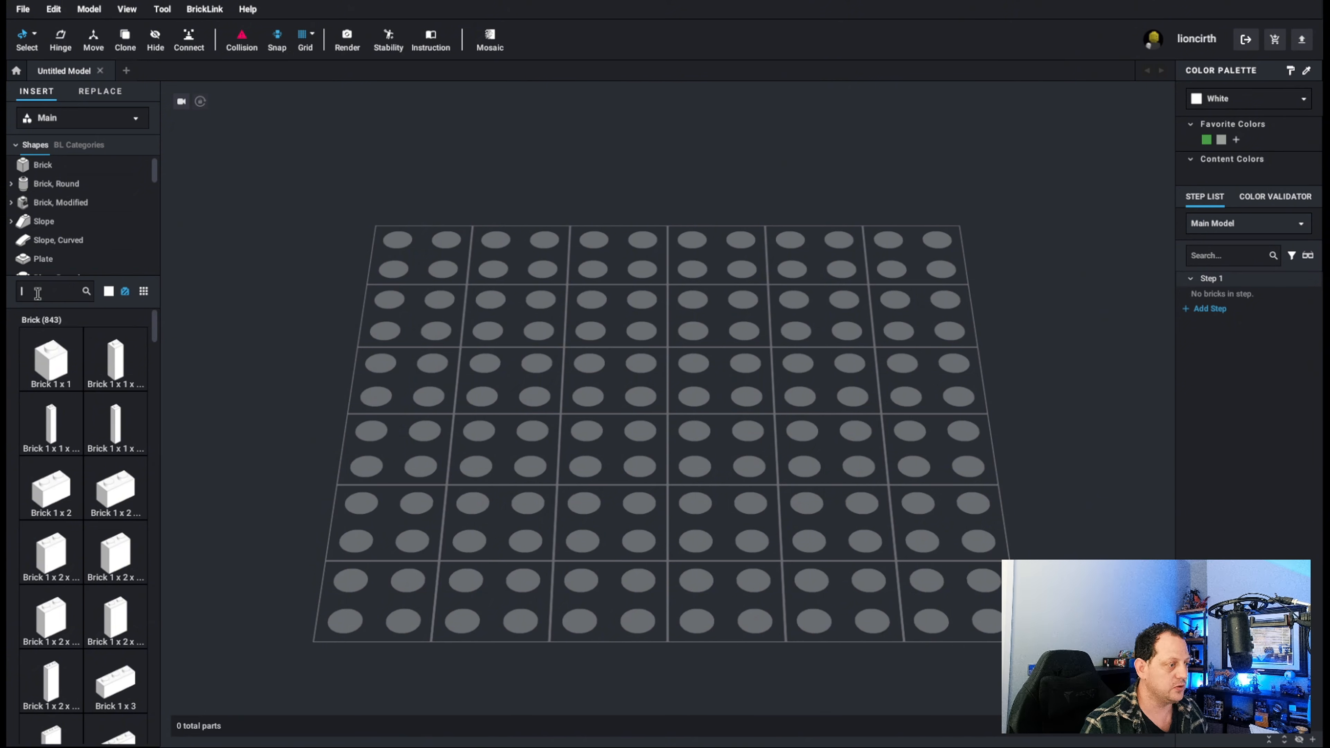
pyautogui.write('base')
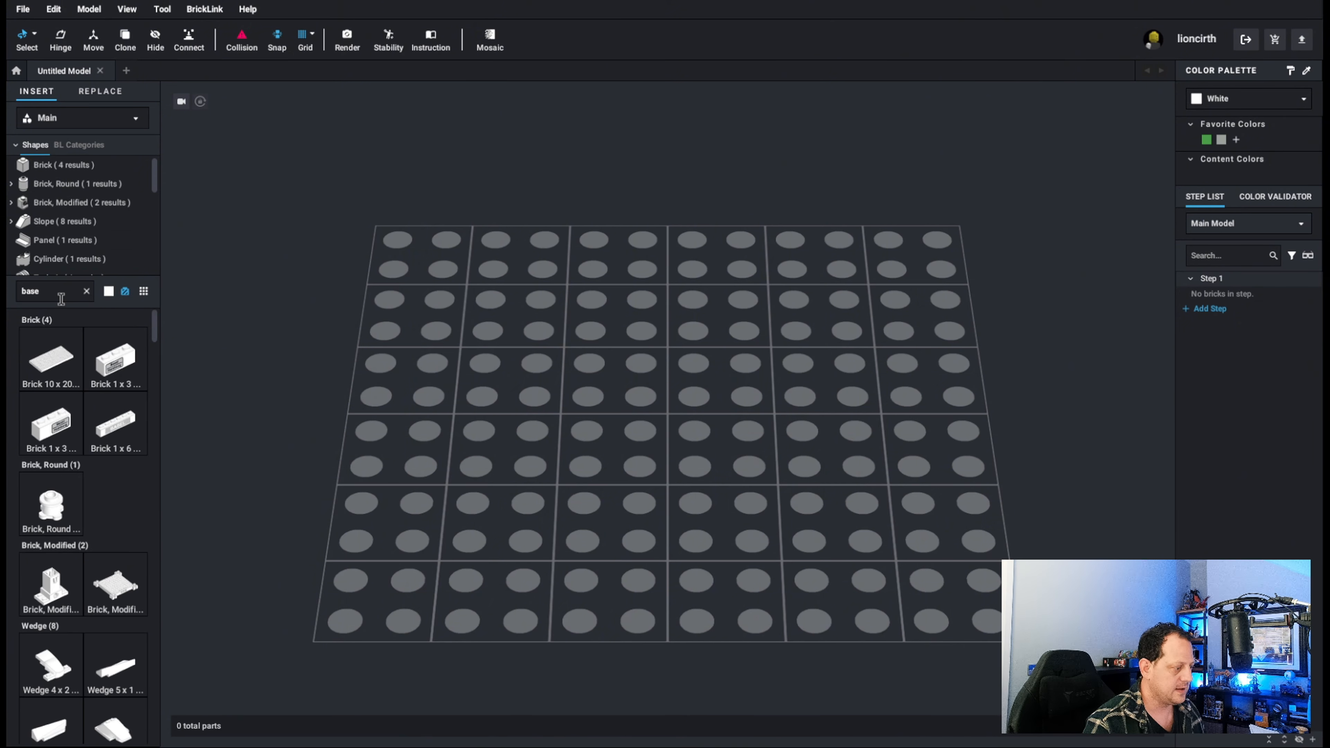
pyautogui.write('plate')
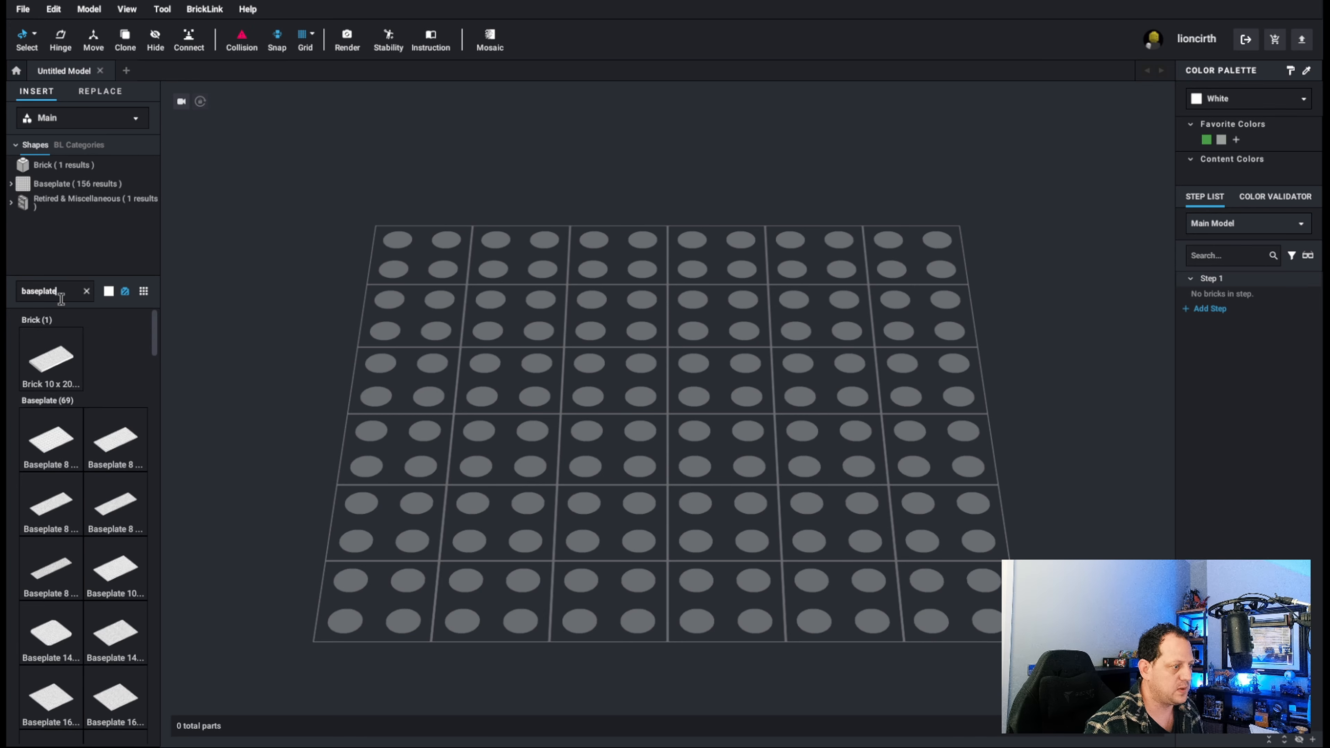
pyautogui.scroll(-3, 63, 514)
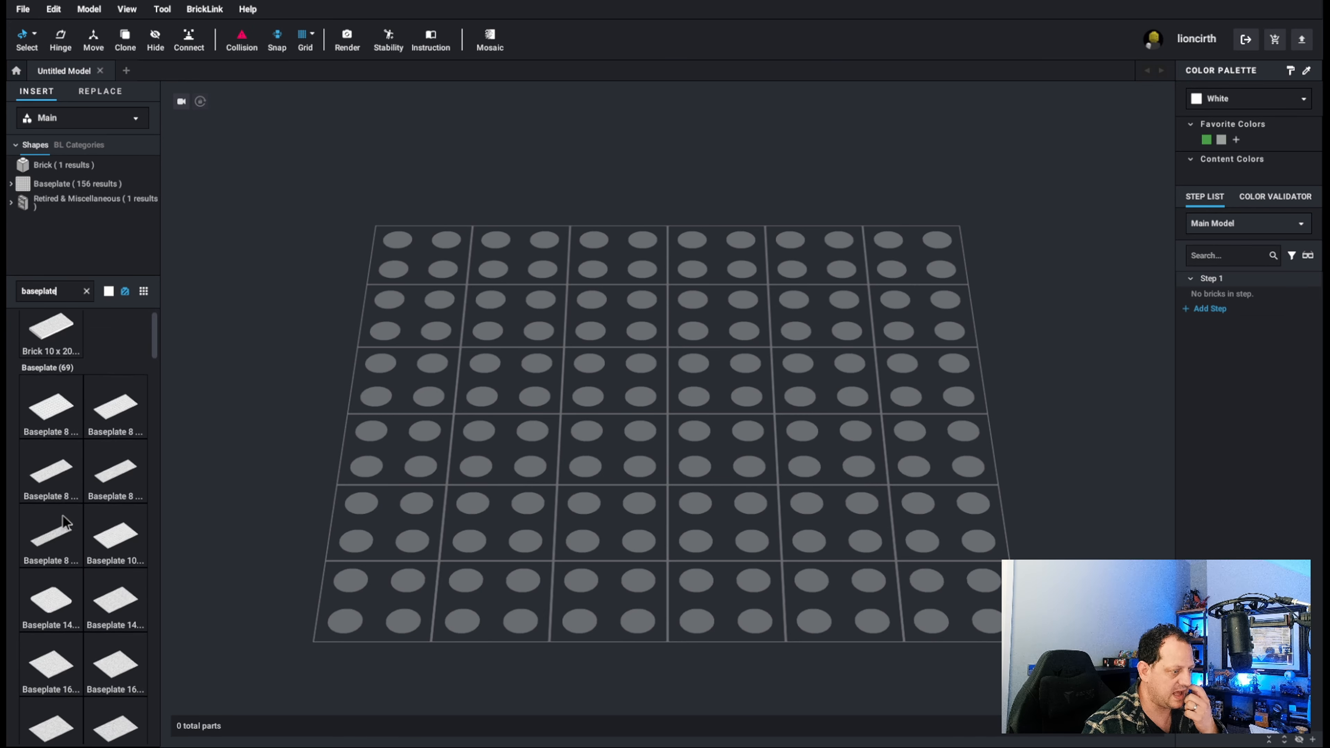
pyautogui.scroll(-5, 74, 530)
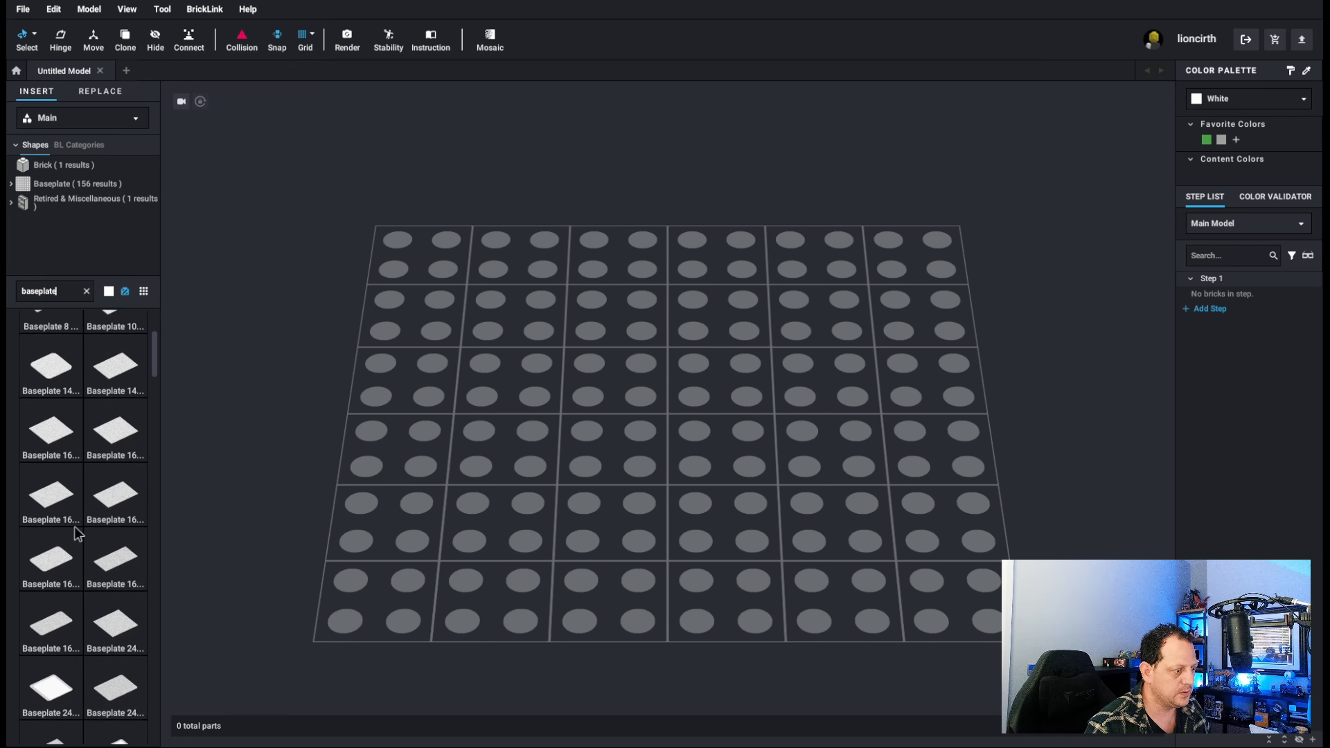
pyautogui.scroll(-3, 73, 622)
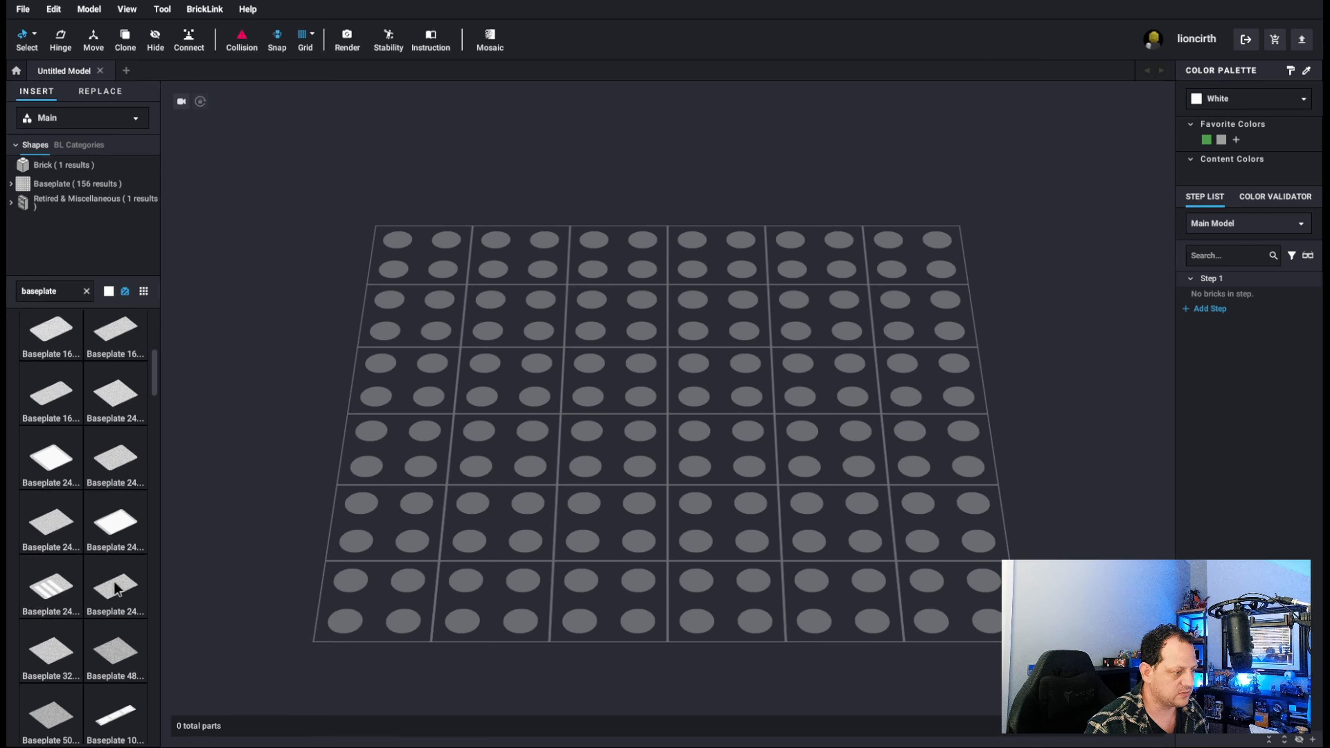
pyautogui.click(47, 580)
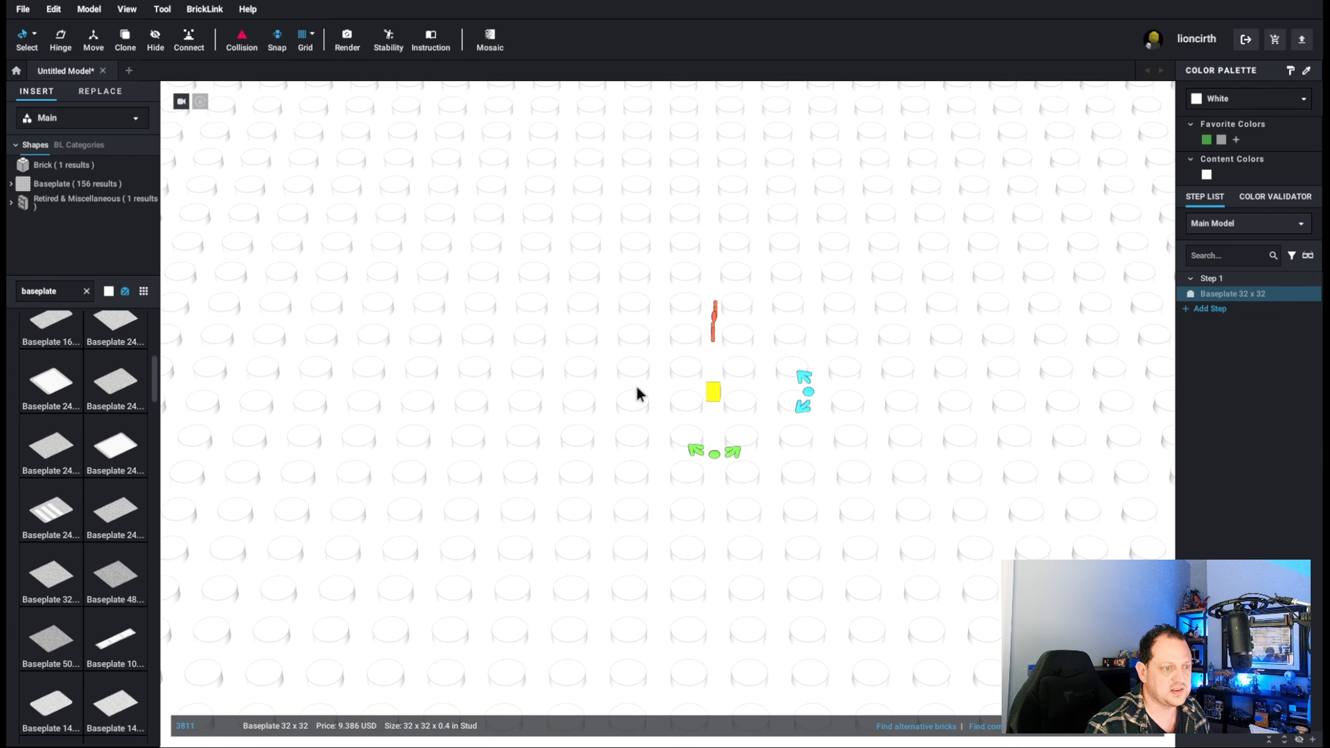
# Reposition the 32 x 32 baseplate on the building grid and deselect it.
pyautogui.scroll(-10, 641, 388)
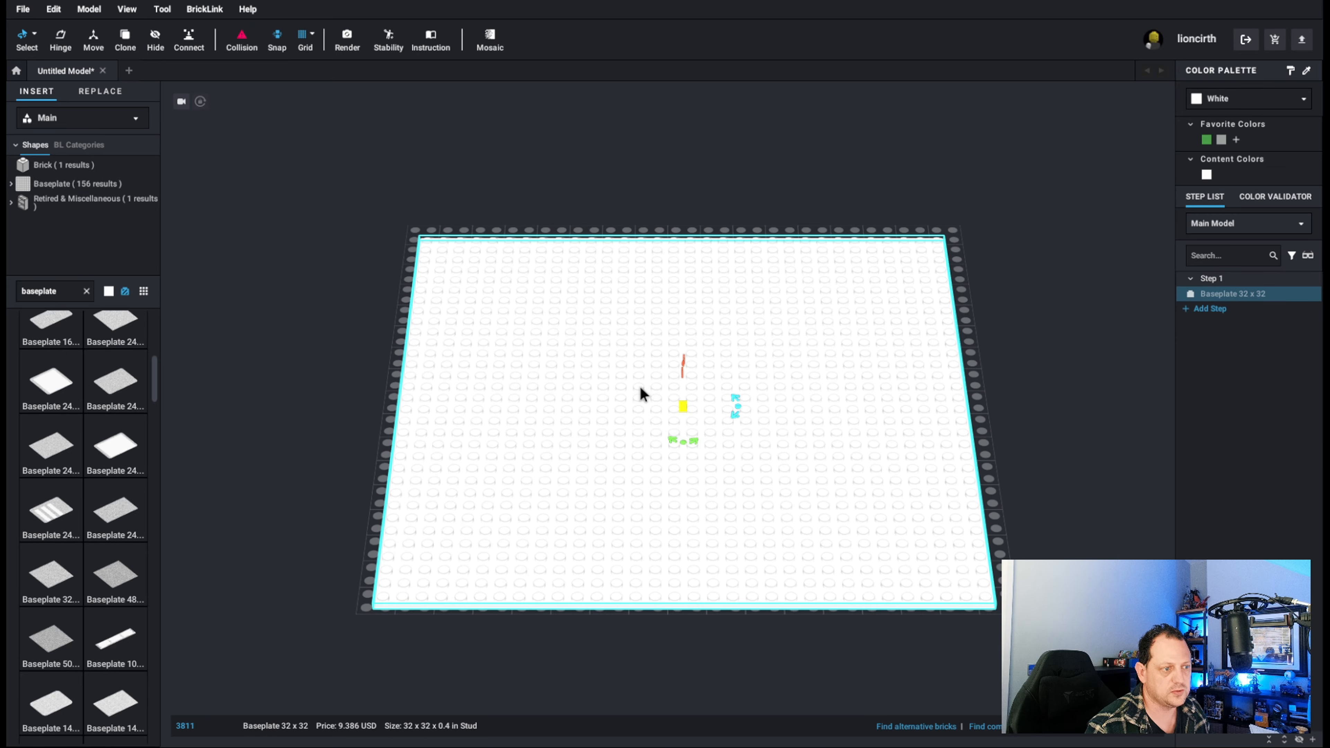
pyautogui.moveTo(639, 385); pyautogui.dragTo(647, 384)
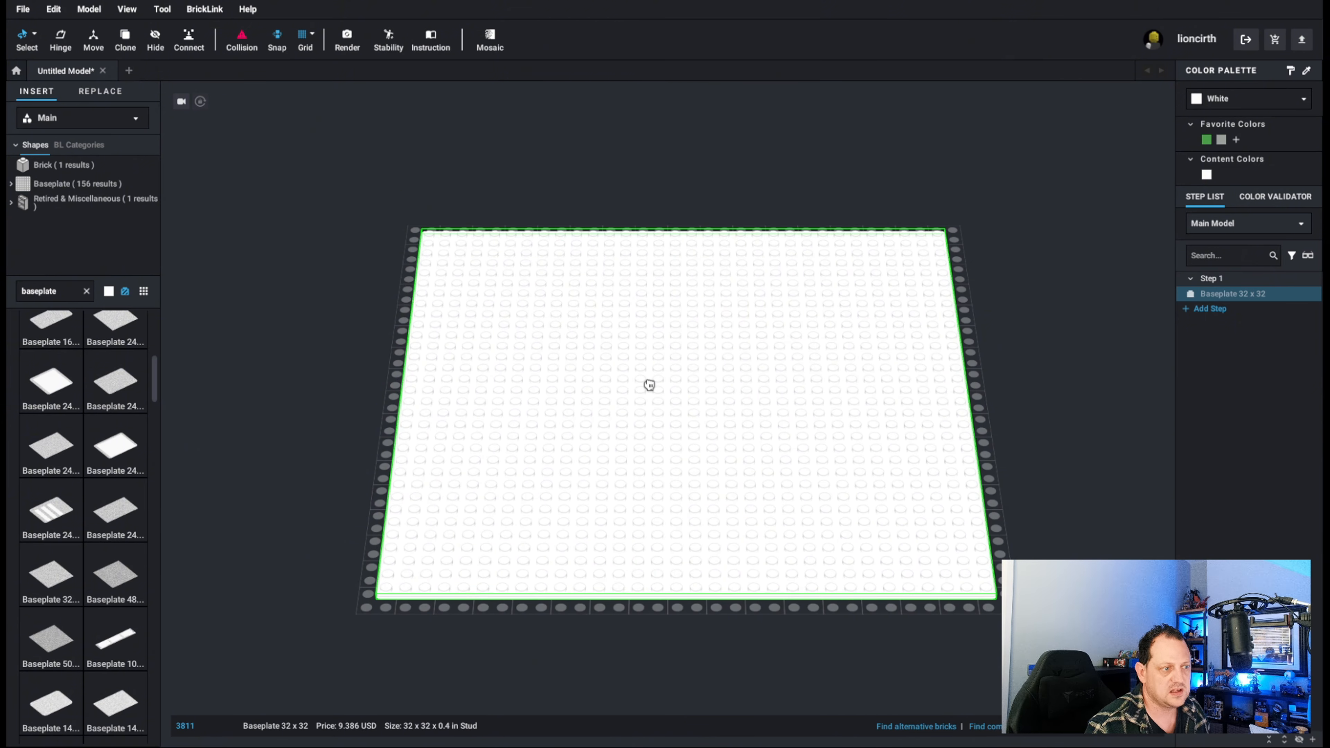
pyautogui.click(646, 380)
pyautogui.click(1080, 299)
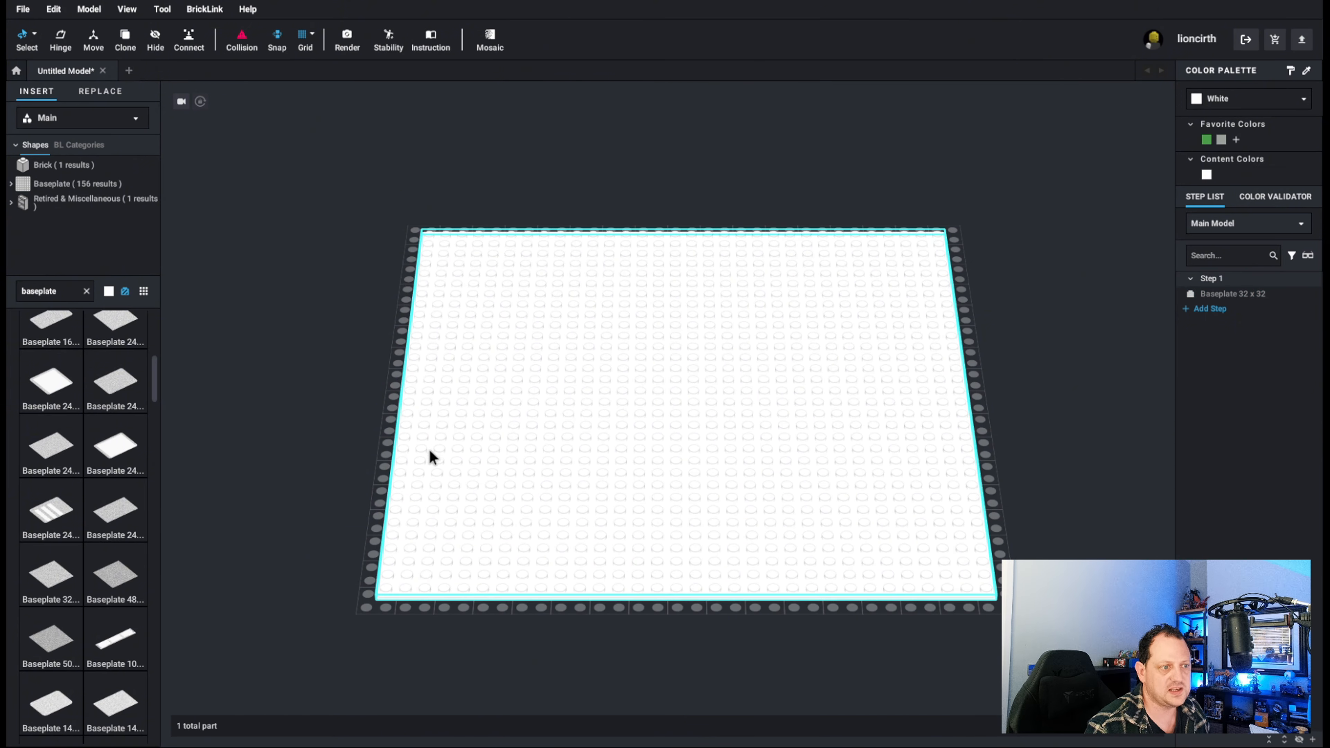
# Recolor the 32 x 32 baseplate Bright Green using the favorite colors.
pyautogui.click(545, 395)
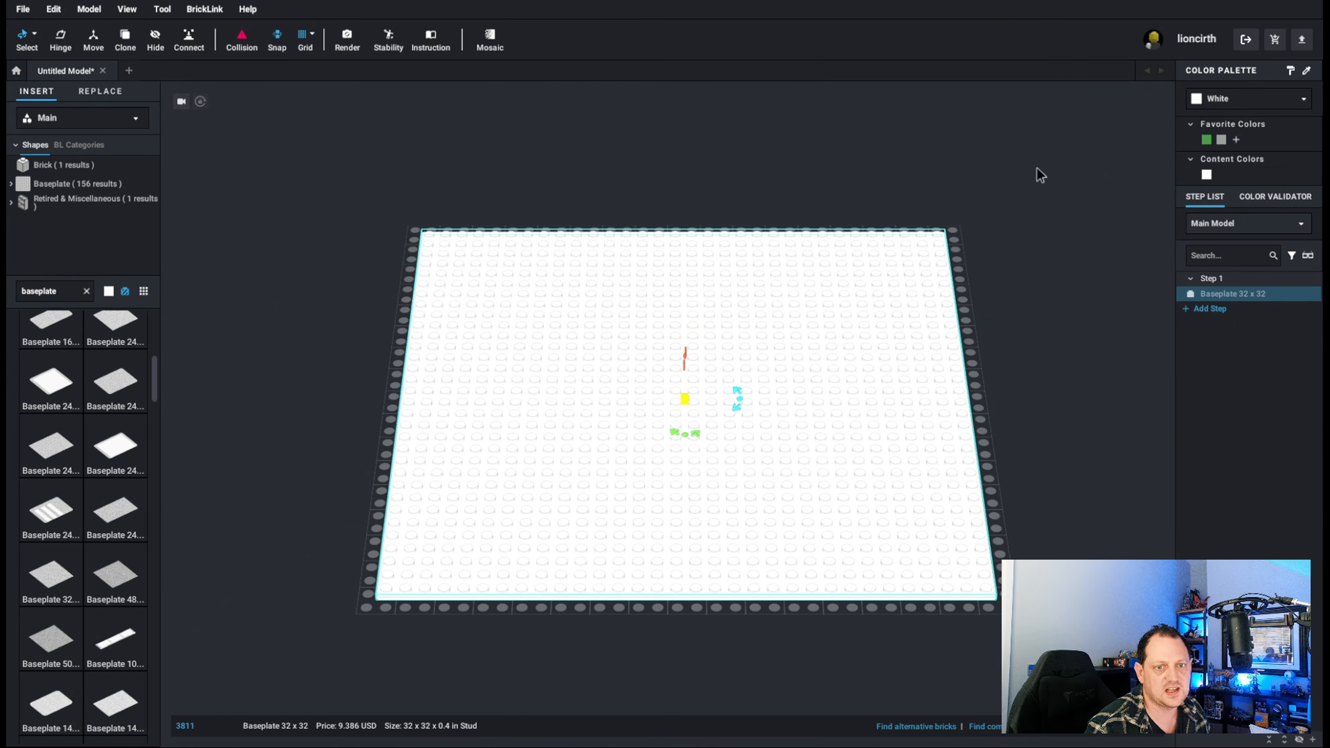
pyautogui.click(1209, 139)
pyautogui.click(992, 237)
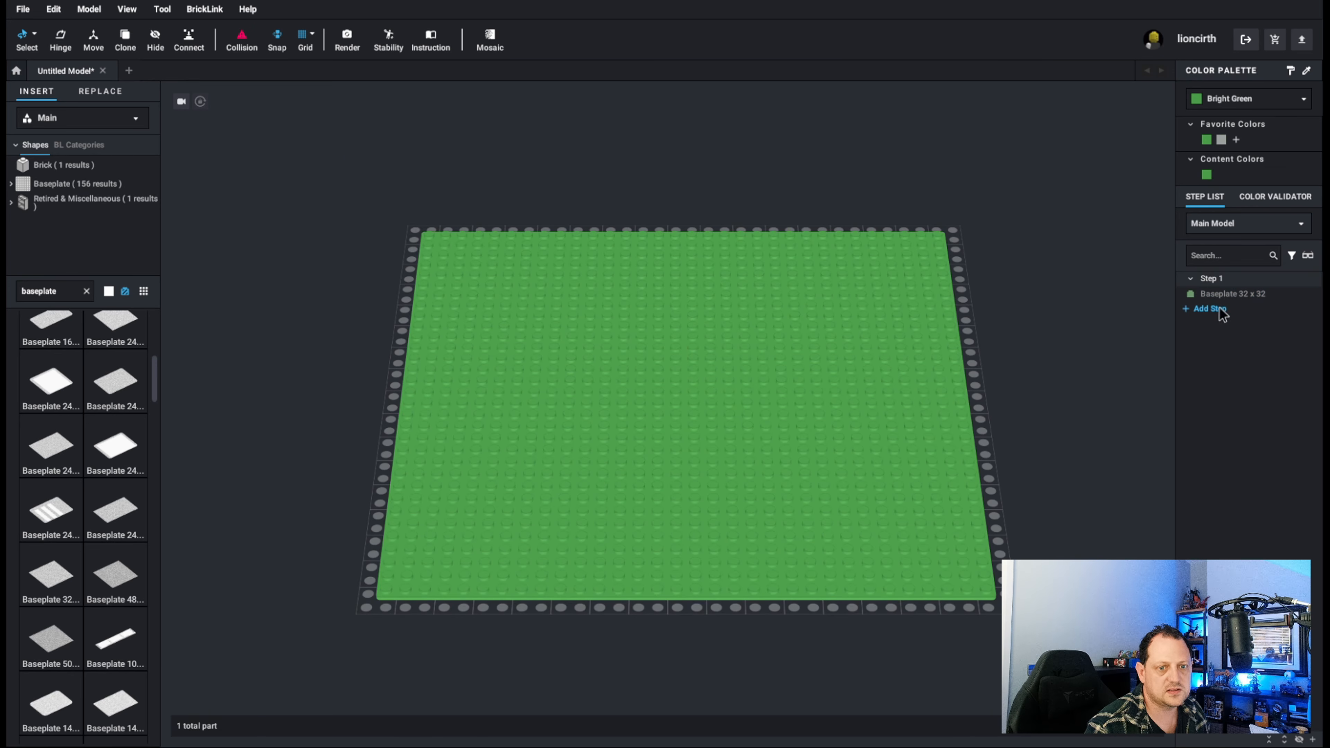
# Examine the green baseplate from low and angled viewpoints and at different zoom levels.
pyautogui.moveTo(1027, 259)
pyautogui.mouseDown(button='right')
pyautogui.moveTo(991, 229)
pyautogui.moveTo(961, 249)
pyautogui.moveTo(993, 233)
pyautogui.moveTo(1003, 265)
pyautogui.moveTo(1038, 240)
pyautogui.moveTo(1023, 244)
pyautogui.mouseUp(button='right')
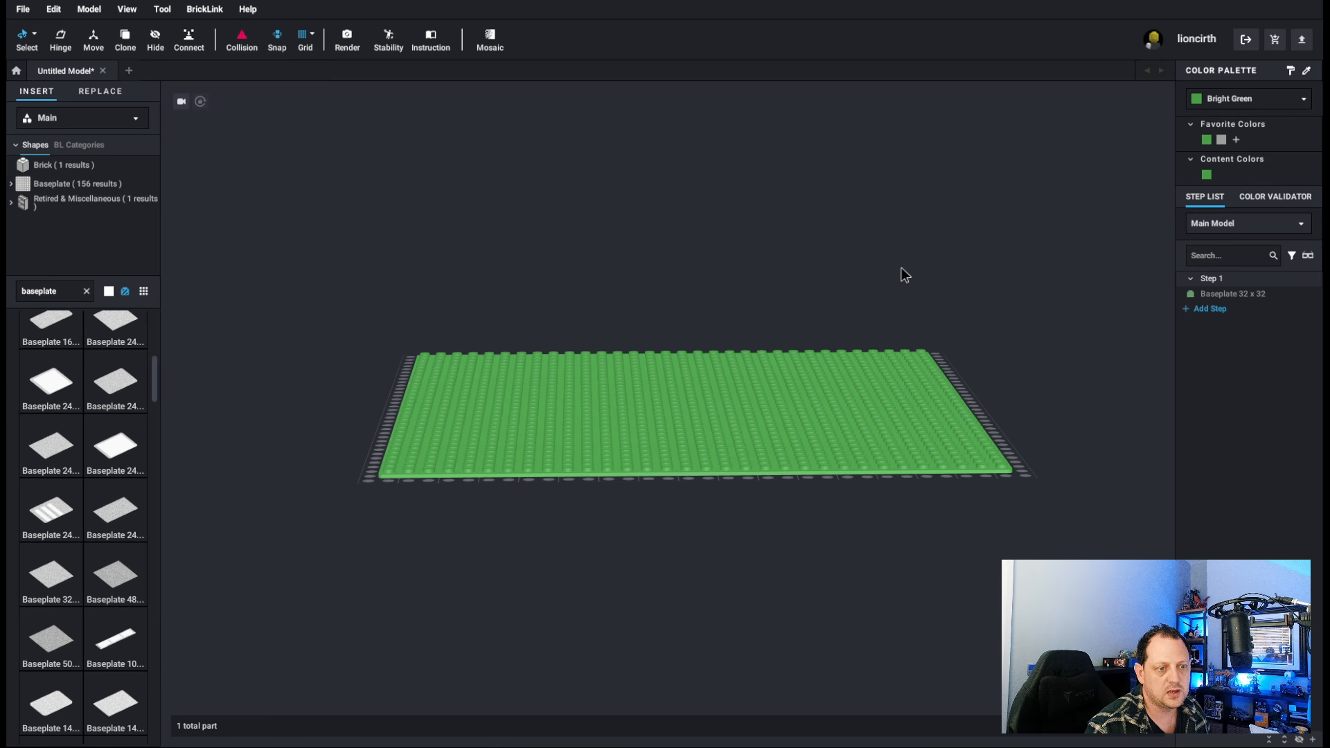
pyautogui.moveTo(907, 296); pyautogui.dragTo(908, 298)
pyautogui.scroll(-3, 899, 288)
pyautogui.scroll(7, 899, 288)
pyautogui.scroll(-3, 901, 280)
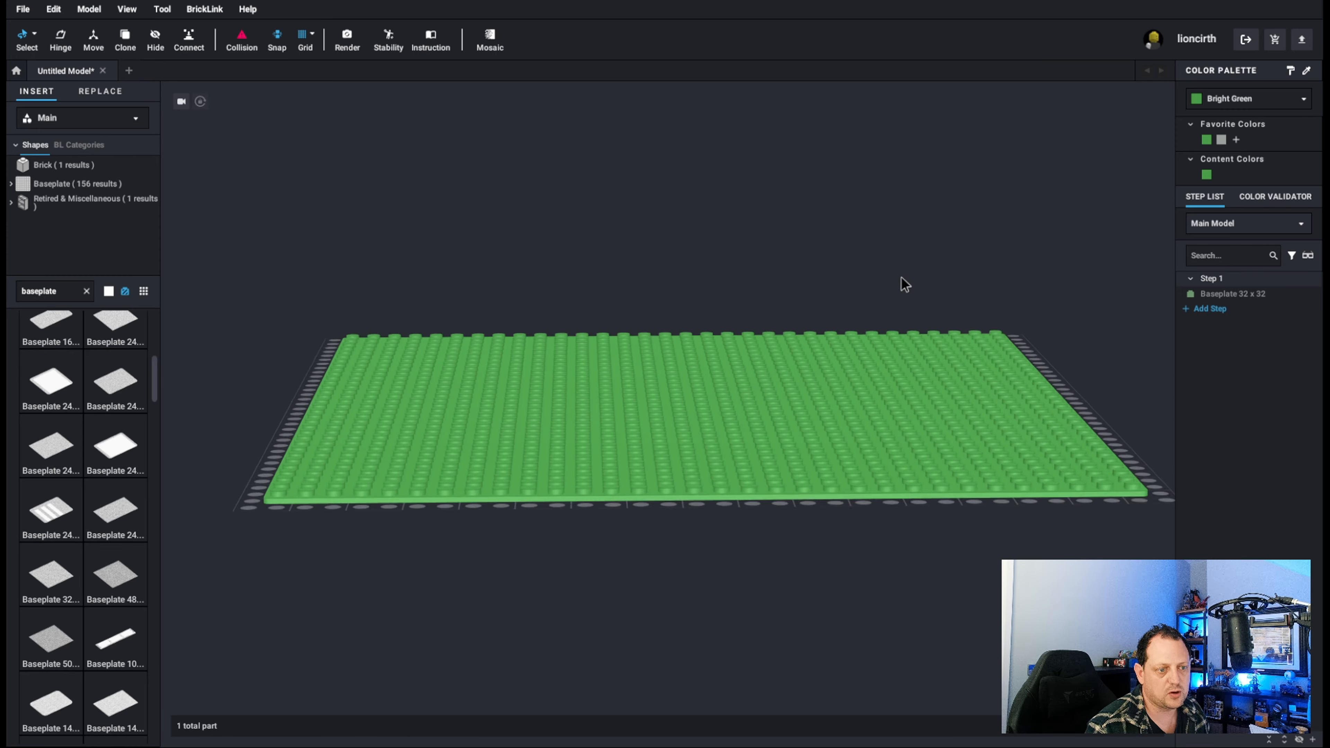
pyautogui.moveTo(904, 278); pyautogui.dragTo(888, 289, button='right')
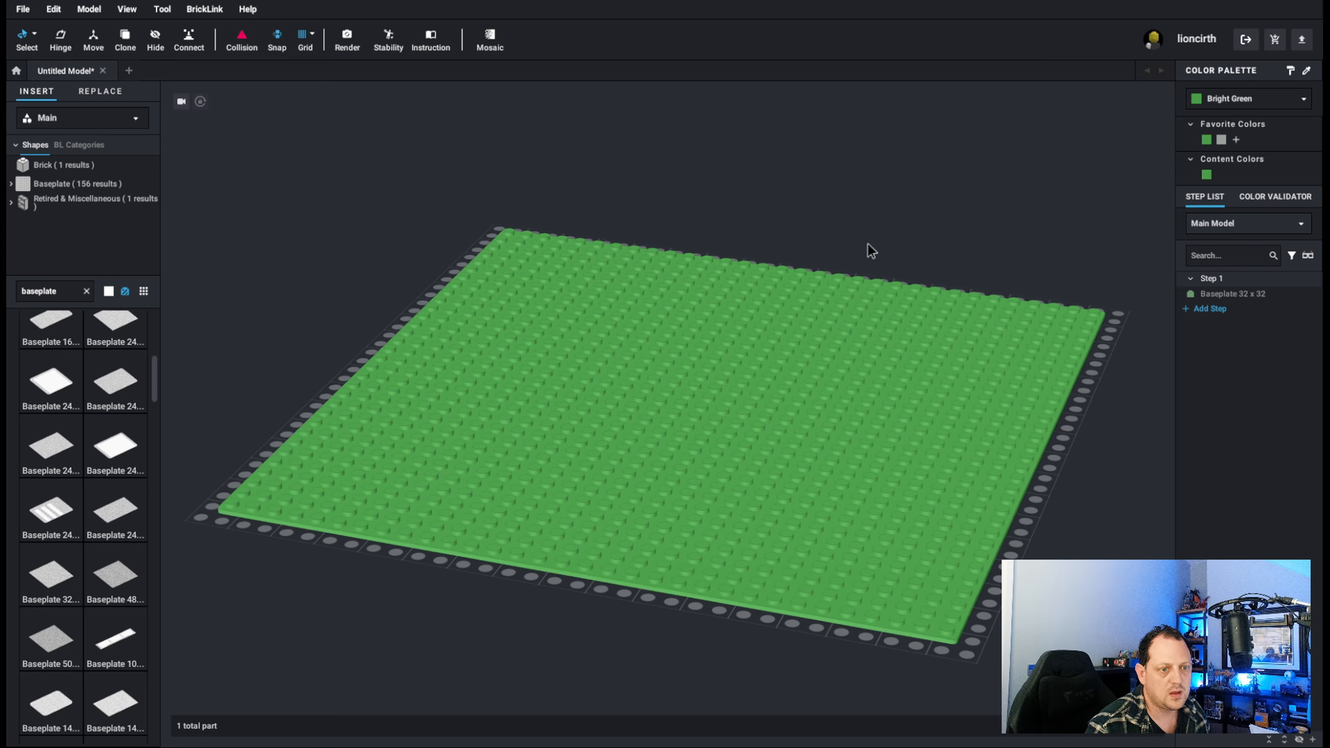
pyautogui.moveTo(868, 243); pyautogui.dragTo(876, 270, button='right')
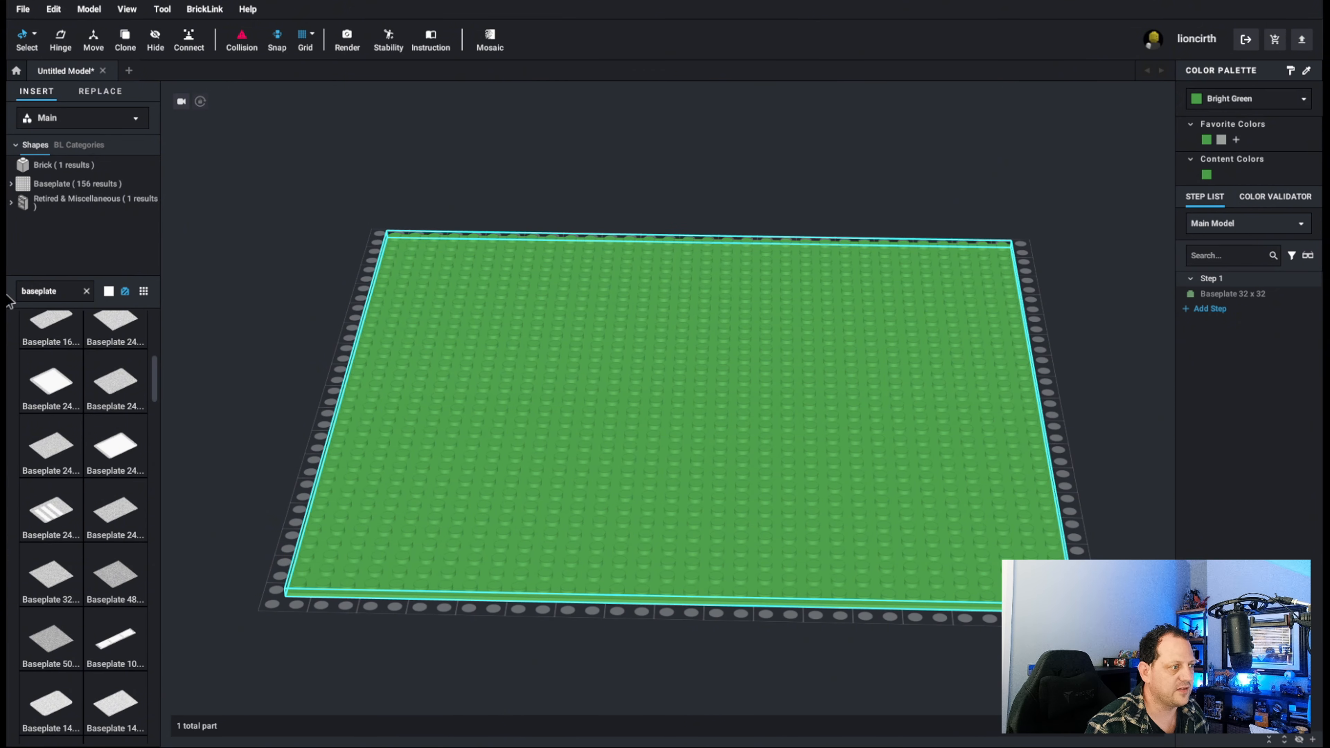
# Clear the part search and place a Tile 2 x 2 without Groove from the Tile category on the baseplate's front-left corner.
pyautogui.click(84, 290)
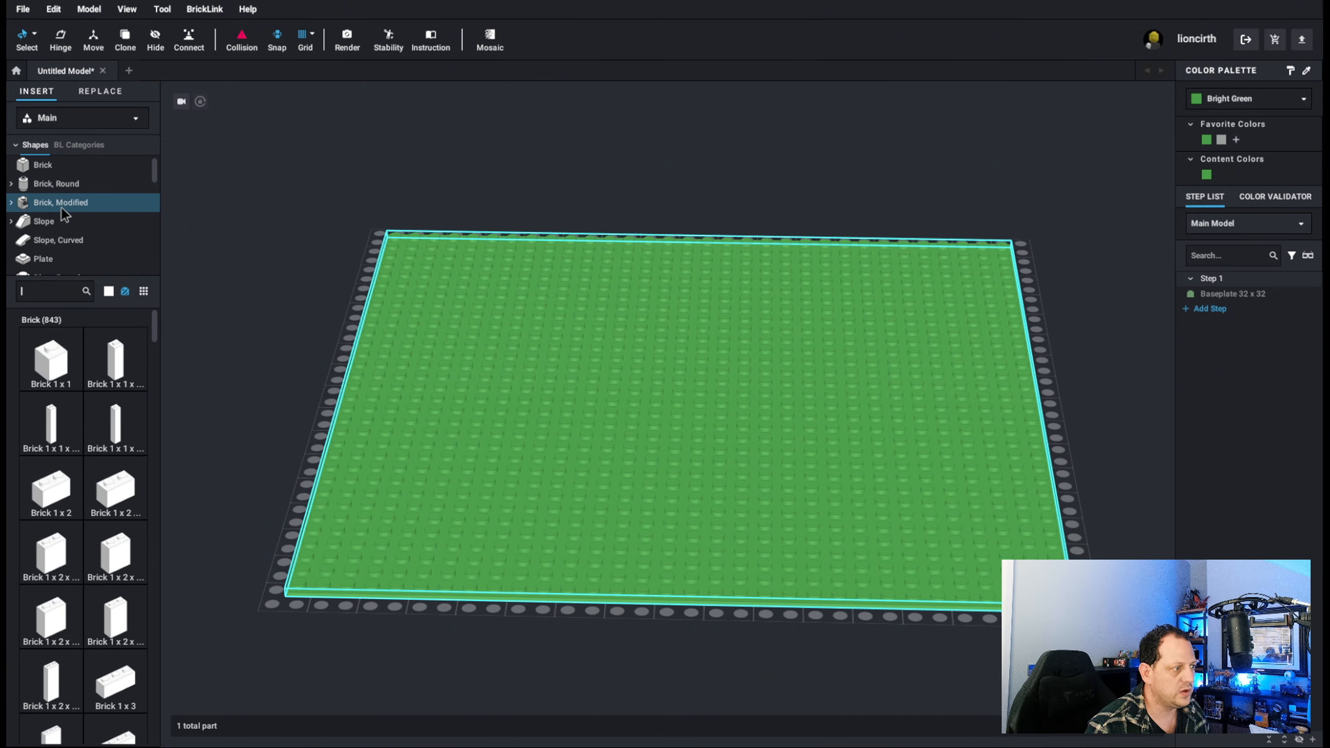
pyautogui.scroll(-4, 81, 198)
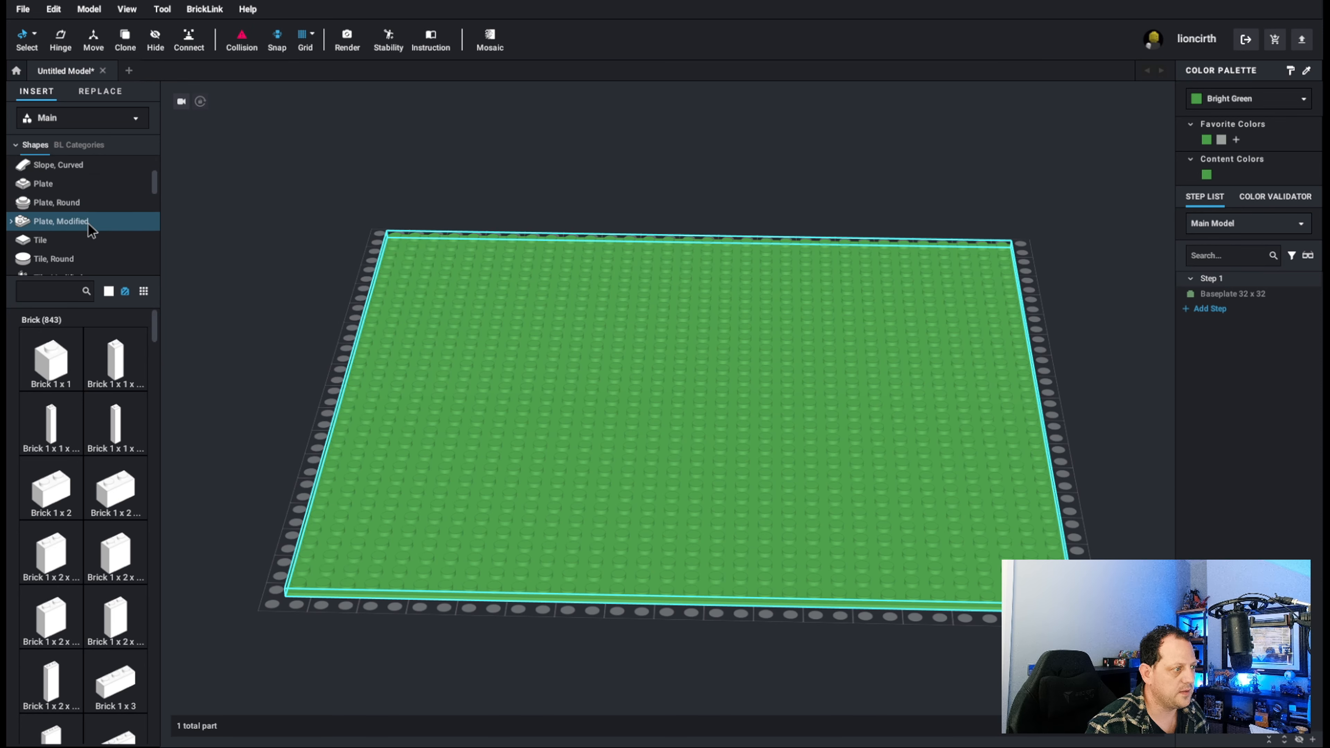
pyautogui.click(57, 239)
pyautogui.scroll(-1, 94, 340)
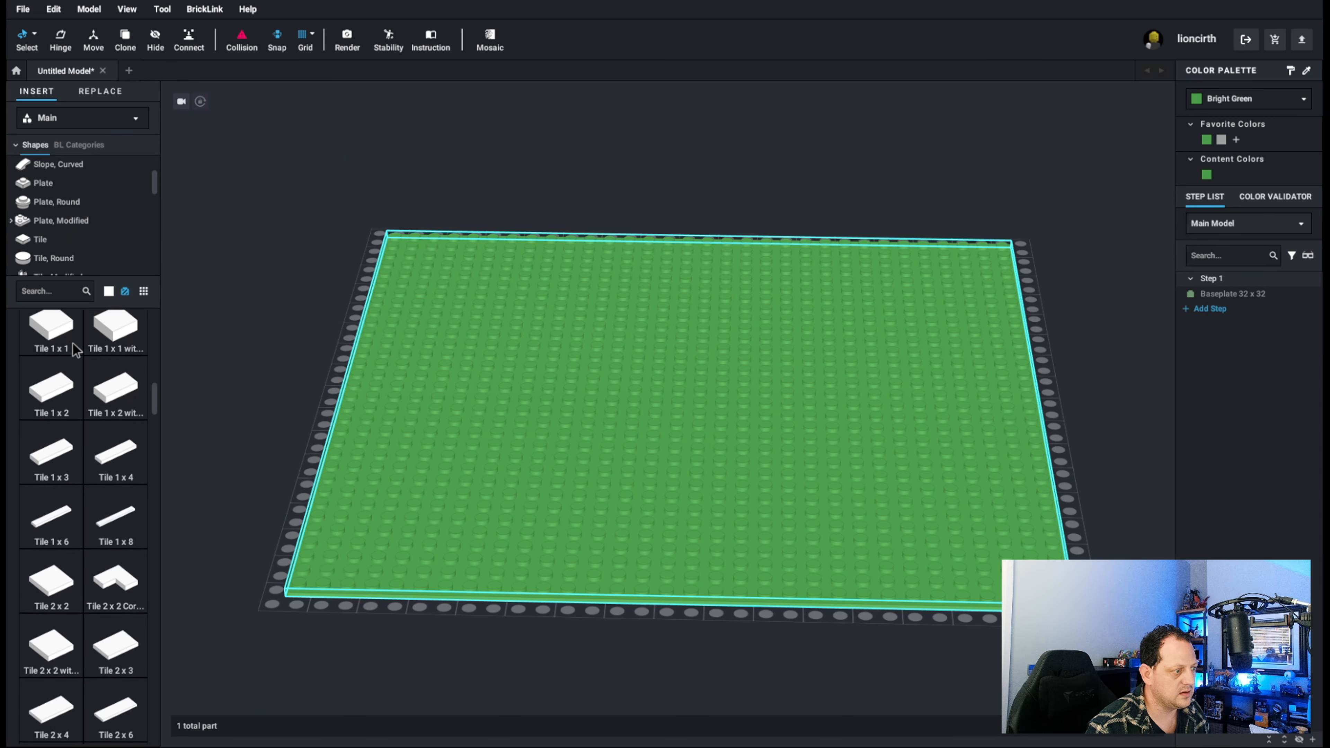
pyautogui.scroll(-3, 146, 365)
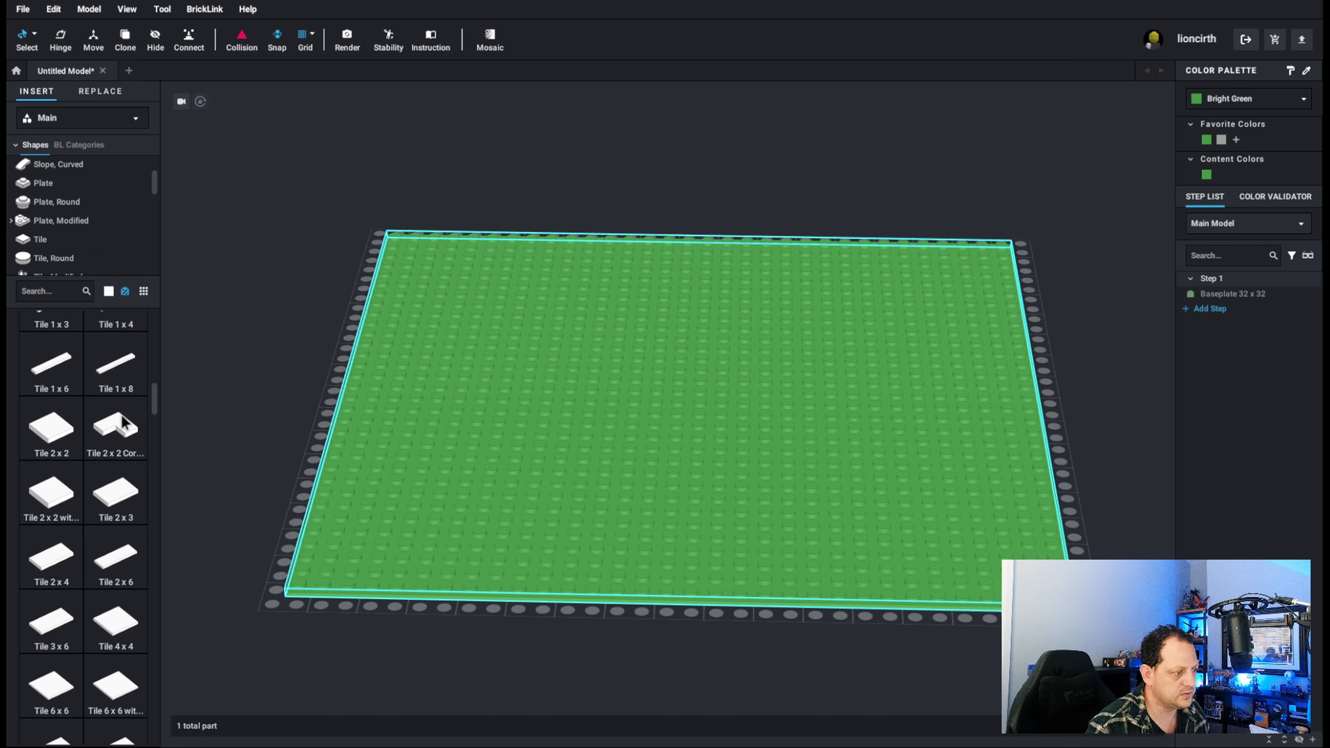
pyautogui.moveTo(62, 500); pyautogui.dragTo(324, 562)
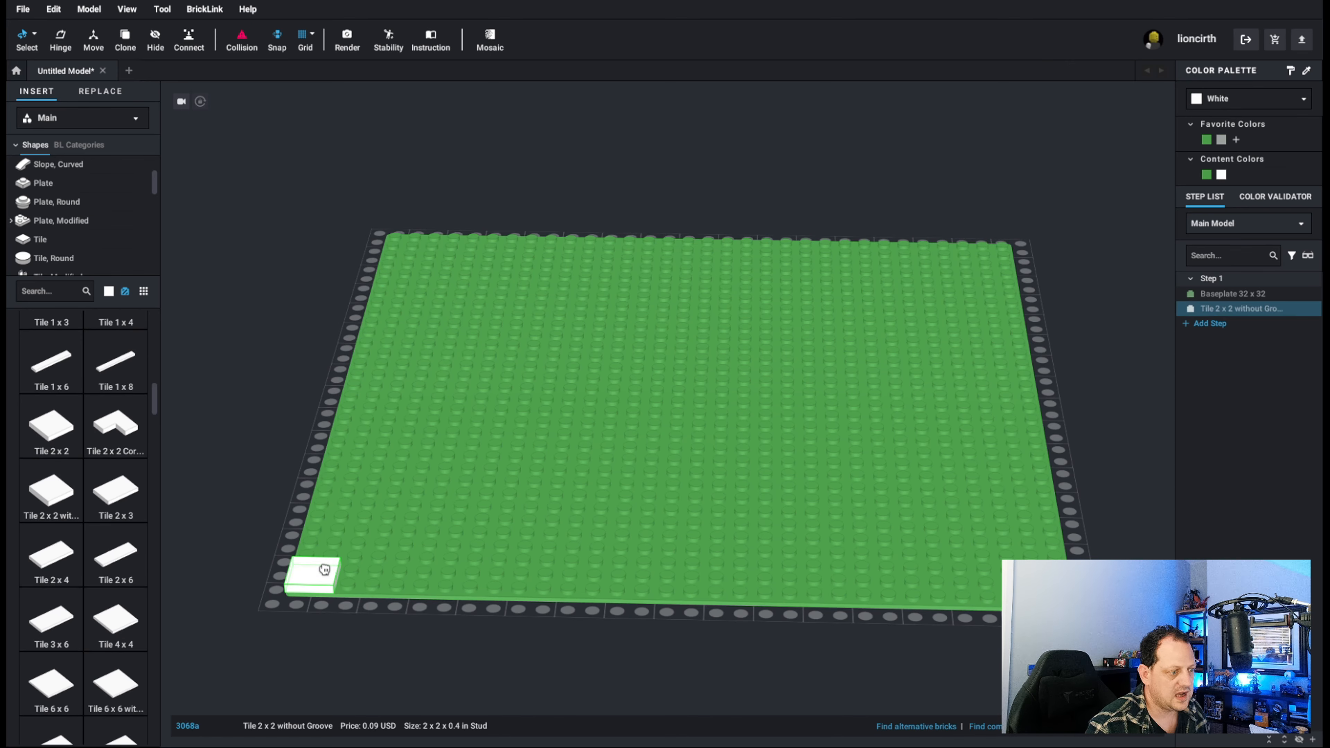
# Search the colors for "gray", recolor the corner tile Light Gray, and deselect it.
pyautogui.click(1221, 100)
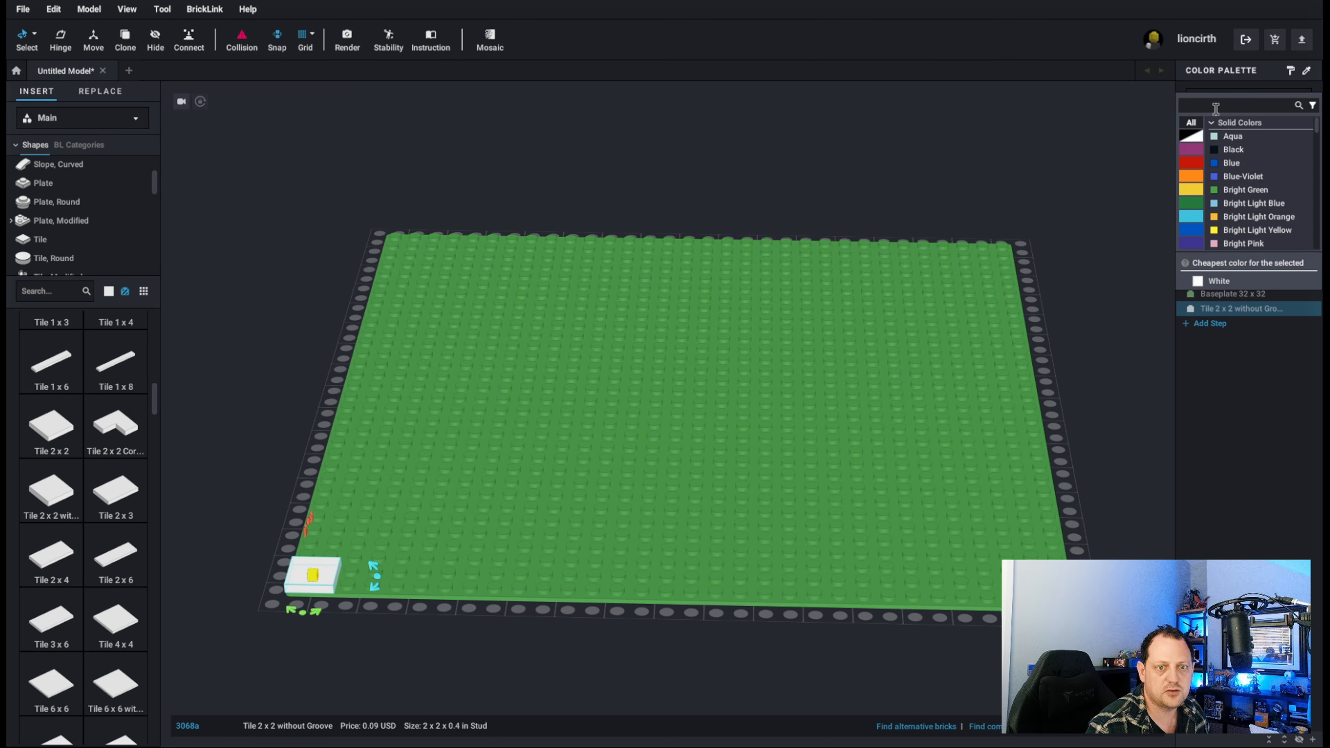
pyautogui.write('grey')
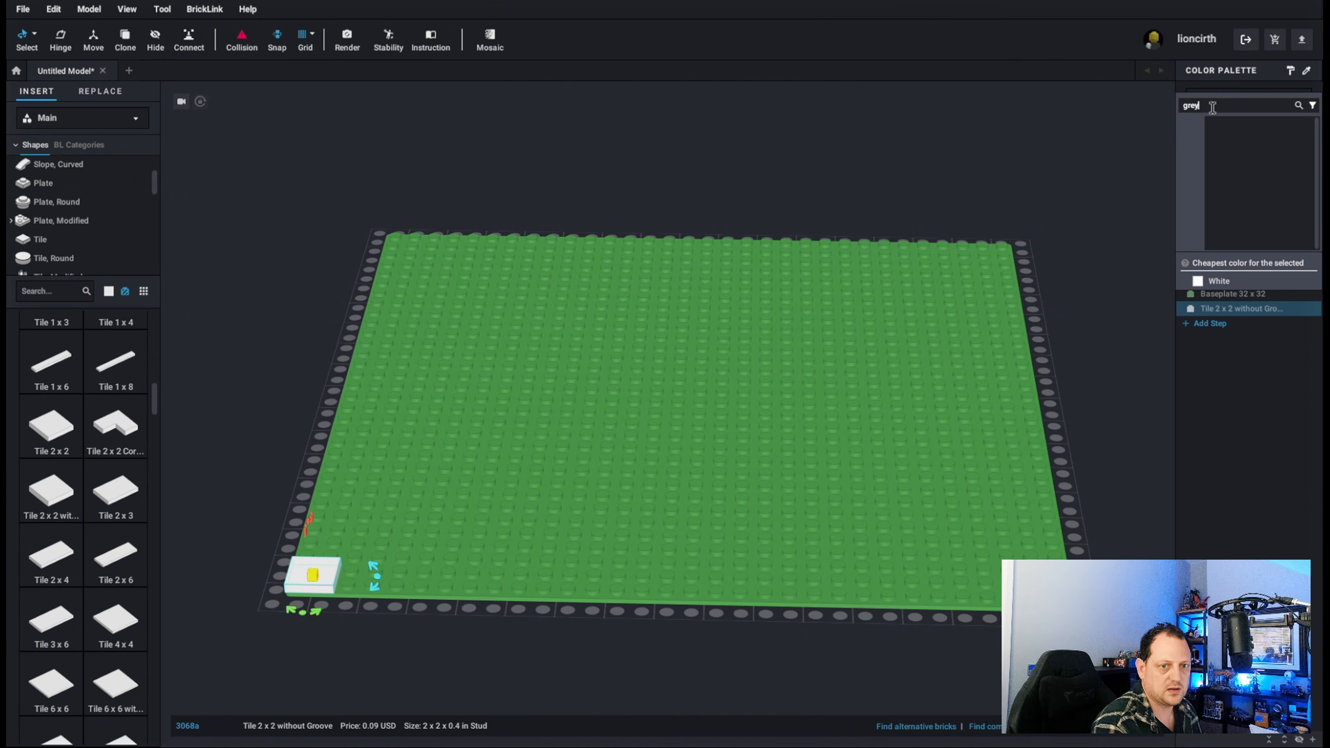
pyautogui.press('BackSpace')
pyautogui.press('BackSpace')
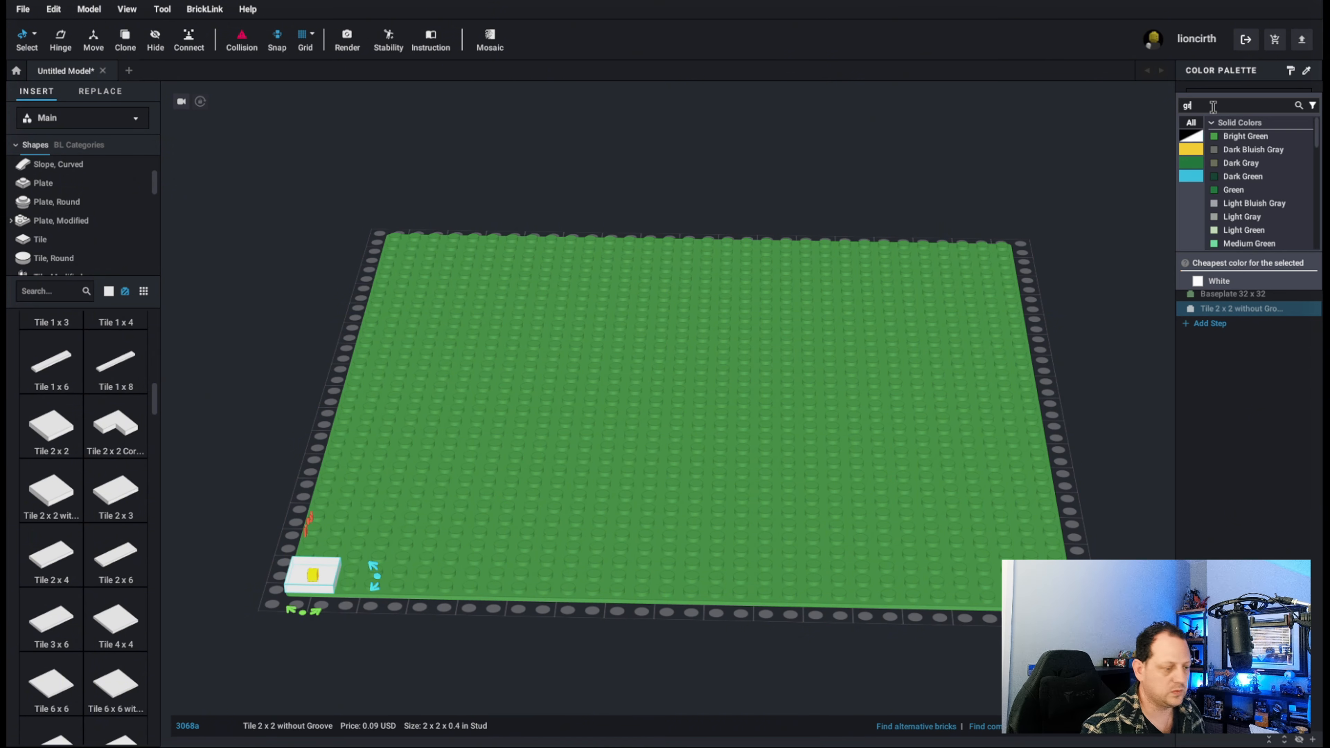
pyautogui.write('ay')
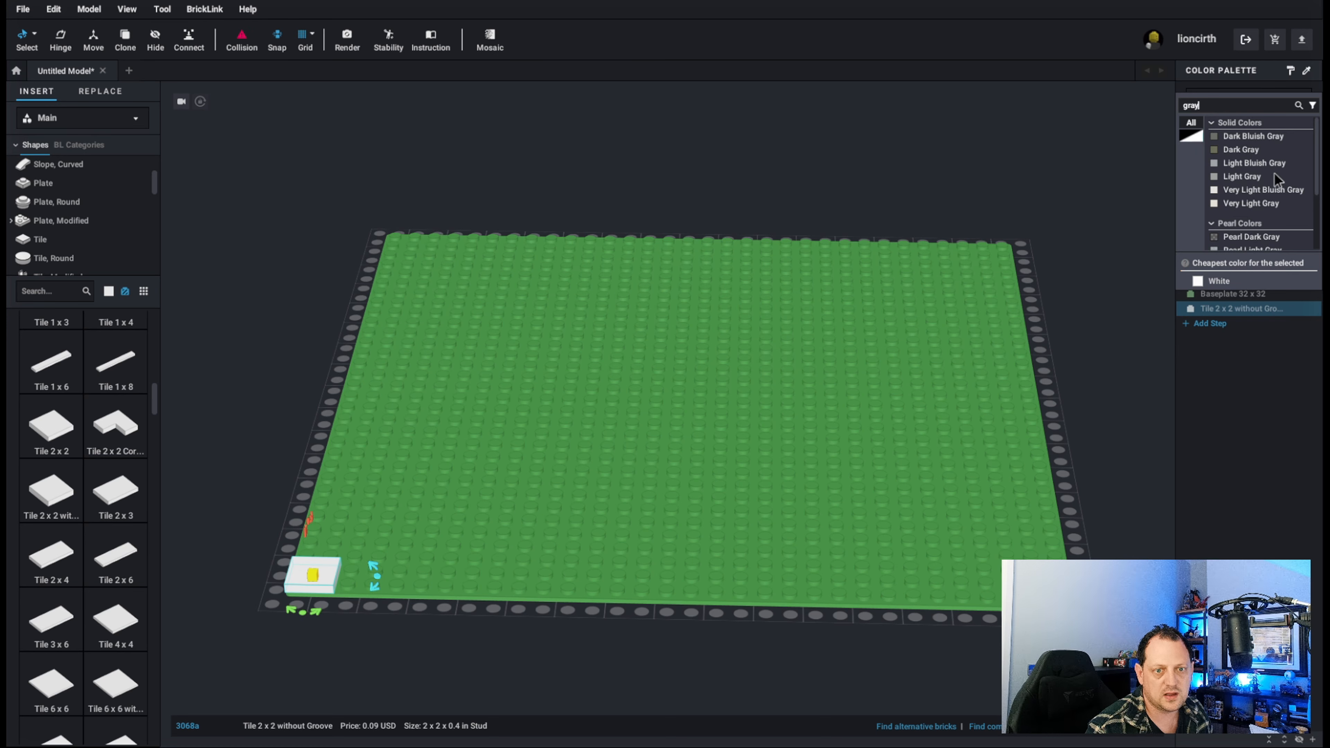
pyautogui.click(1246, 177)
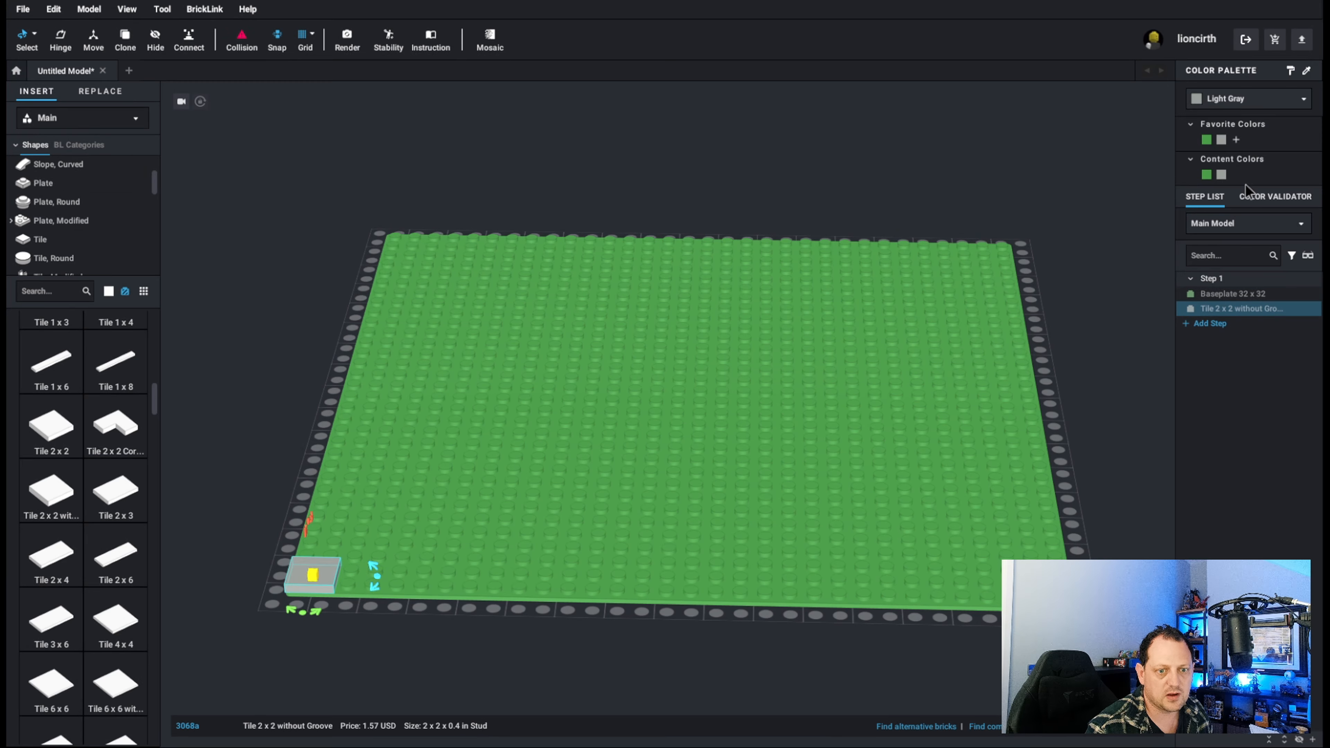
pyautogui.click(310, 615)
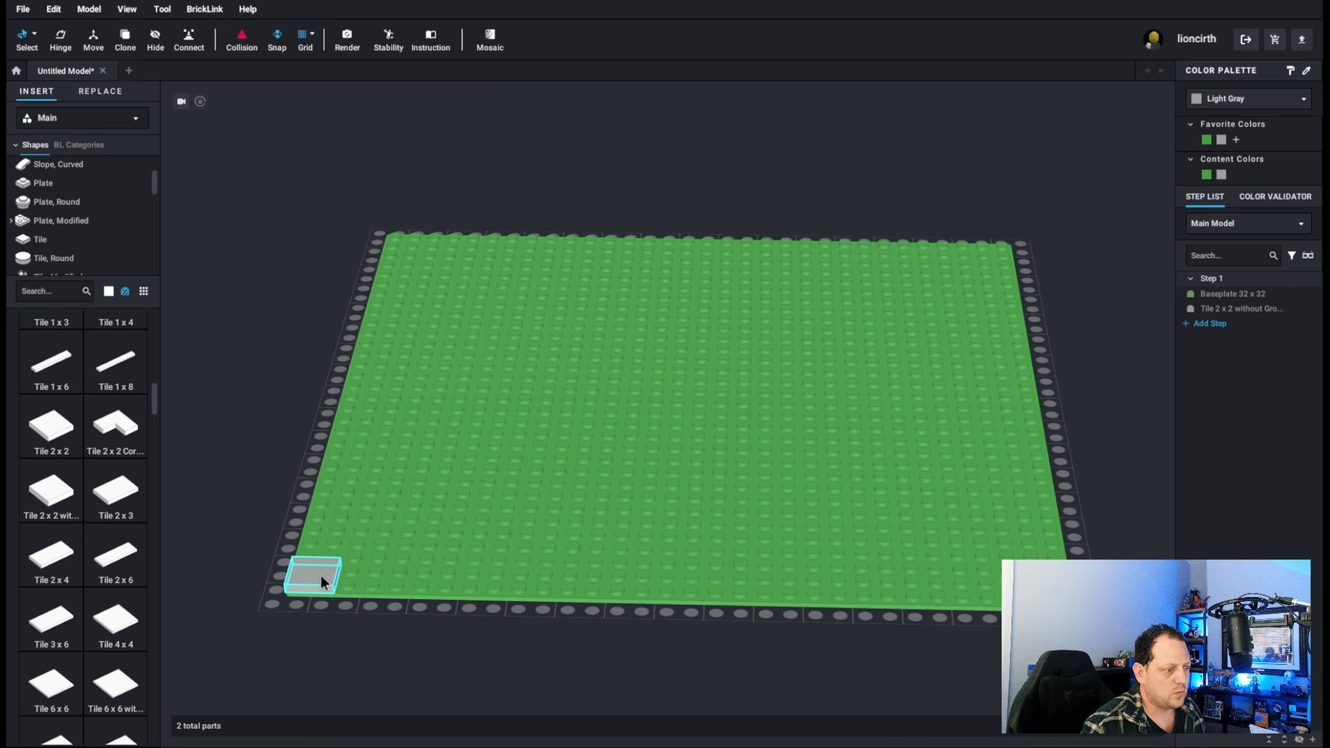
# Copy the Light Gray tile and place three copies beside it along the baseplate's front edge.
pyautogui.click(320, 573)
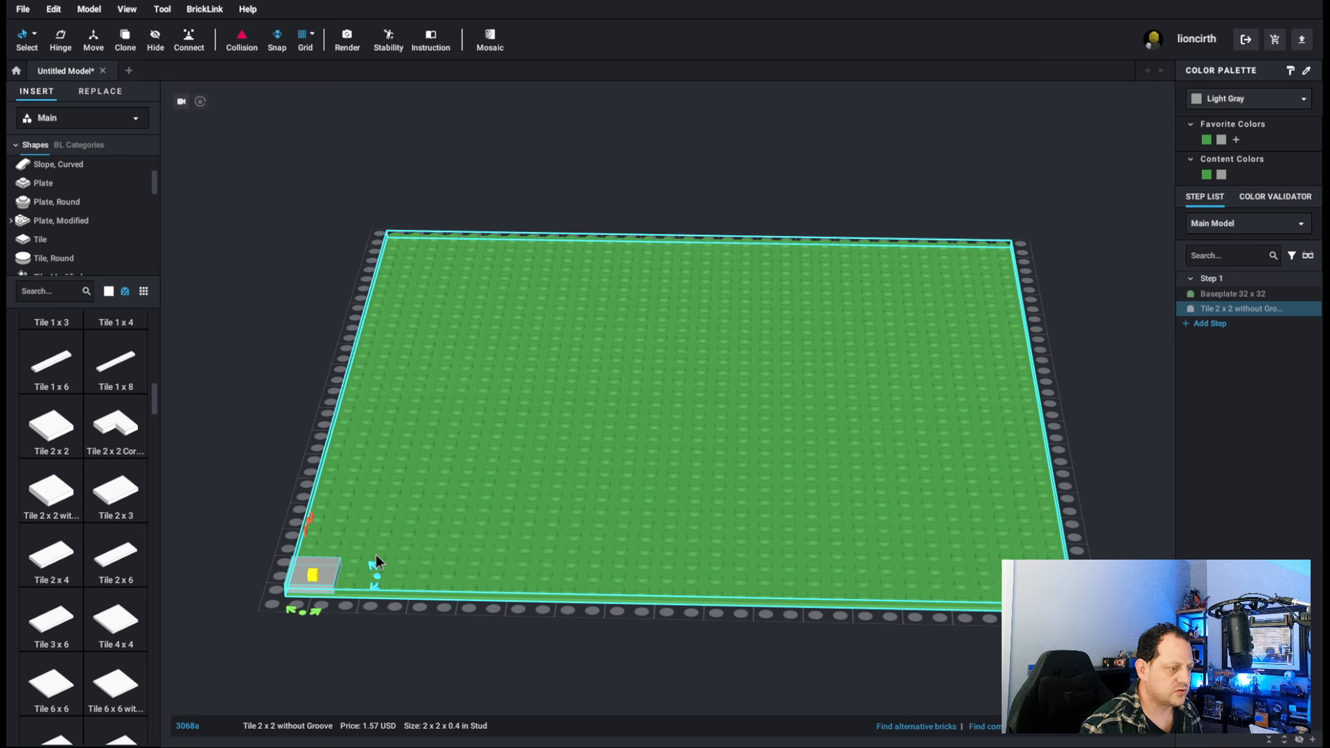
pyautogui.hotkey('ctrl', 'v')
pyautogui.click(370, 573)
pyautogui.hotkey('ctrl', 'v')
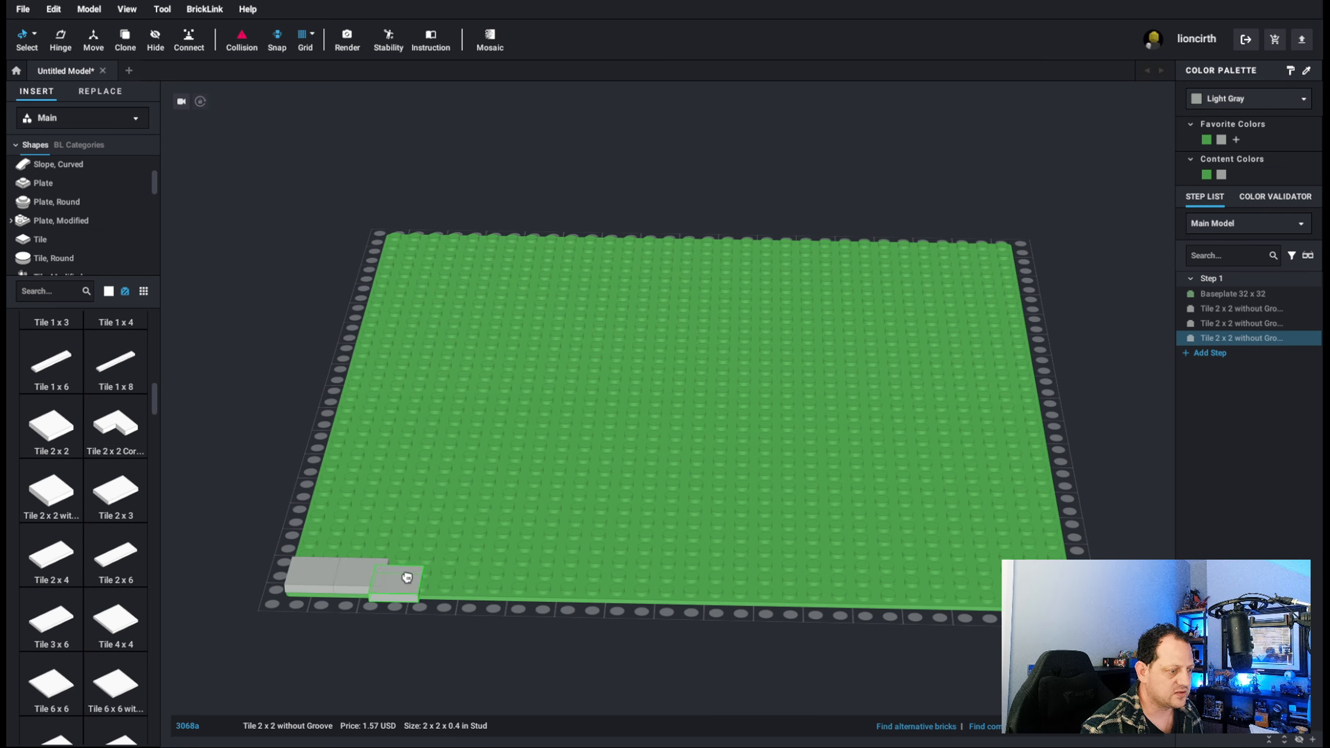
pyautogui.click(414, 572)
pyautogui.hotkey('ctrl', 'v')
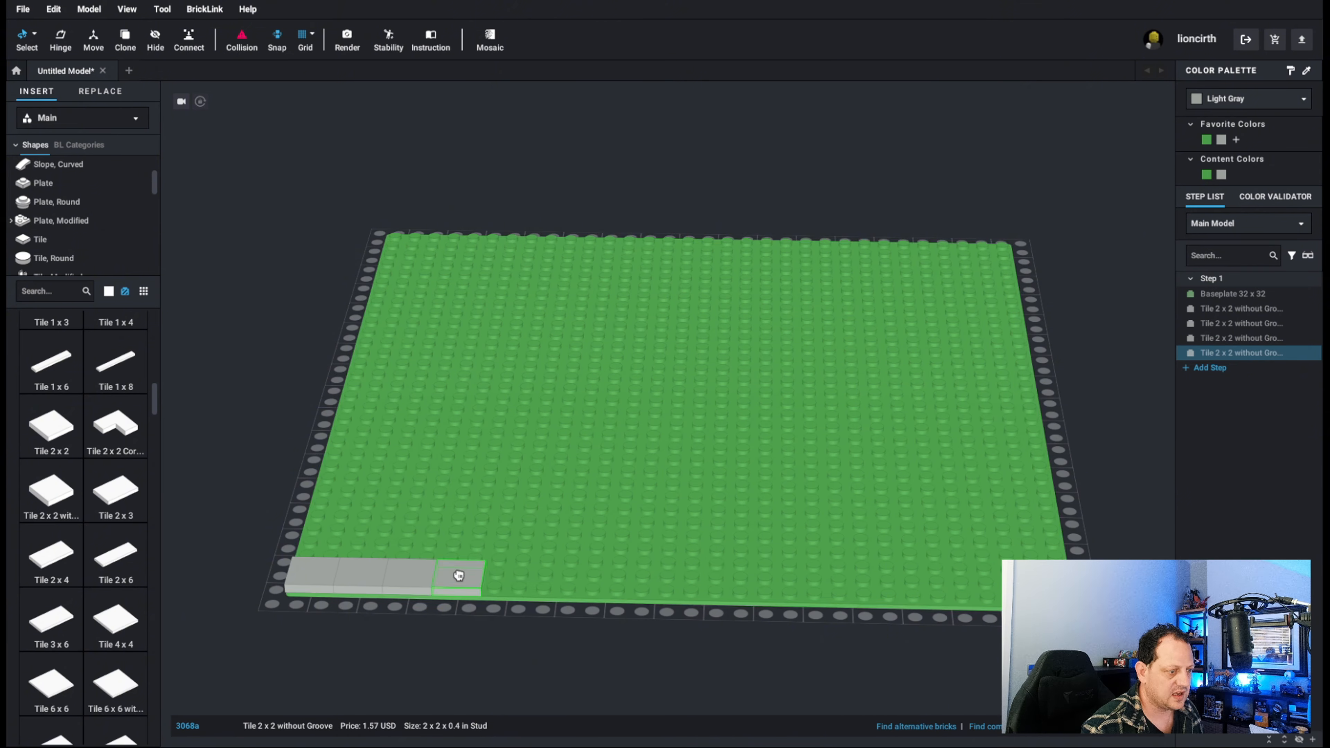
pyautogui.click(454, 573)
pyautogui.moveTo(455, 574); pyautogui.dragTo(461, 574)
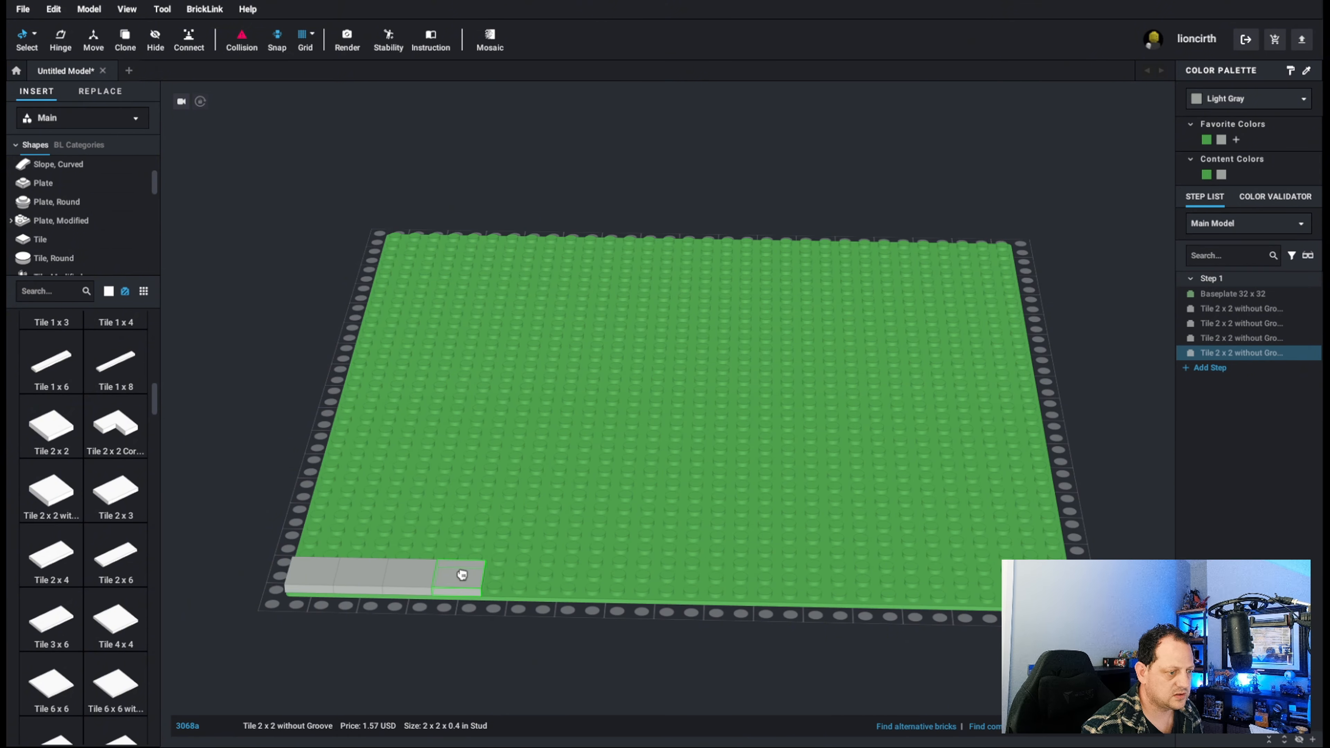
# Add four more copies of the tile to the end of the front row, reaching eight tiles.
pyautogui.hotkey('ctrl', 'v')
pyautogui.click(502, 573)
pyautogui.hotkey('ctrl', 'v')
pyautogui.click(560, 579)
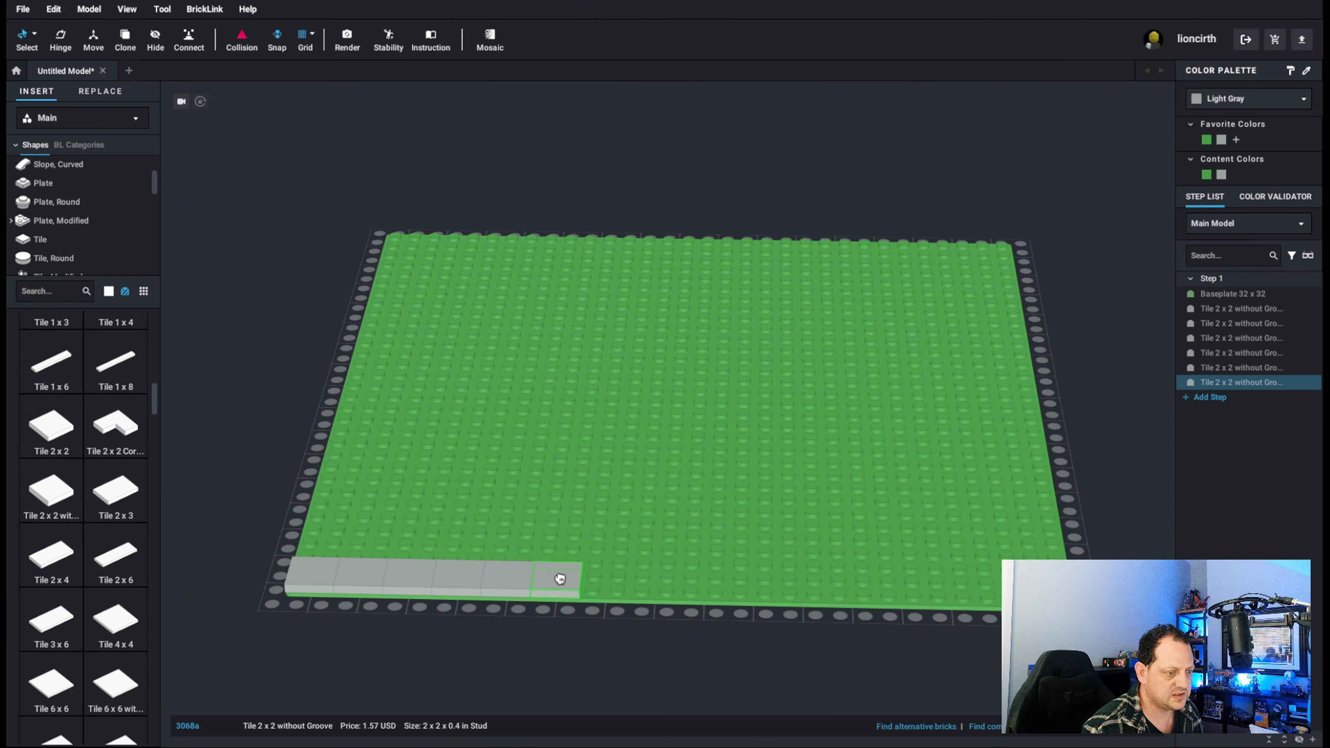
pyautogui.hotkey('ctrl', 'v')
pyautogui.click(607, 576)
pyautogui.hotkey('ctrl', 'v')
pyautogui.click(654, 576)
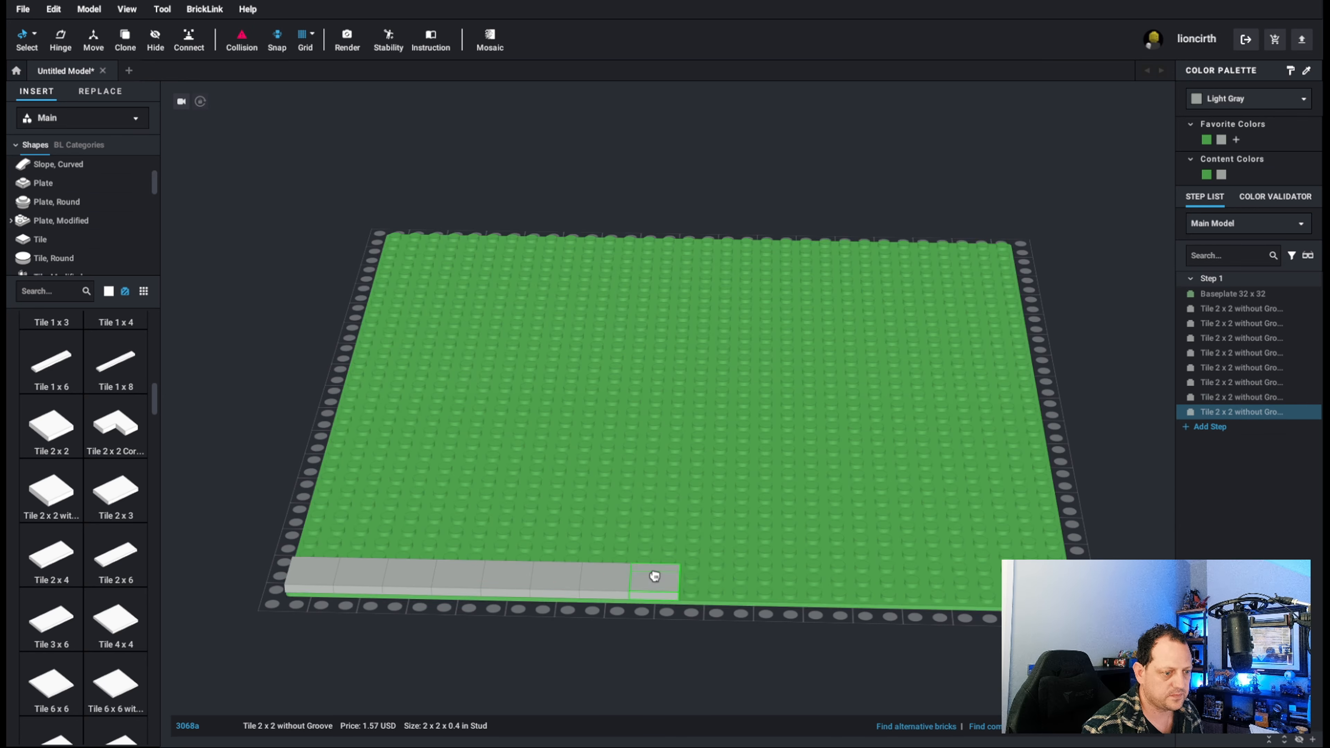
# Select the last five tiles of the front row together and place a copy of the group at the row's end.
pyautogui.click(655, 578)
pyautogui.keyDown('shift'); pyautogui.click(575, 583); pyautogui.keyUp('shift')
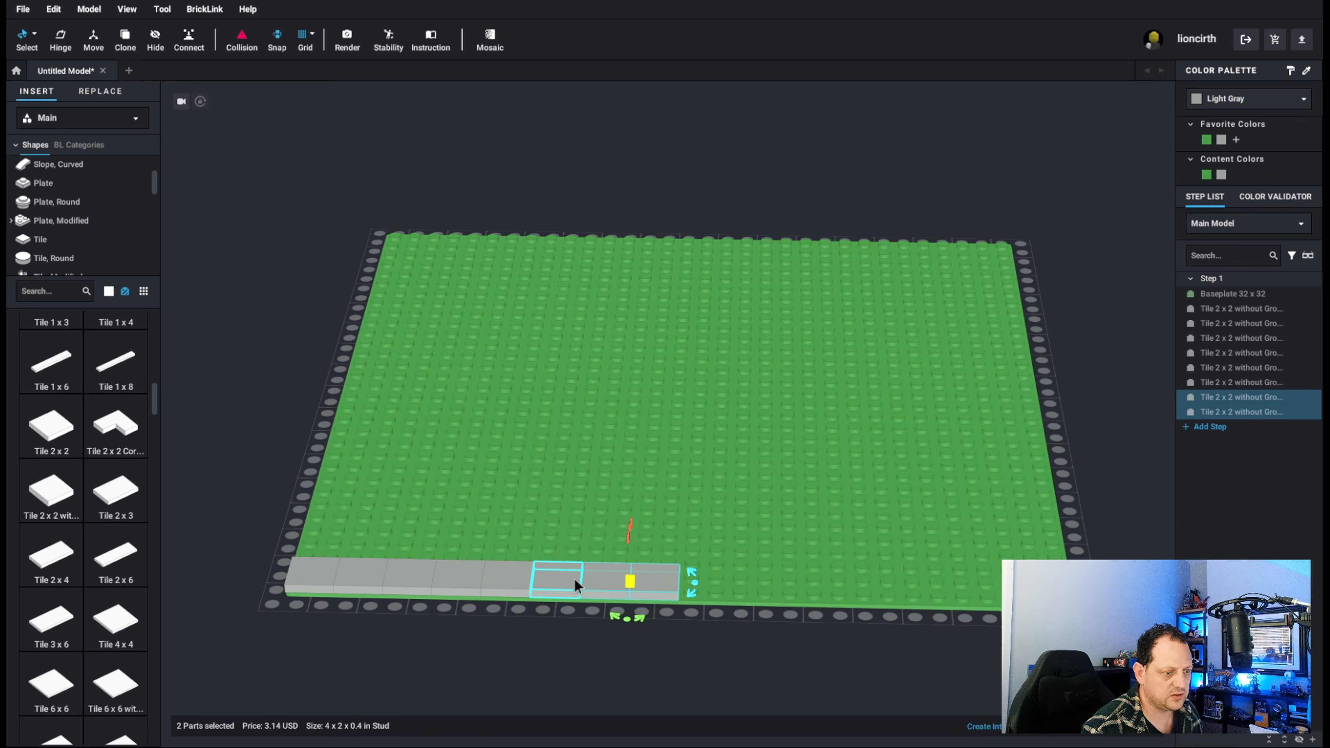
pyautogui.keyDown('shift'); pyautogui.click(573, 577); pyautogui.keyUp('shift')
pyautogui.keyDown('shift'); pyautogui.click(502, 579); pyautogui.keyUp('shift')
pyautogui.keyDown('shift'); pyautogui.click(462, 578); pyautogui.keyUp('shift')
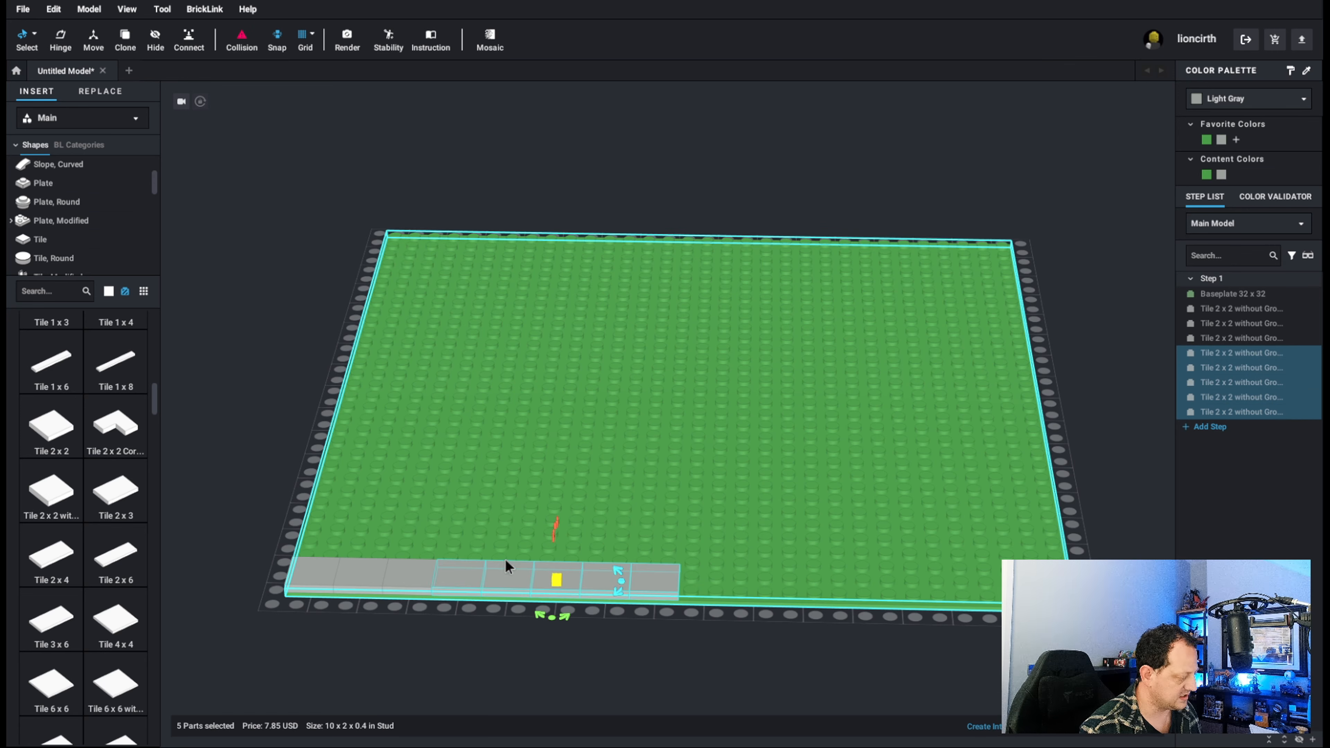
pyautogui.hotkey('ctrl', 'v')
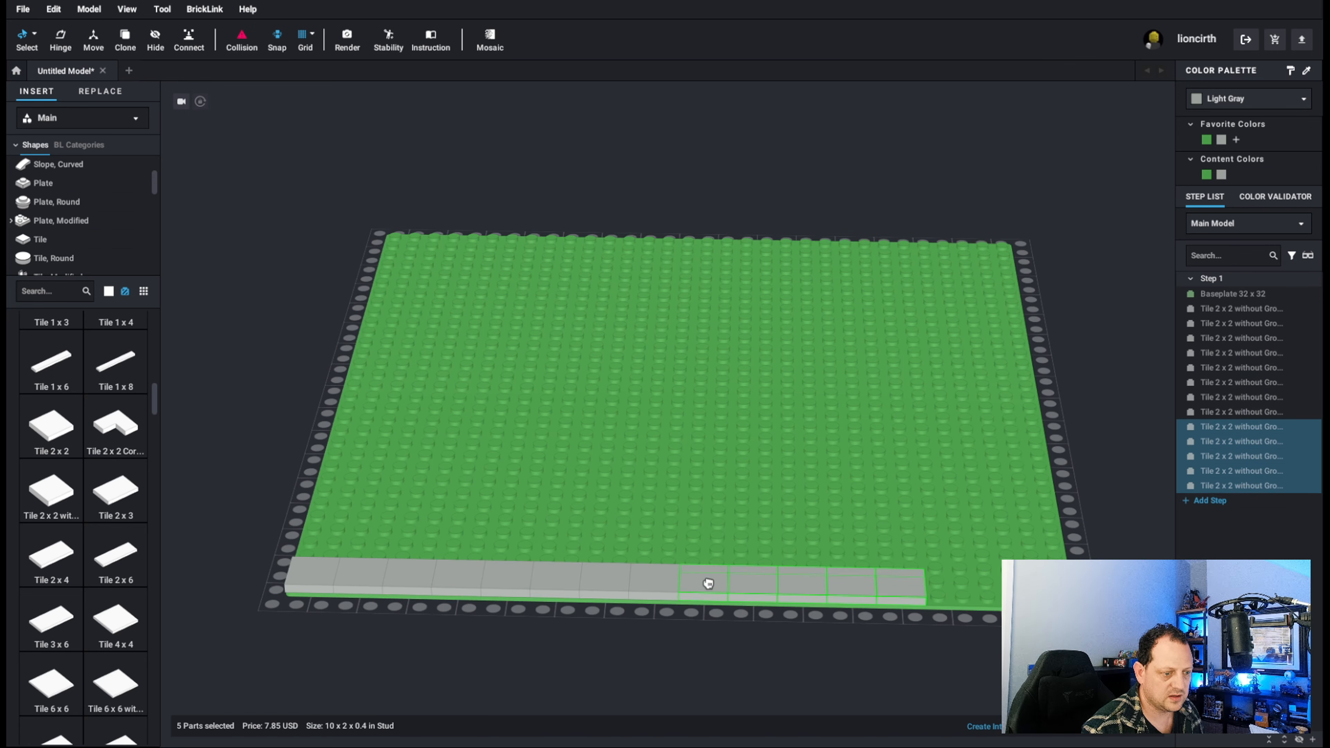
pyautogui.click(708, 583)
# Copy the last three tiles and place them at the row's end to complete the sixteen-tile front row.
pyautogui.click(887, 578)
pyautogui.keyDown('shift'); pyautogui.click(851, 584); pyautogui.keyUp('shift')
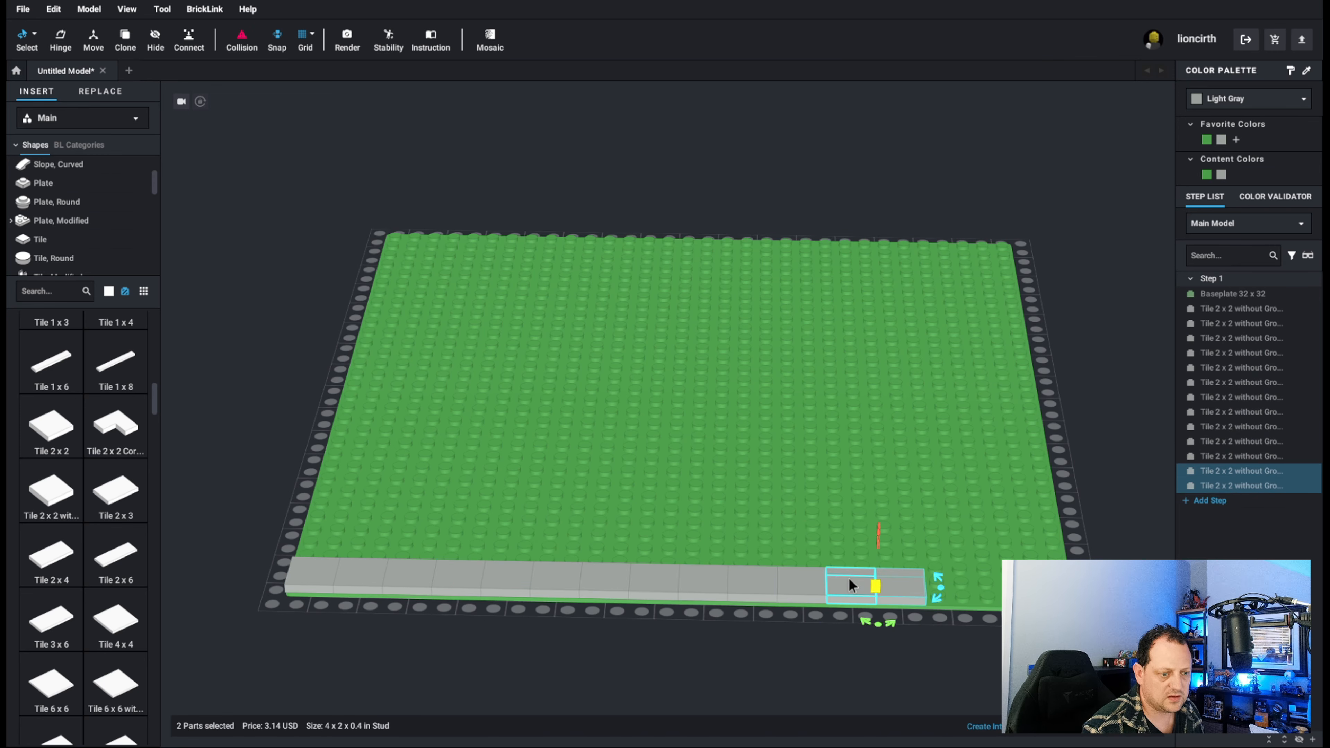
pyautogui.keyDown('shift'); pyautogui.click(811, 580); pyautogui.keyUp('shift')
pyautogui.hotkey('ctrl', 'c')
pyautogui.hotkey('ctrl', 'v')
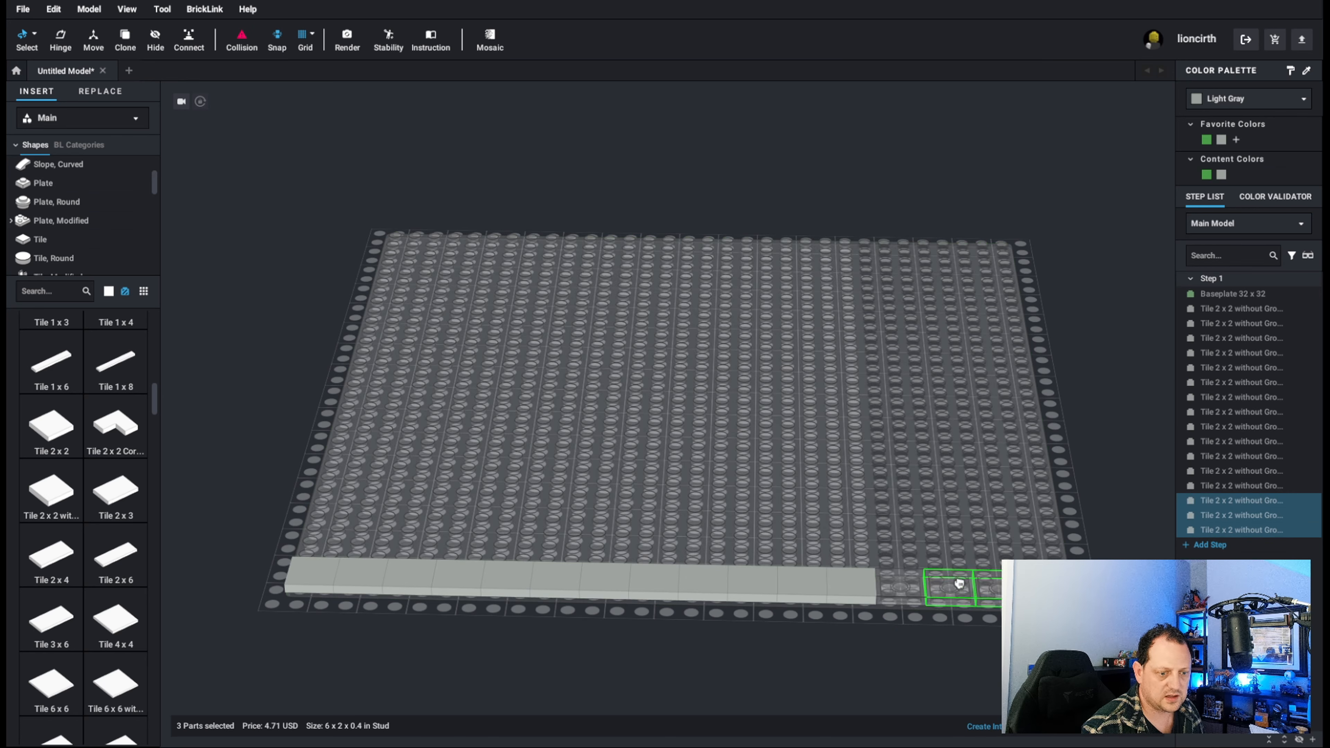
pyautogui.click(959, 590)
pyautogui.click(956, 584)
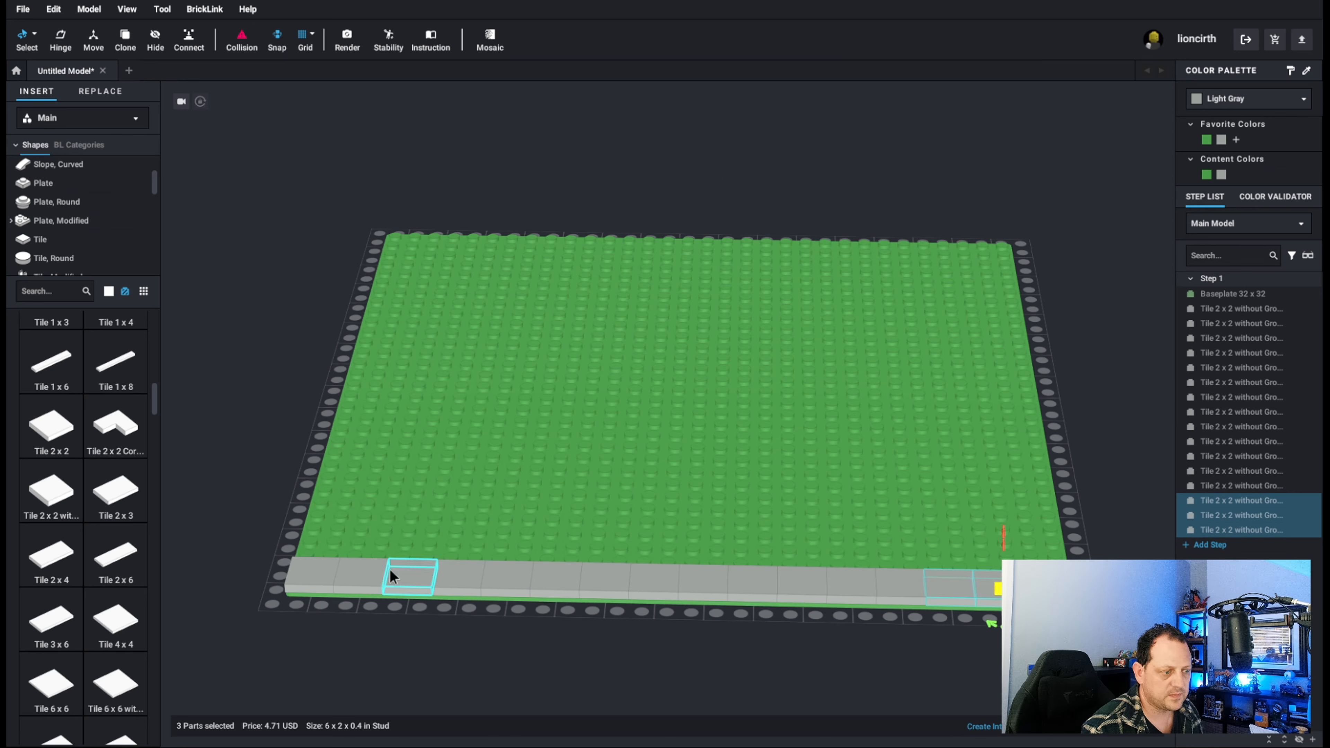
# Select all sixteen tiles of the front row and place a copy of the row directly behind it.
pyautogui.click(328, 571)
pyautogui.keyDown('shift'); pyautogui.click(361, 574); pyautogui.keyUp('shift')
pyautogui.keyDown('shift'); pyautogui.click(413, 574); pyautogui.keyUp('shift')
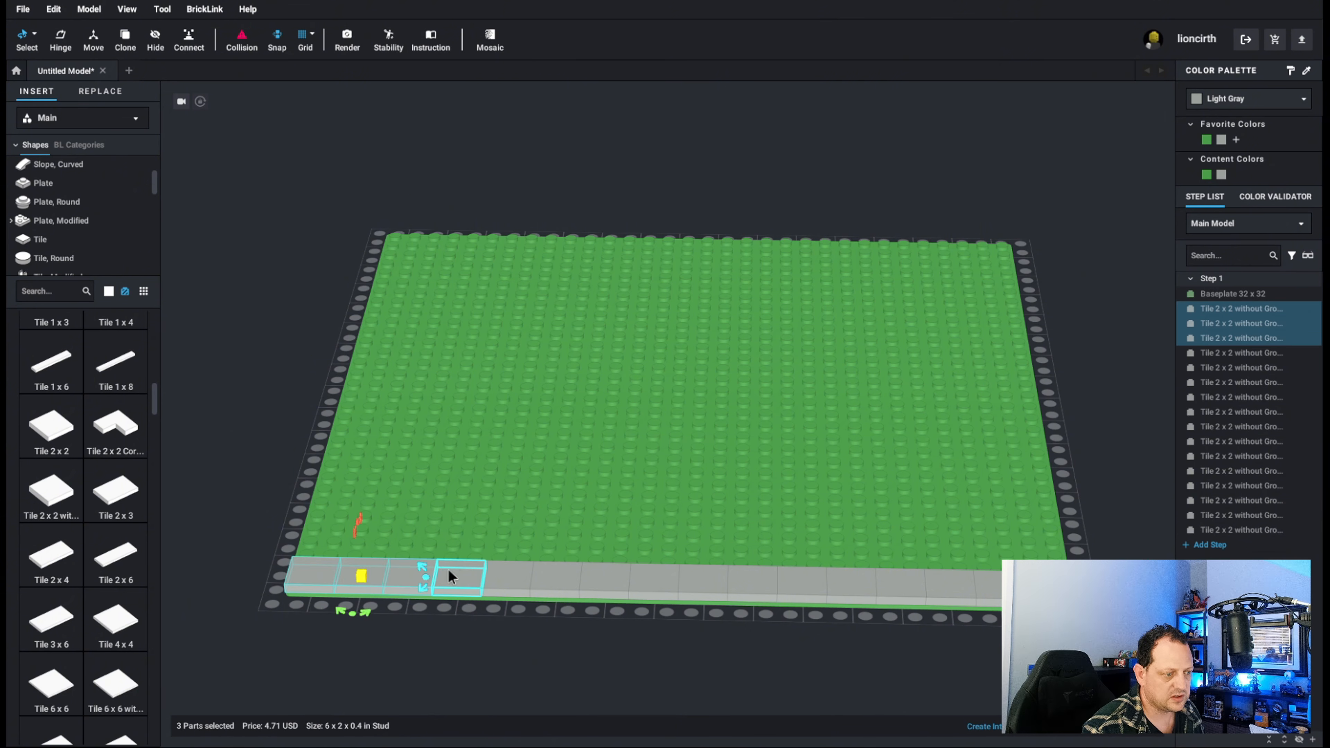
pyautogui.keyDown('shift'); pyautogui.click(471, 573); pyautogui.keyUp('shift')
pyautogui.keyDown('shift'); pyautogui.click(510, 576); pyautogui.keyUp('shift')
pyautogui.keyDown('shift'); pyautogui.click(559, 576); pyautogui.keyUp('shift')
pyautogui.keyDown('shift'); pyautogui.click(610, 578); pyautogui.keyUp('shift')
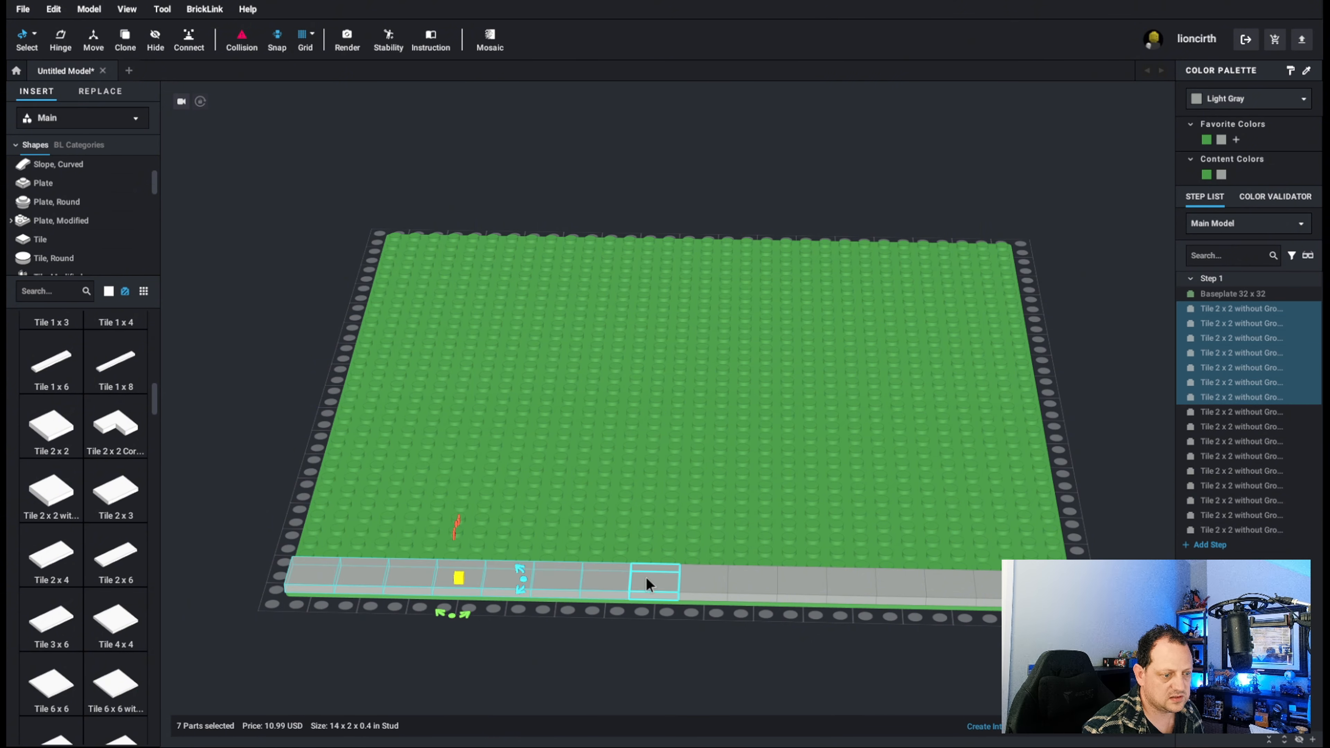
pyautogui.keyDown('shift'); pyautogui.click(656, 577); pyautogui.keyUp('shift')
pyautogui.keyDown('shift'); pyautogui.click(706, 576); pyautogui.keyUp('shift')
pyautogui.keyDown('shift'); pyautogui.click(756, 577); pyautogui.keyUp('shift')
pyautogui.keyDown('shift'); pyautogui.click(814, 579); pyautogui.keyUp('shift')
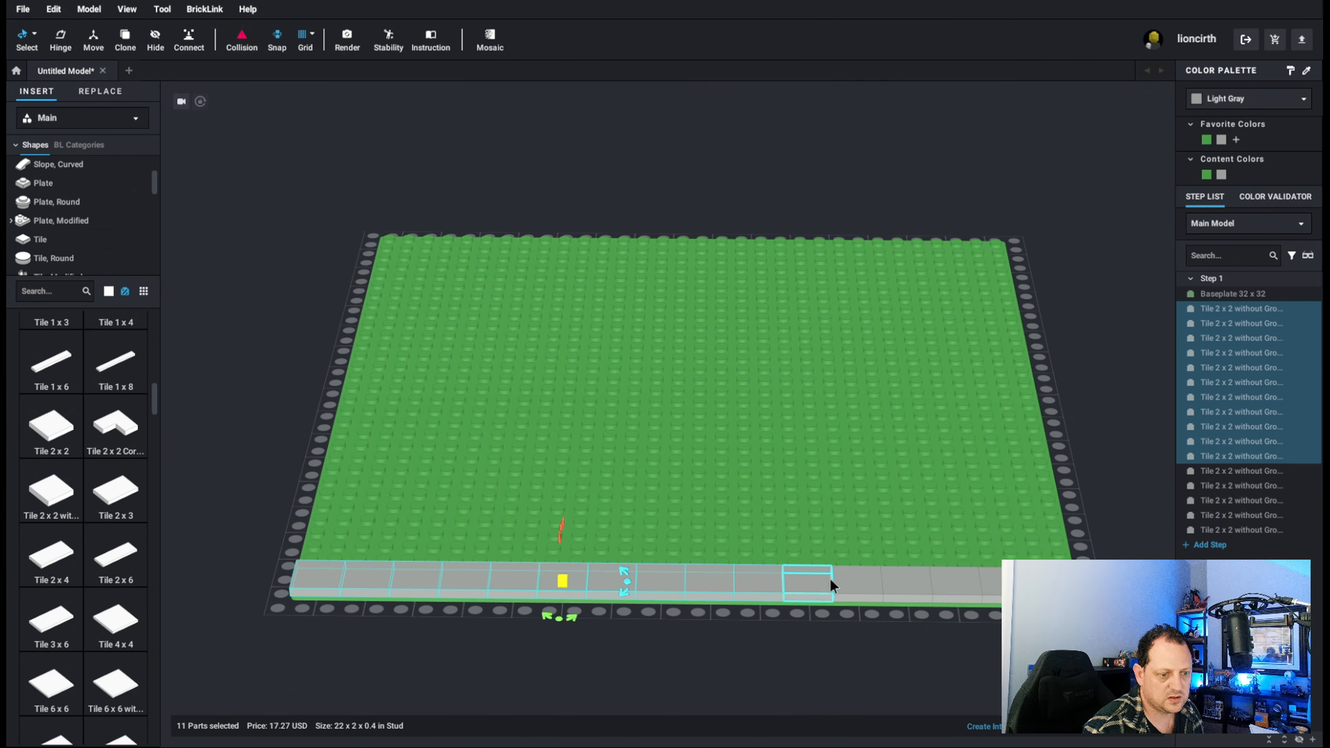
pyautogui.keyDown('shift'); pyautogui.click(858, 578); pyautogui.keyUp('shift')
pyautogui.keyDown('shift'); pyautogui.click(903, 577); pyautogui.keyUp('shift')
pyautogui.keyDown('shift'); pyautogui.click(958, 576); pyautogui.keyUp('shift')
pyautogui.keyDown('shift'); pyautogui.click(998, 579); pyautogui.keyUp('shift')
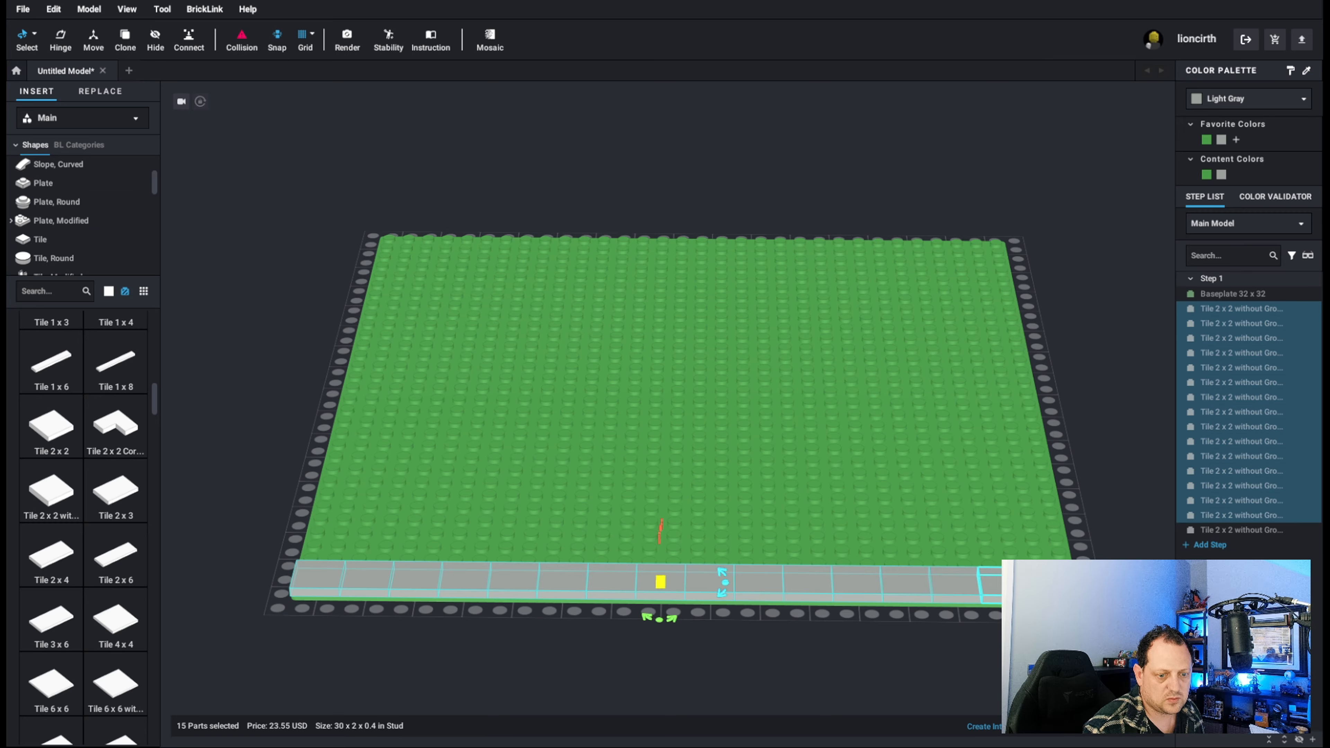
pyautogui.keyDown('shift'); pyautogui.click(1042, 578); pyautogui.keyUp('shift')
pyautogui.hotkey('ctrl', 'v')
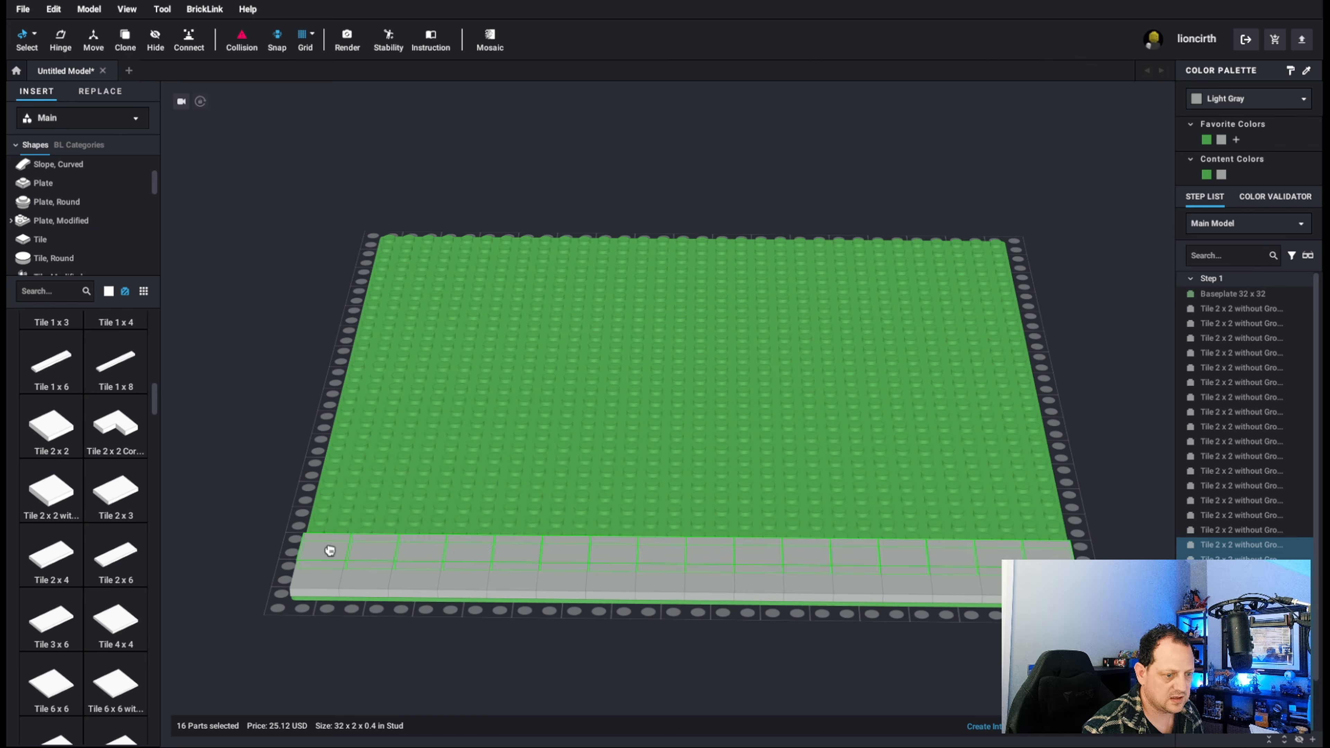
pyautogui.click(328, 547)
# Place another copy of the sixteen-tile row behind the second row and deselect it.
pyautogui.hotkey('ctrl', 'v')
pyautogui.click(337, 517)
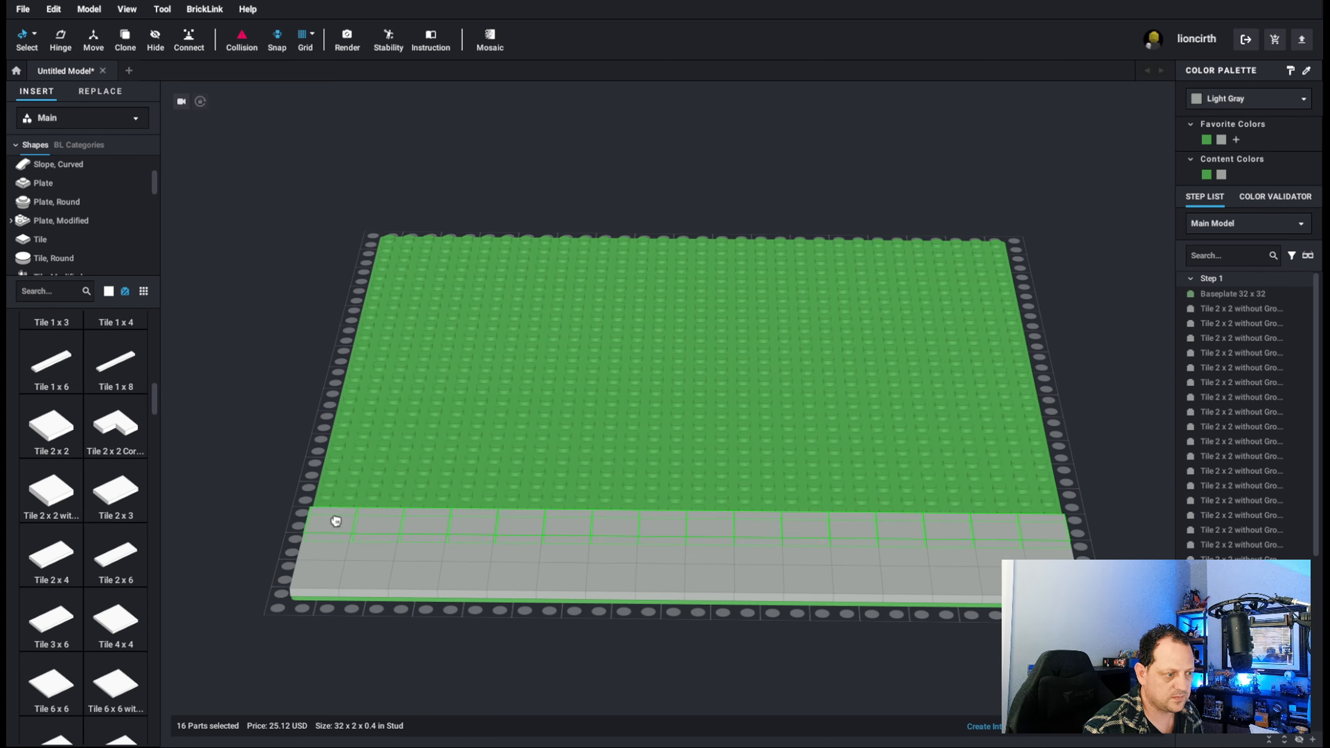
pyautogui.click(1089, 345)
# Select the 32 tiles of the second and third rows in the step list and move them to a new Step 2.
pyautogui.moveTo(984, 357)
pyautogui.mouseDown(button='right')
pyautogui.moveTo(925, 349)
pyautogui.moveTo(972, 355)
pyautogui.mouseUp(button='right')
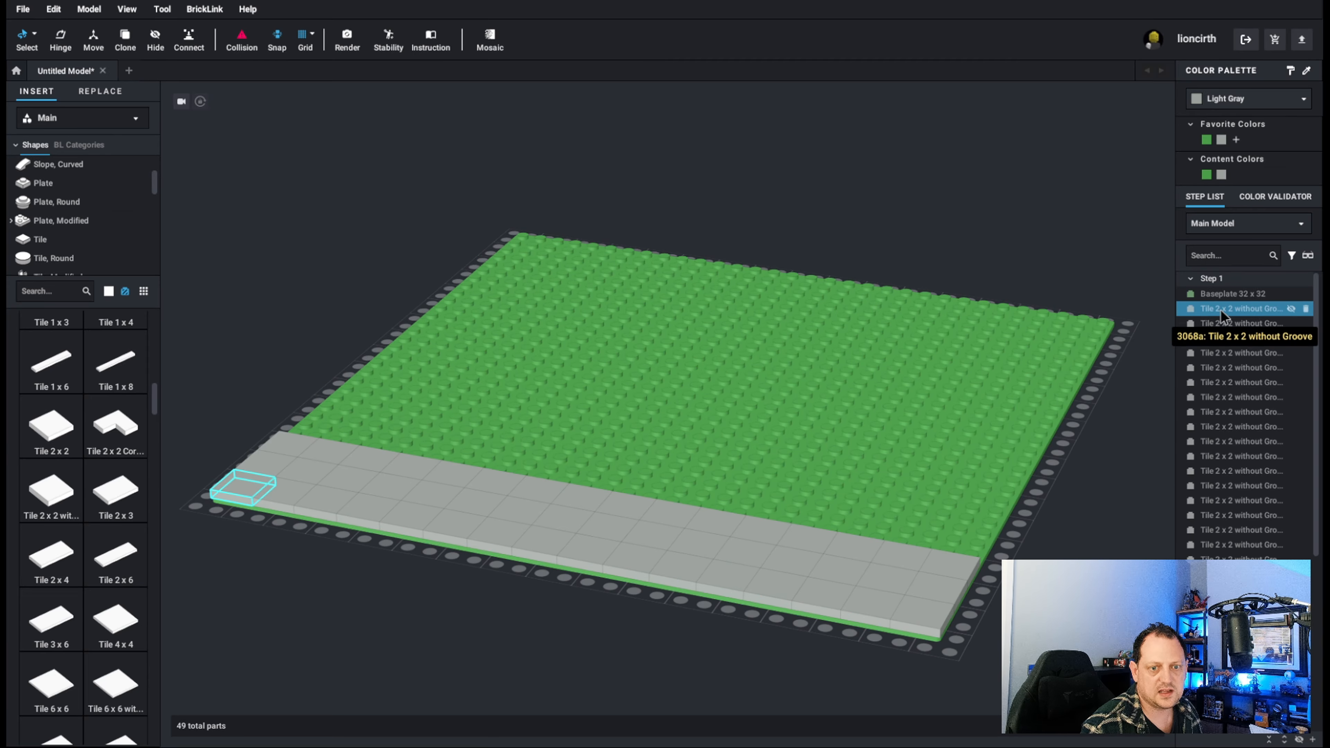
pyautogui.click(1248, 545)
pyautogui.scroll(-8, 1246, 538)
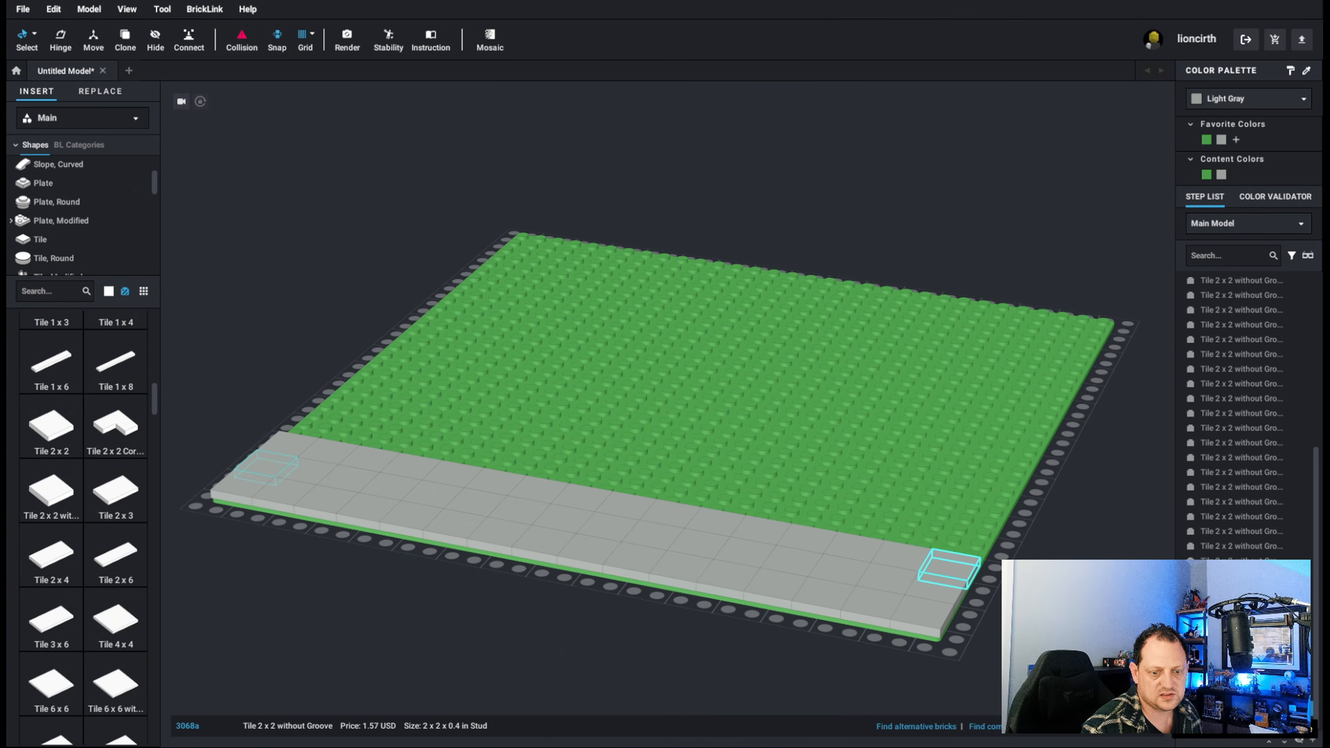
pyautogui.keyDown('shift'); pyautogui.click(1233, 708); pyautogui.keyUp('shift')
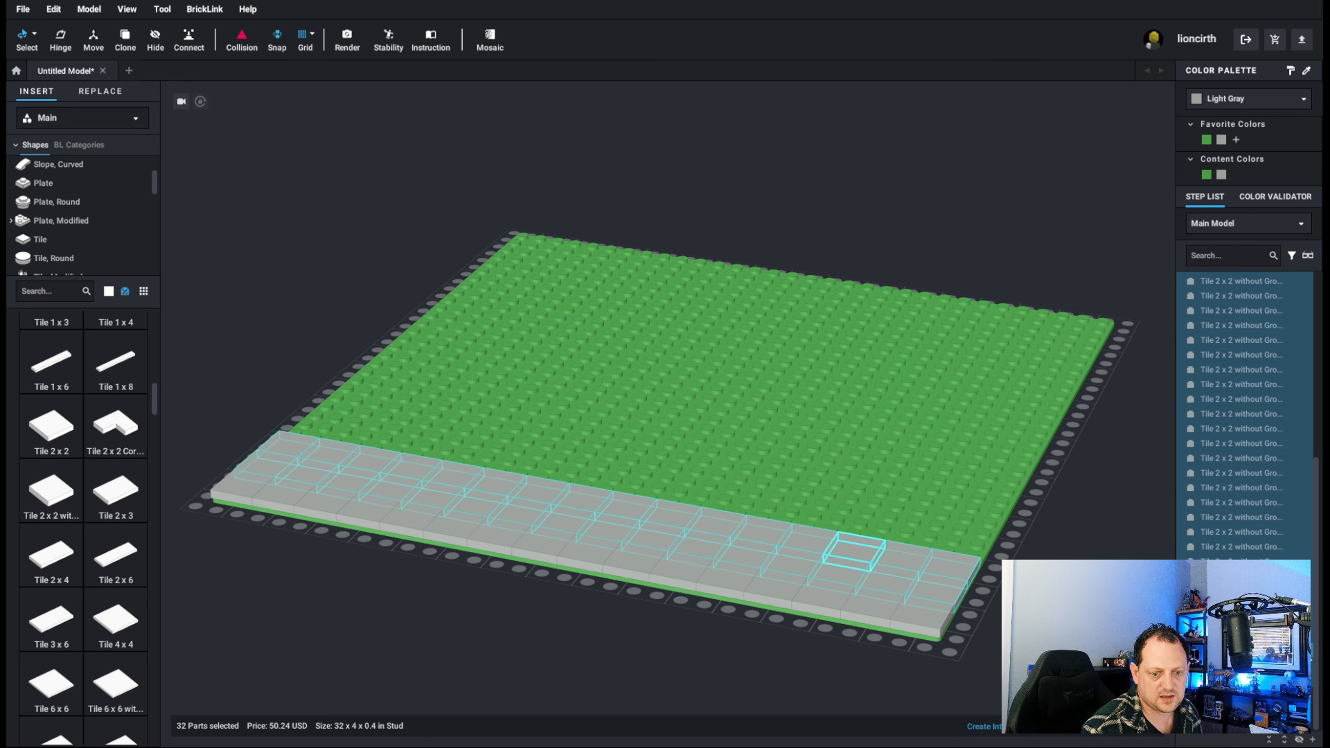
pyautogui.click(1312, 740)
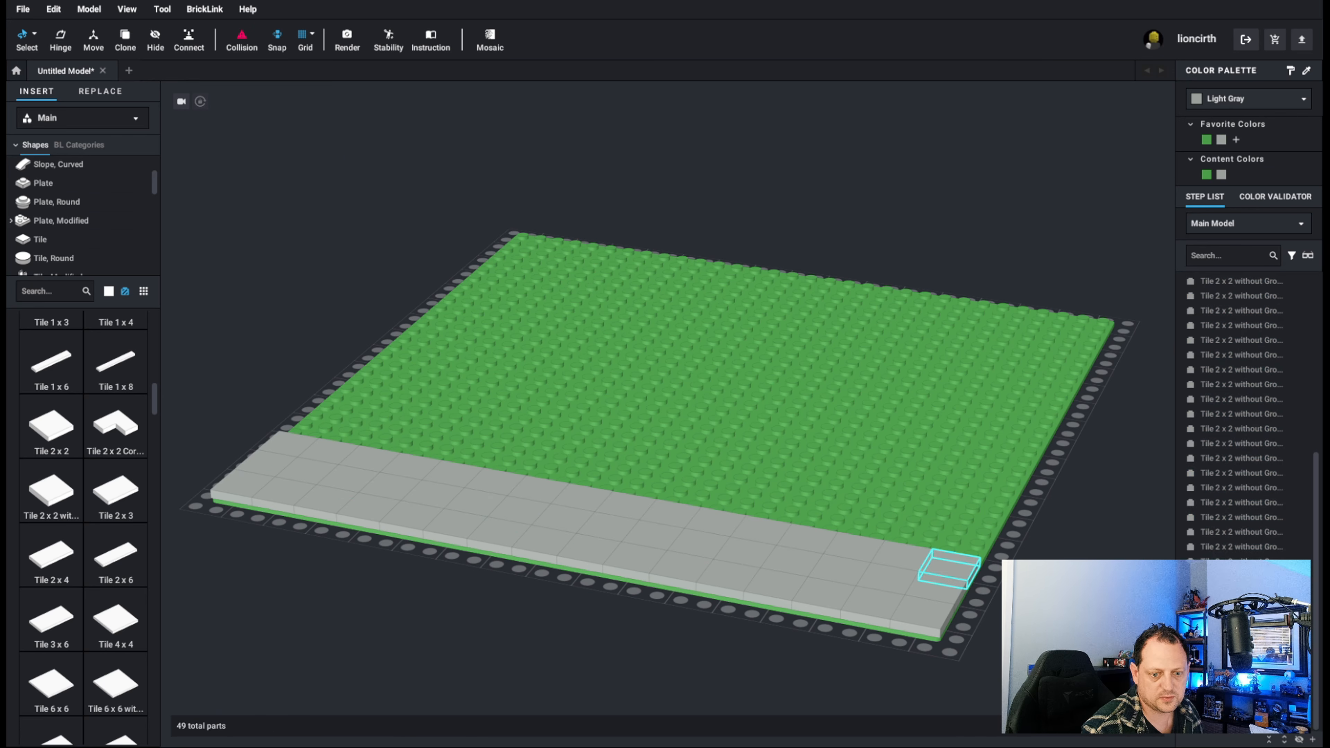
# Collapse Step 1 in the step list, then collapse and expand Step 2 to review its parts.
pyautogui.scroll(5, 1271, 541)
pyautogui.scroll(5, 1252, 435)
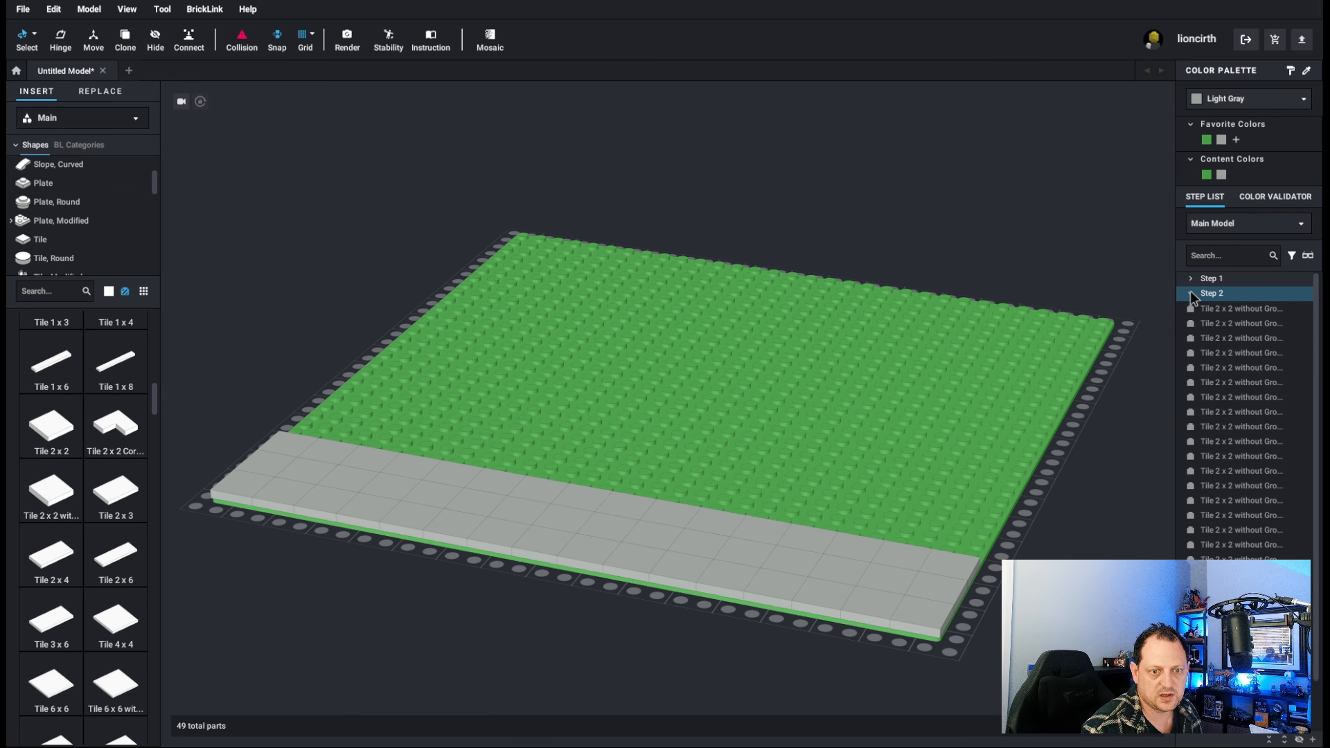
pyautogui.click(1191, 293)
pyautogui.click(1191, 294)
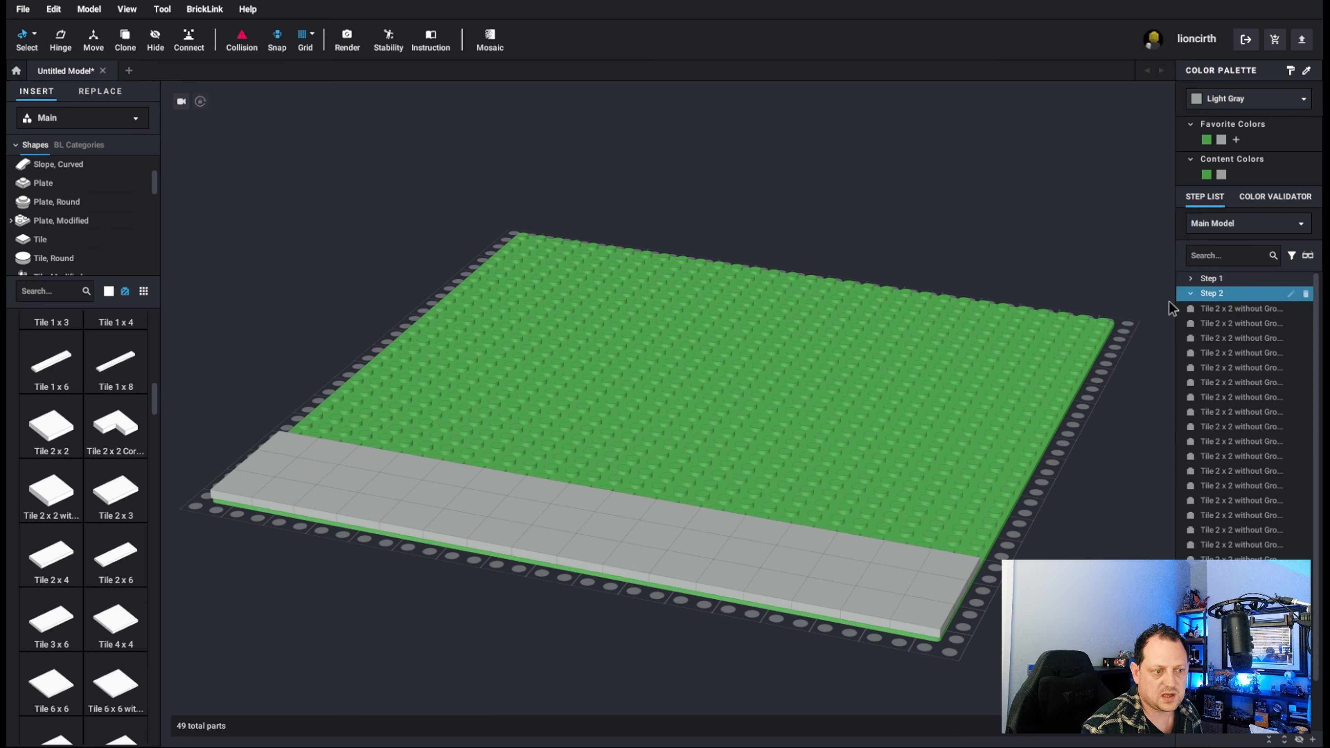
# Delete five scattered Light Gray tiles from the three front rows, leaving gaps spread across the tiled strip.
pyautogui.moveTo(430, 516); pyautogui.dragTo(528, 551, button='right')
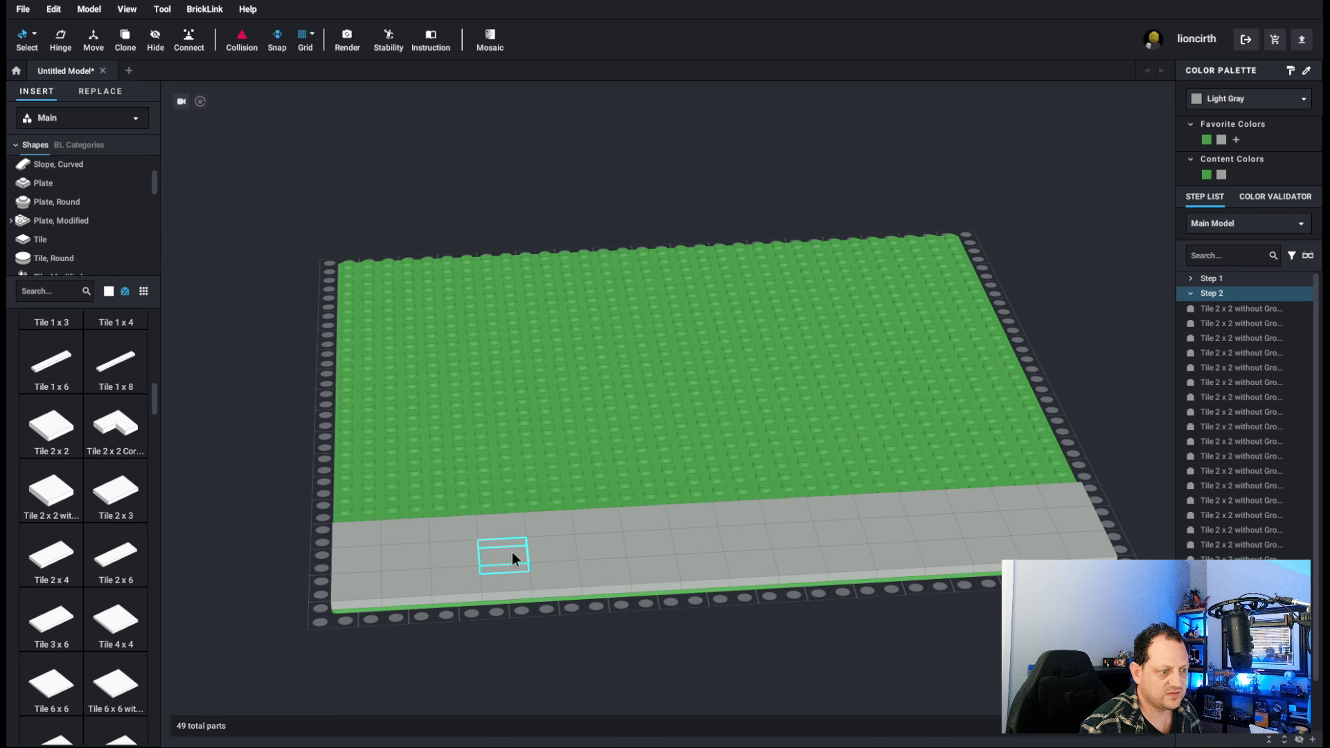
pyautogui.click(432, 557)
pyautogui.press('Delete')
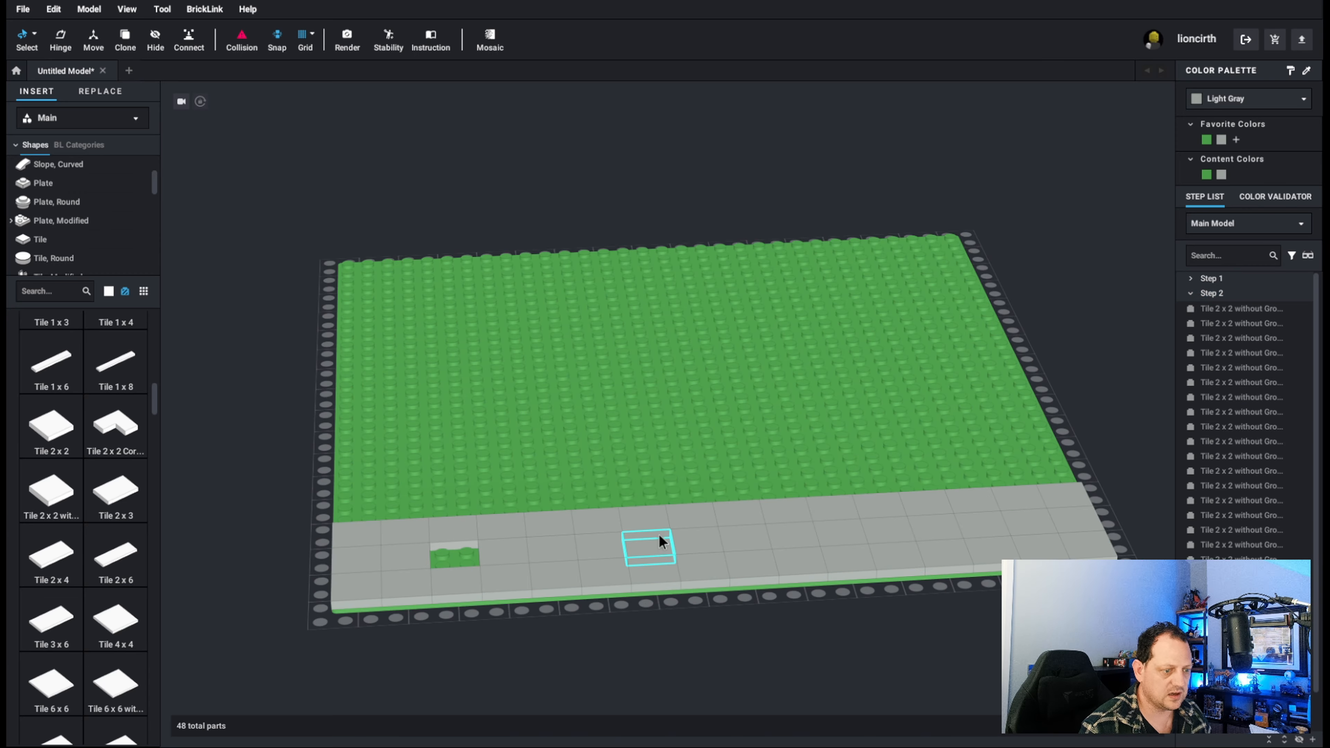
pyautogui.click(584, 526)
pyautogui.press('Delete')
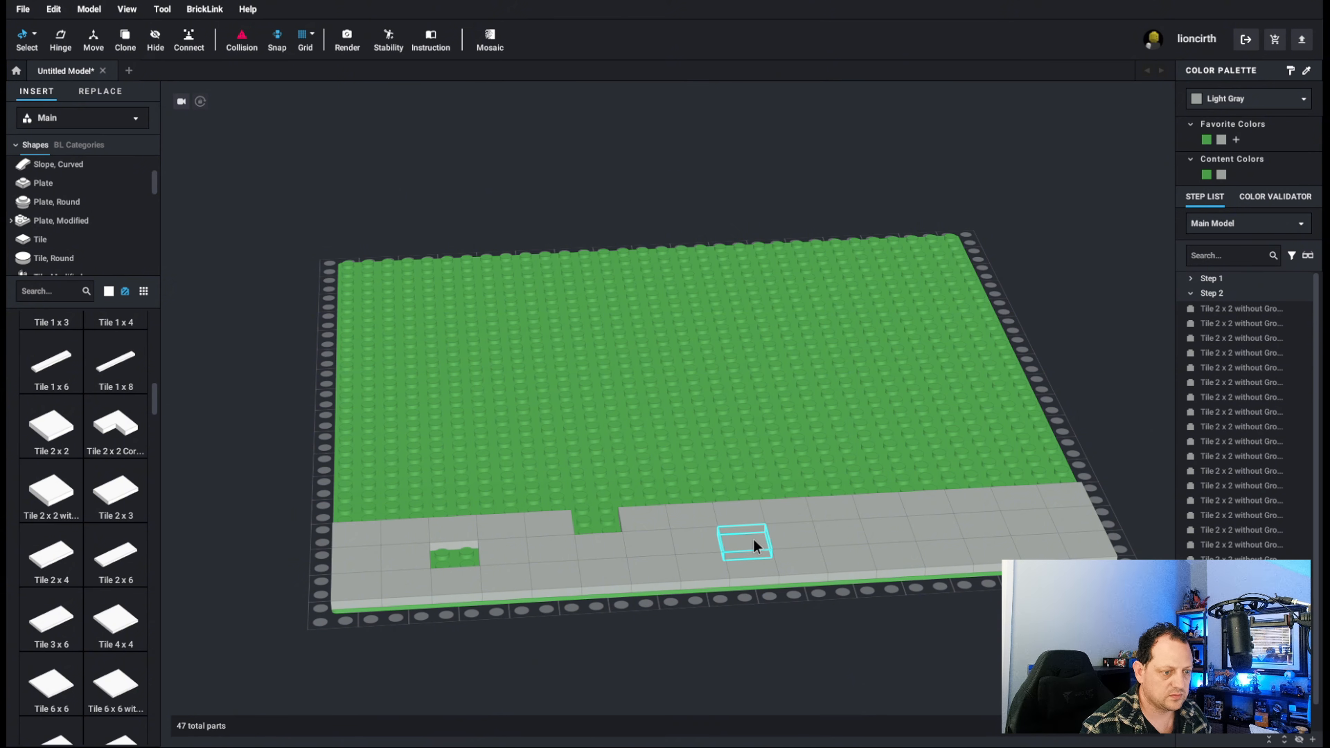
pyautogui.click(752, 537)
pyautogui.press('Delete')
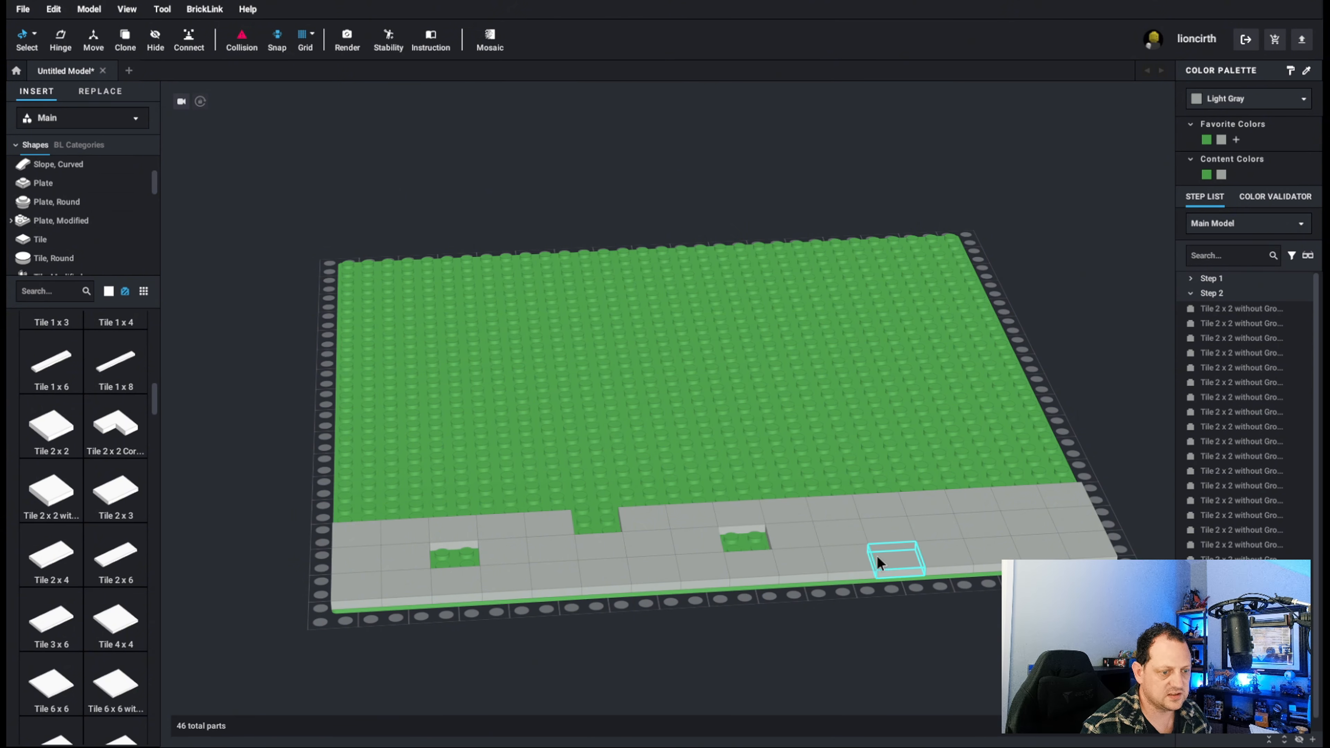
pyautogui.click(935, 557)
pyautogui.press('Delete')
pyautogui.click(1025, 493)
pyautogui.press('Delete')
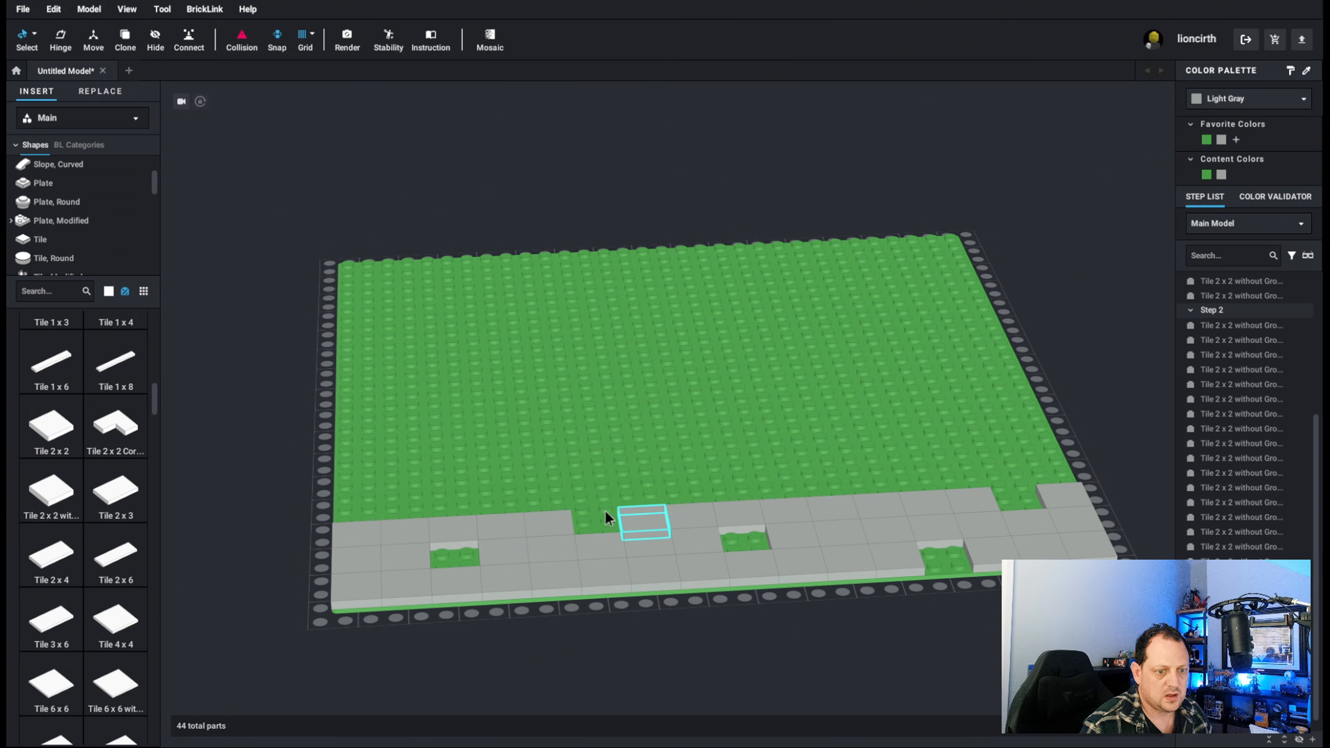
# Browse the parts library for a studded replacement tile and open the Tile, Modified category.
pyautogui.scroll(-1, 85, 497)
pyautogui.scroll(-6, 84, 491)
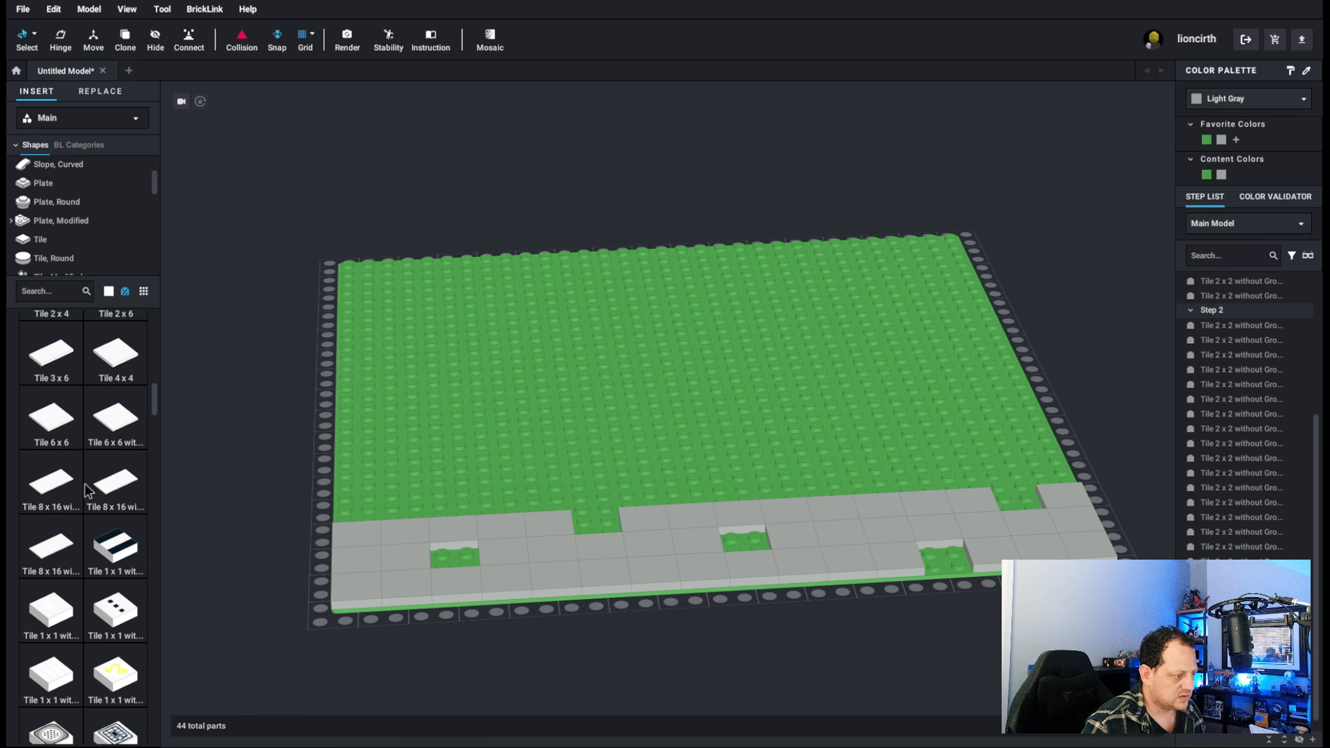
pyautogui.scroll(10, 86, 490)
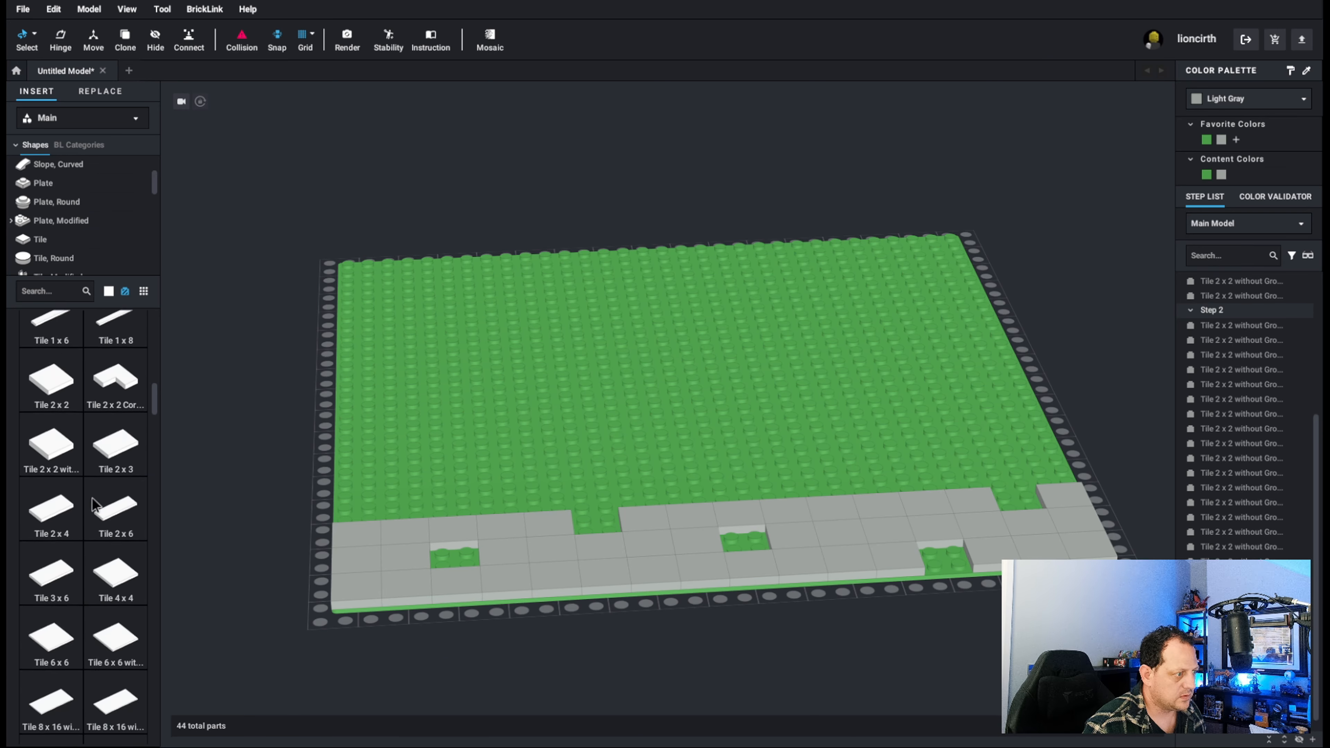
pyautogui.scroll(6, 93, 498)
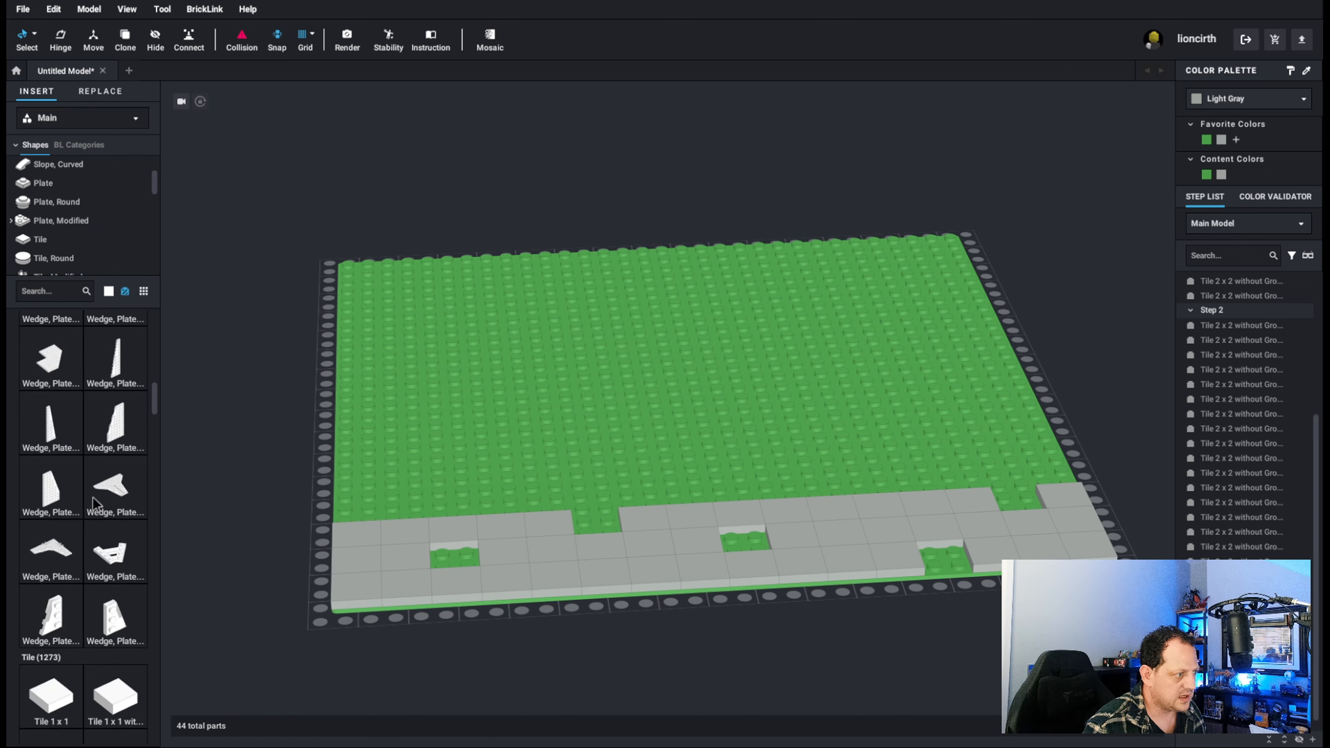
pyautogui.scroll(8, 93, 497)
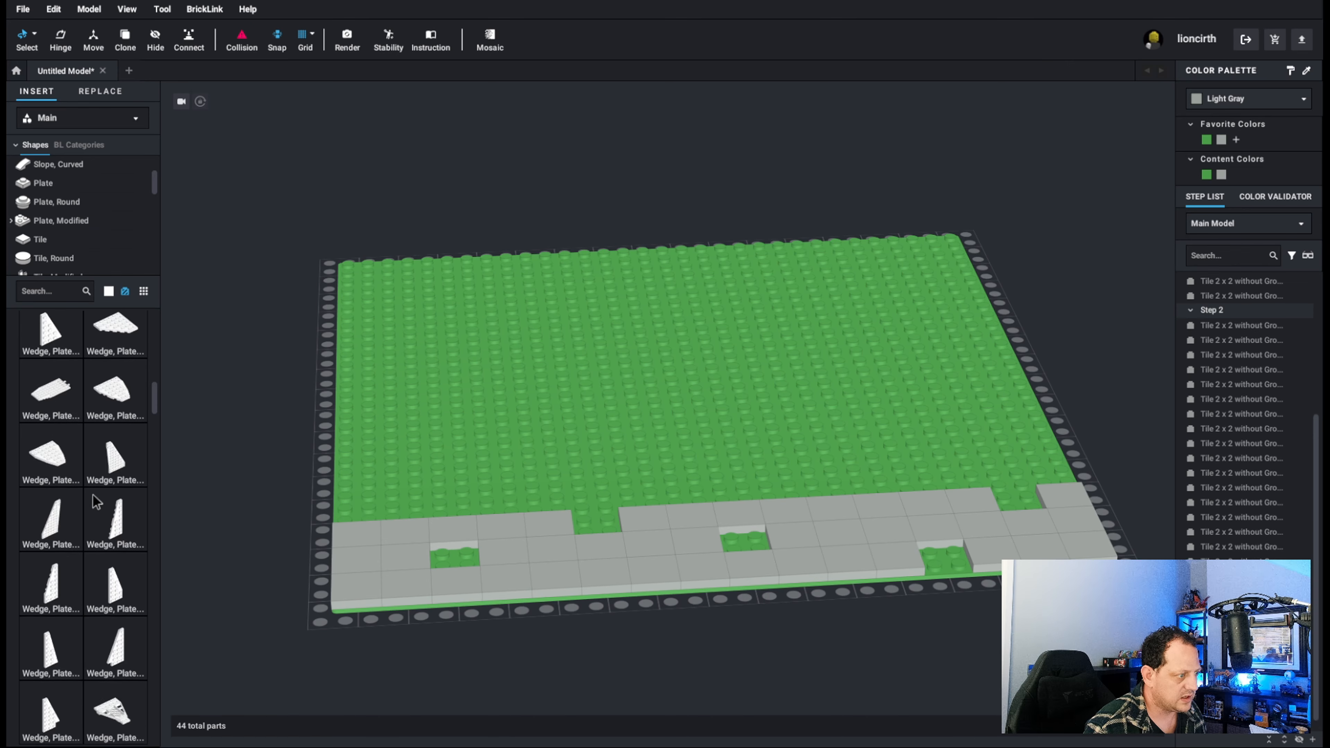
pyautogui.scroll(9, 93, 466)
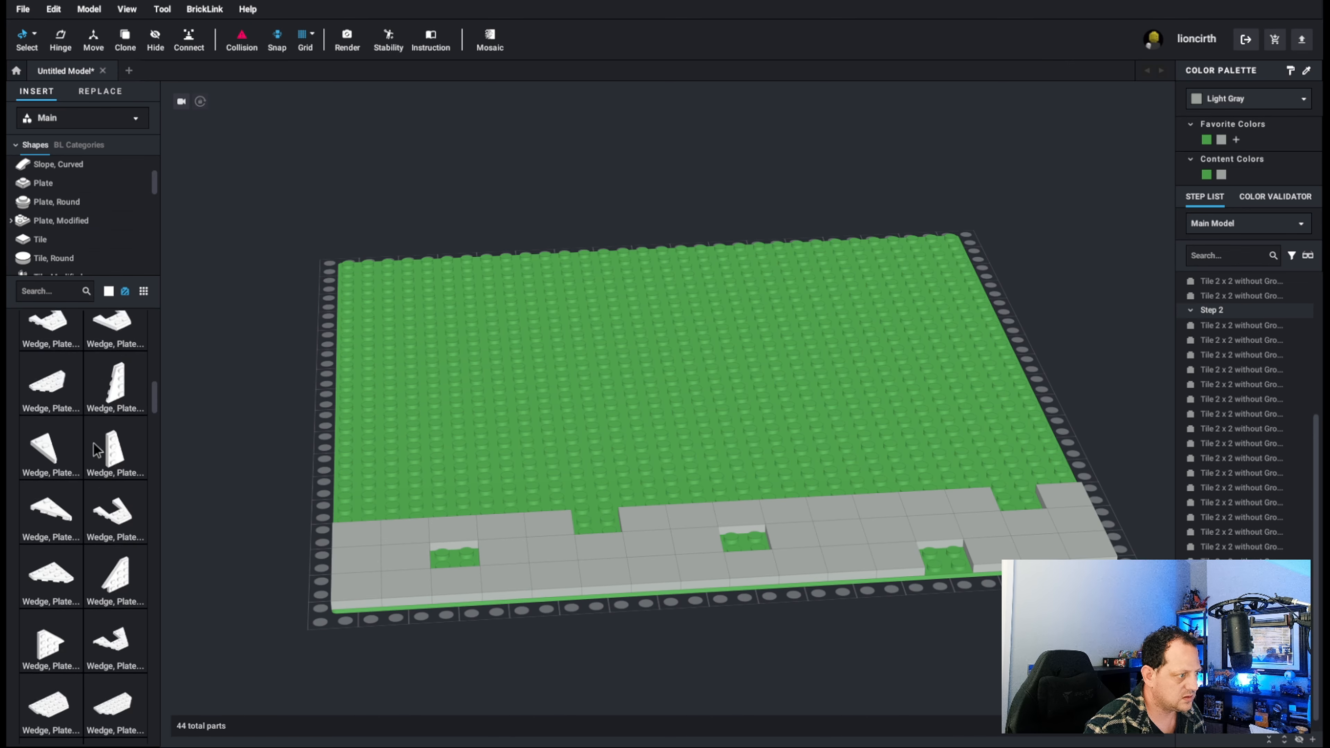
pyautogui.scroll(-2, 81, 230)
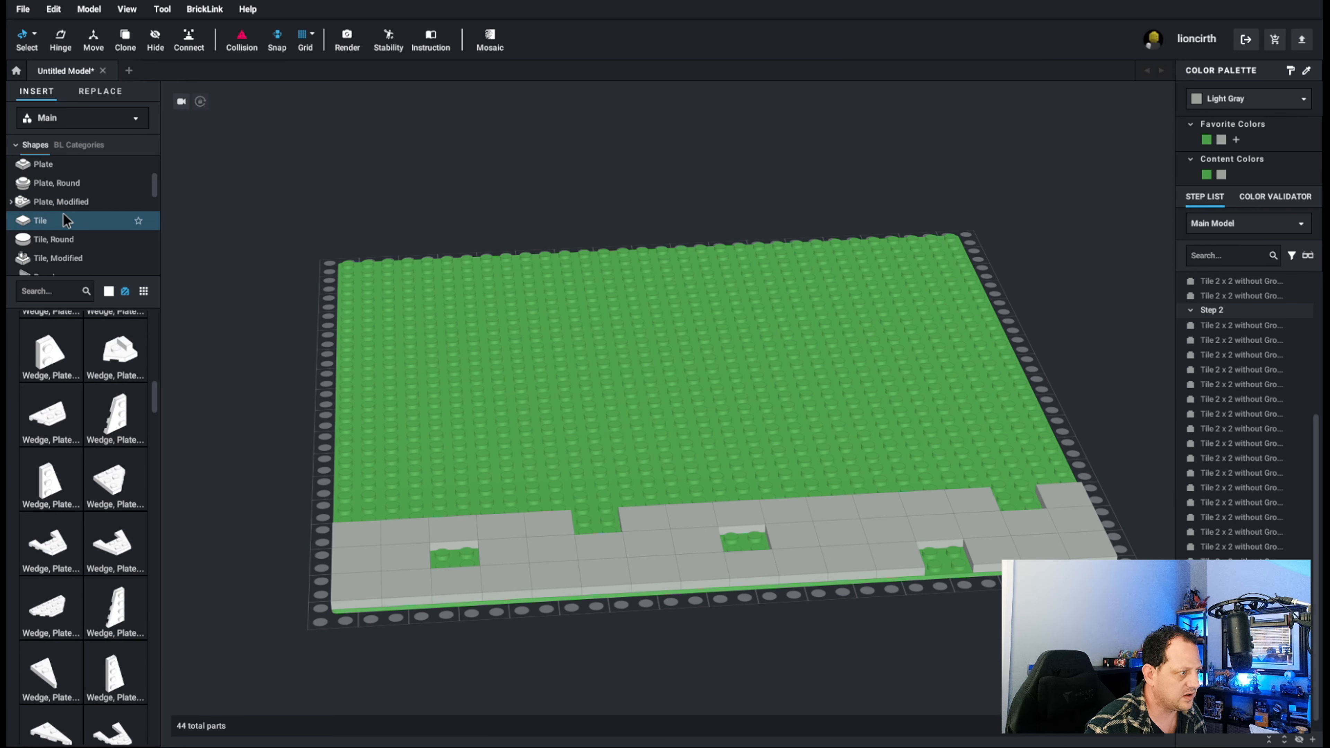
pyautogui.click(76, 239)
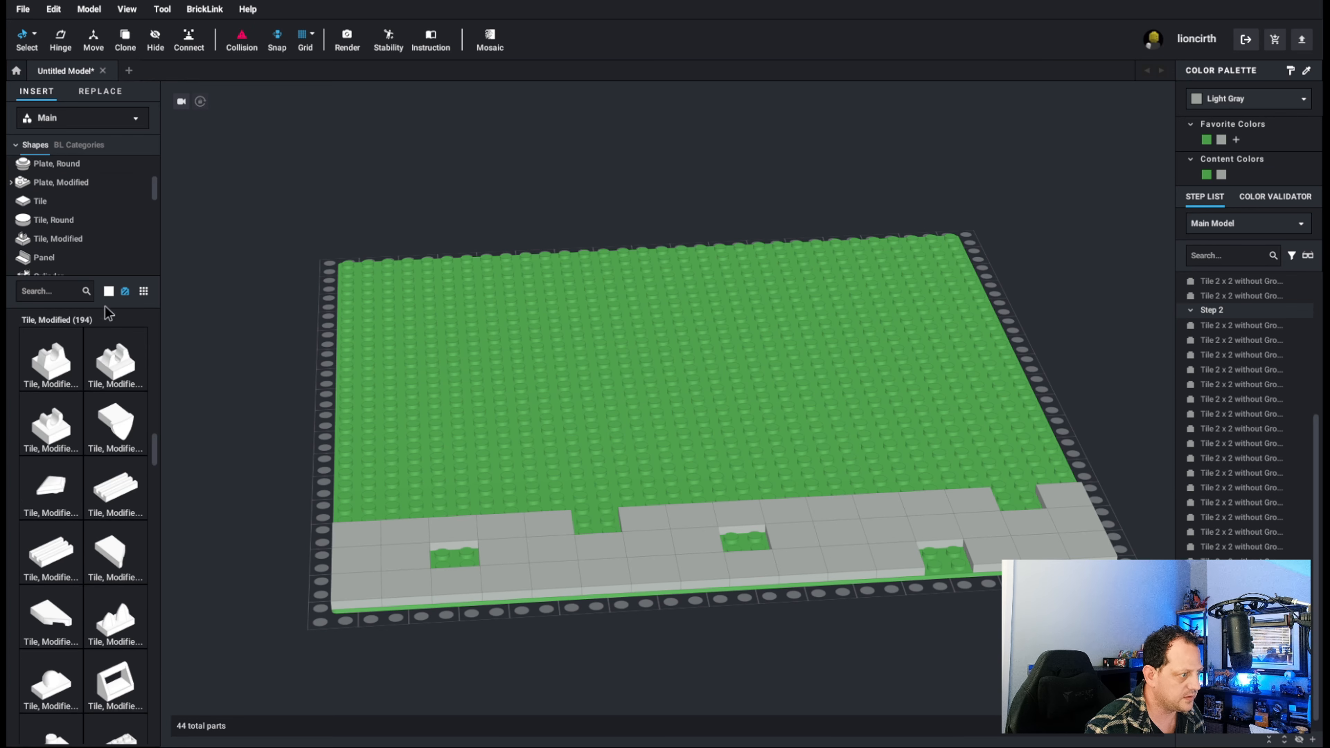
# Place a Tile, Modified 2 x 2 with Studs on Edge in the gap nearest the strip's left end and rotate it a quarter turn.
pyautogui.scroll(-4, 107, 419)
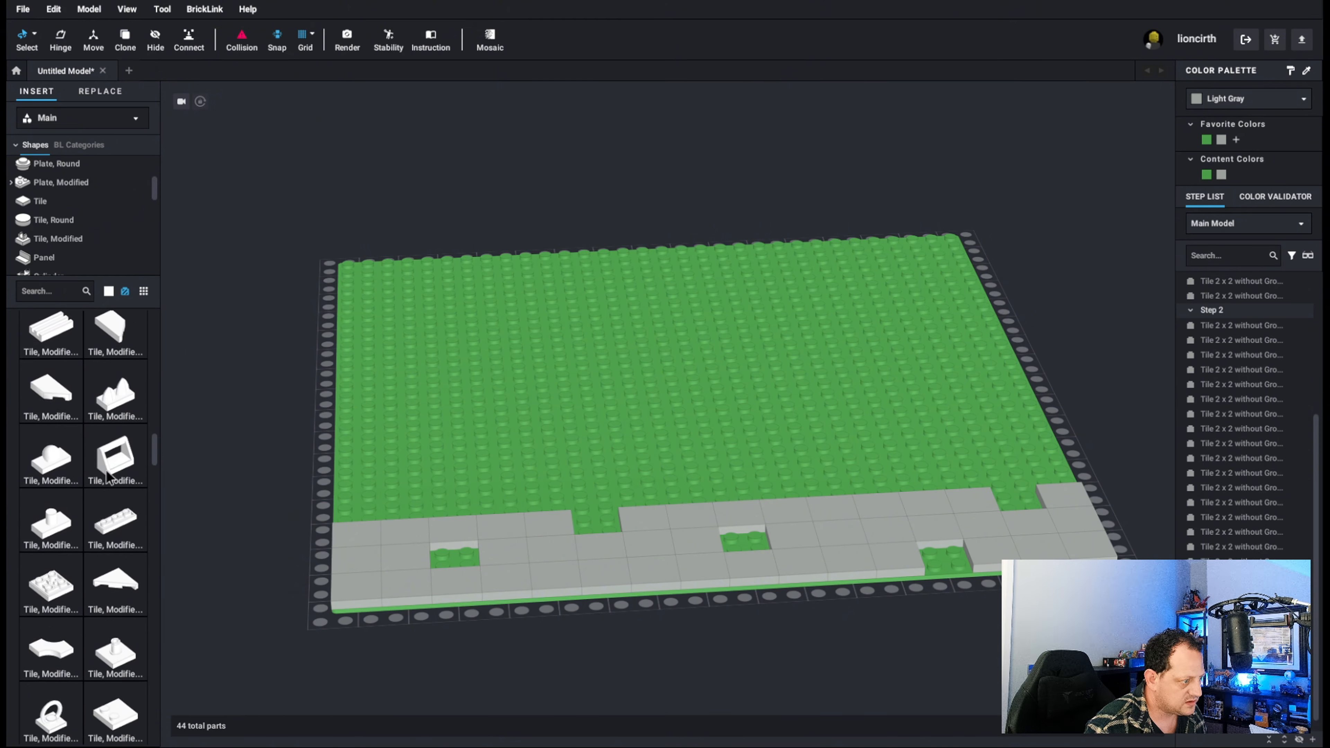
pyautogui.scroll(-4, 107, 474)
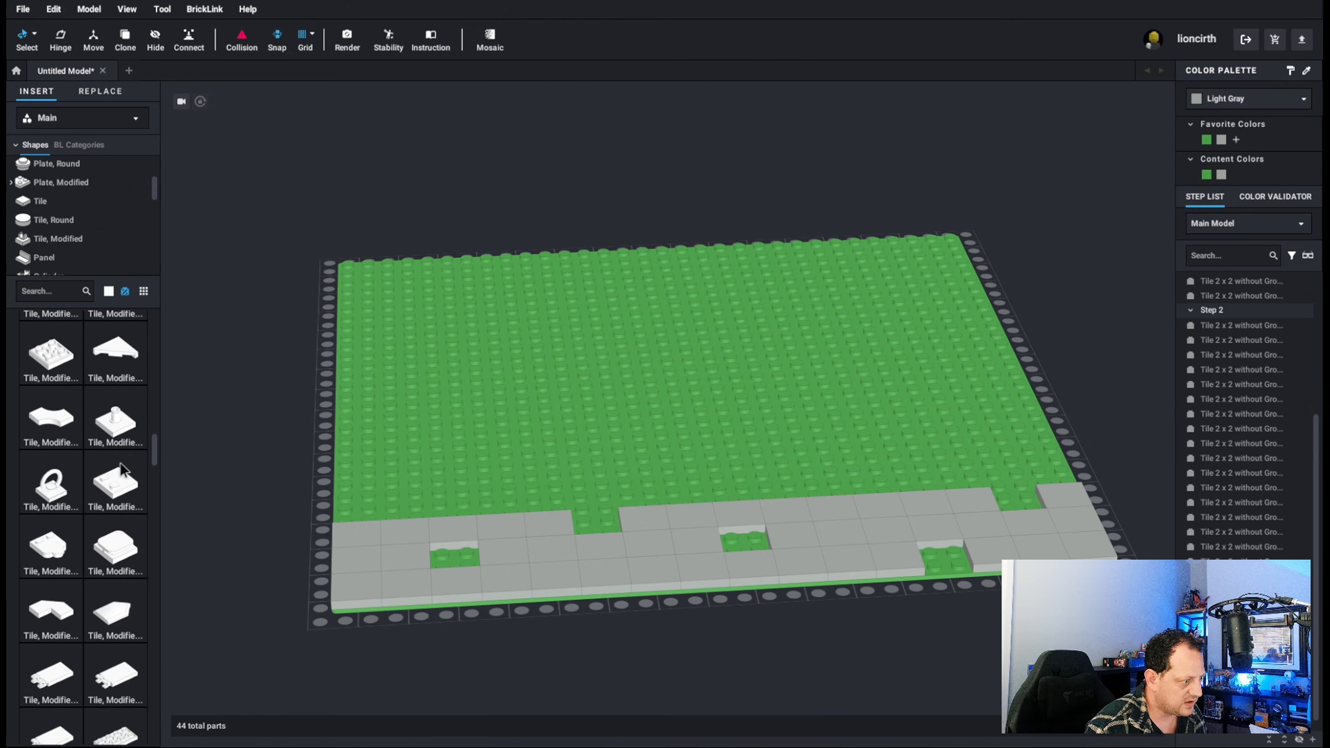
pyautogui.scroll(-2, 124, 461)
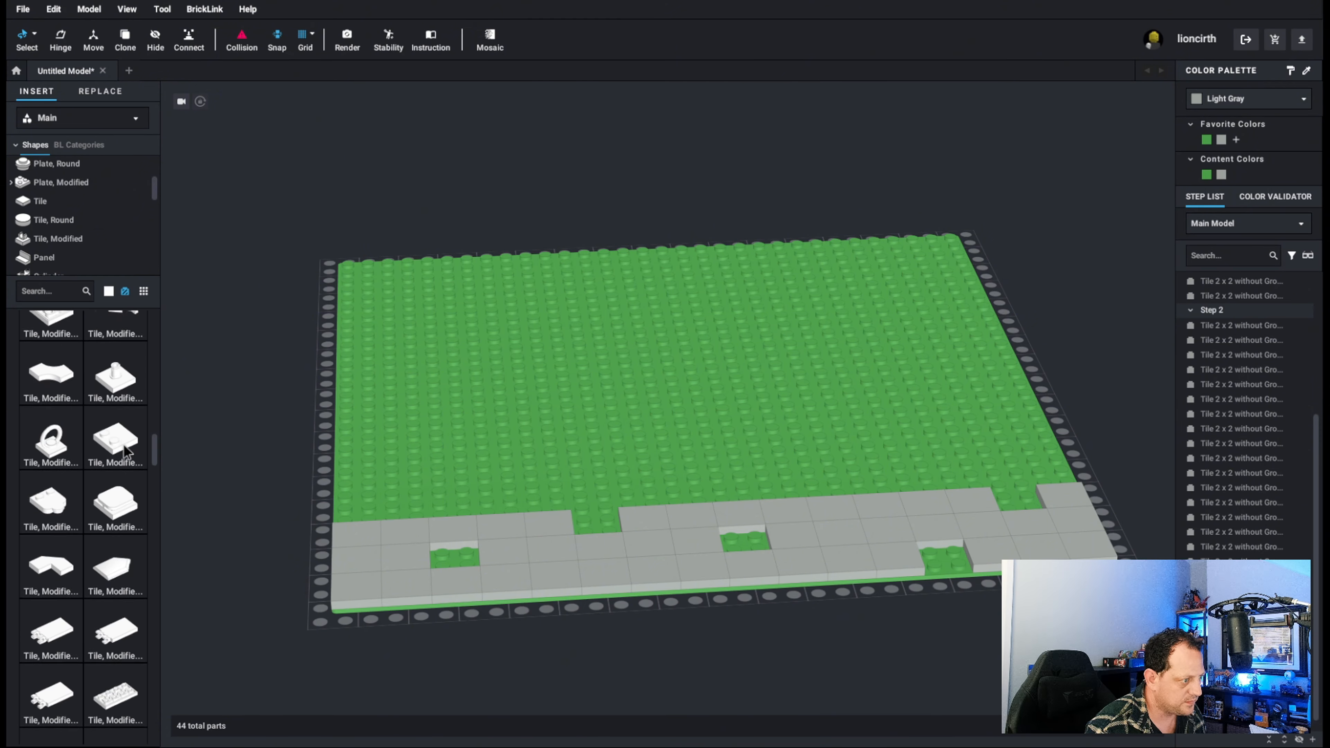
pyautogui.scroll(-6, 125, 452)
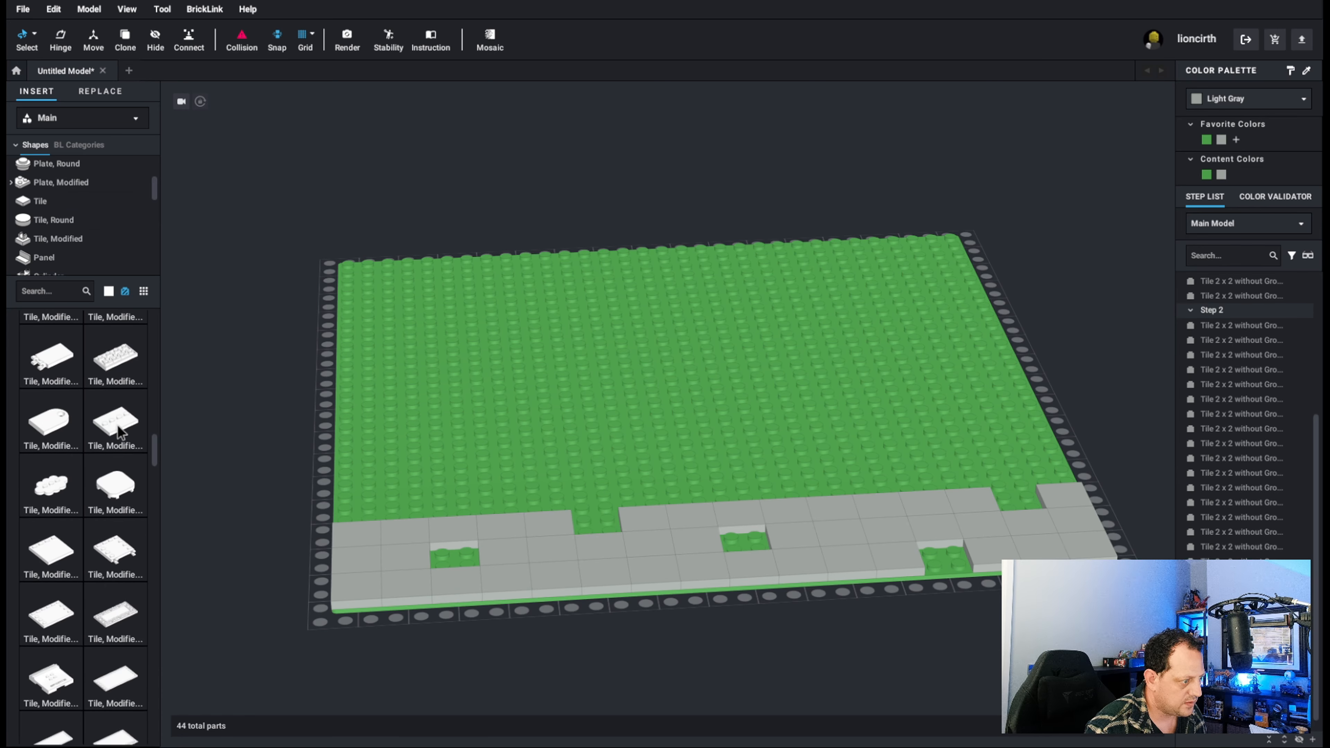
pyautogui.scroll(5, 118, 427)
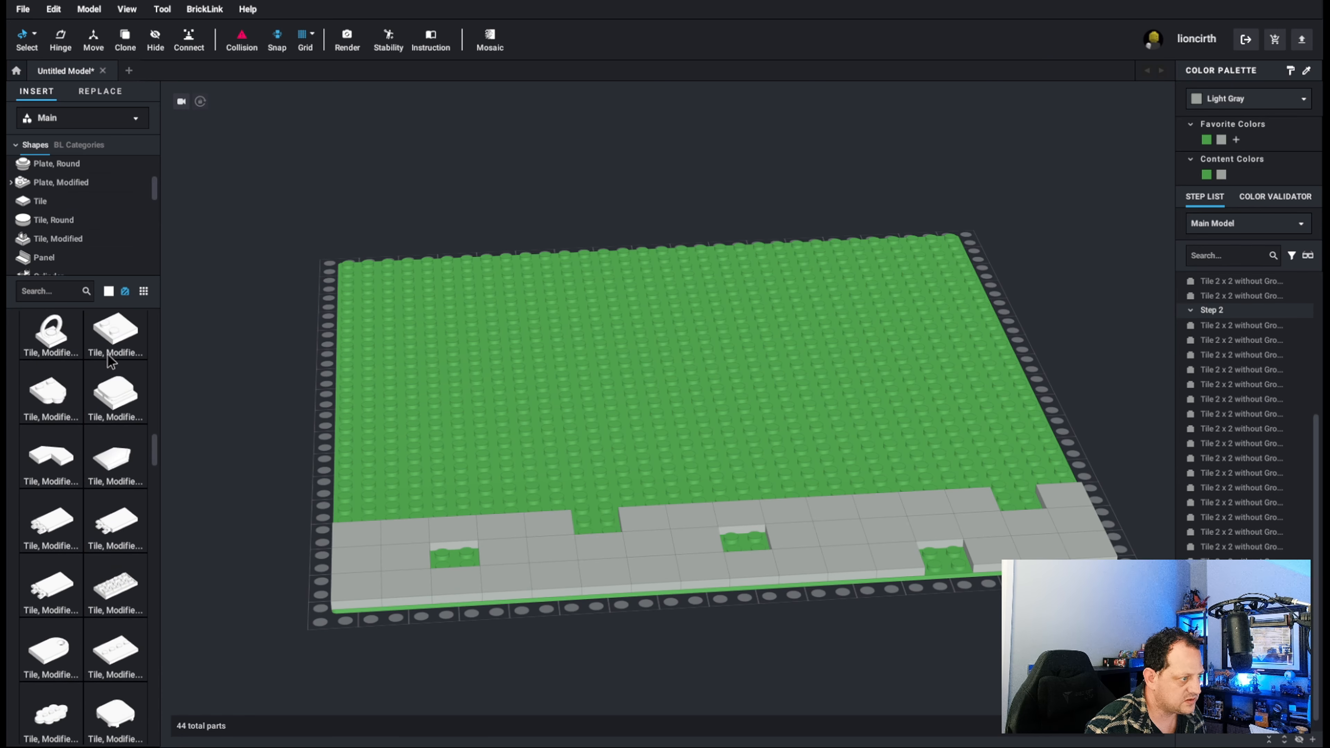
pyautogui.moveTo(116, 340); pyautogui.dragTo(455, 546)
pyautogui.click(463, 533)
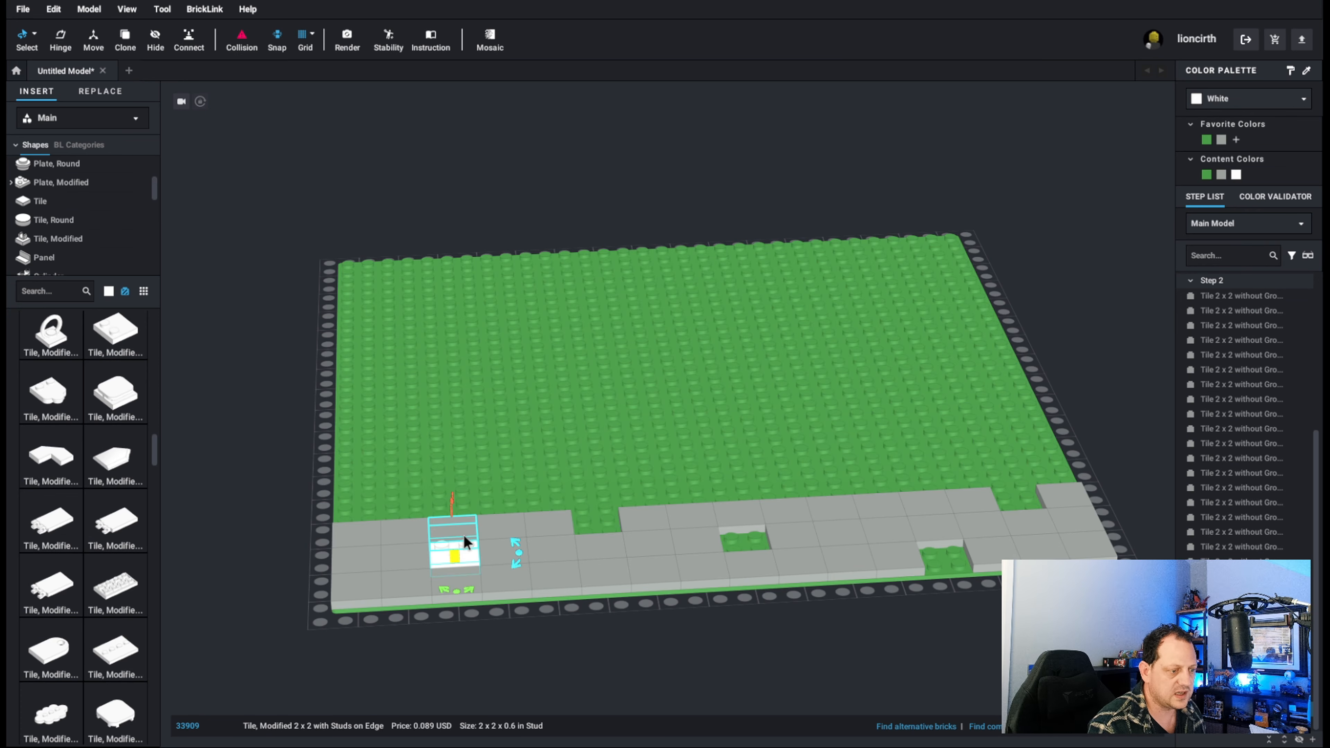
pyautogui.press('Left')
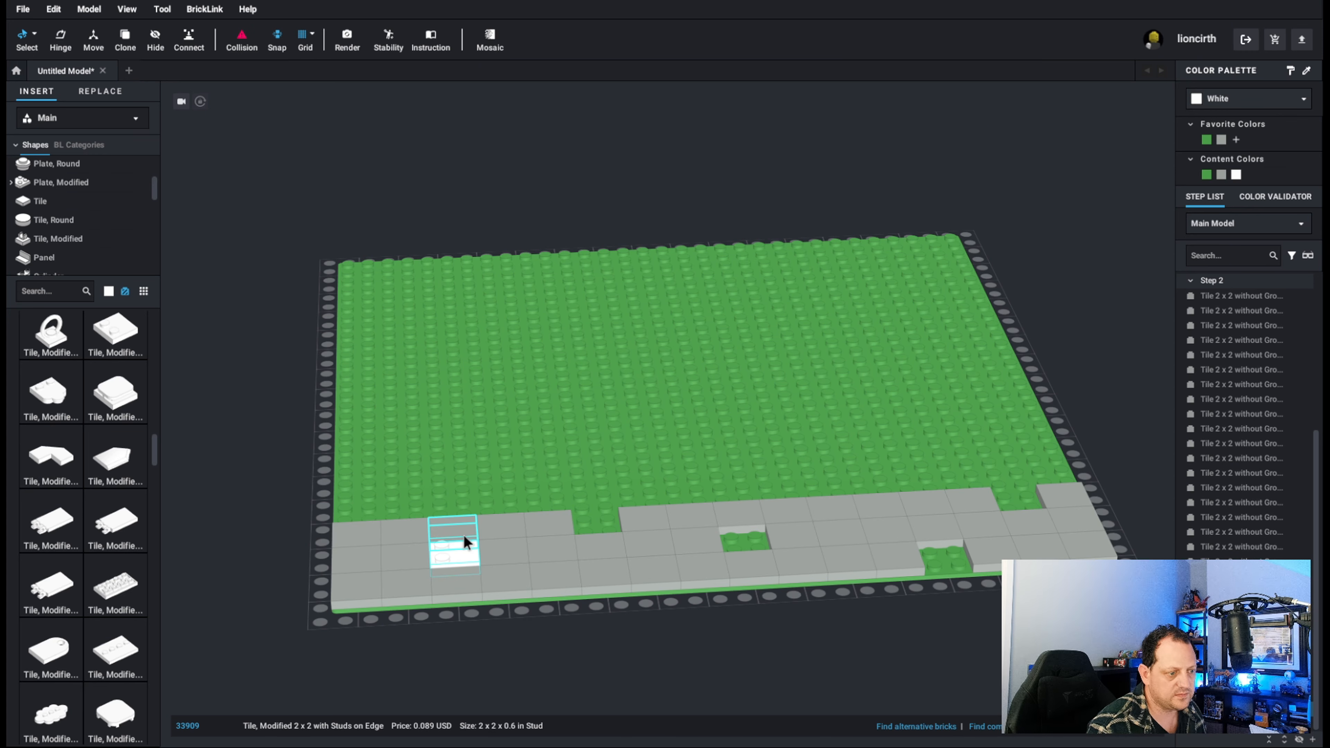
pyautogui.click(463, 547)
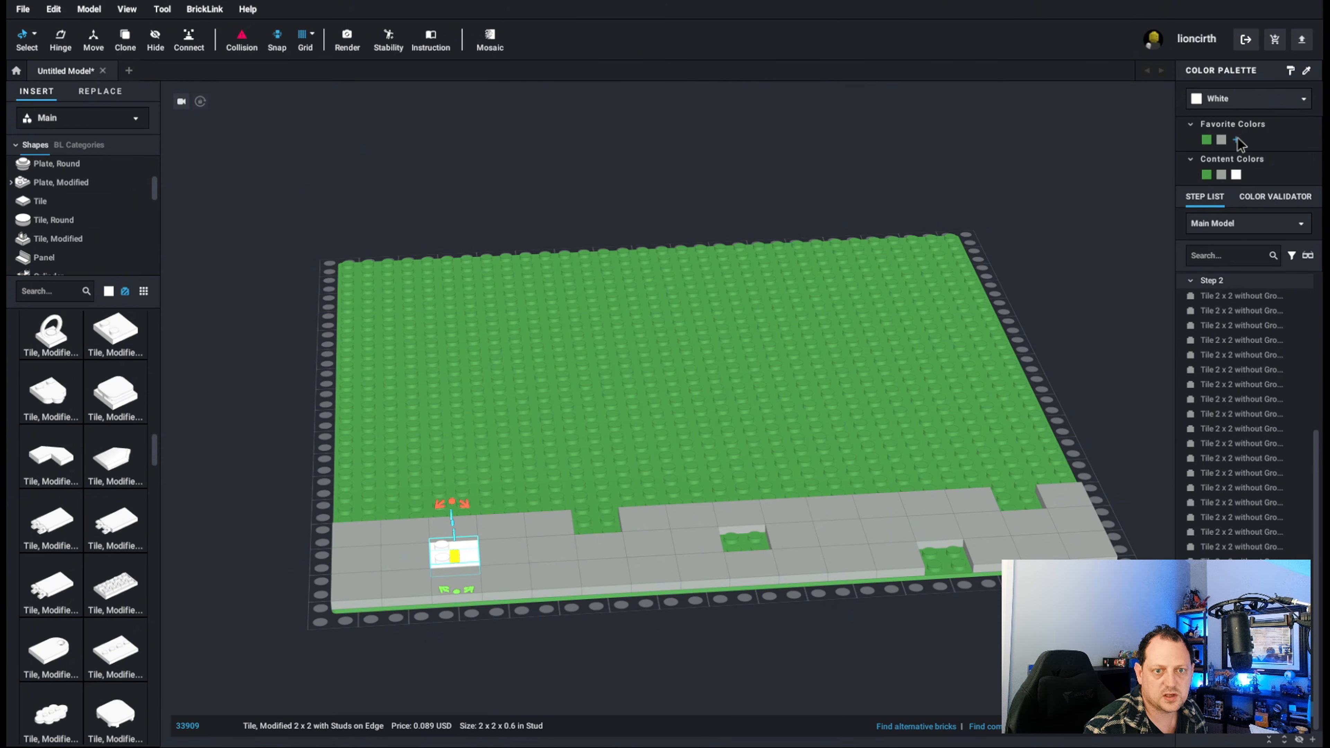
# Try the colors Dark Gray and Dark Bluish Gray on the placed studded tile.
pyautogui.click(1236, 105)
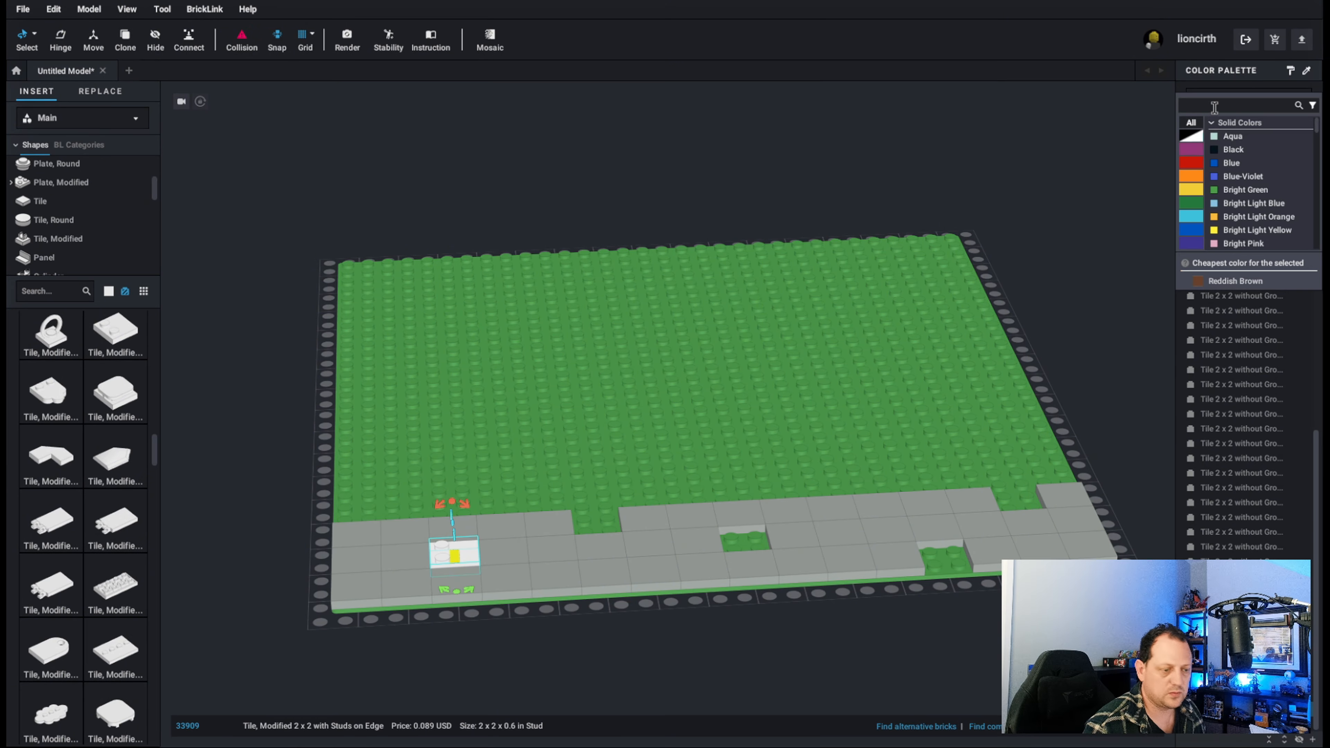
pyautogui.write('gray')
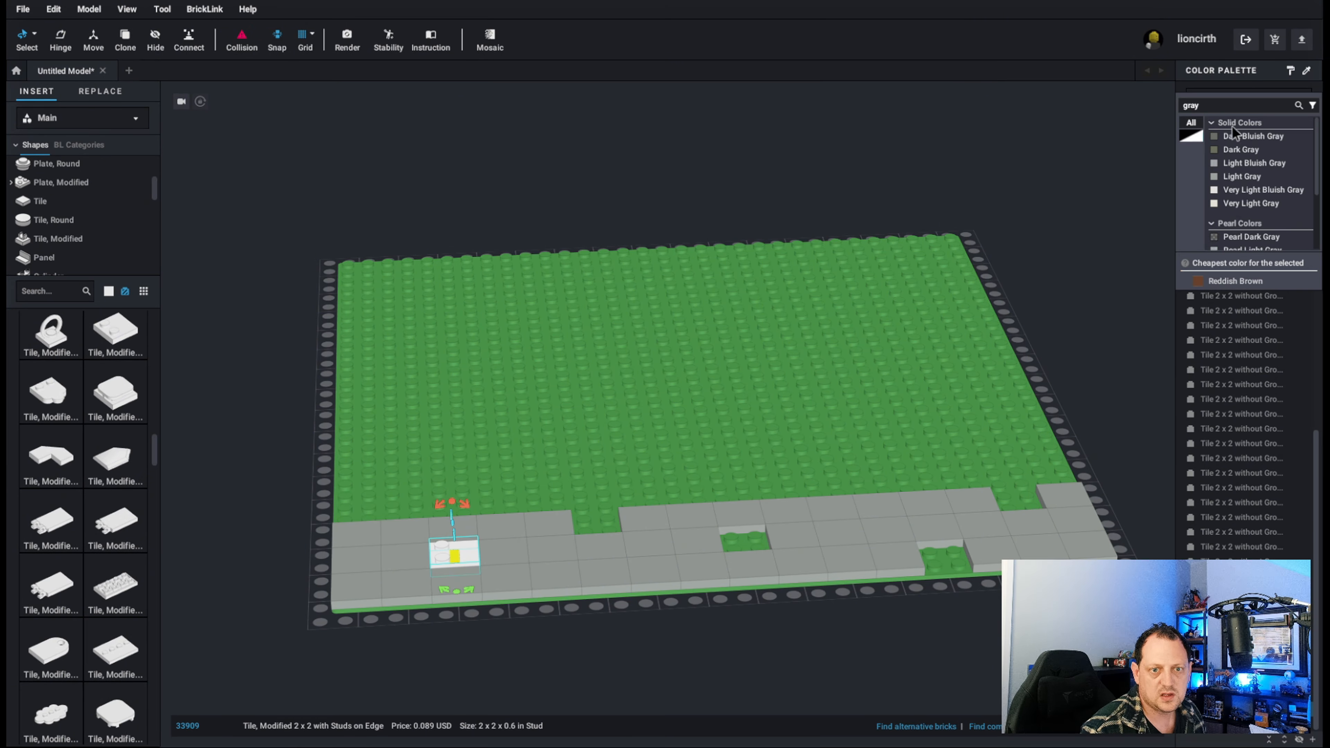
pyautogui.click(1241, 151)
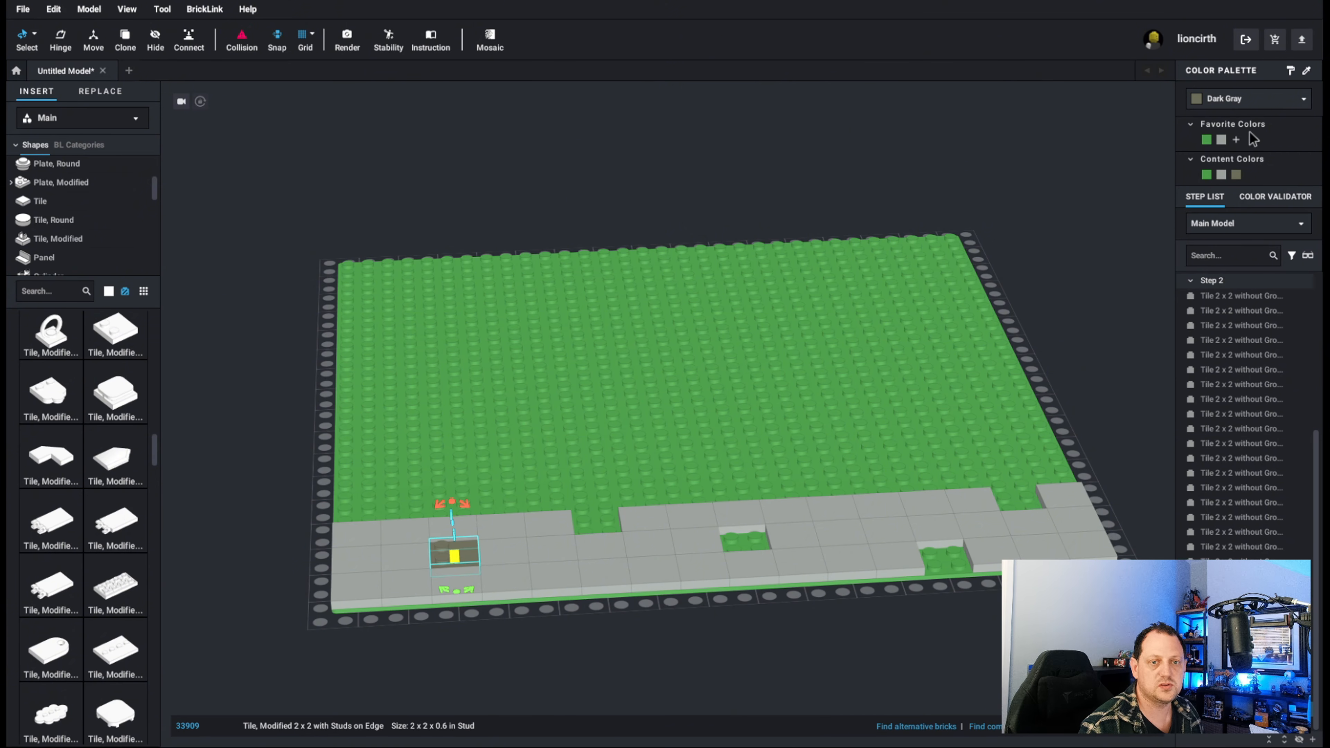
pyautogui.click(1218, 100)
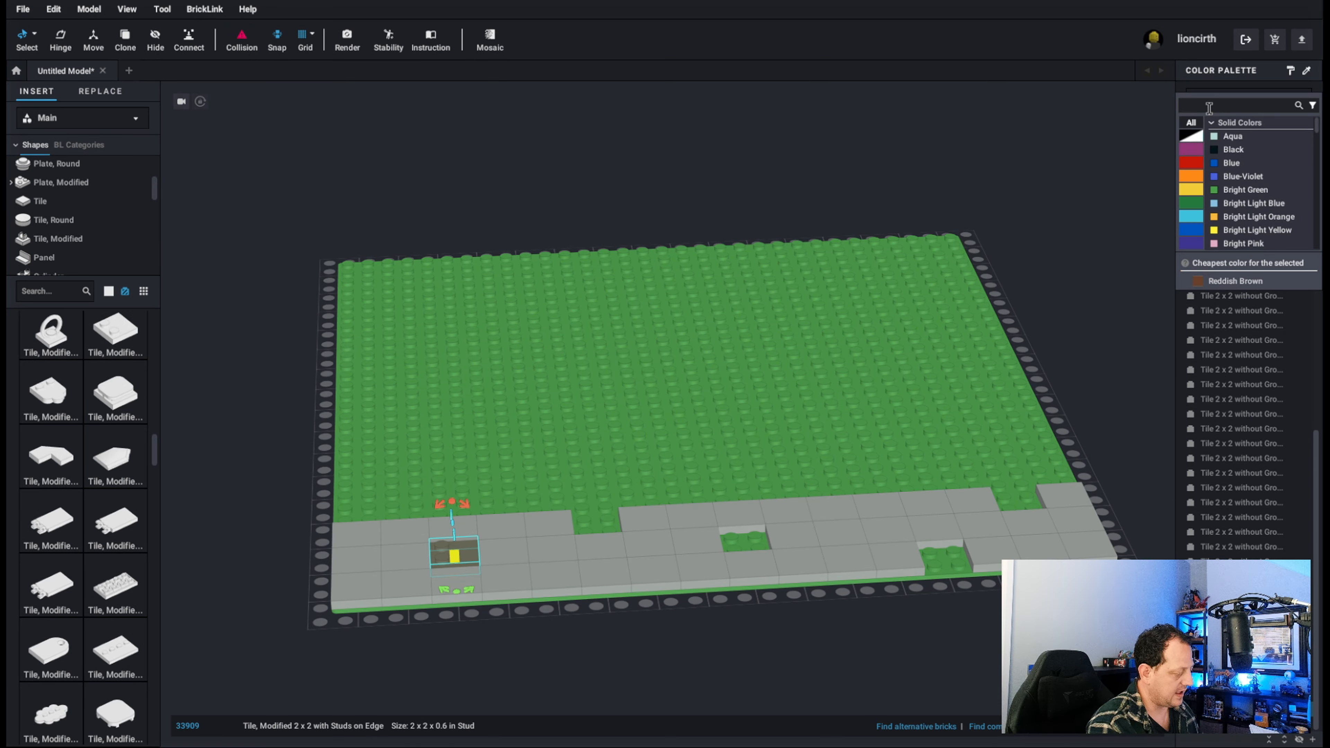
pyautogui.write('gray')
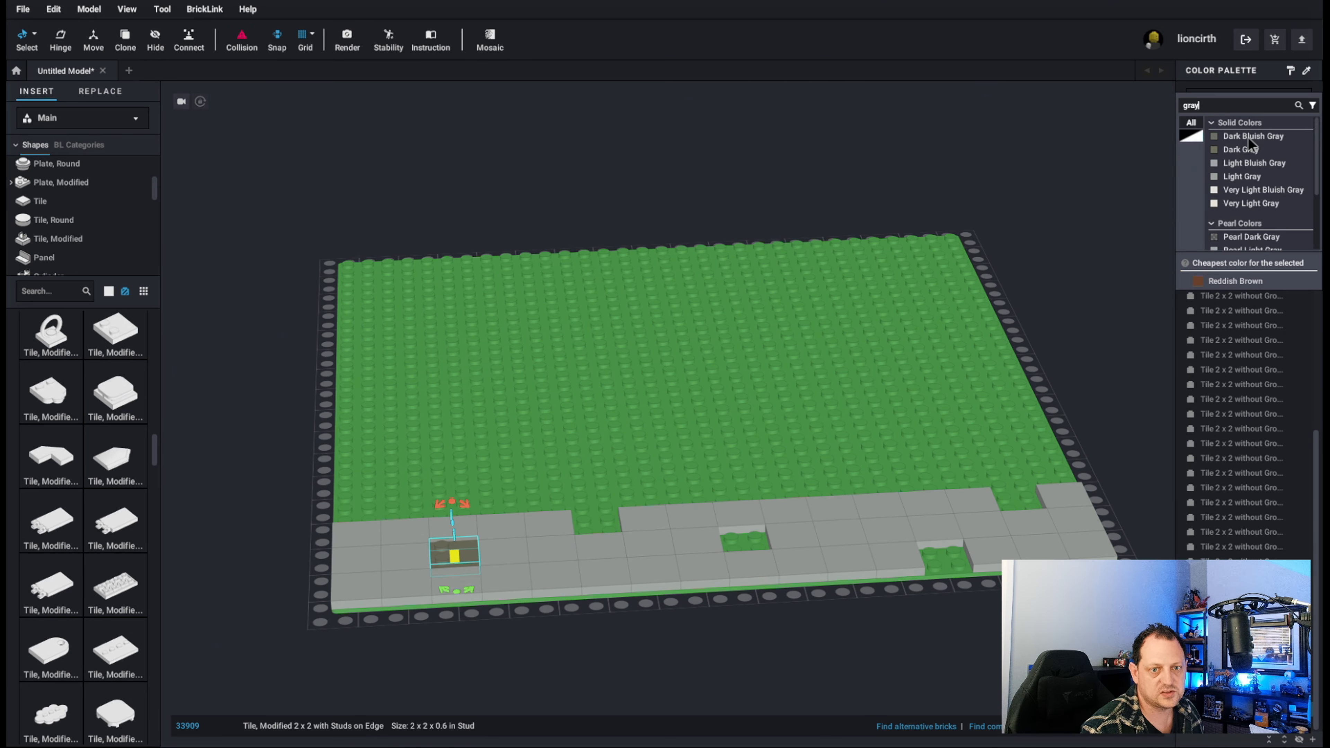
pyautogui.click(1254, 138)
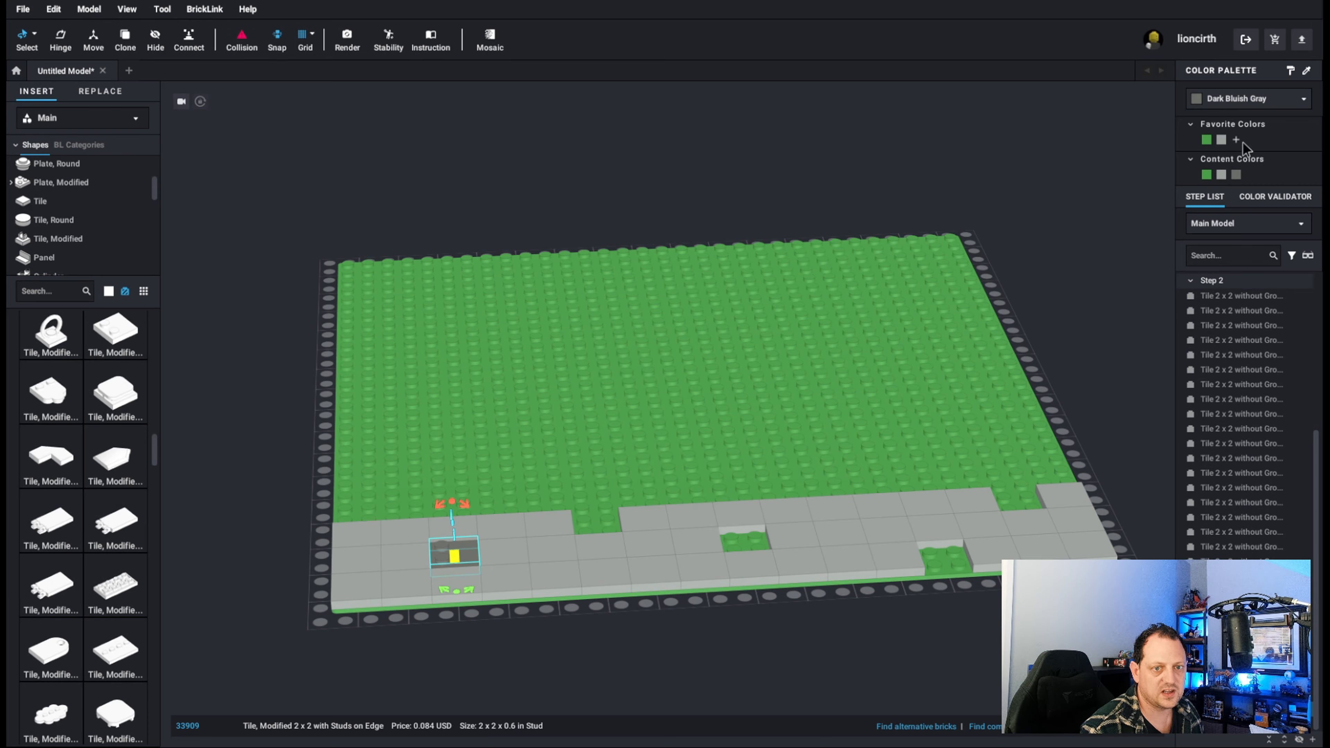
# Recolor the placed studded tile Light Bluish Gray.
pyautogui.click(1221, 103)
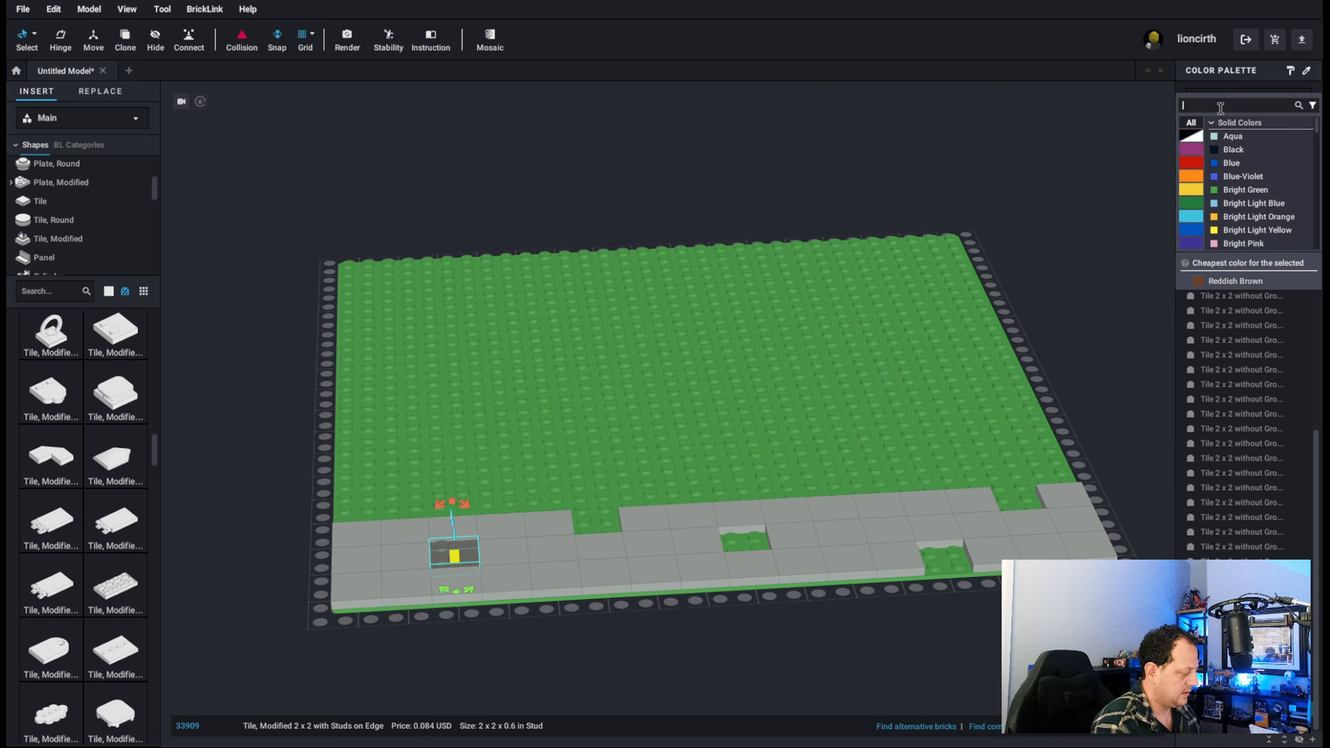
pyautogui.write('grayu')
pyautogui.press('BackSpace')
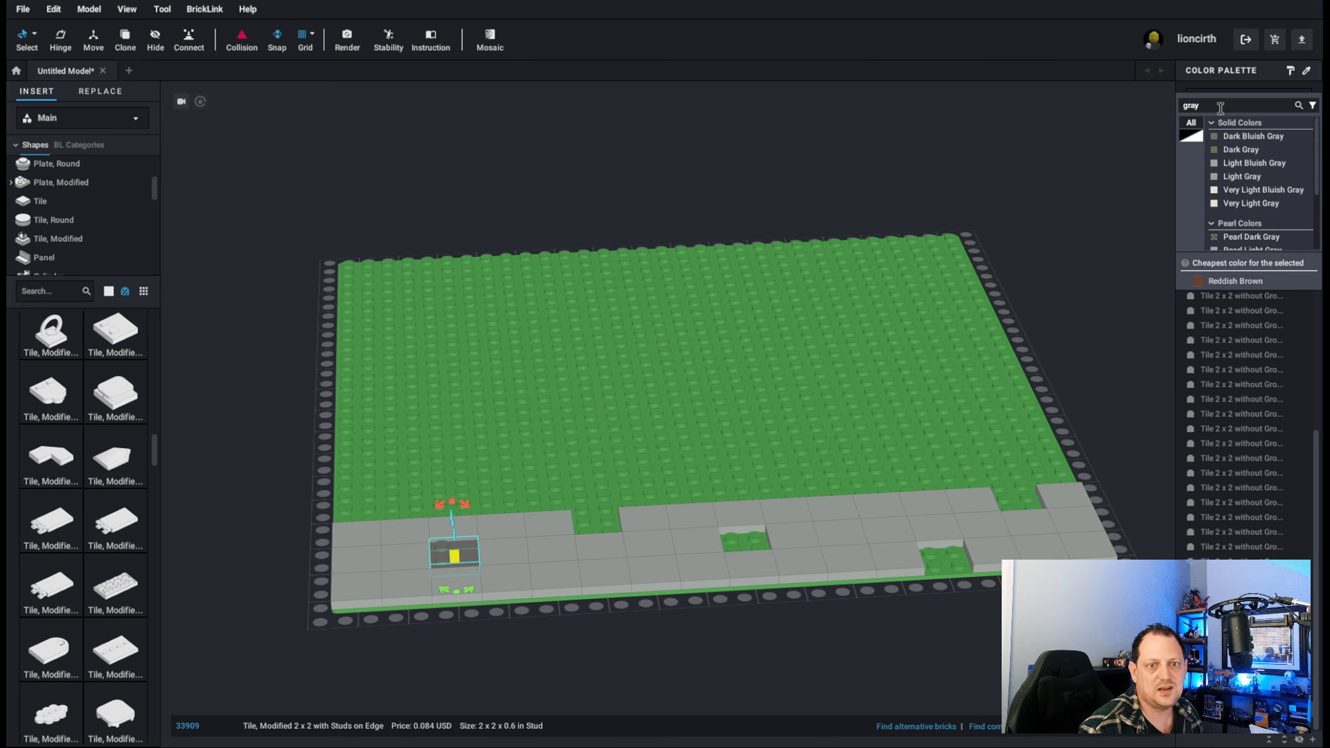
pyautogui.click(1253, 164)
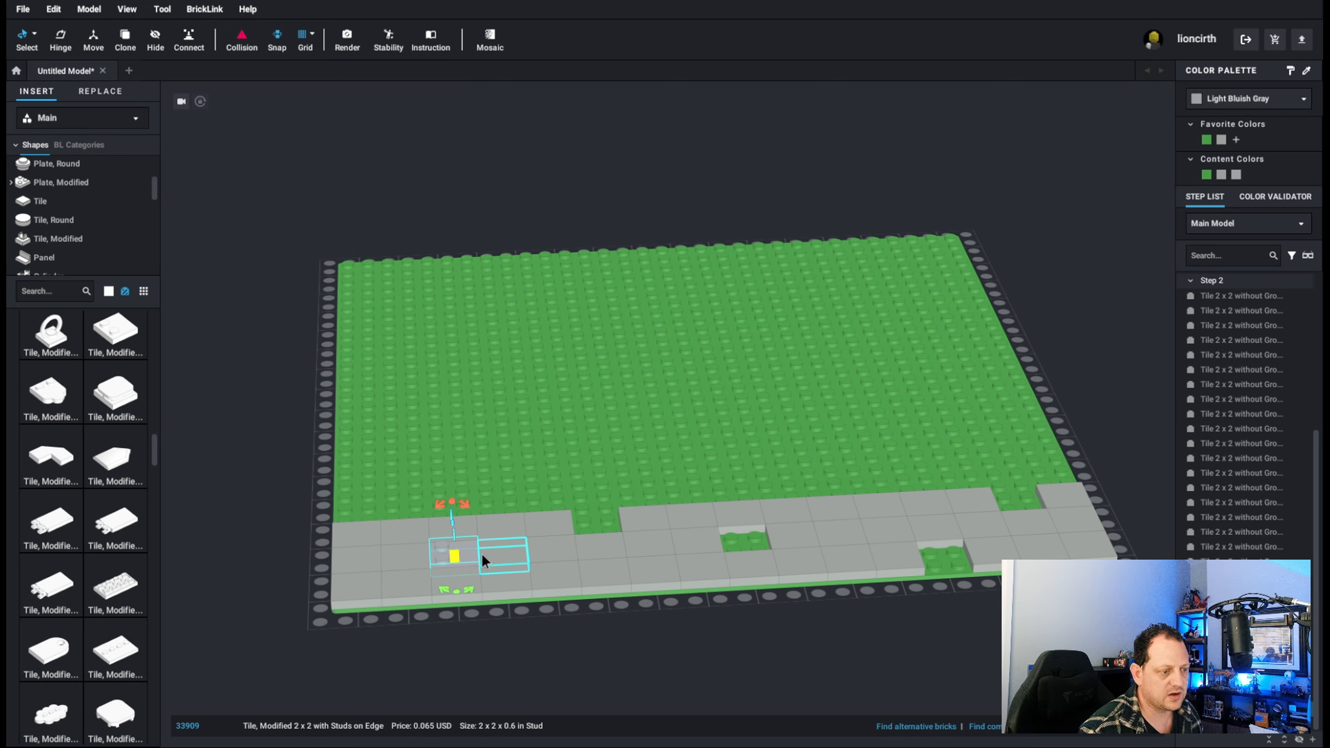
# Fill the four remaining gaps in the tiled strip with copies of the Light Bluish Gray studded tile.
pyautogui.click(595, 524)
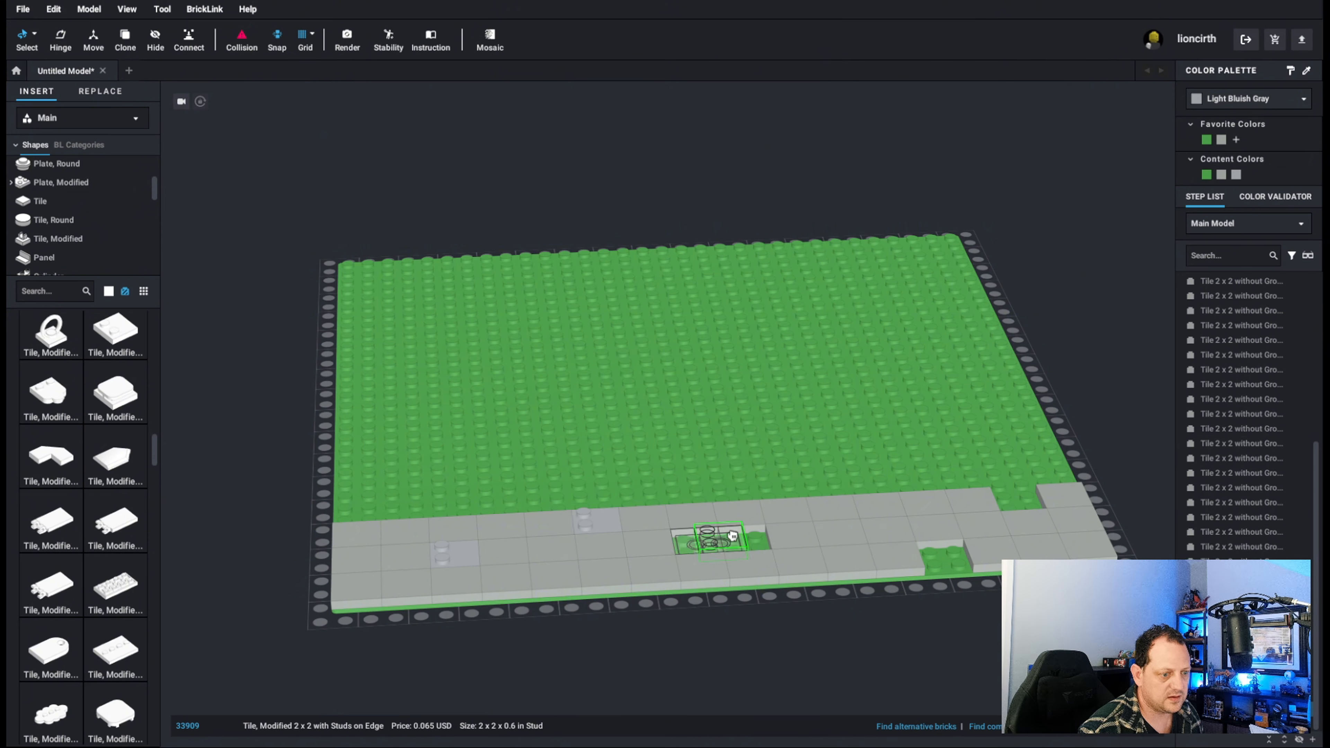
pyautogui.click(740, 536)
pyautogui.click(1014, 502)
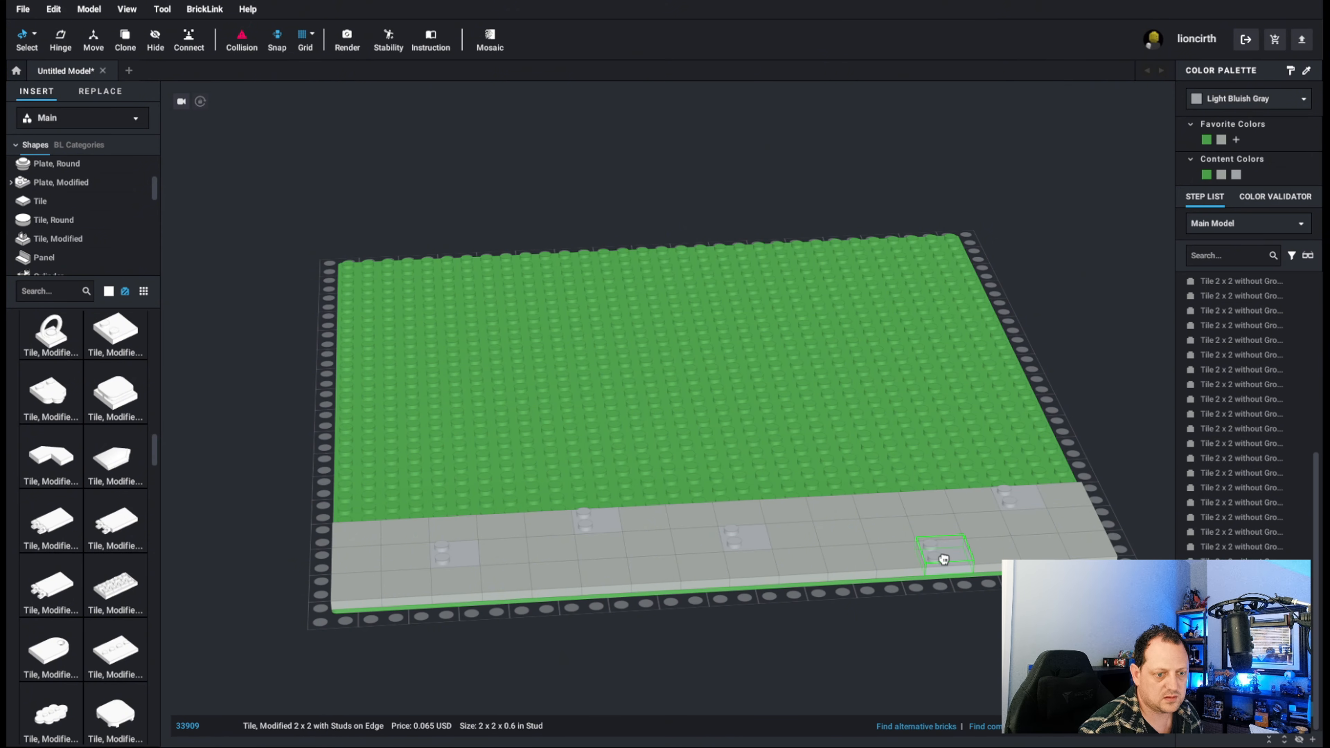
pyautogui.click(938, 555)
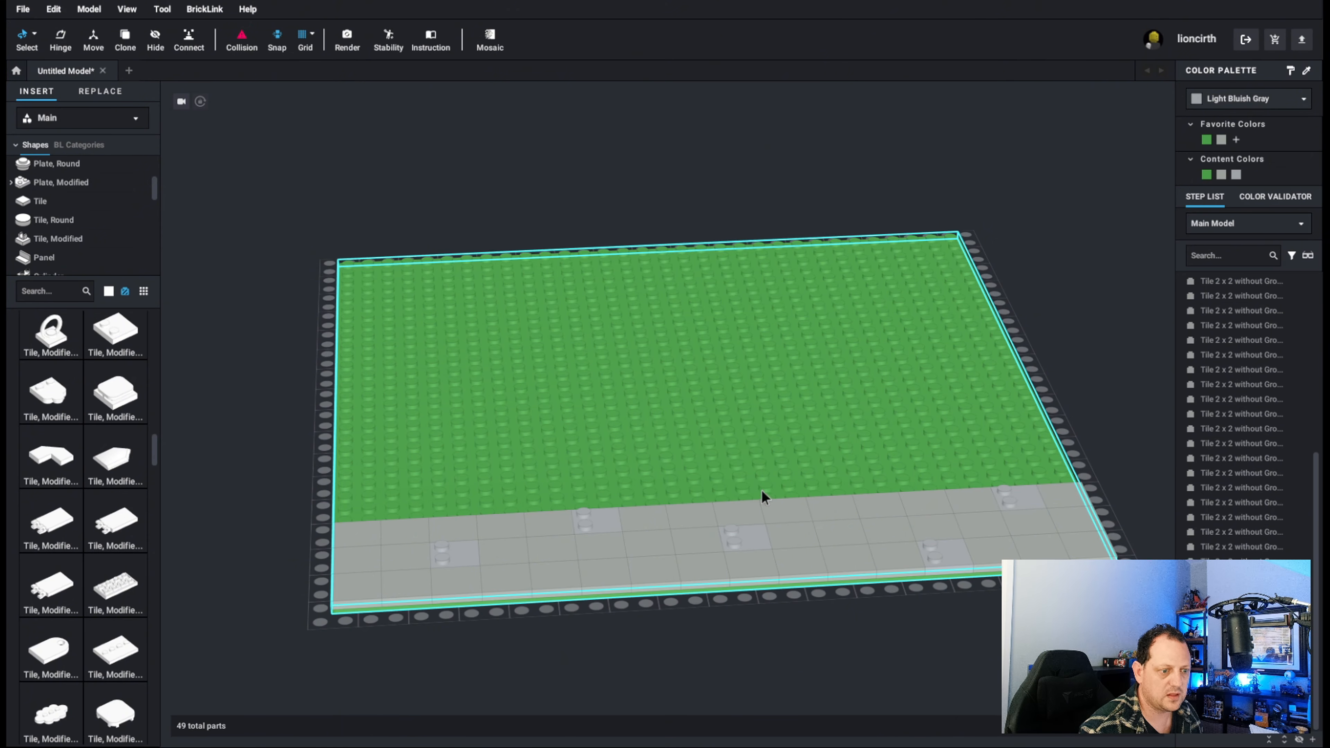
# Rotate three of the copied studded tiles so their stud edges face different directions.
pyautogui.click(751, 528)
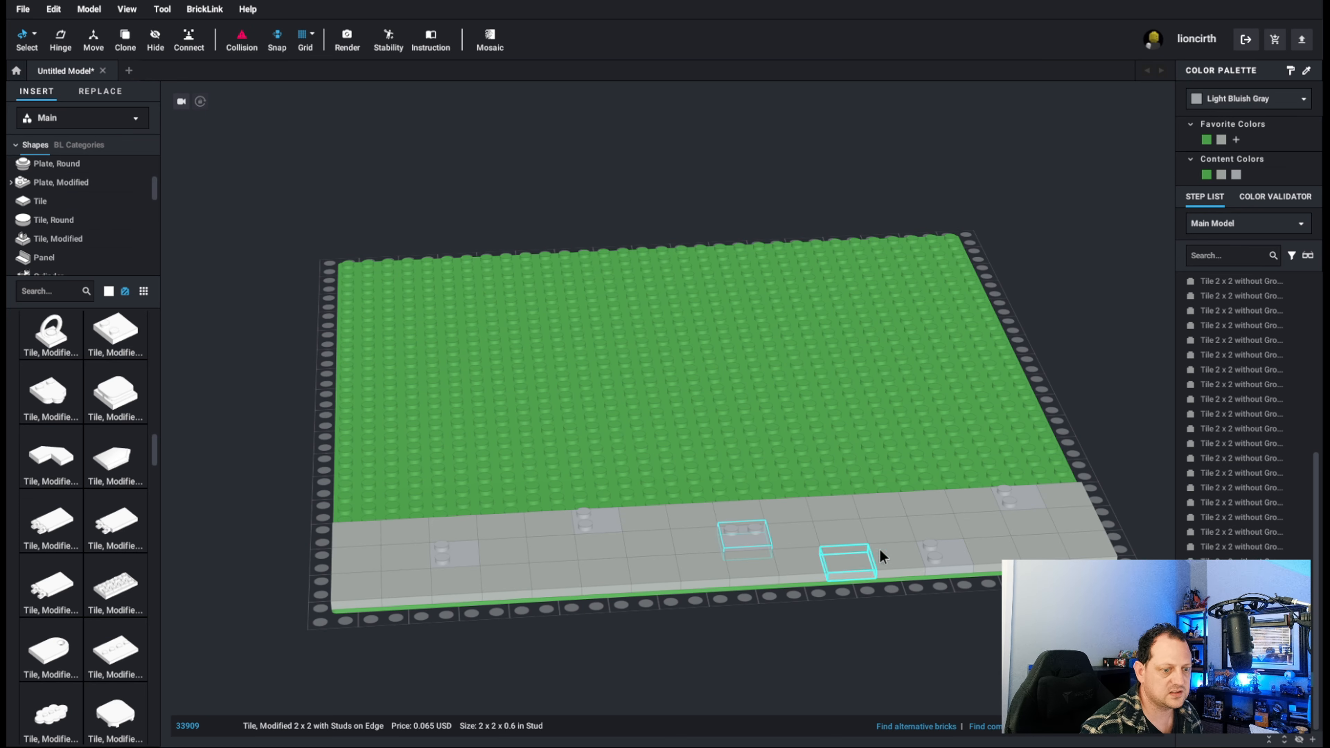
pyautogui.click(944, 558)
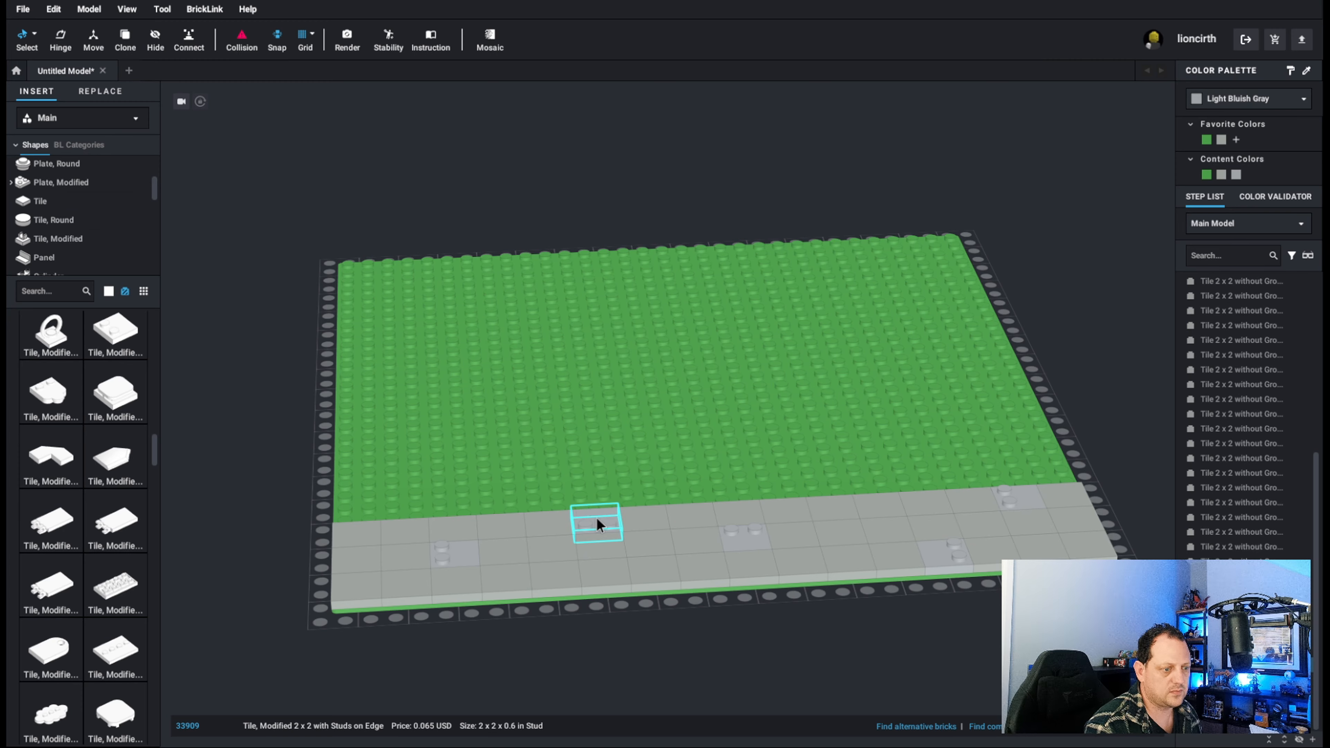
pyautogui.click(596, 516)
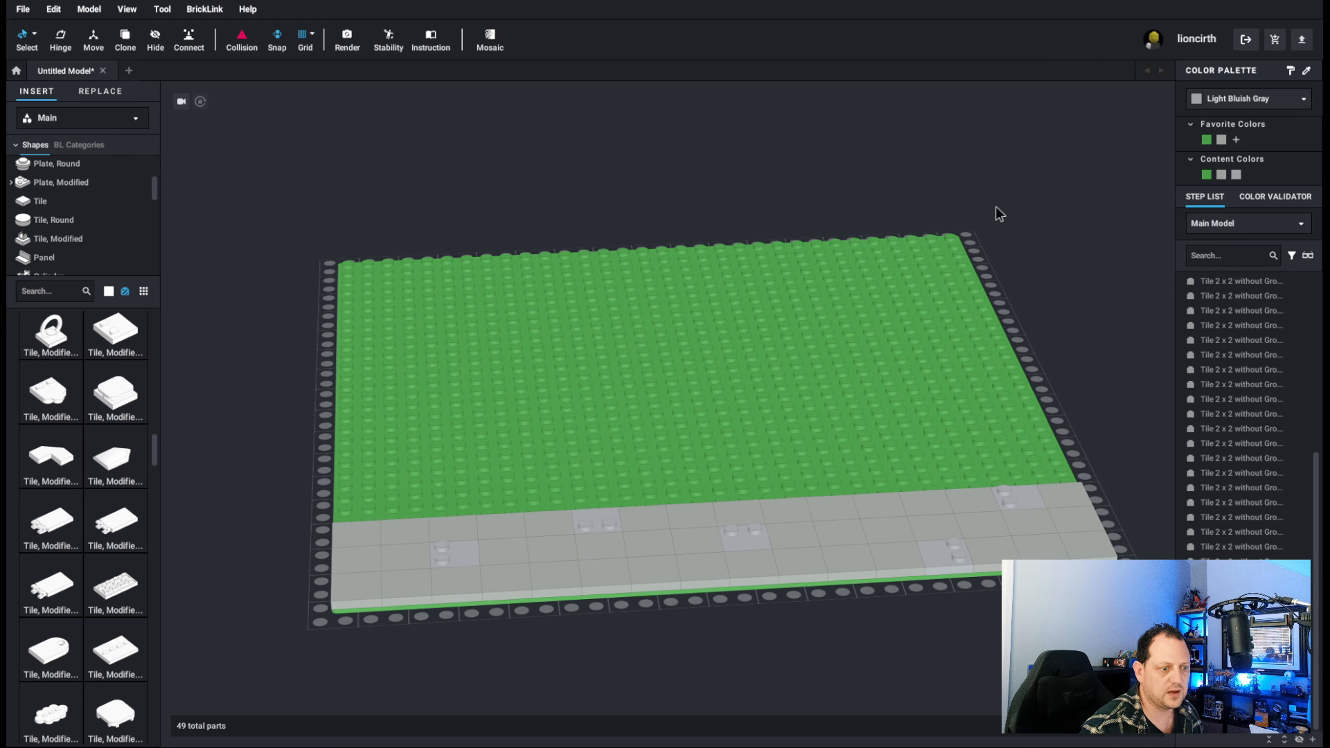
# Place a Plant Plate Round 1 x 1 upright leaf behind the tiled strip at the baseplate's left edge, turn it and color it Dark Green.
pyautogui.moveTo(995, 207)
pyautogui.mouseDown(button='right')
pyautogui.moveTo(911, 208)
pyautogui.moveTo(989, 212)
pyautogui.mouseUp(button='right')
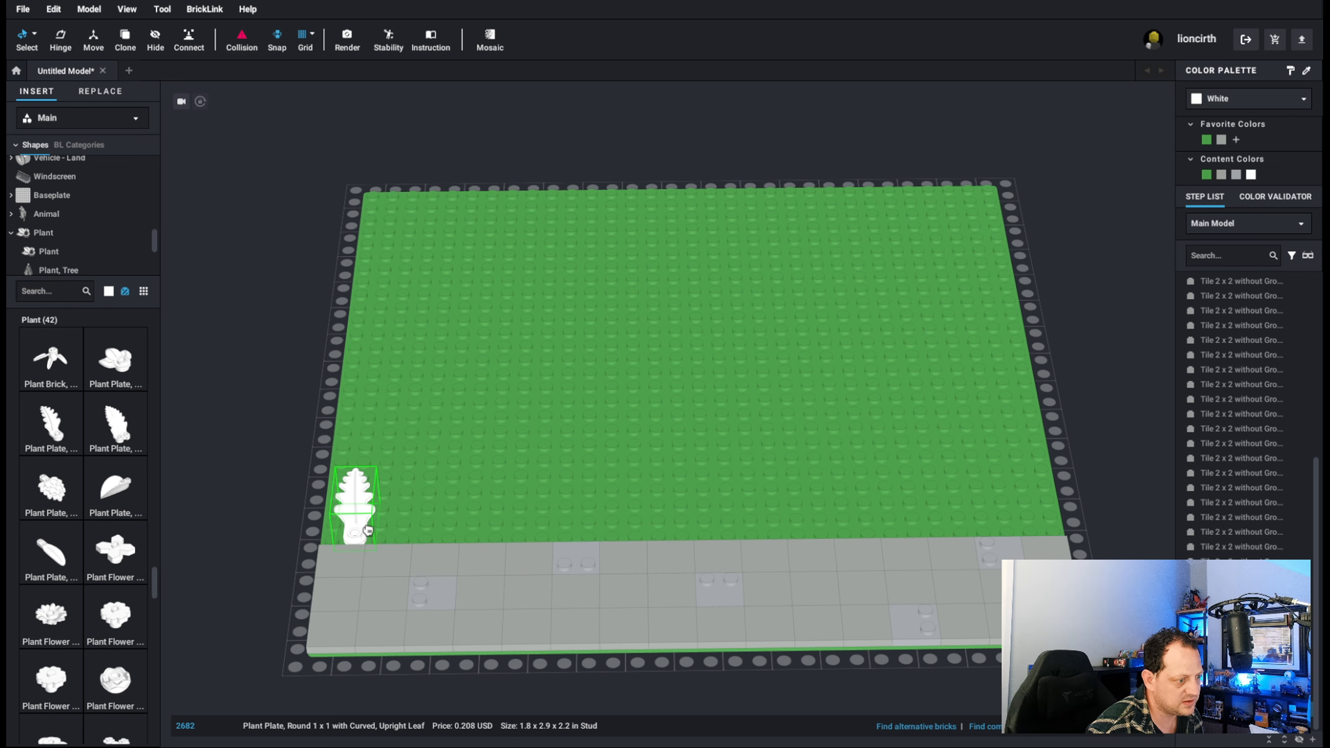
pyautogui.click(364, 510)
pyautogui.press('Left')
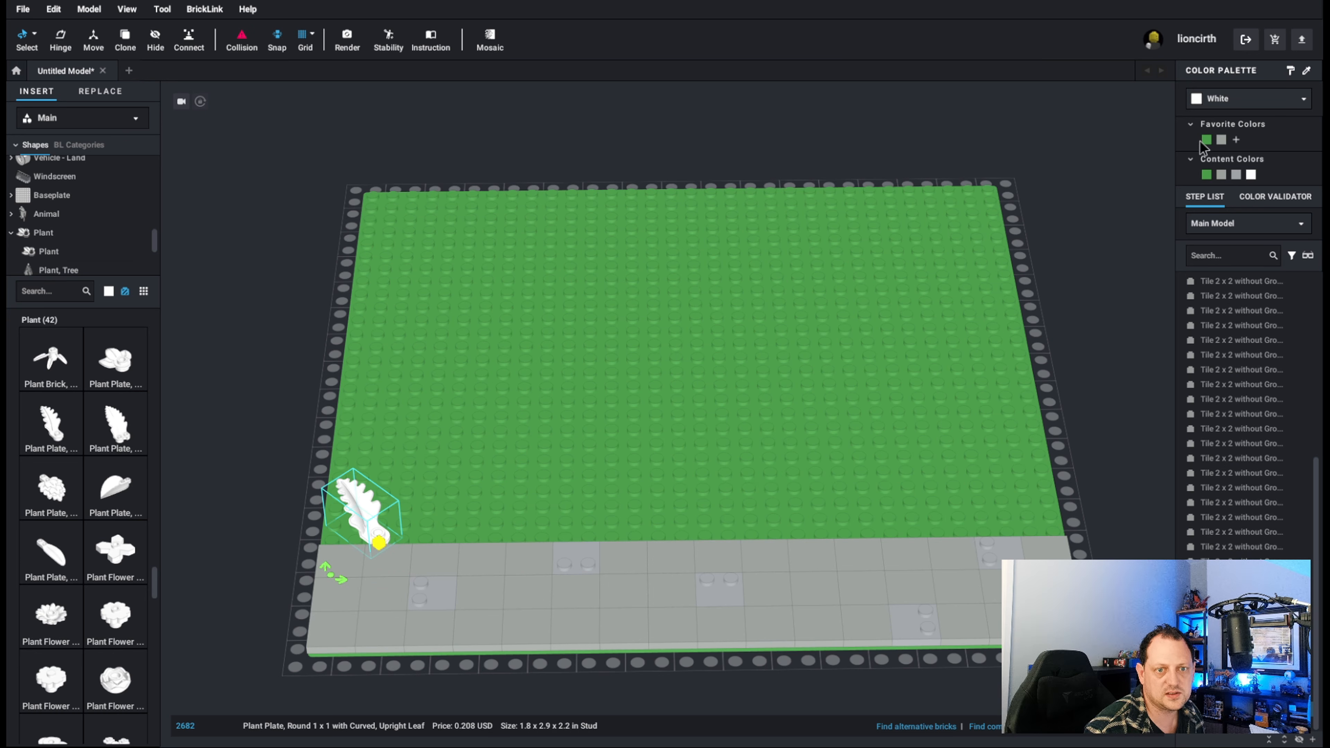
pyautogui.click(1240, 99)
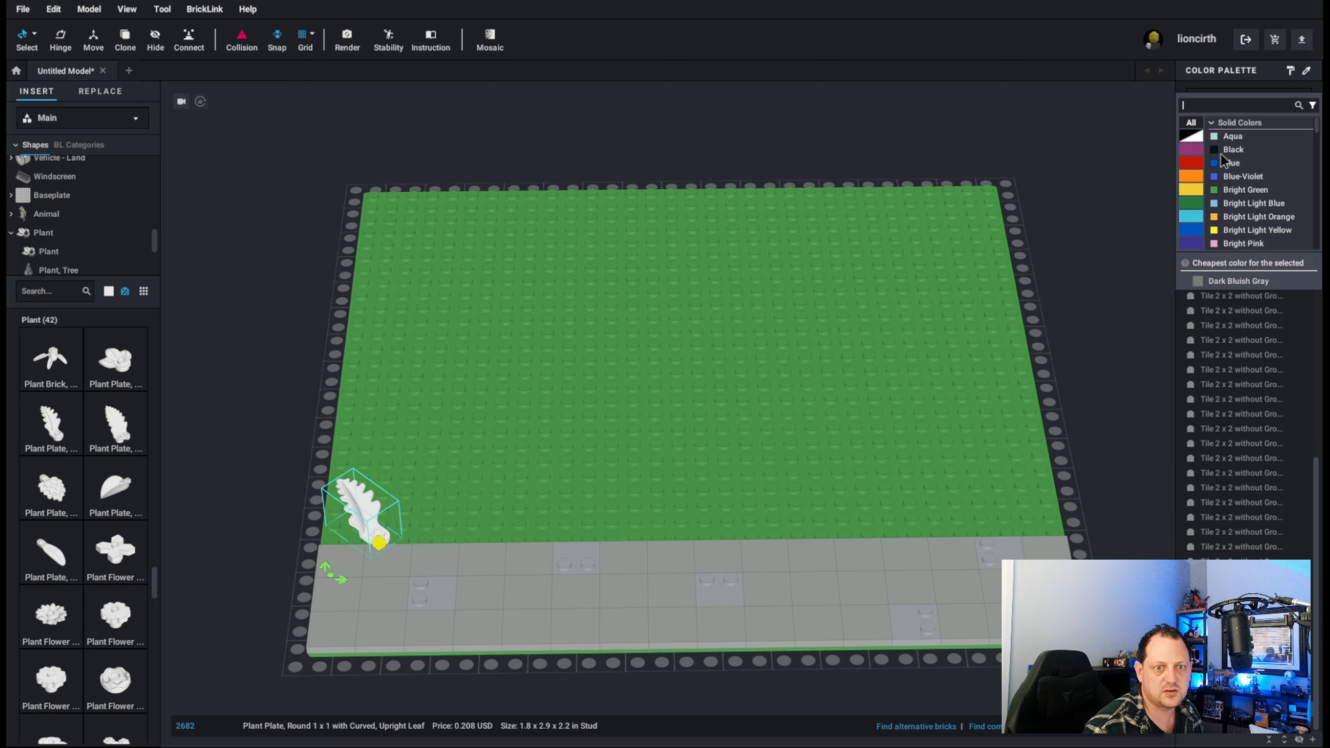
pyautogui.click(1192, 204)
pyautogui.click(1242, 137)
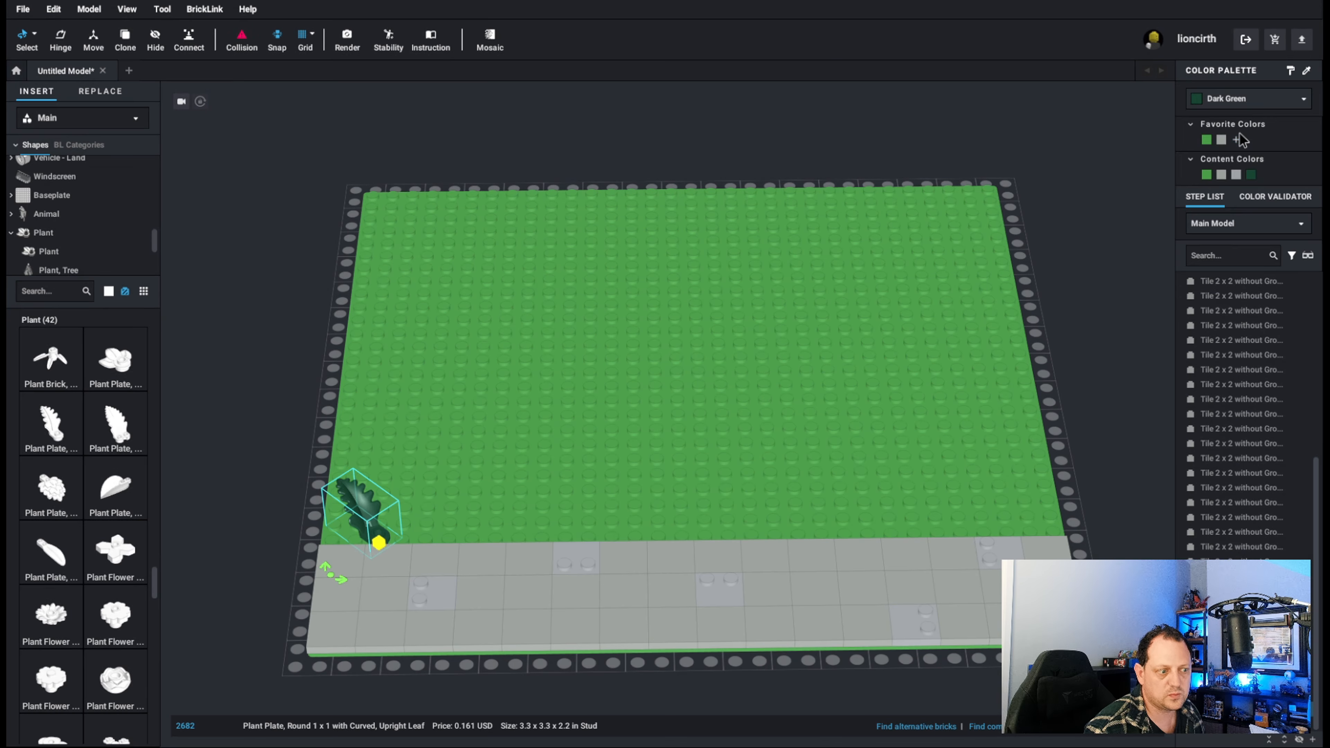
# Stack a copy of the Dark Green leaf on the original and rotate it so the two leaves fan apart.
pyautogui.hotkey('ctrl', 'c')
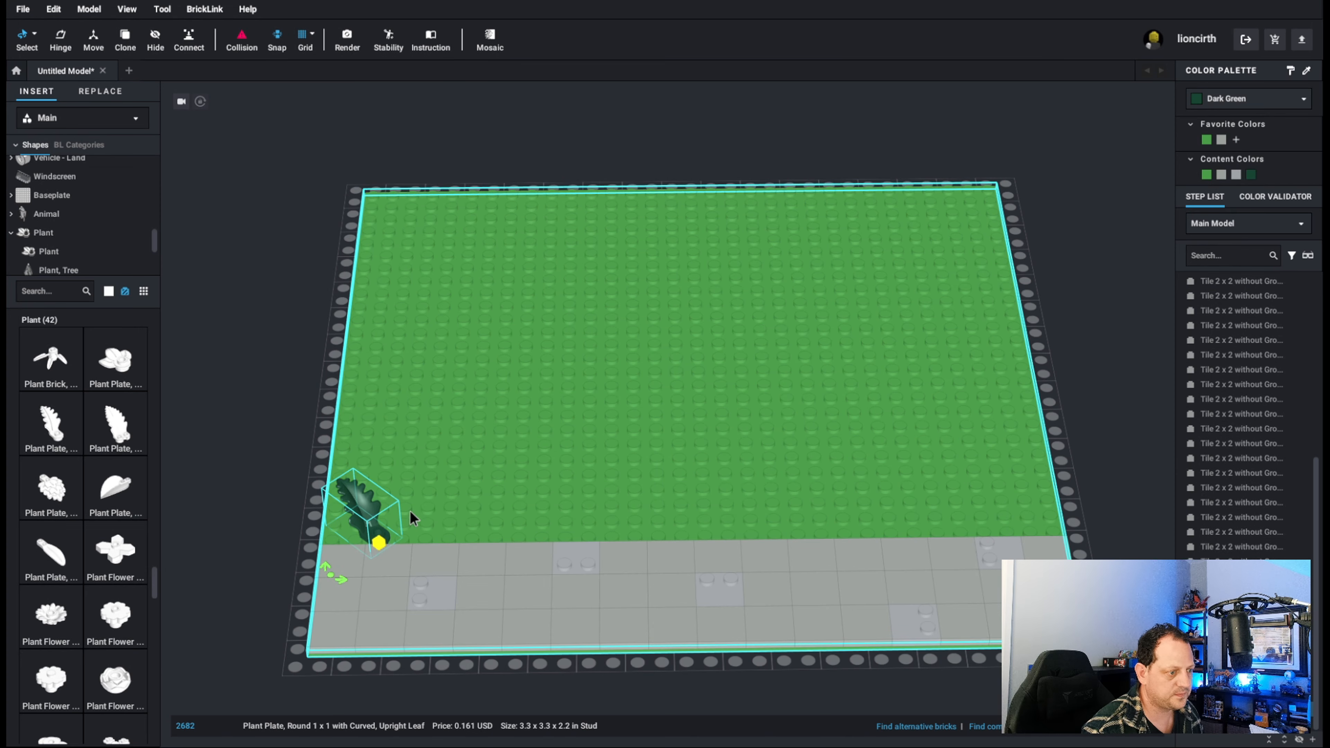
pyautogui.hotkey('ctrl', 'v')
pyautogui.click(377, 515)
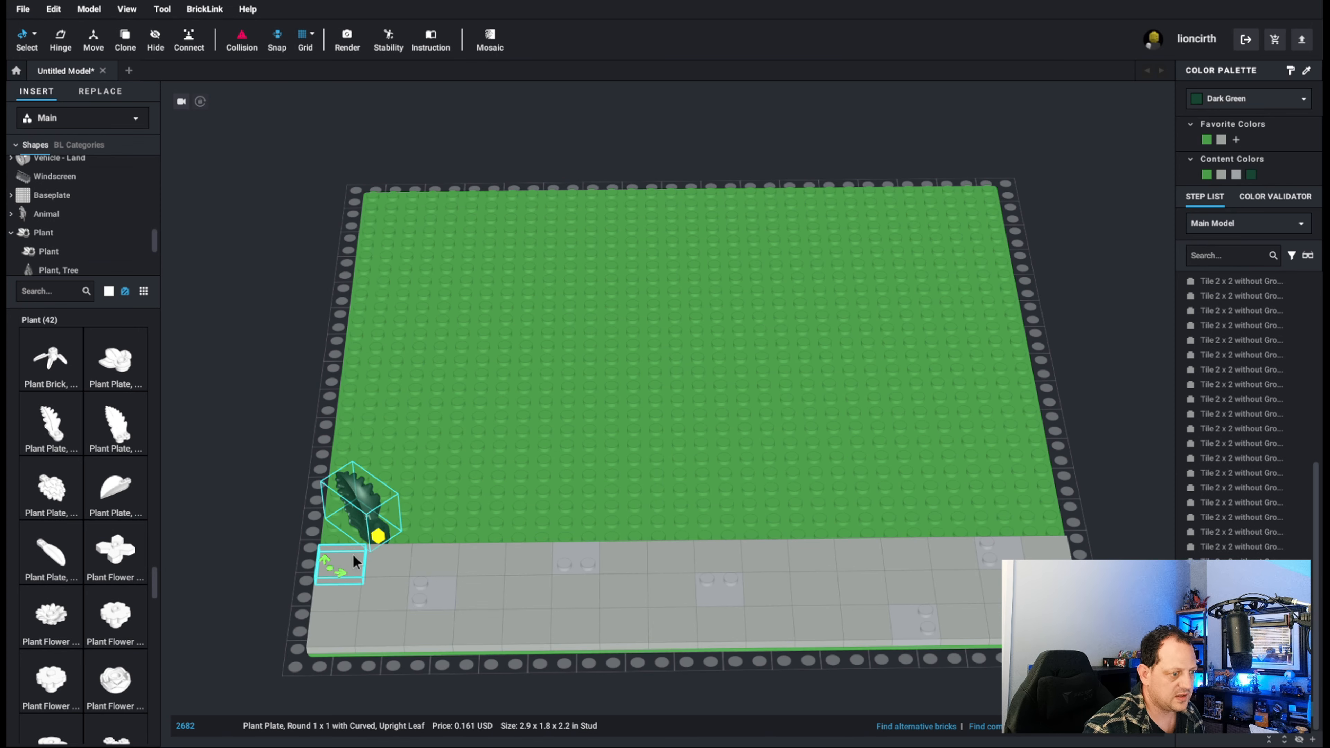
pyautogui.press('Right')
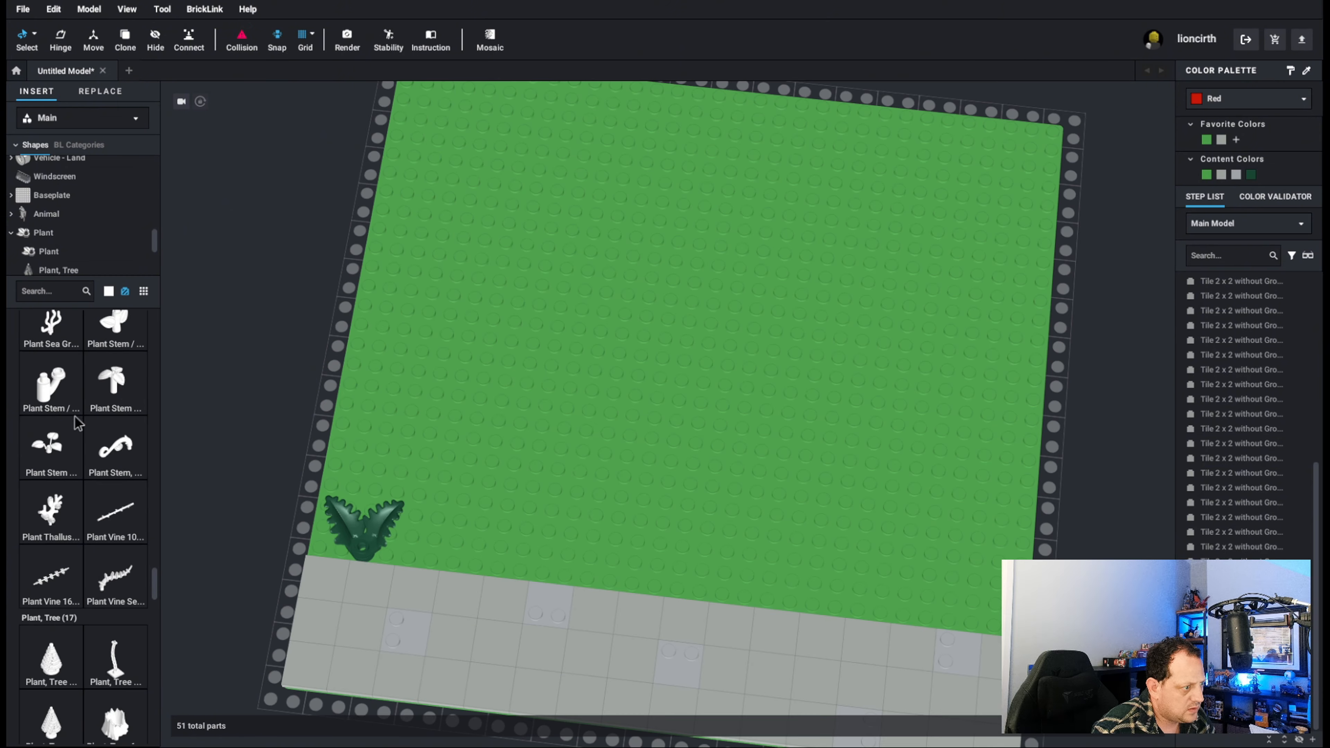
# Add a Plant Stem with Bar, 3 Leaves, and Small Pin Hole on top of the stacked leaves and seat it down into them.
pyautogui.click(75, 416)
pyautogui.click(356, 549)
pyautogui.click(357, 548)
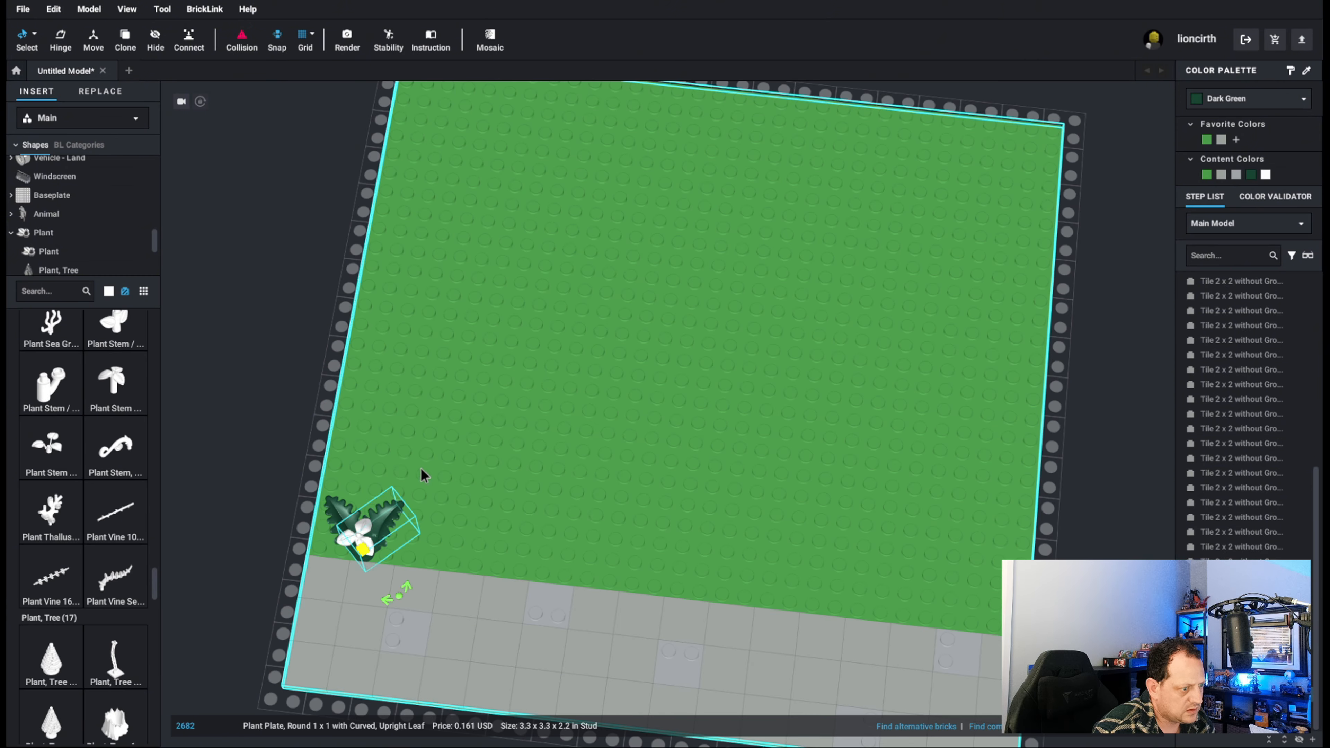
pyautogui.moveTo(234, 430); pyautogui.dragTo(239, 402, button='right')
pyautogui.click(276, 365)
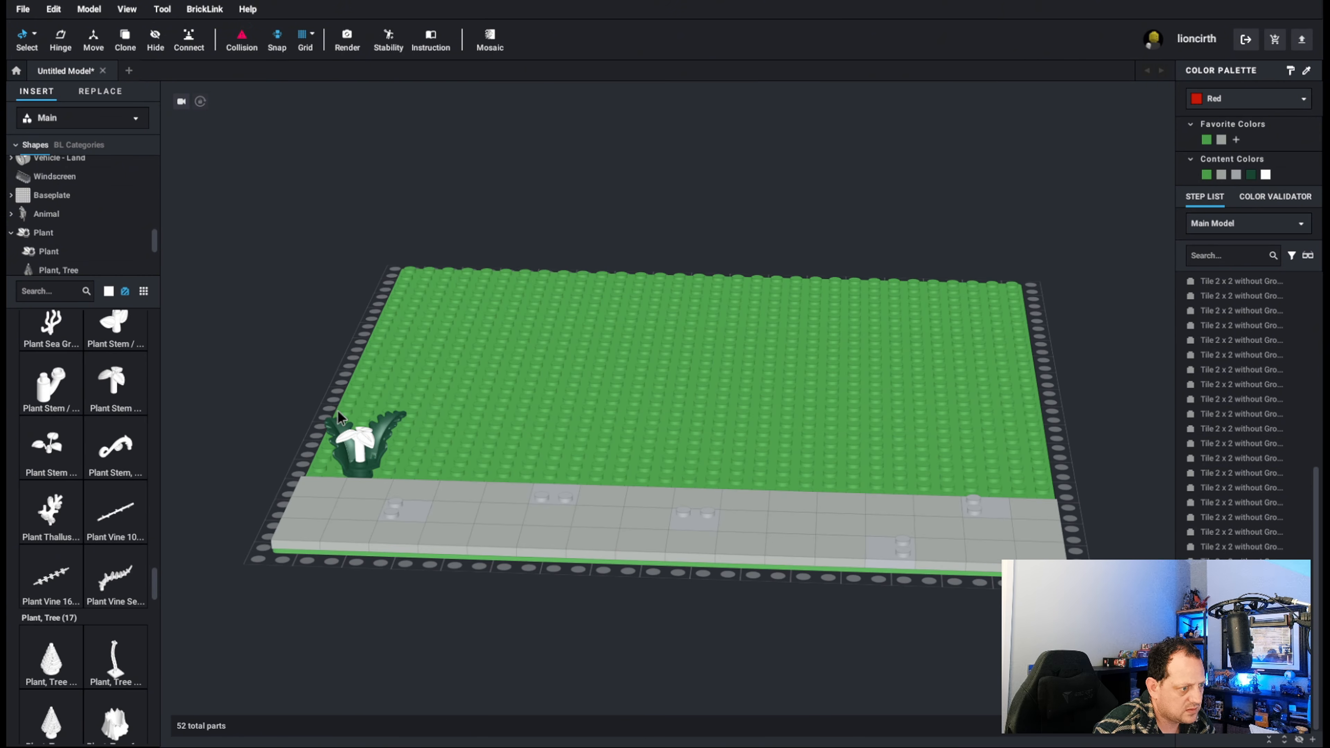
pyautogui.click(361, 445)
pyautogui.moveTo(361, 449); pyautogui.dragTo(361, 461)
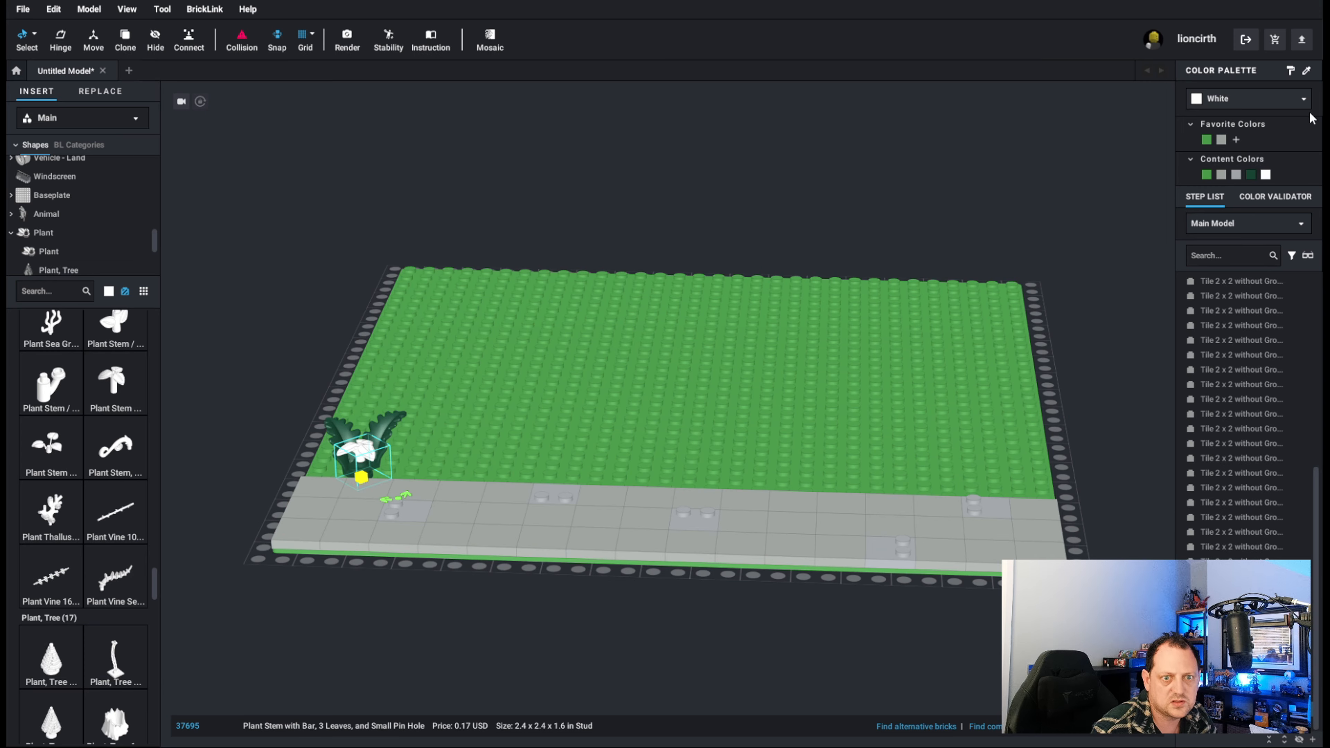
# Recolor the three-leaf plant stem Bright Green.
pyautogui.click(1209, 142)
pyautogui.click(267, 263)
pyautogui.moveTo(267, 263); pyautogui.dragTo(277, 229, button='right')
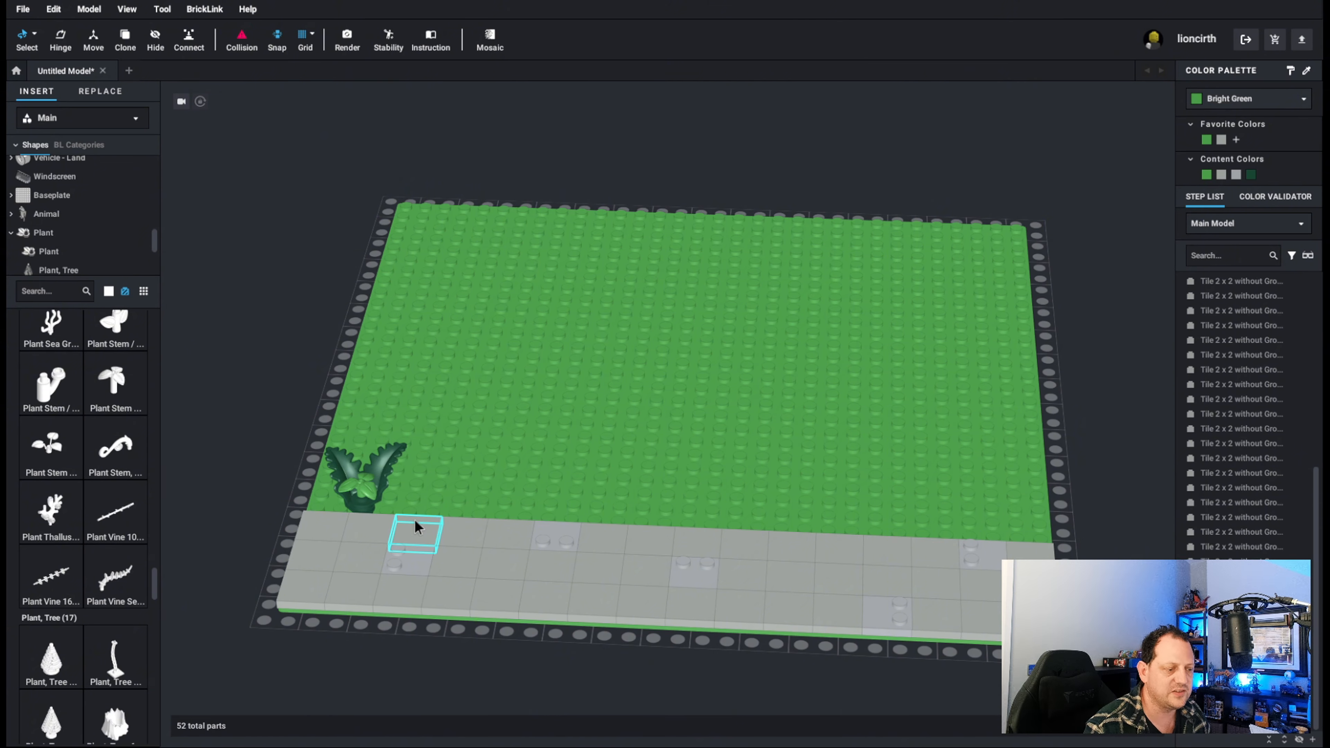
# Try shifting the 2 x 2 tile near the plant off the strip's back row and put it back in its gap.
pyautogui.moveTo(414, 521); pyautogui.dragTo(459, 517)
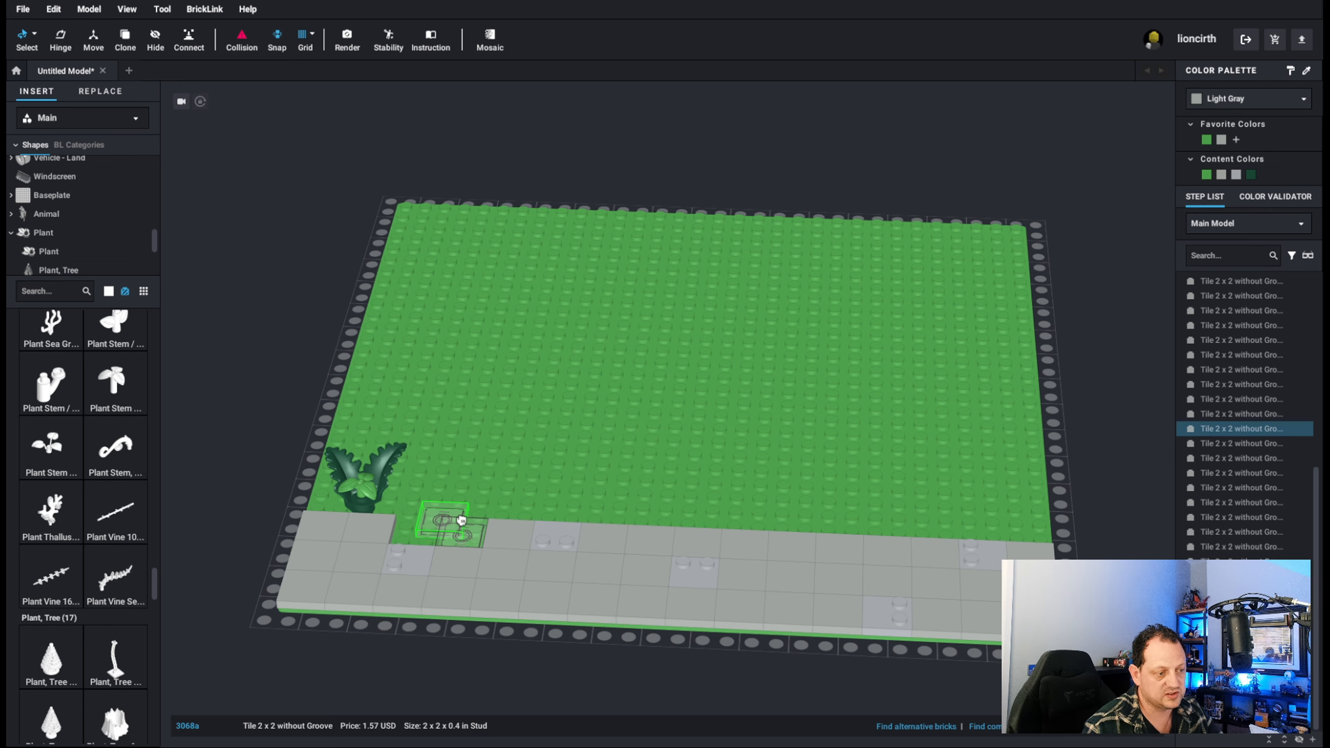
pyautogui.moveTo(461, 520); pyautogui.dragTo(431, 520)
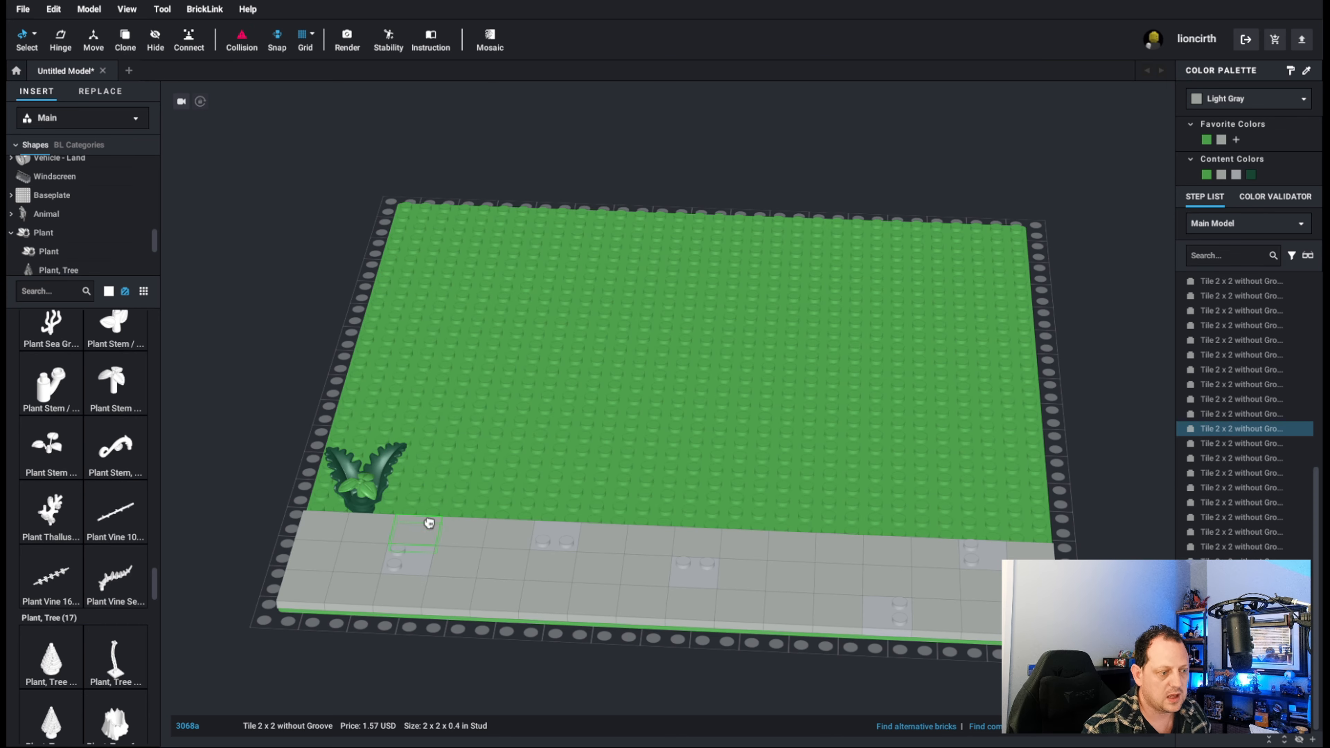
pyautogui.click(300, 333)
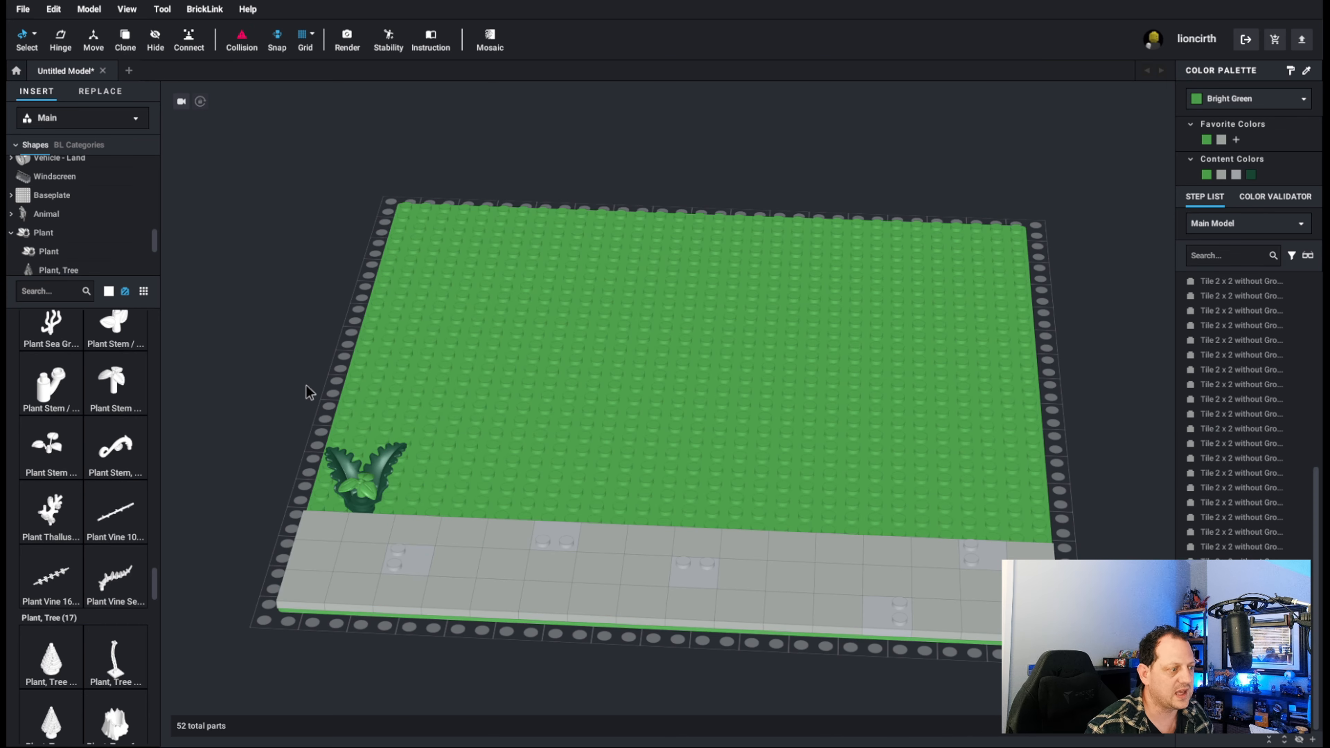
# Copy the complete three-part plant and place the copy behind the tiled strip at the baseplate's opposite edge.
pyautogui.click(337, 456)
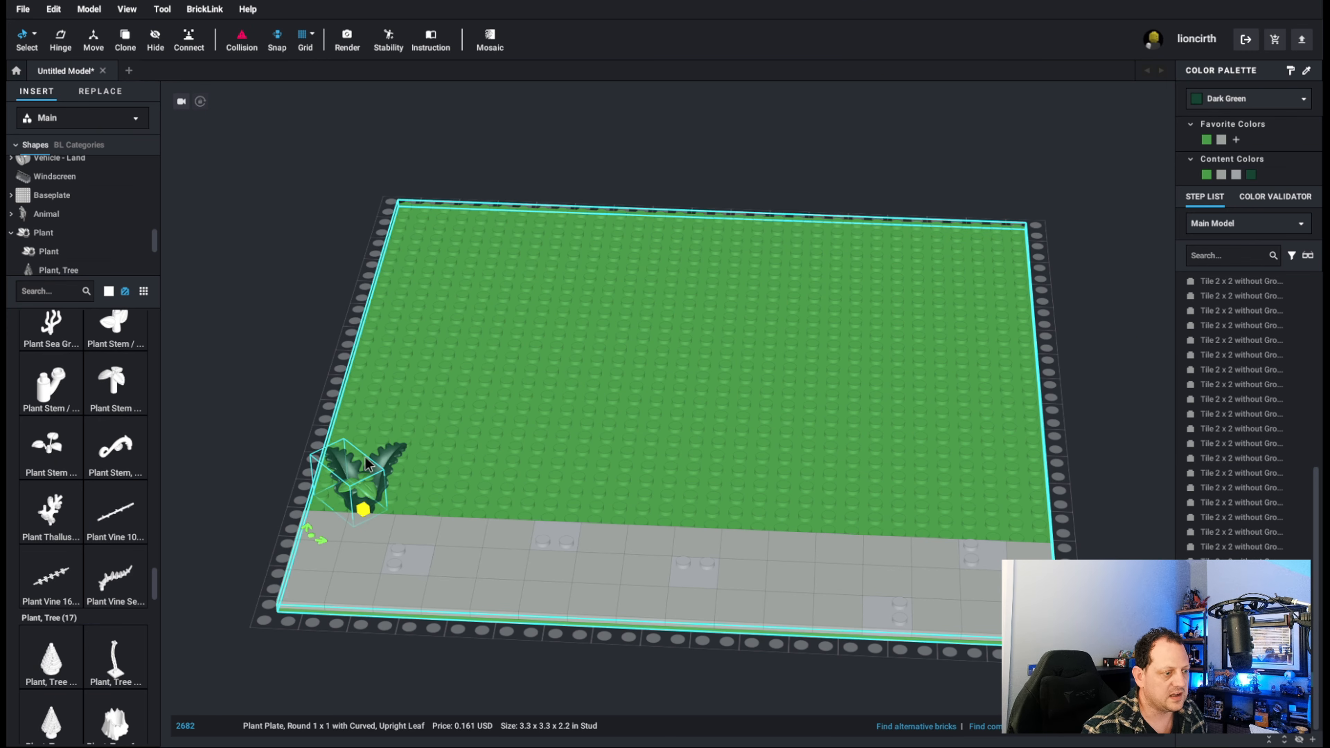
pyautogui.keyDown('ctrl'); pyautogui.click(382, 464); pyautogui.keyUp('ctrl')
pyautogui.hotkey('ctrl', 'c')
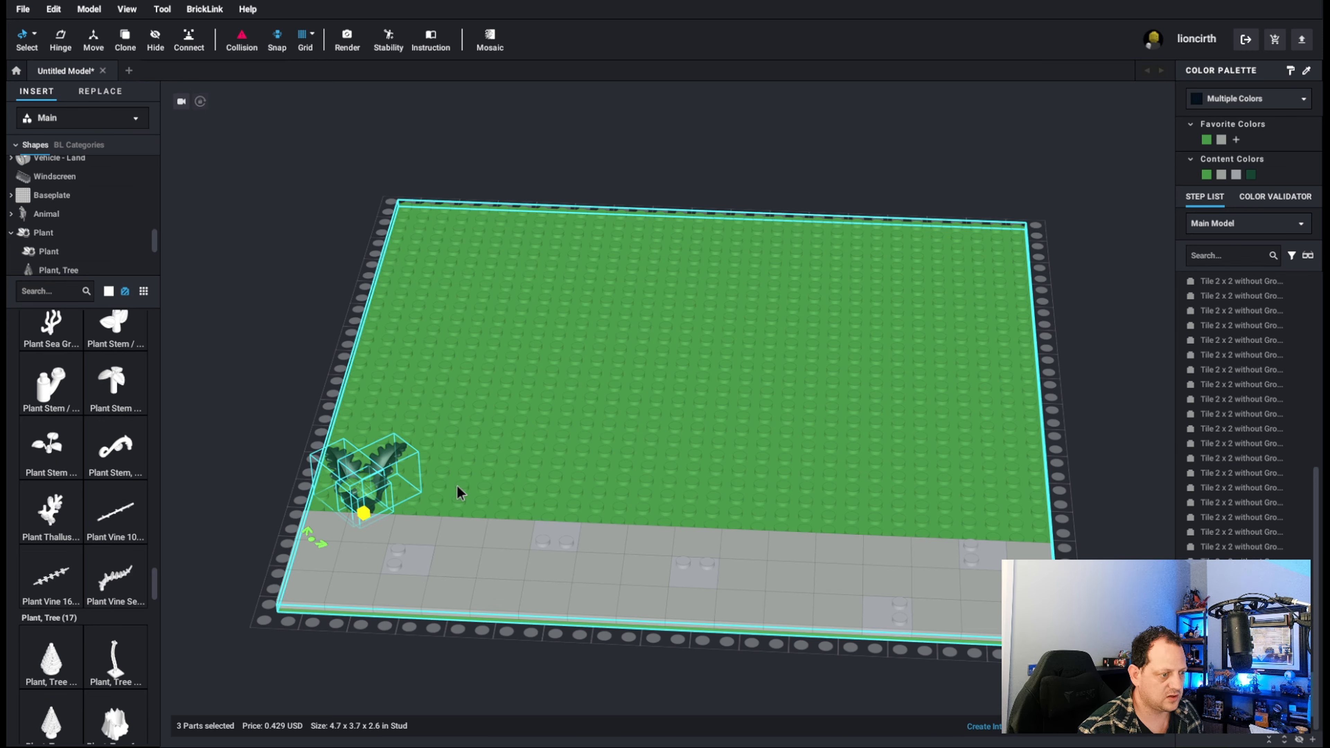
pyautogui.hotkey('ctrl', 'v')
pyautogui.click(1012, 517)
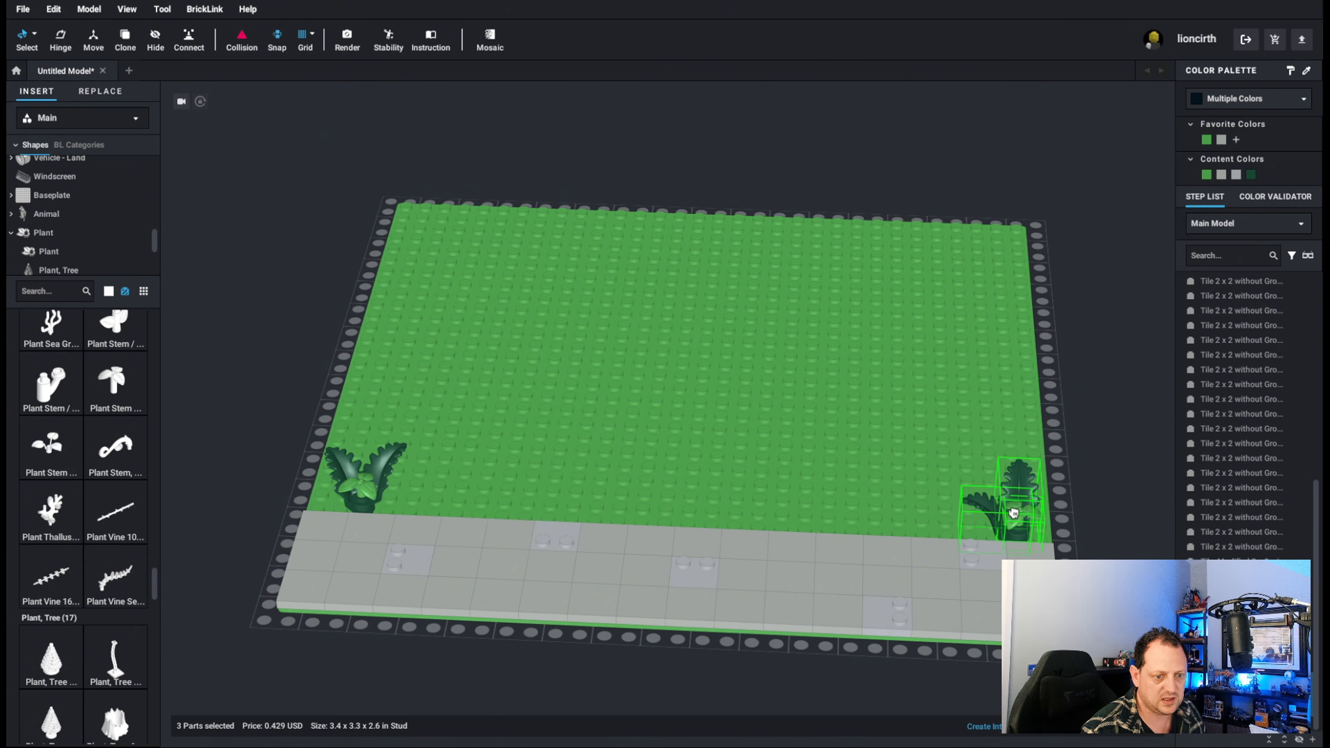
# Rotate the copied plant so its leaves point toward the back and the outer edge, and shift it inward by one stud.
pyautogui.press('Left')
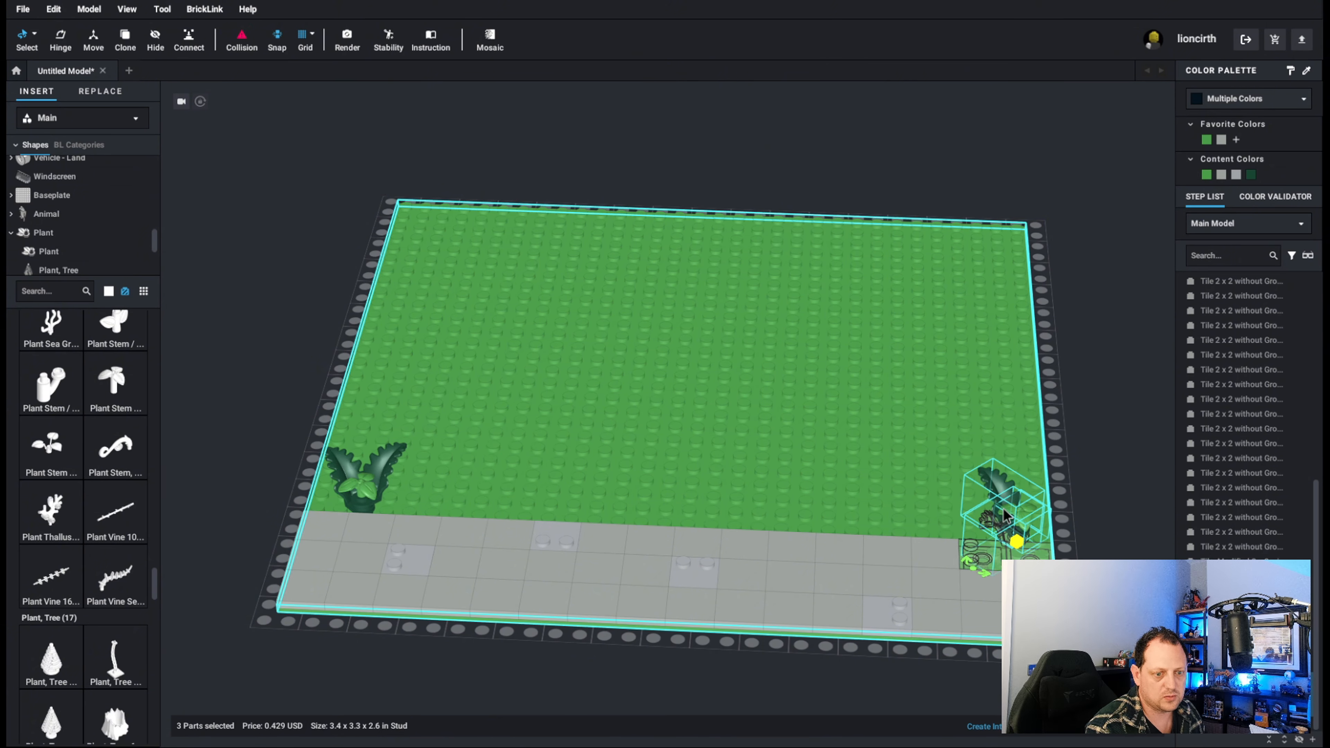
pyautogui.press('Left')
pyautogui.press('Left')
pyautogui.press('Left')
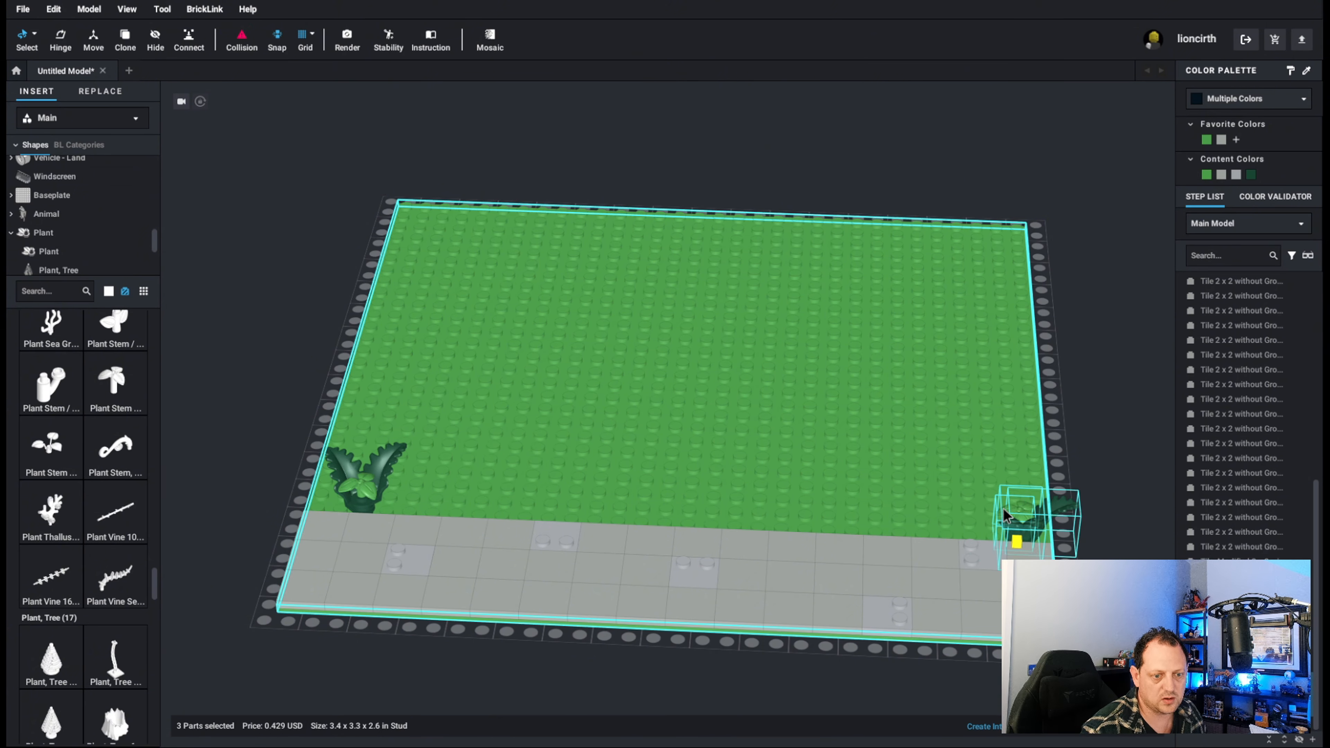
pyautogui.press('Left')
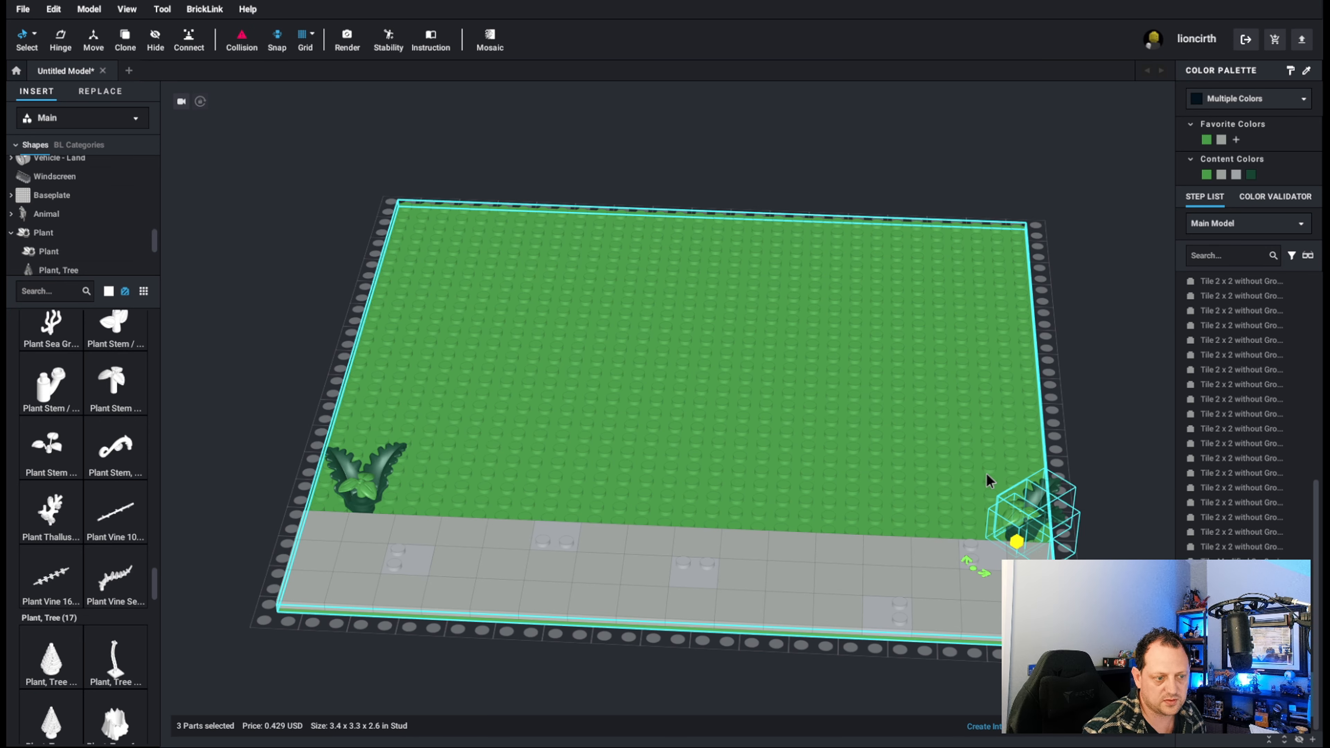
pyautogui.press('Left')
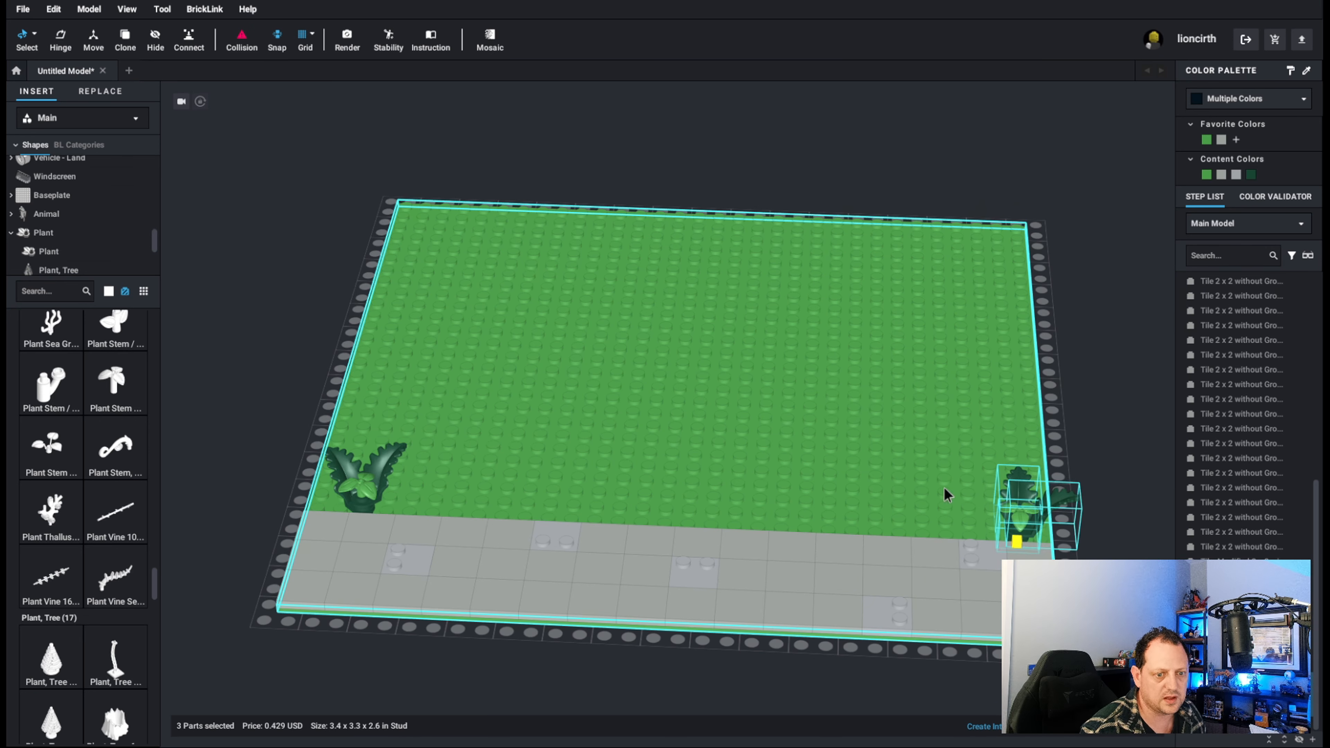
pyautogui.moveTo(1035, 520); pyautogui.dragTo(1008, 517)
pyautogui.click(1110, 418)
pyautogui.moveTo(676, 391)
pyautogui.mouseDown(button='right')
pyautogui.moveTo(757, 363)
pyautogui.moveTo(688, 395)
pyautogui.mouseUp(button='right')
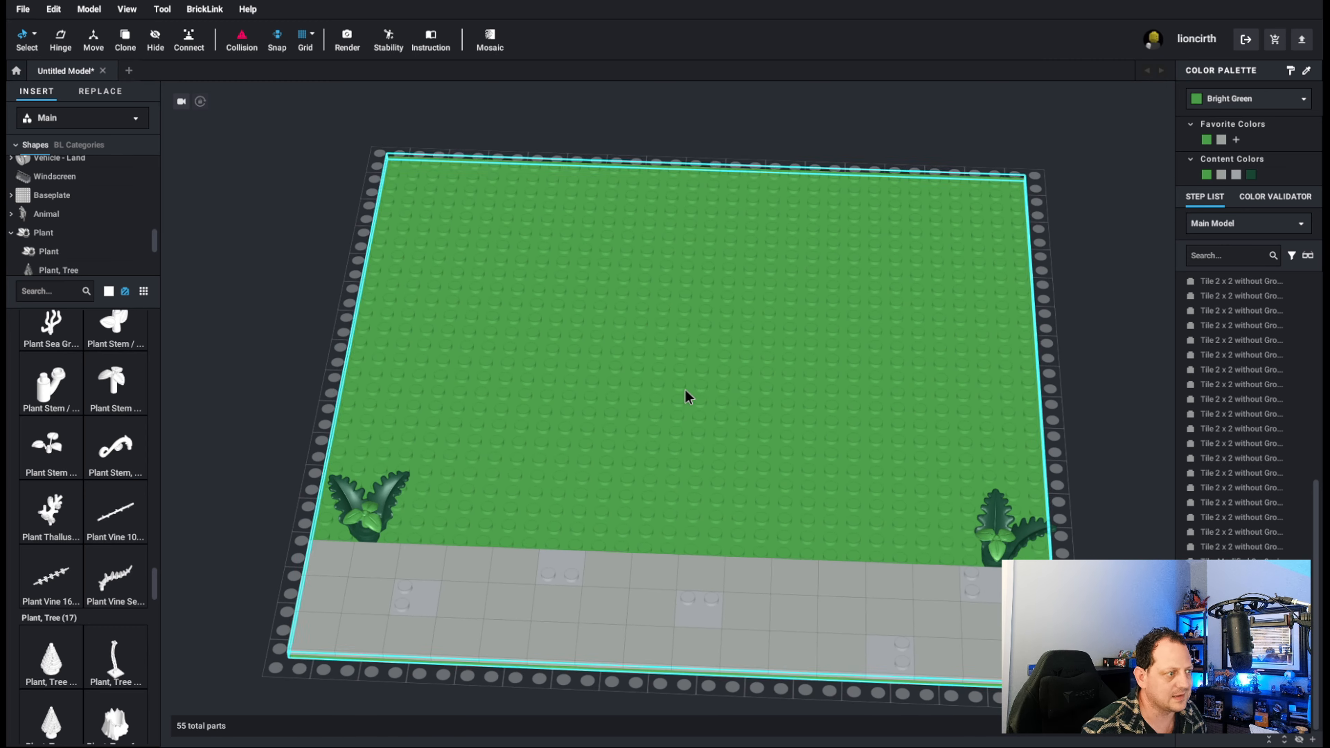
# Place a Tile 1 x 4 against the back of the tiled strip near its middle and color it Light Gray.
pyautogui.scroll(-2, 52, 212)
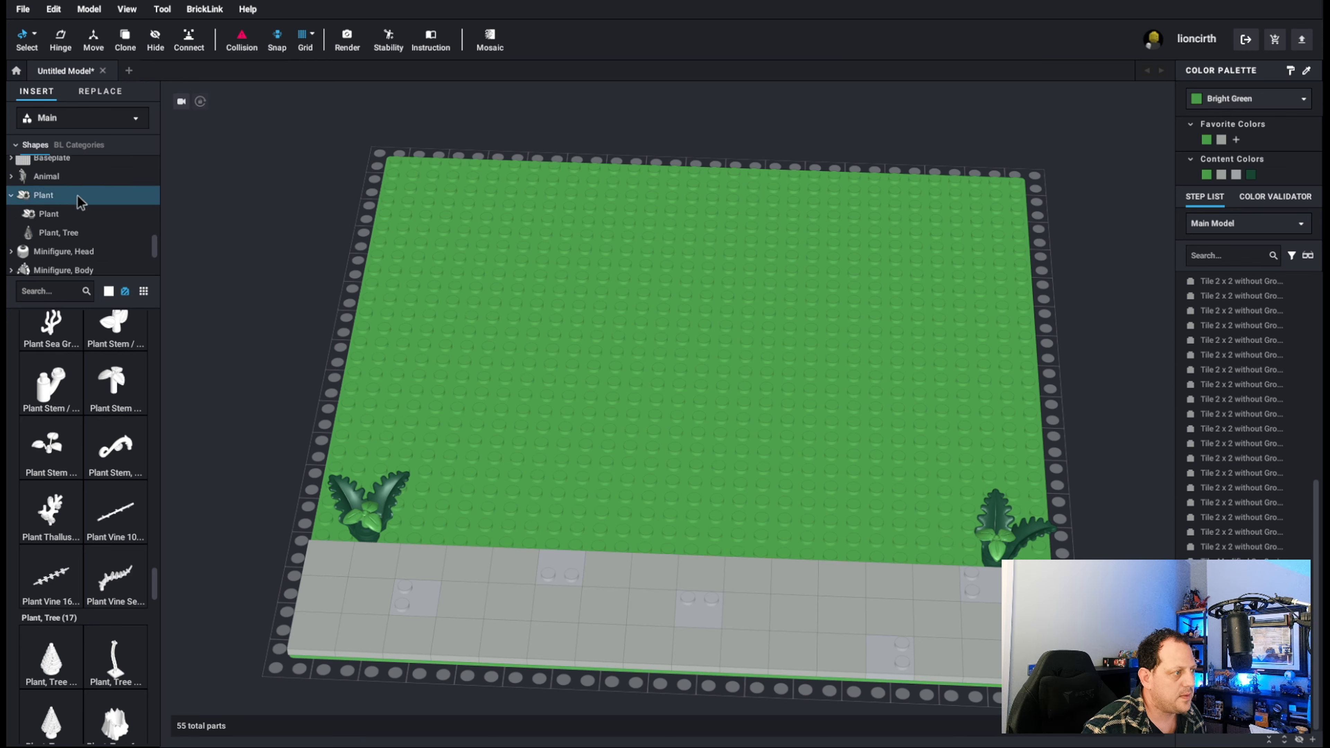
pyautogui.scroll(10, 67, 212)
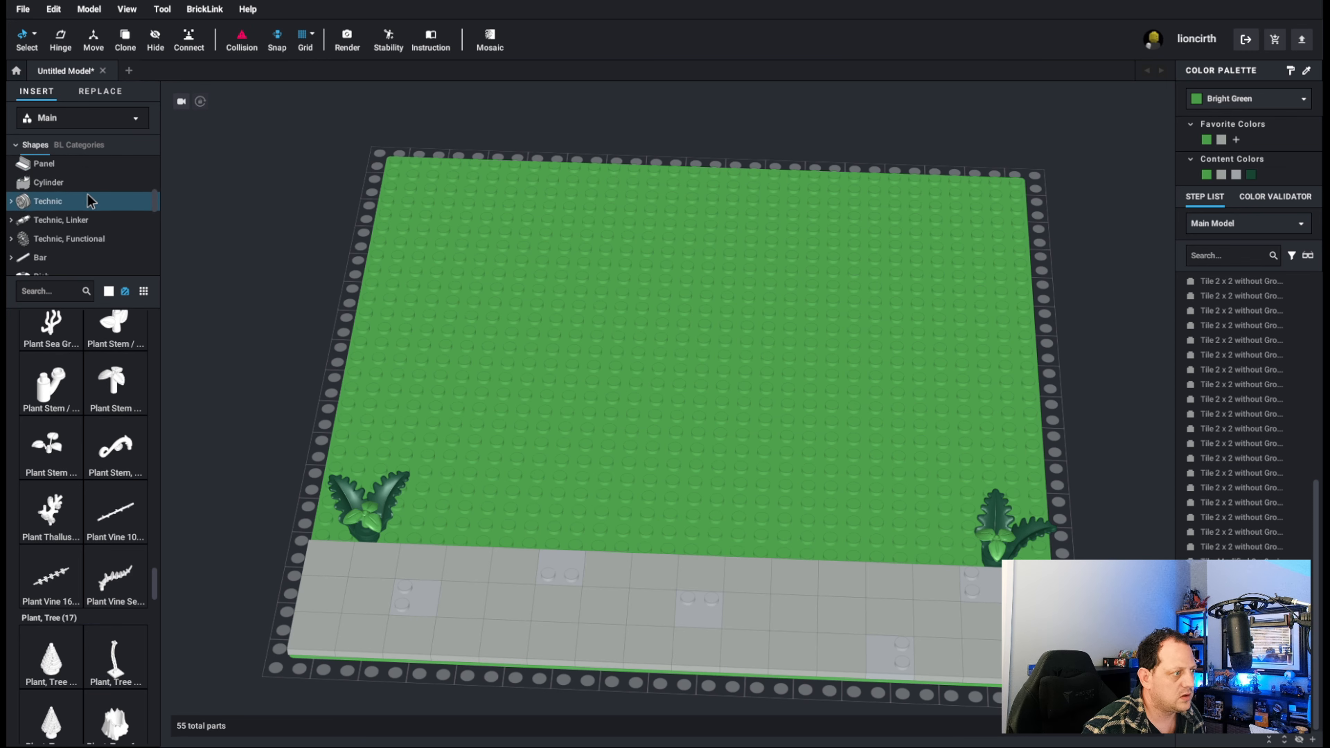
pyautogui.scroll(10, 86, 225)
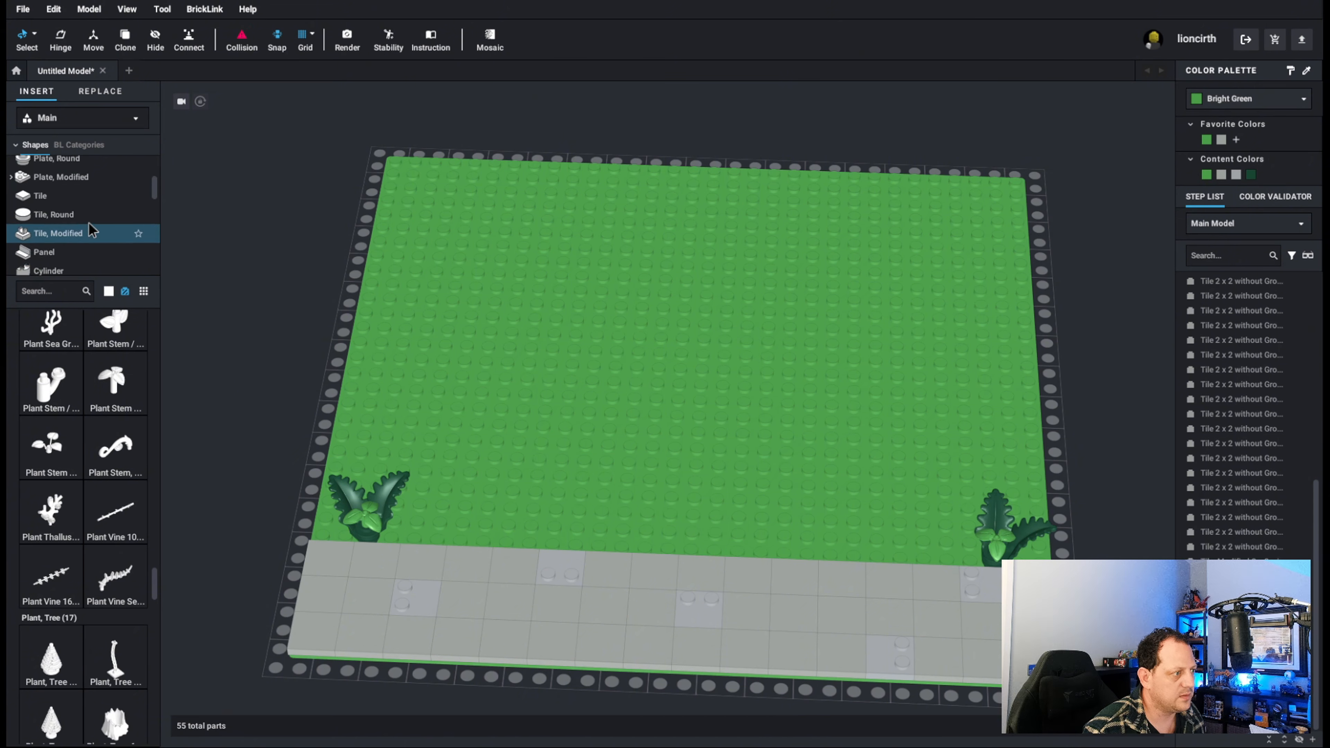
pyautogui.scroll(-4, 79, 234)
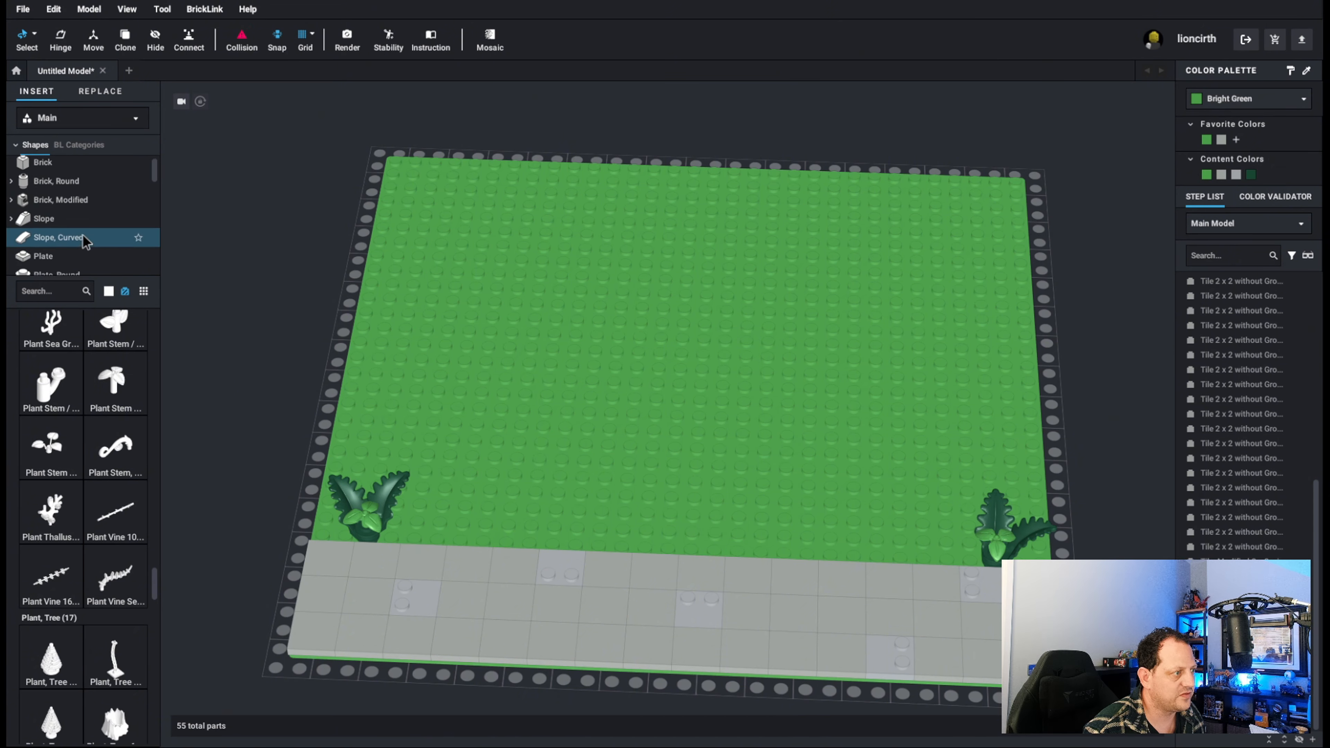
pyautogui.click(53, 219)
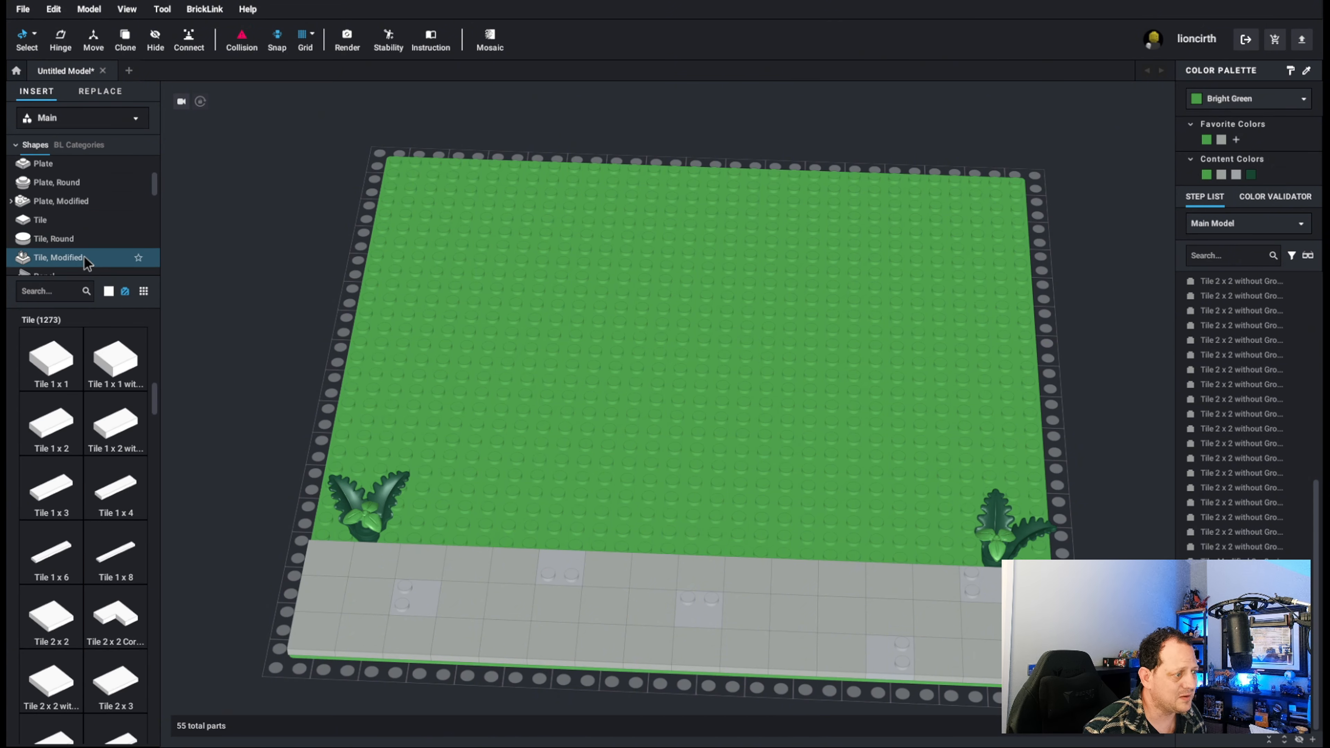
pyautogui.click(116, 487)
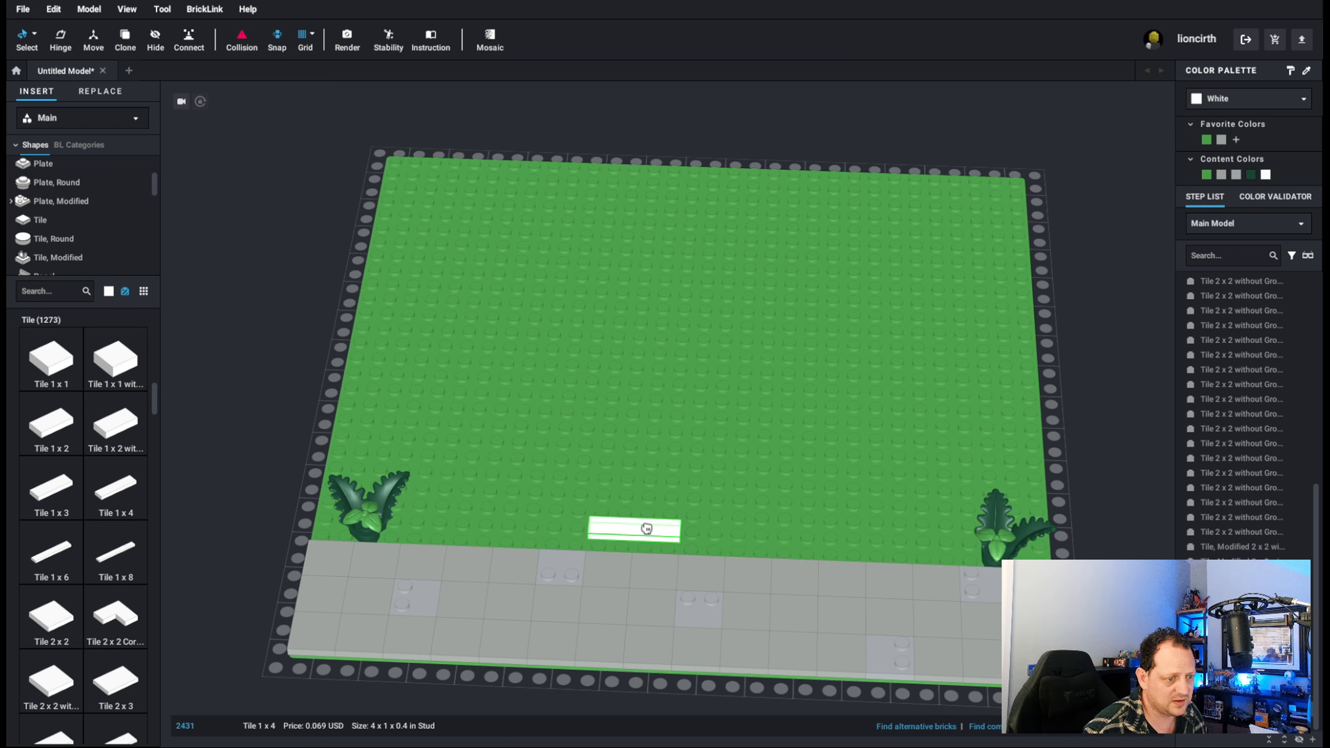
pyautogui.click(667, 542)
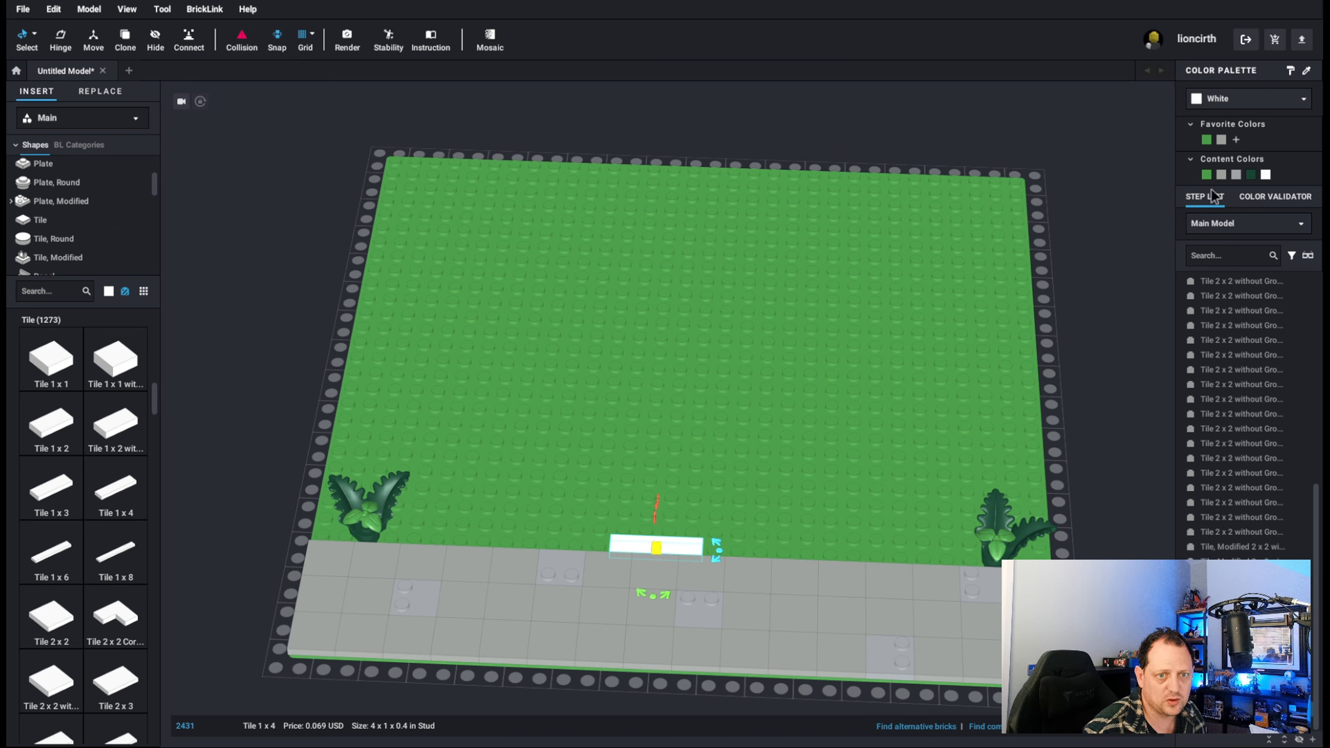
pyautogui.click(1225, 140)
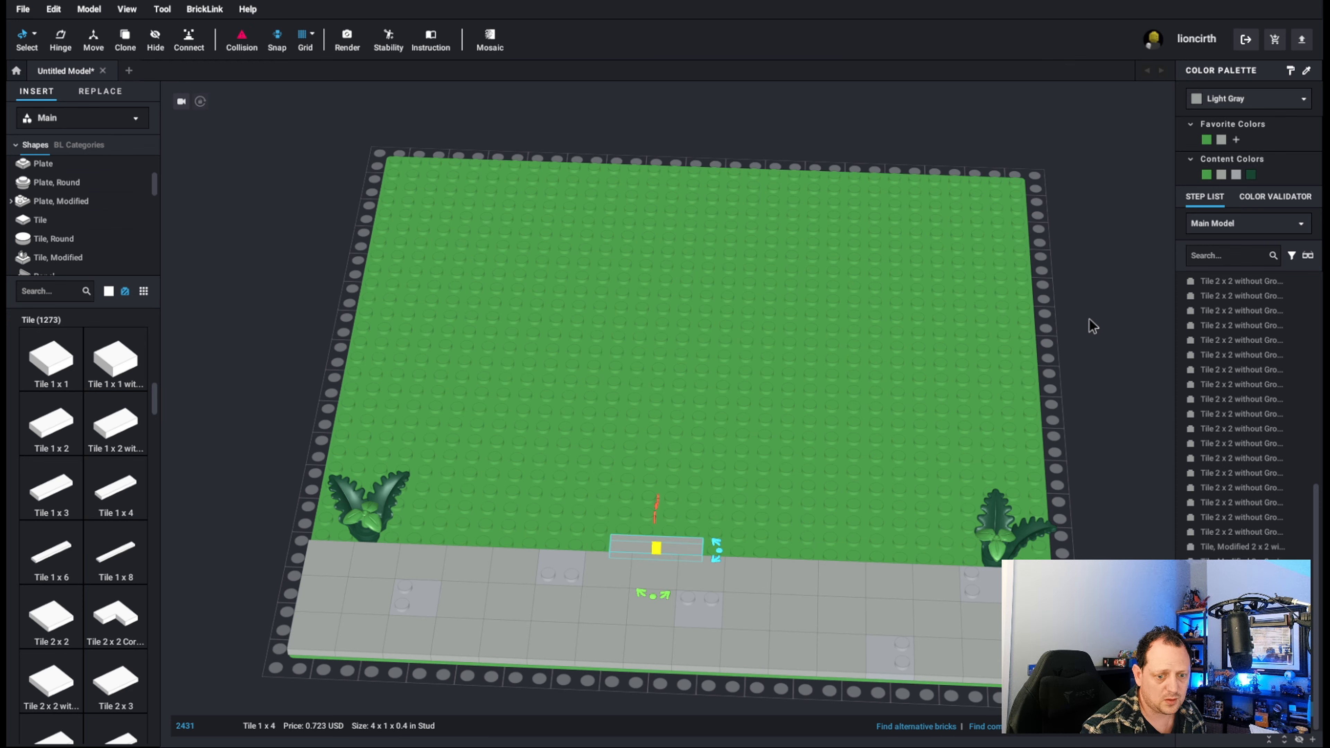
pyautogui.moveTo(755, 393); pyautogui.dragTo(776, 364, button='right')
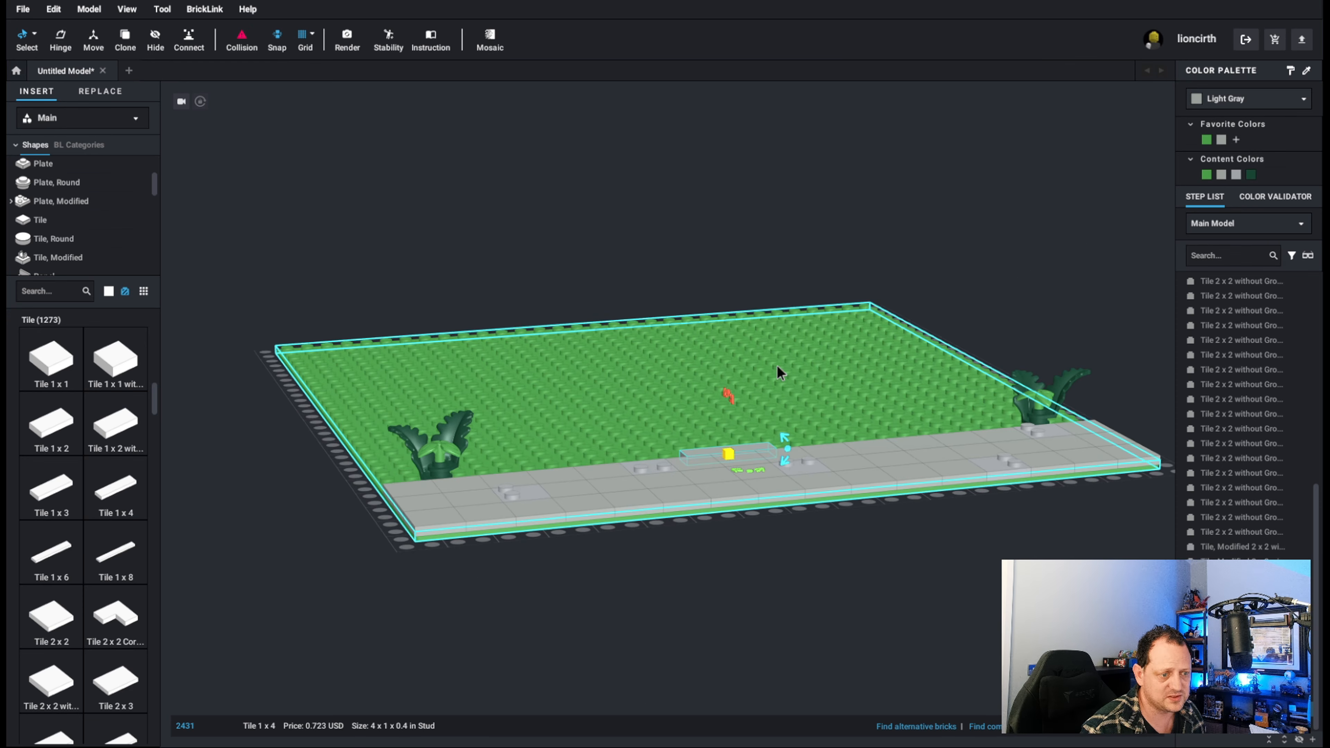
pyautogui.click(1066, 256)
pyautogui.moveTo(1066, 256); pyautogui.dragTo(1011, 269, button='right')
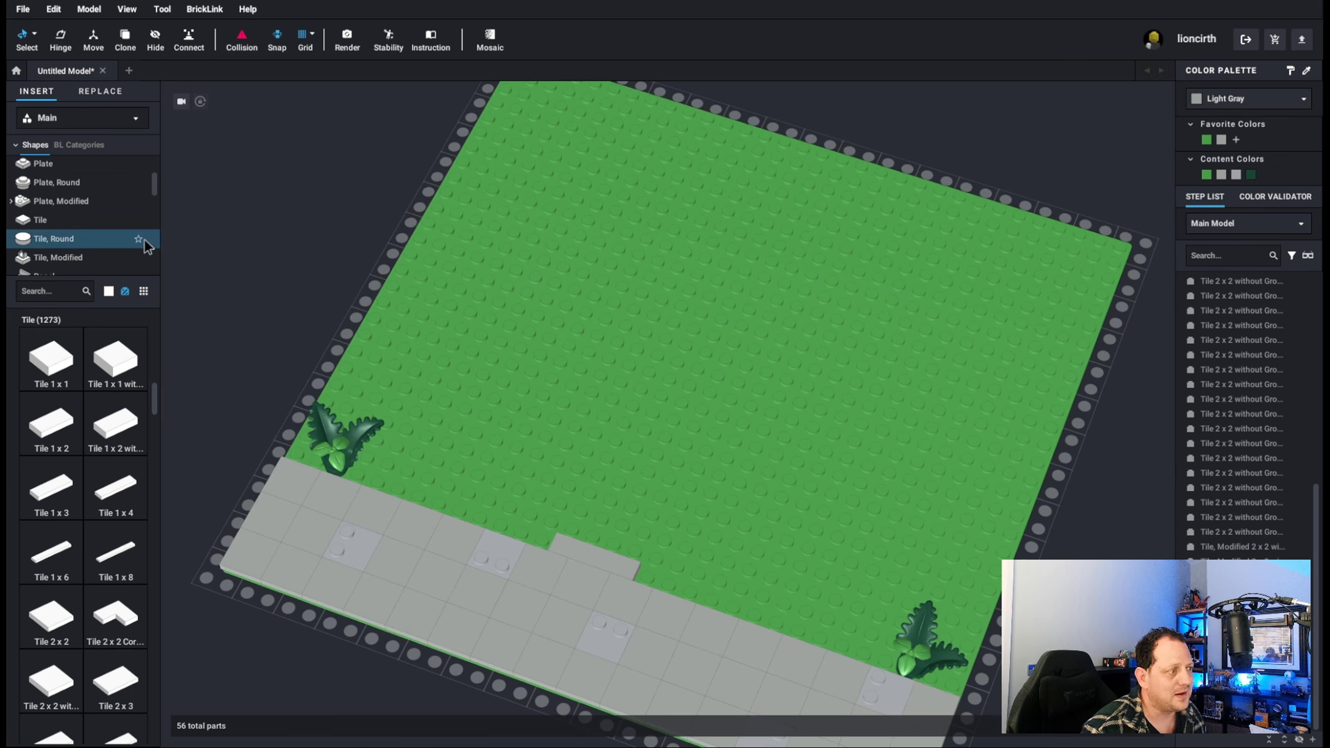
# Place a Brick 1 x 2 without Bottom Tube behind the tiled strip, beside the left end of the 1 x 4 tile.
pyautogui.scroll(1, 62, 189)
pyautogui.scroll(3, 62, 190)
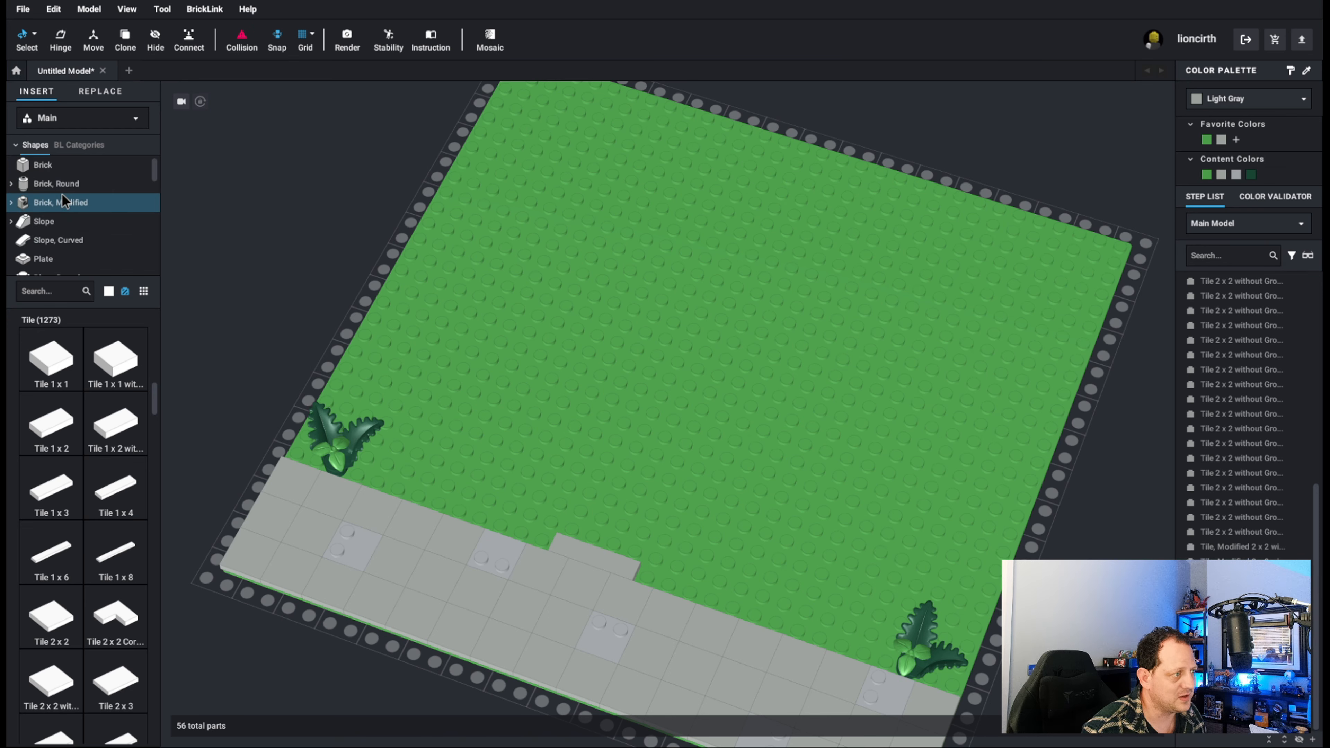
pyautogui.click(50, 167)
pyautogui.scroll(-1, 116, 340)
pyautogui.scroll(-1, 117, 340)
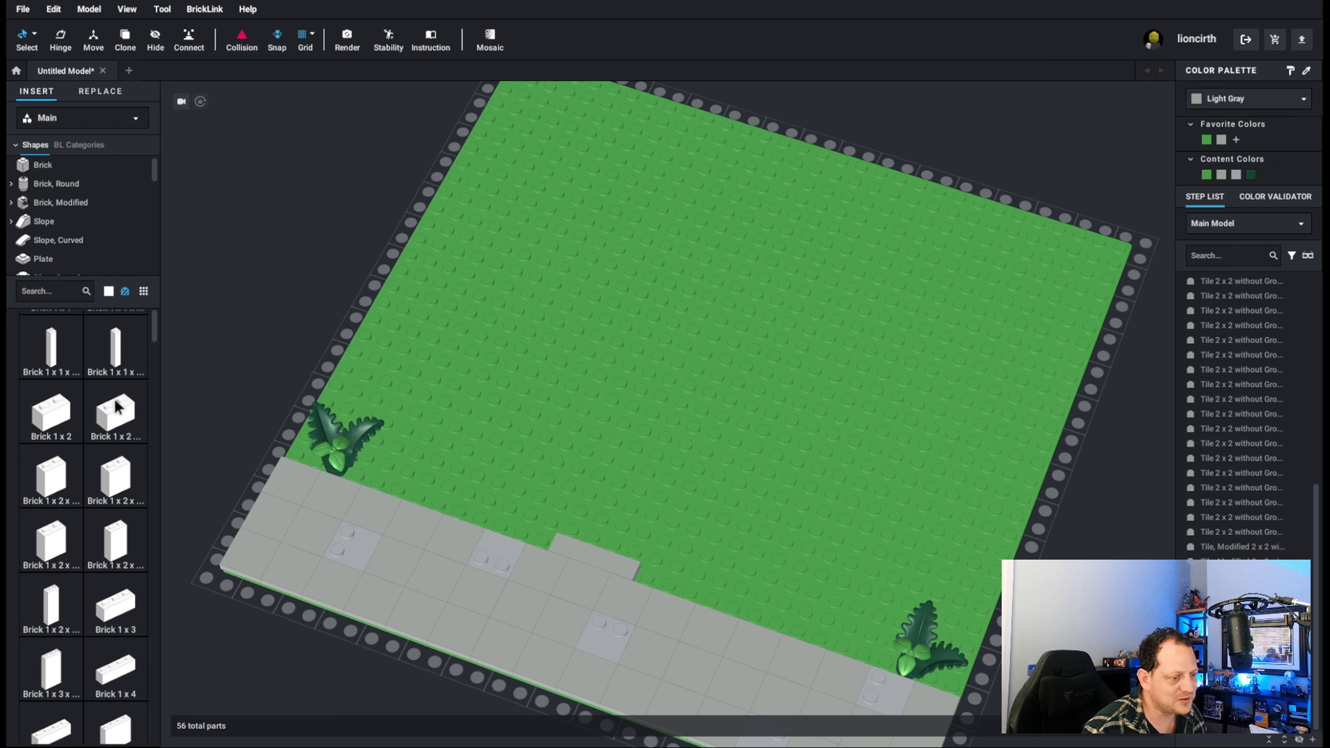
pyautogui.moveTo(104, 414); pyautogui.dragTo(527, 521)
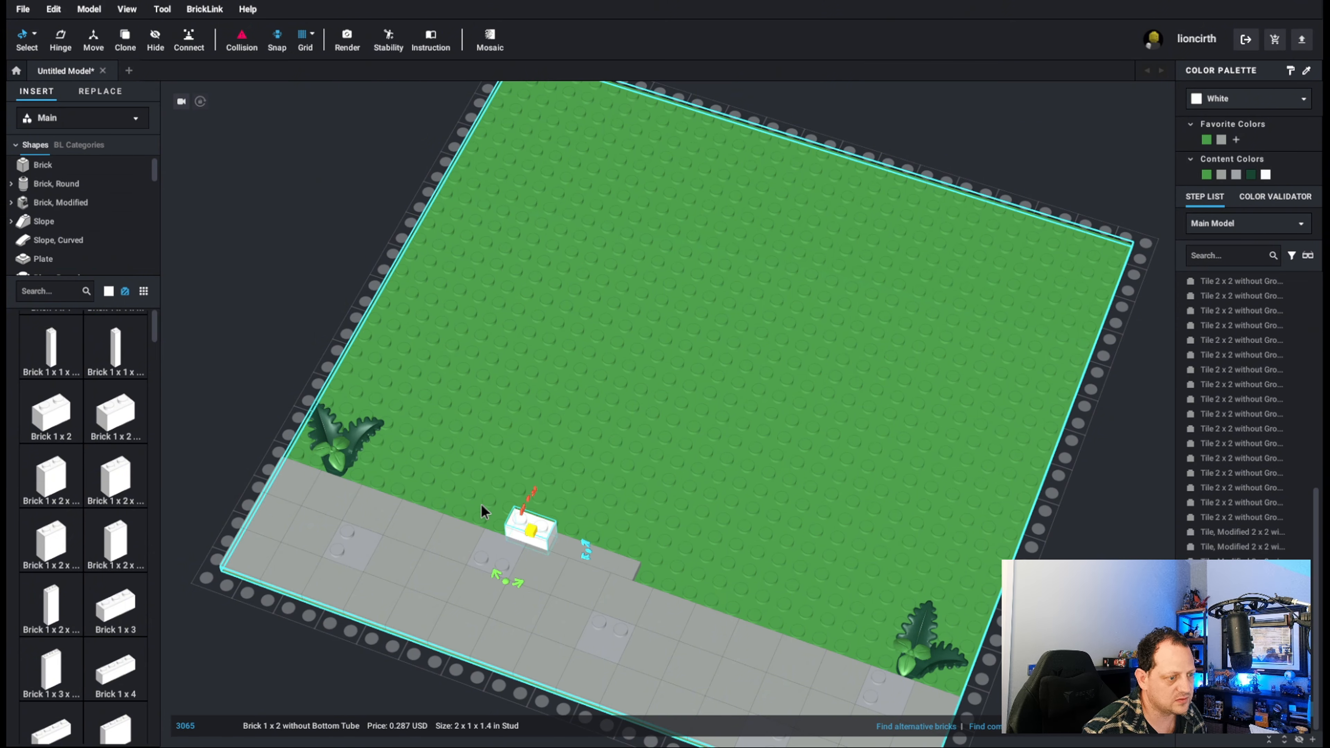
# Copy the Brick 1 x 2 and place the copy at the right end of the 1 x 4 doorstep tile.
pyautogui.hotkey('ctrl', 'c')
pyautogui.hotkey('ctrl', 'v')
pyautogui.click(656, 570)
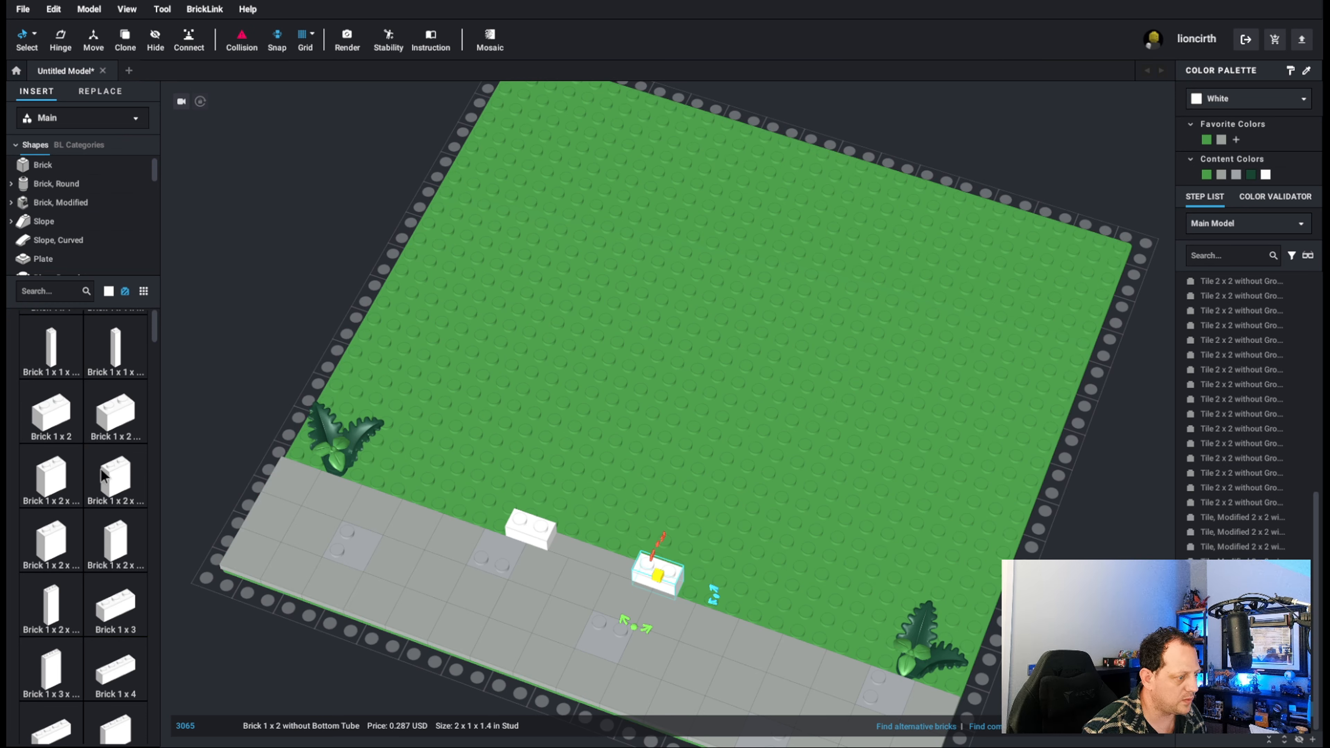
# Add a Brick 1 x 4 on the outer side of each 1 x 2 brick to lengthen both front wall sections.
pyautogui.scroll(-1, 152, 641)
pyautogui.click(115, 634)
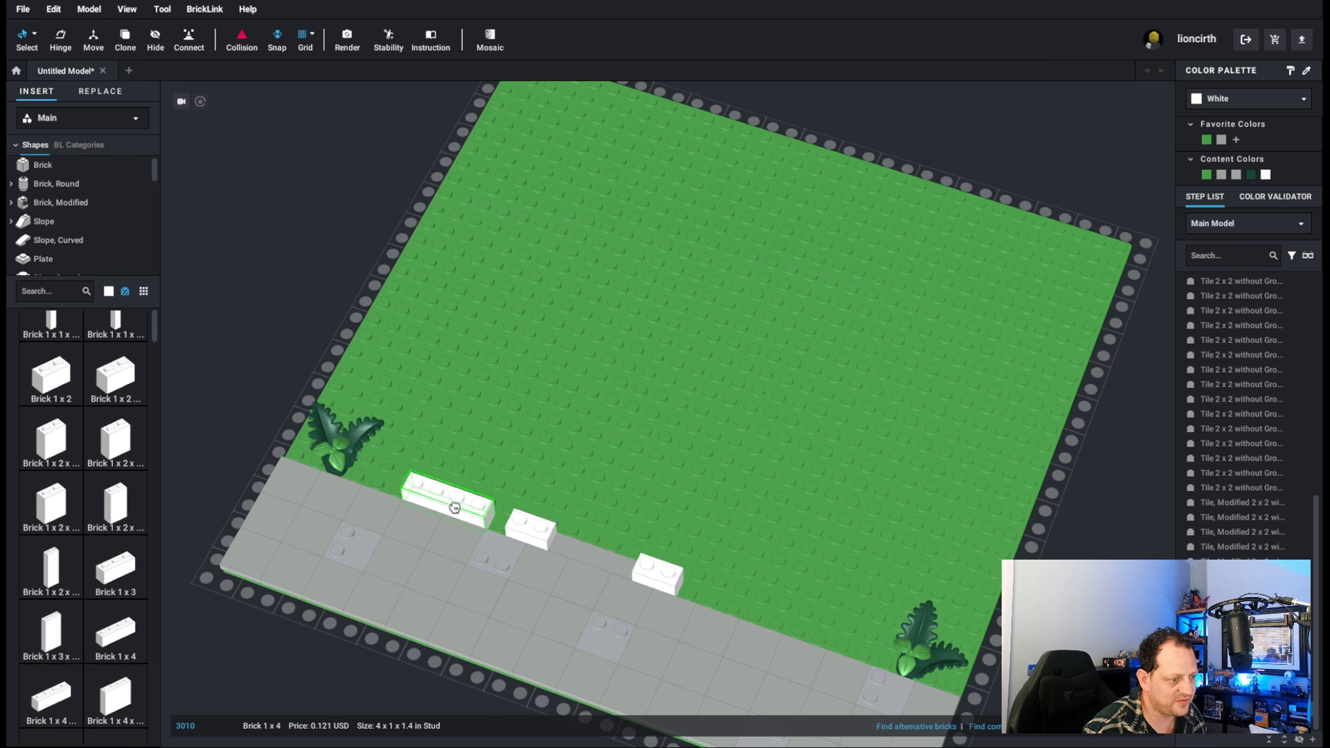
pyautogui.click(468, 509)
pyautogui.click(468, 509)
pyautogui.hotkey('ctrl', 'c')
pyautogui.hotkey('ctrl', 'v')
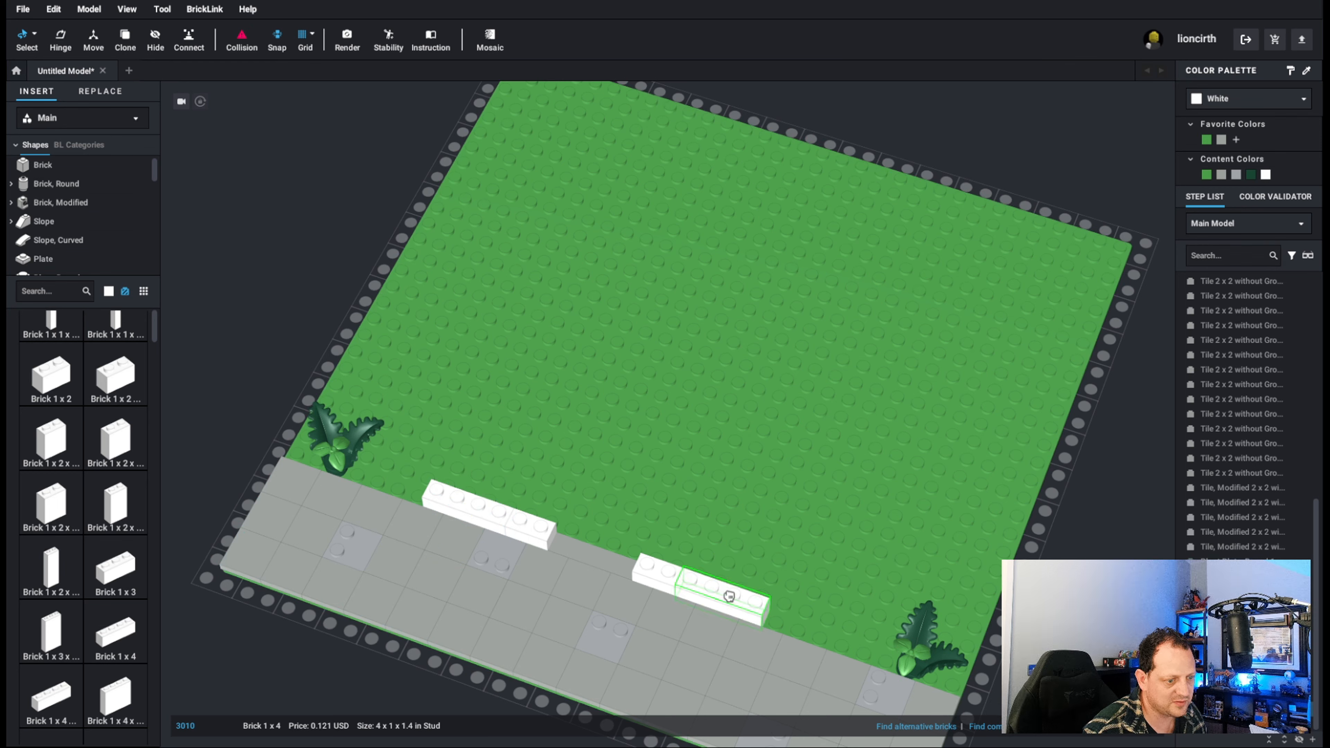
pyautogui.click(726, 595)
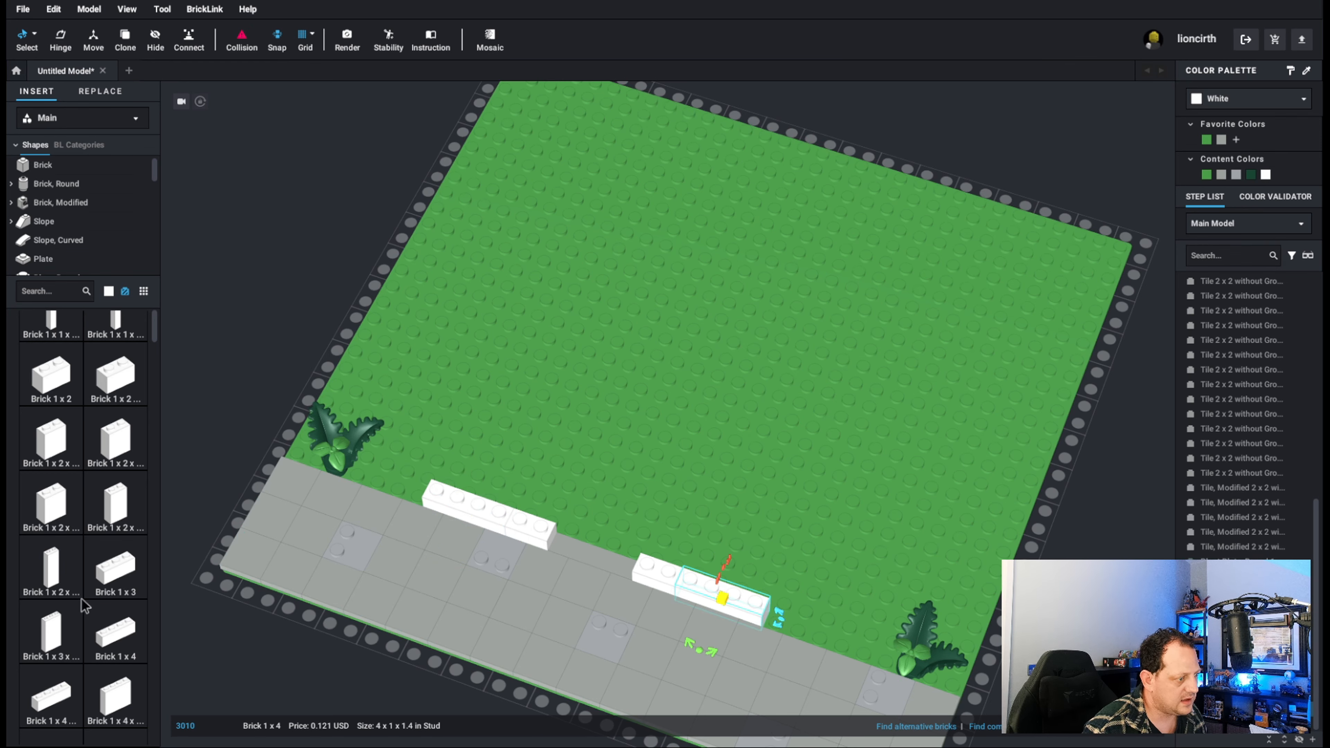
# Place a Brick 2 x 2 Corner at each outer end of the front wall, turned so its arm points toward the back.
pyautogui.scroll(-6, 84, 498)
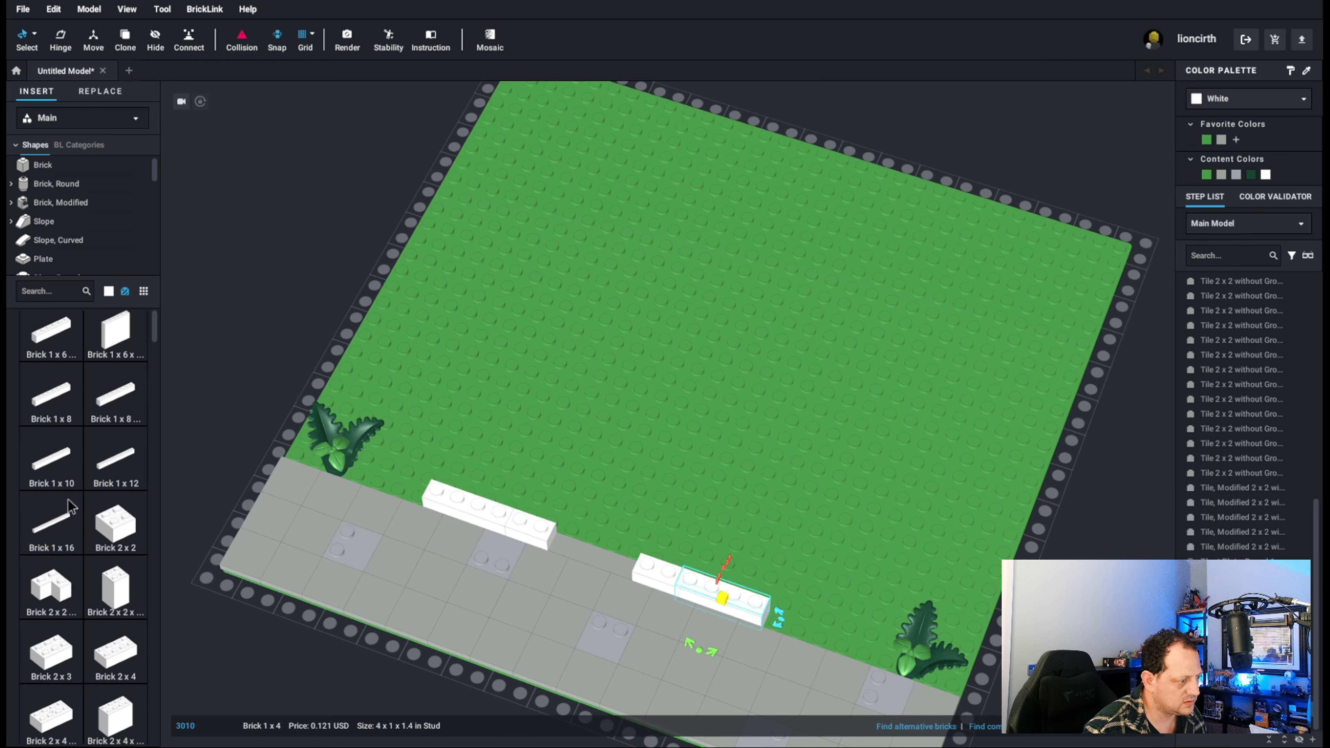
pyautogui.click(52, 581)
pyautogui.click(422, 476)
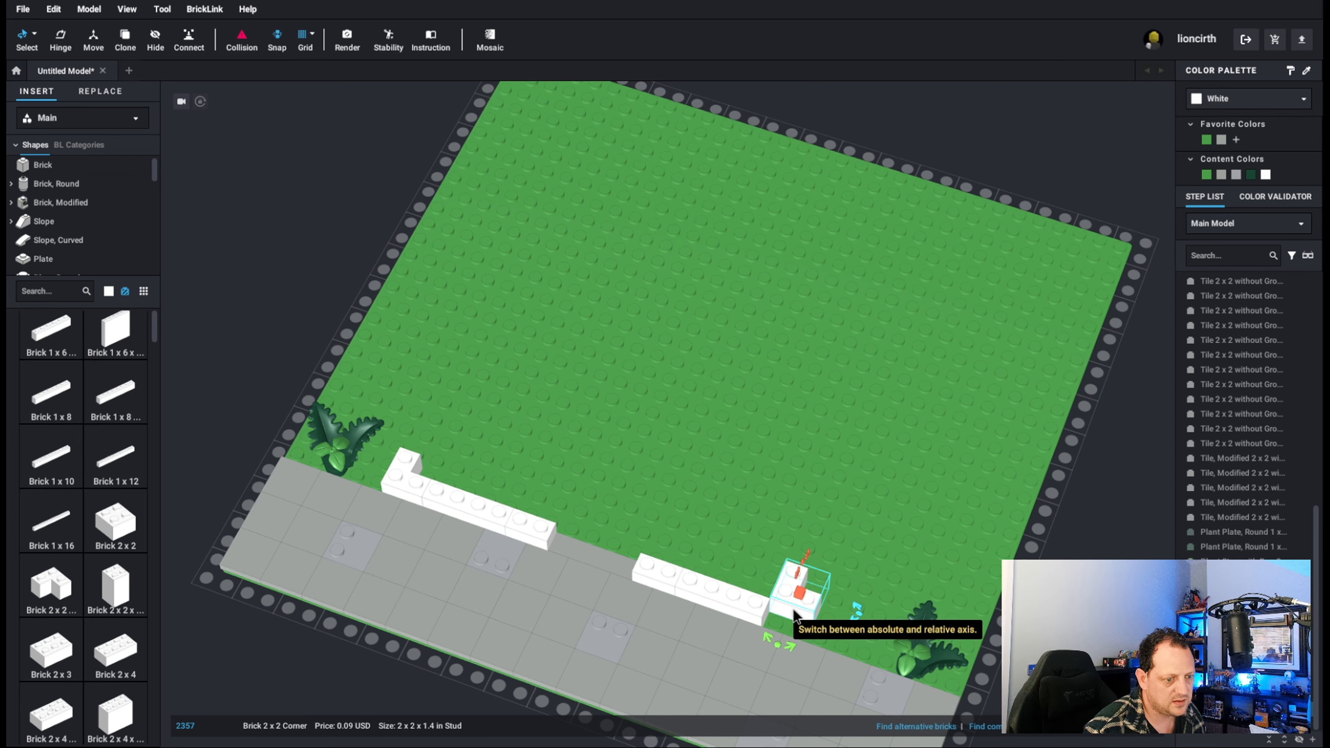
pyautogui.moveTo(805, 609); pyautogui.dragTo(804, 624)
pyautogui.press('Left')
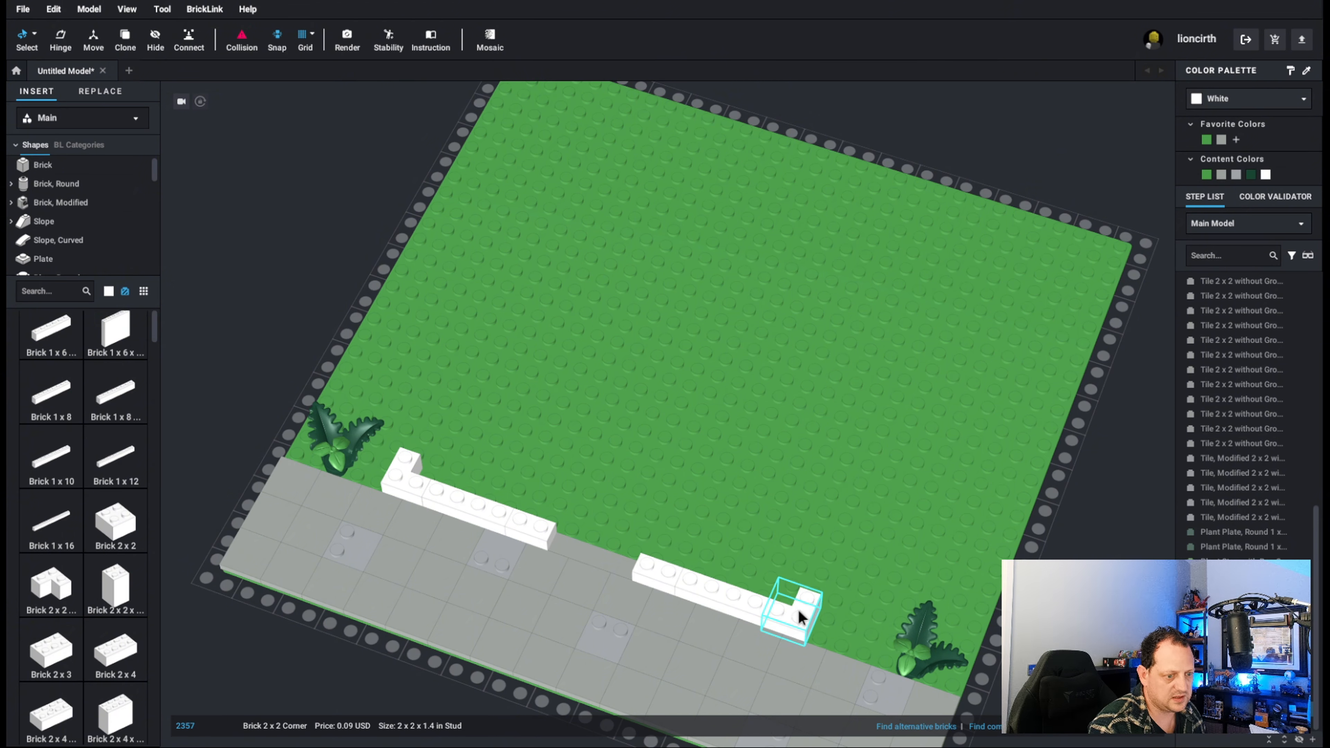
pyautogui.click(668, 413)
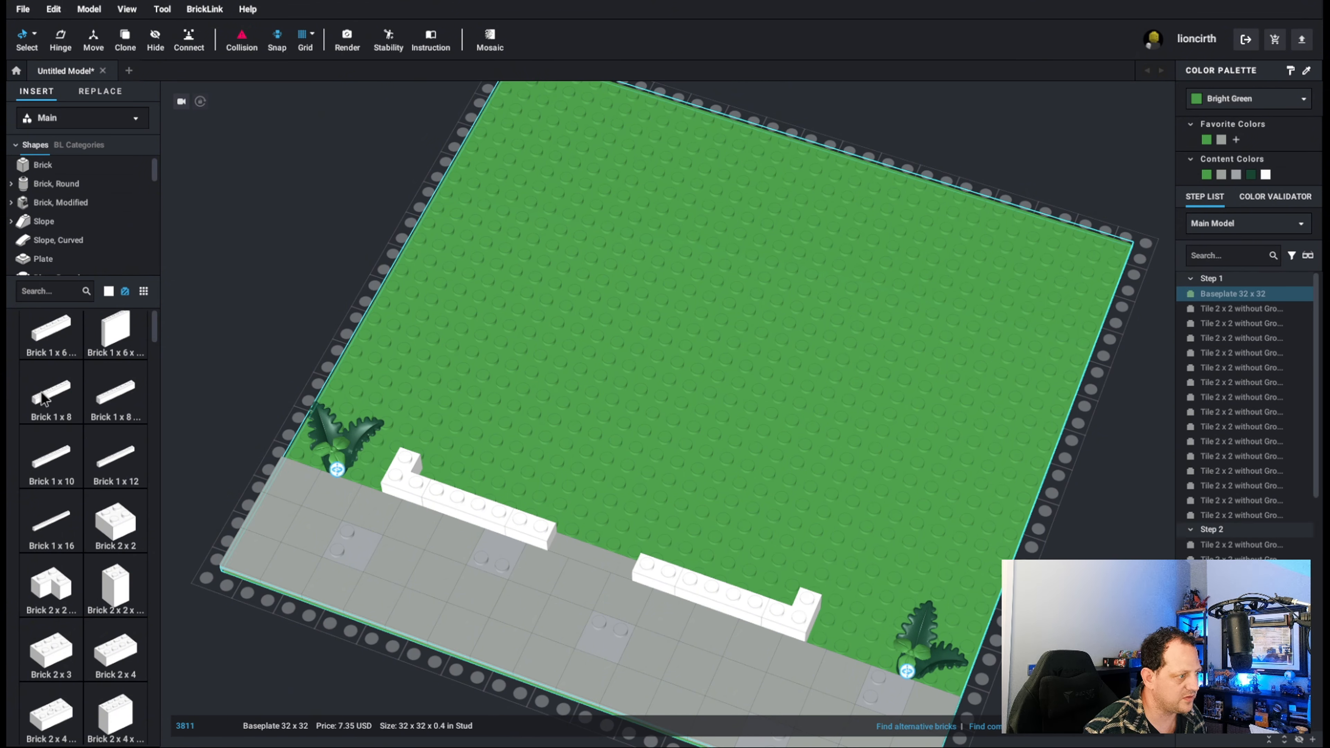
# Build the left wall back from its corner with three rotated Brick 1 x 6 without Bottom Tubes, with Cross Supports.
pyautogui.click(59, 338)
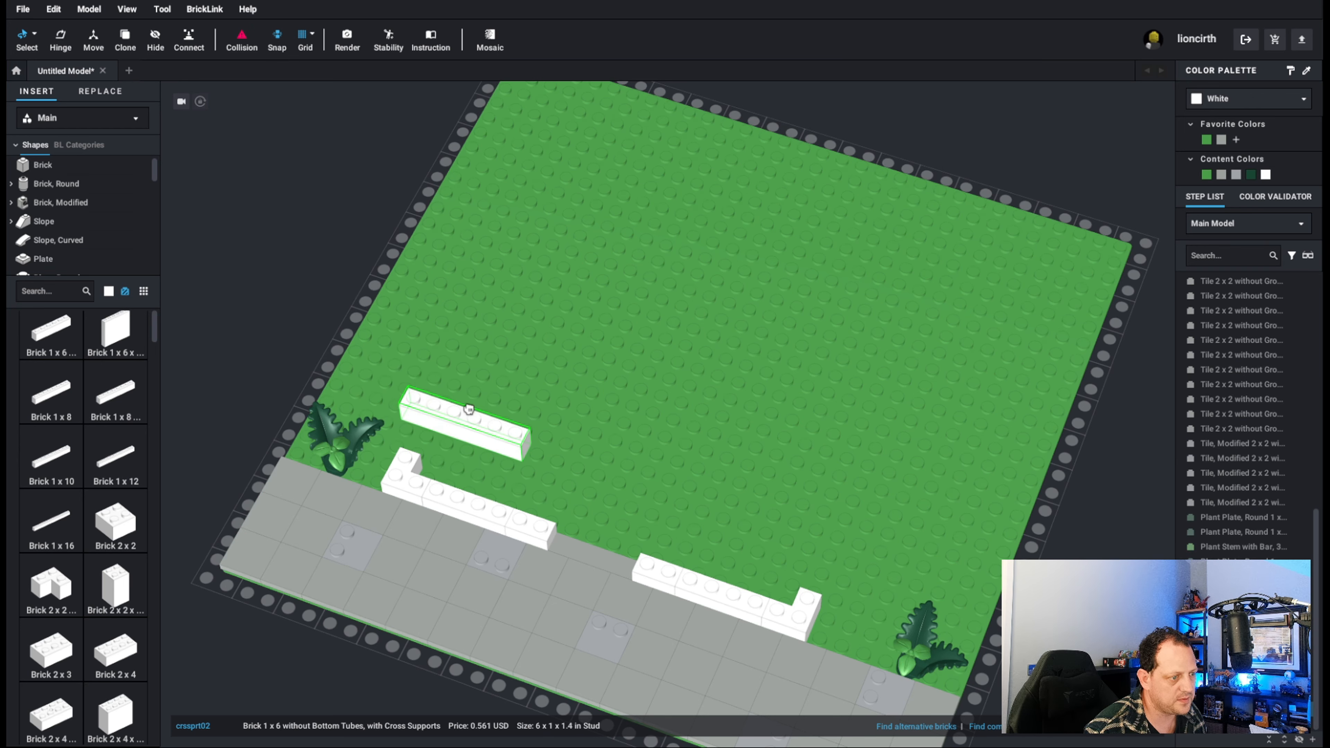
pyautogui.click(458, 412)
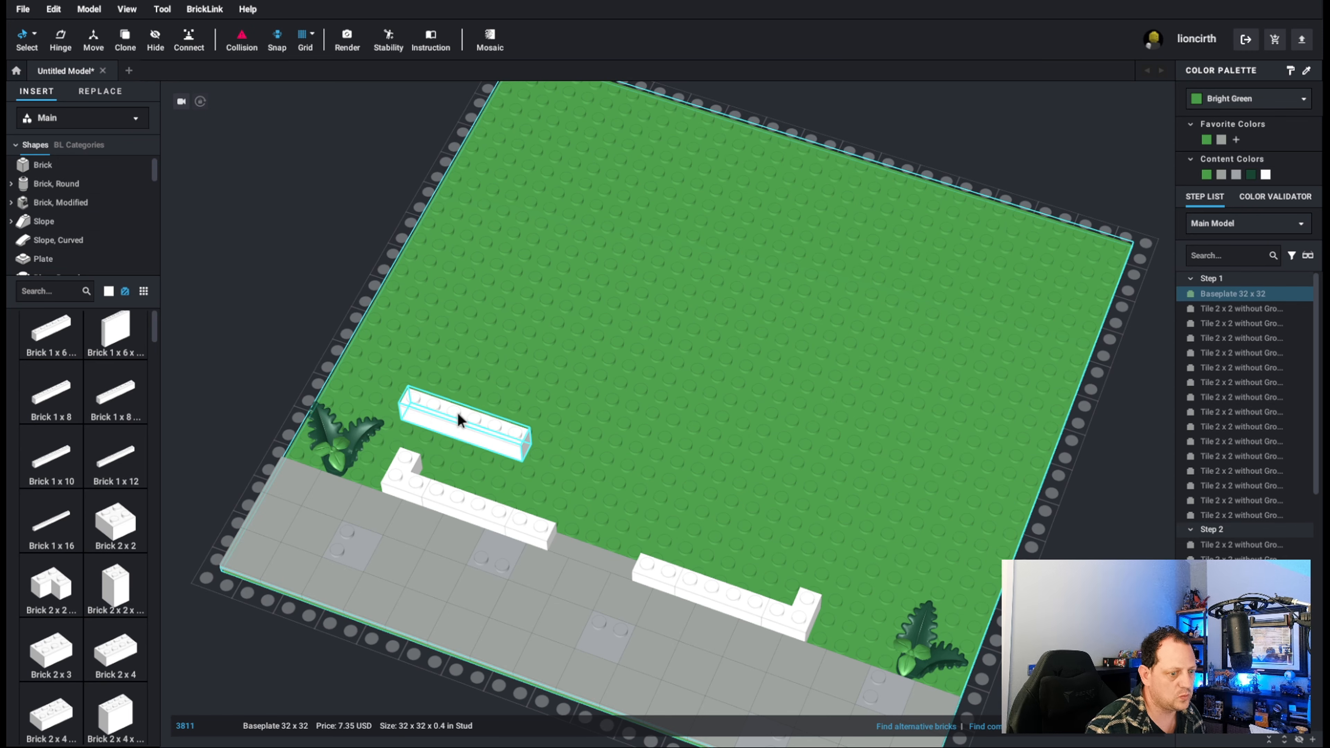
pyautogui.click(458, 413)
pyautogui.press('Right')
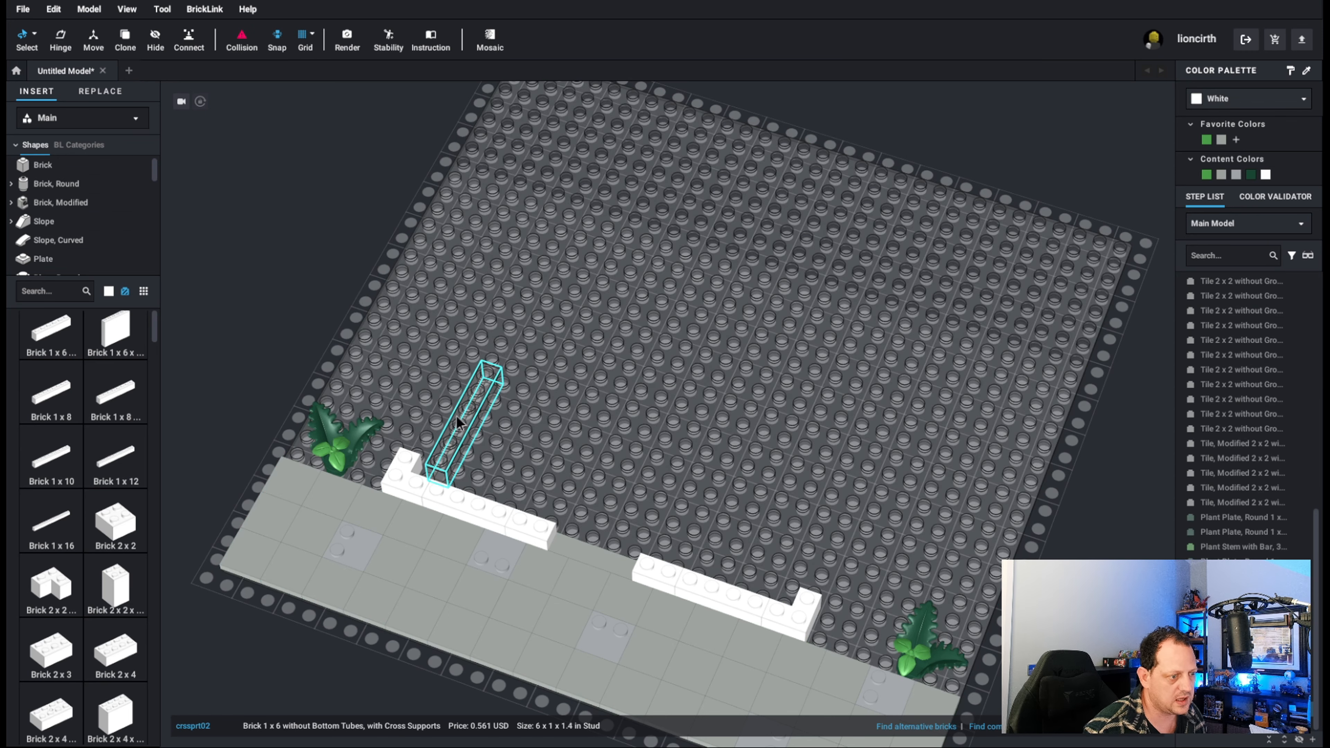
pyautogui.moveTo(457, 416); pyautogui.dragTo(505, 307)
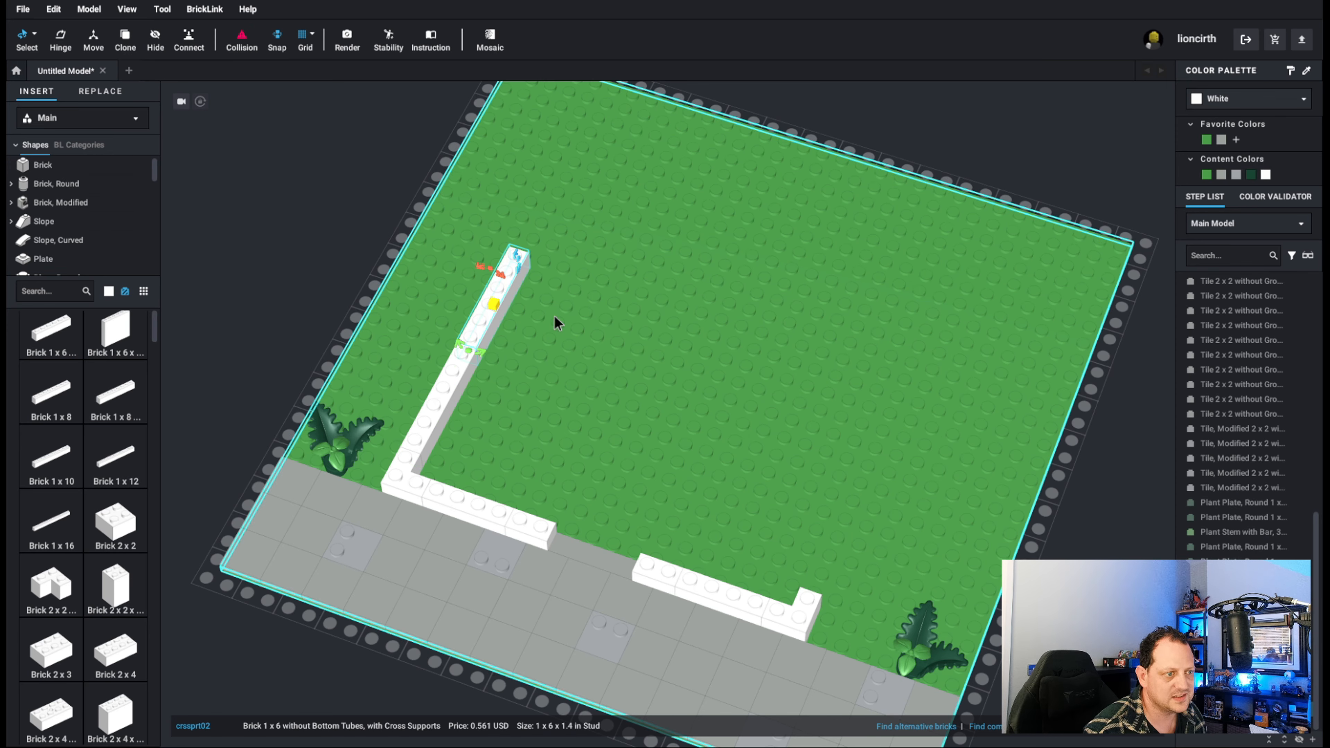
pyautogui.hotkey('ctrl', 'v')
pyautogui.click(542, 210)
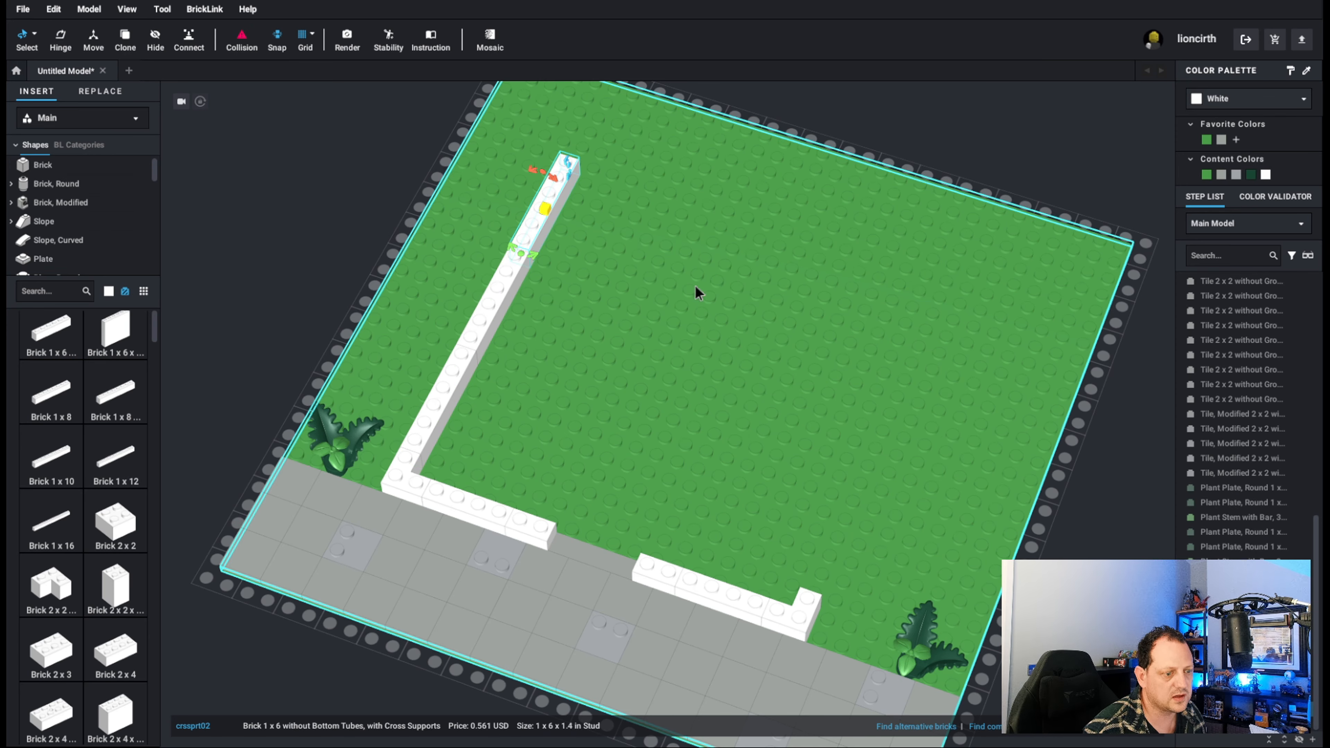
# Build the matching right wall back from its front corner with three copies of the 1 x 6 brick.
pyautogui.hotkey('ctrl', 'v')
pyautogui.click(835, 550)
pyautogui.hotkey('ctrl', 'v')
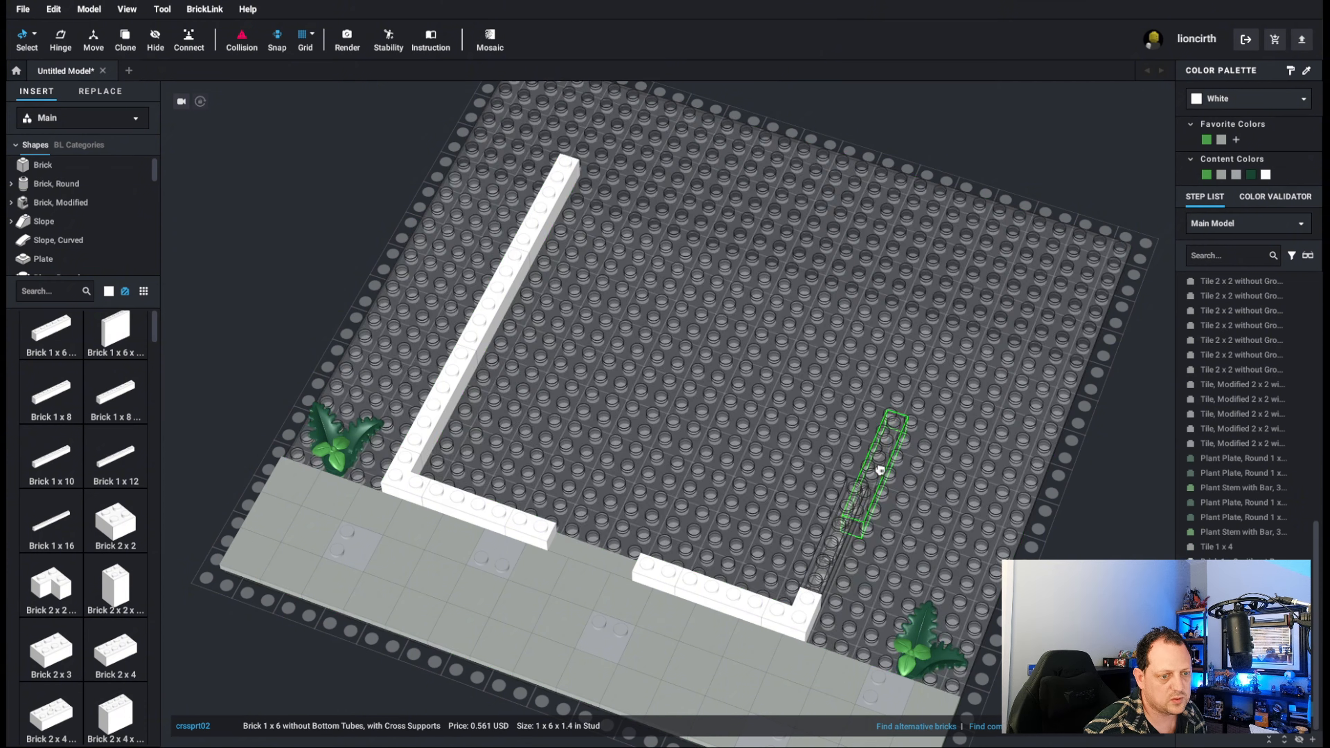
pyautogui.click(893, 429)
pyautogui.hotkey('ctrl', 'v')
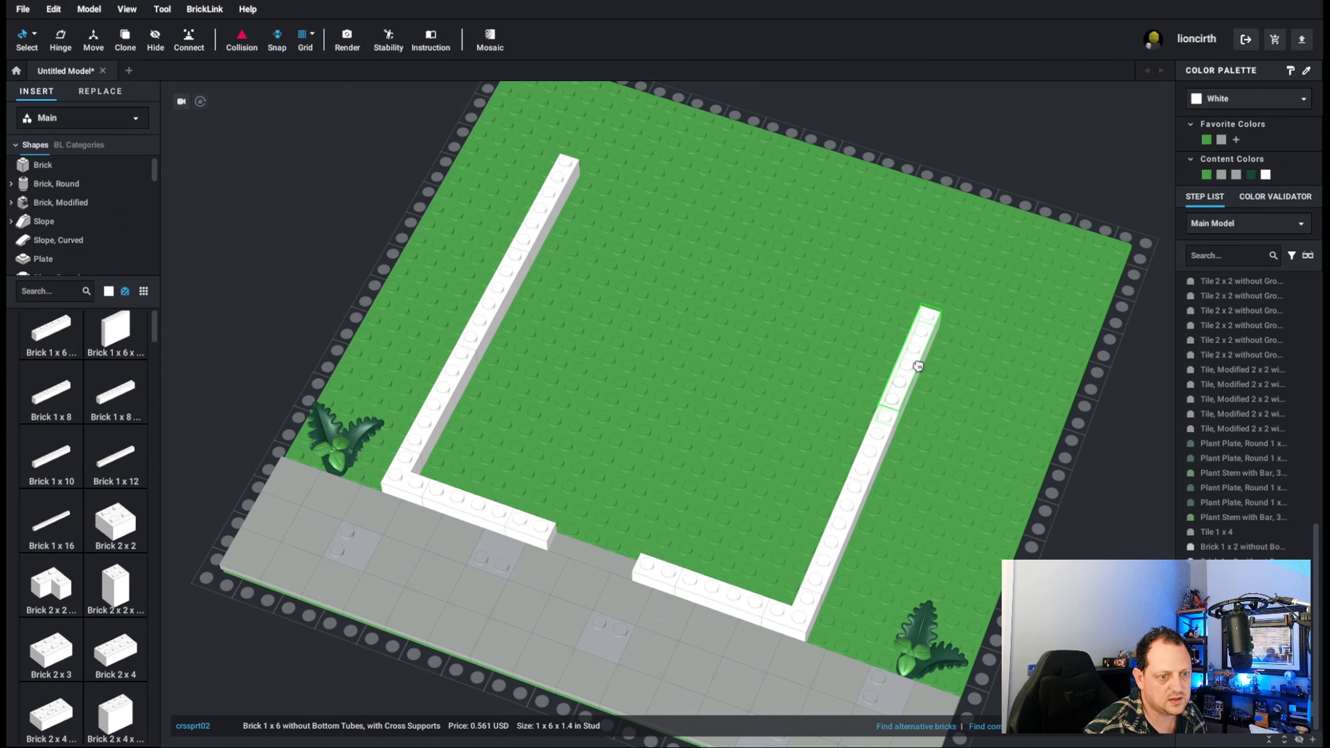
pyautogui.click(923, 331)
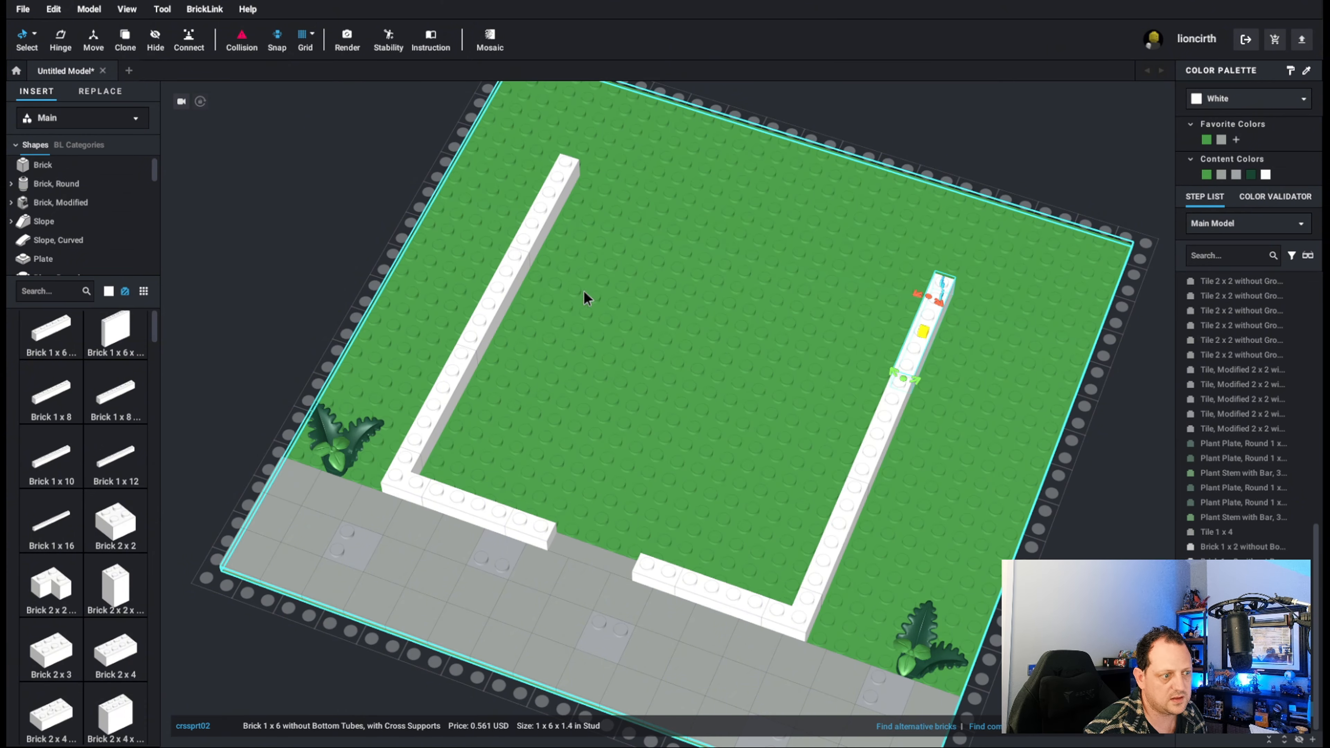
# Copy the front-left corner brick to the back end of the left wall and delete the stray 1 x 6 brick copied with it.
pyautogui.keyDown('ctrl'); pyautogui.click(413, 484); pyautogui.keyUp('ctrl')
pyautogui.hotkey('ctrl', 'c')
pyautogui.hotkey('ctrl', 'v')
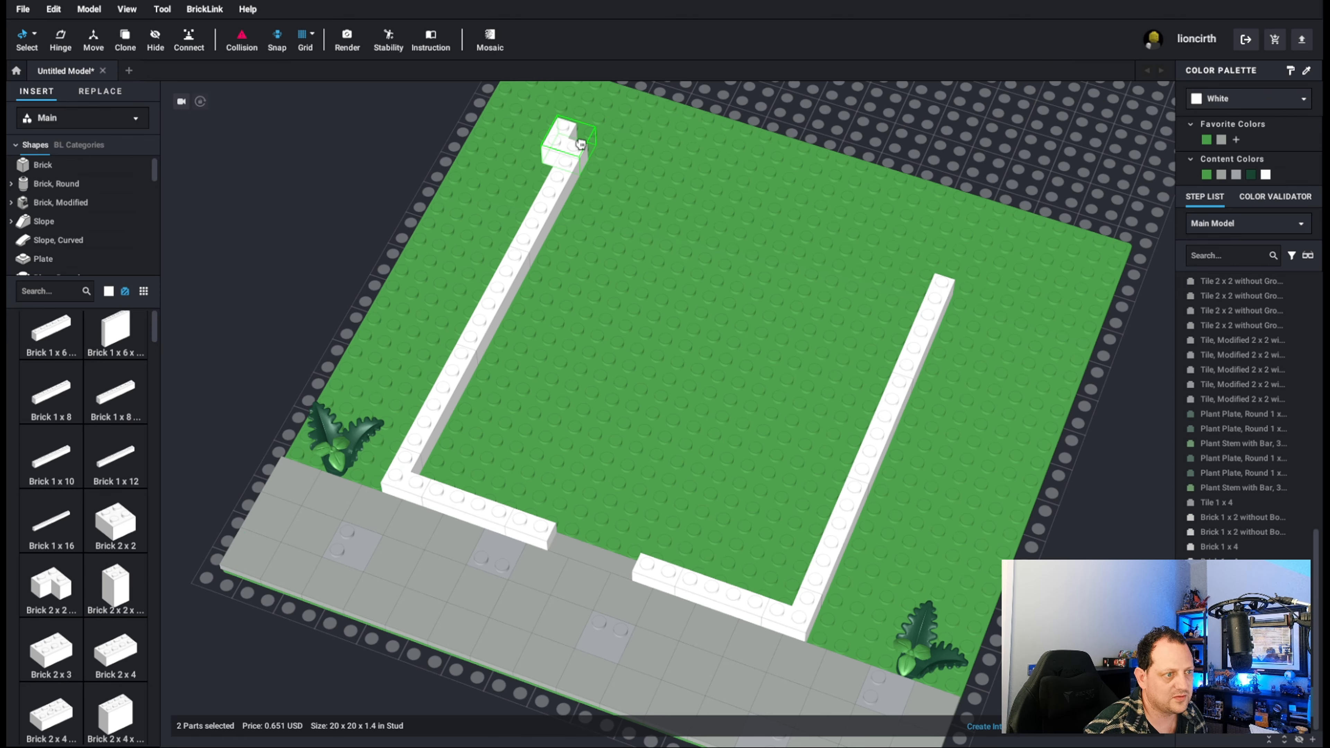
pyautogui.click(600, 150)
pyautogui.scroll(-5, 724, 202)
pyautogui.click(948, 156)
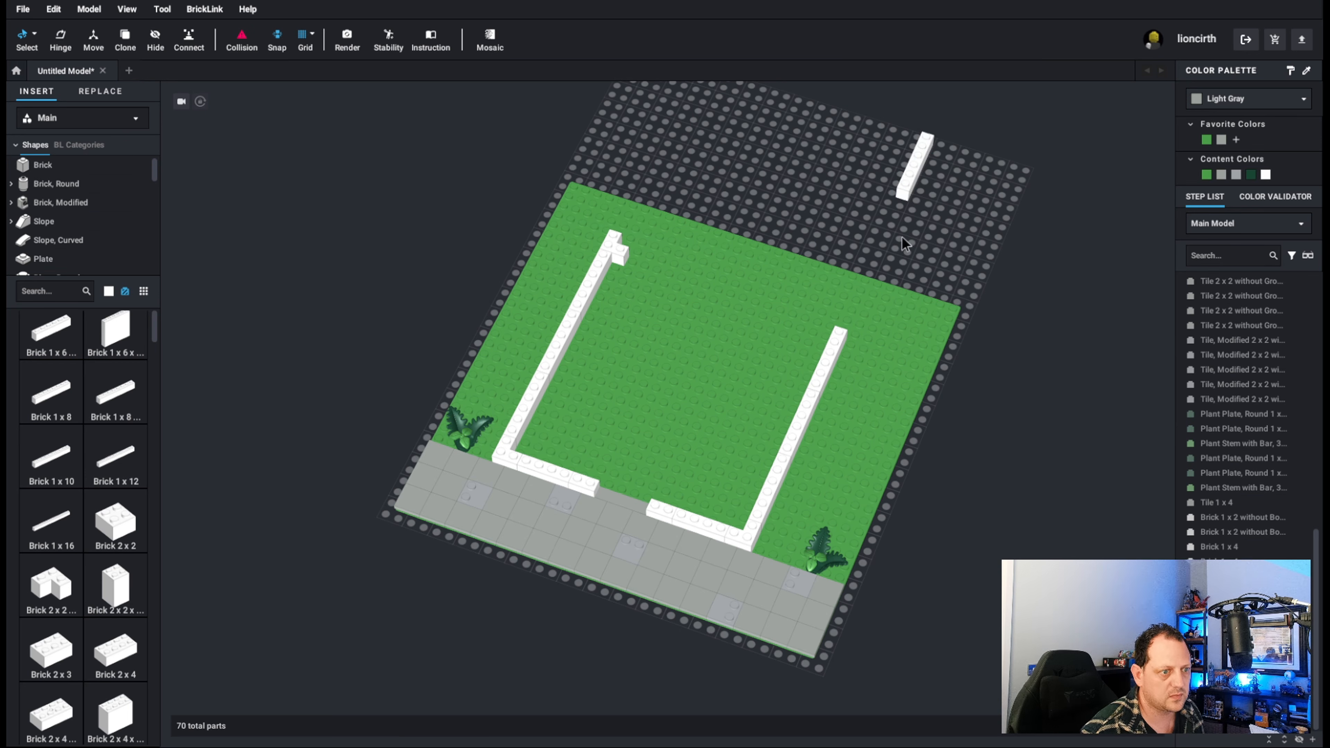
pyautogui.click(905, 190)
pyautogui.press('Delete')
# Turn the back-left corner brick along the back wall line and put a matching corner brick on the right wall's back end.
pyautogui.click(610, 245)
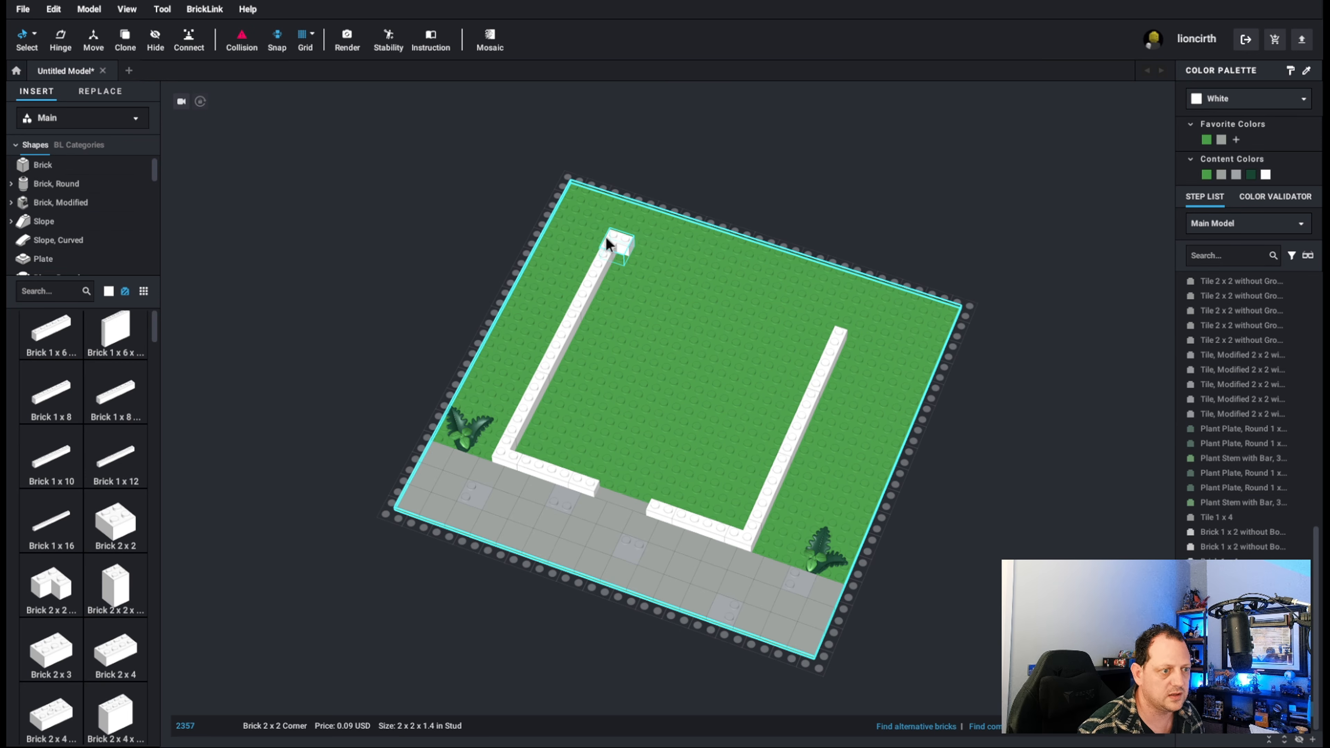
pyautogui.hotkey('ctrl', 'v')
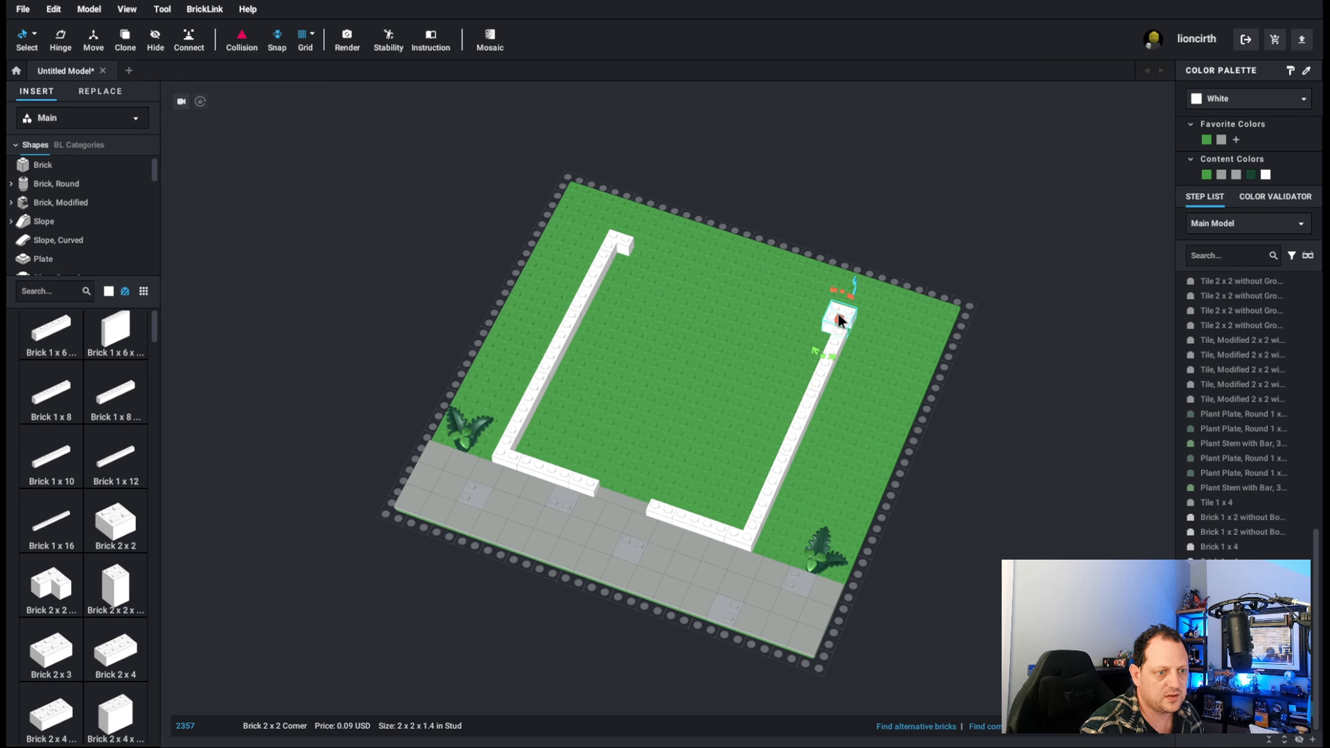
pyautogui.click(838, 319)
pyautogui.click(756, 419)
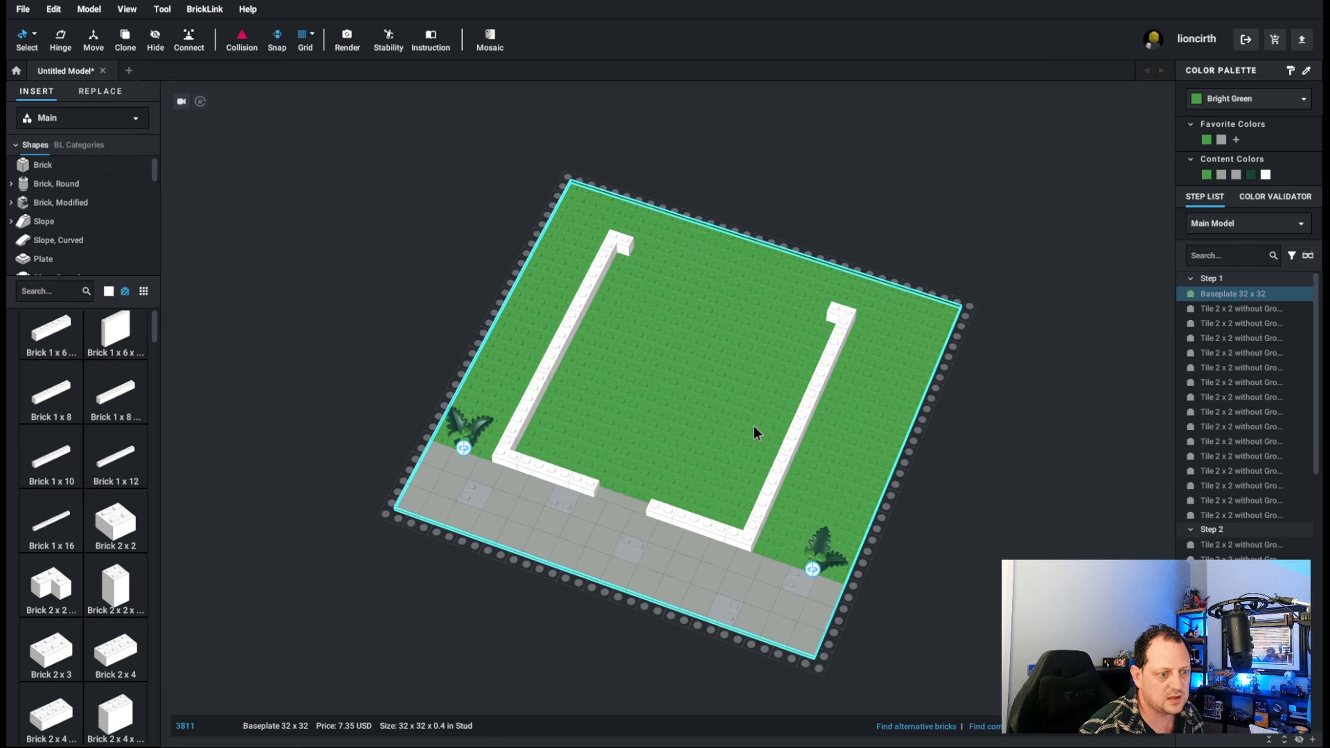
# Build the back wall from the right corner with three end-to-end copies of the Brick 1 x 4.
pyautogui.click(712, 538)
pyautogui.hotkey('ctrl', 'c')
pyautogui.hotkey('ctrl', 'v')
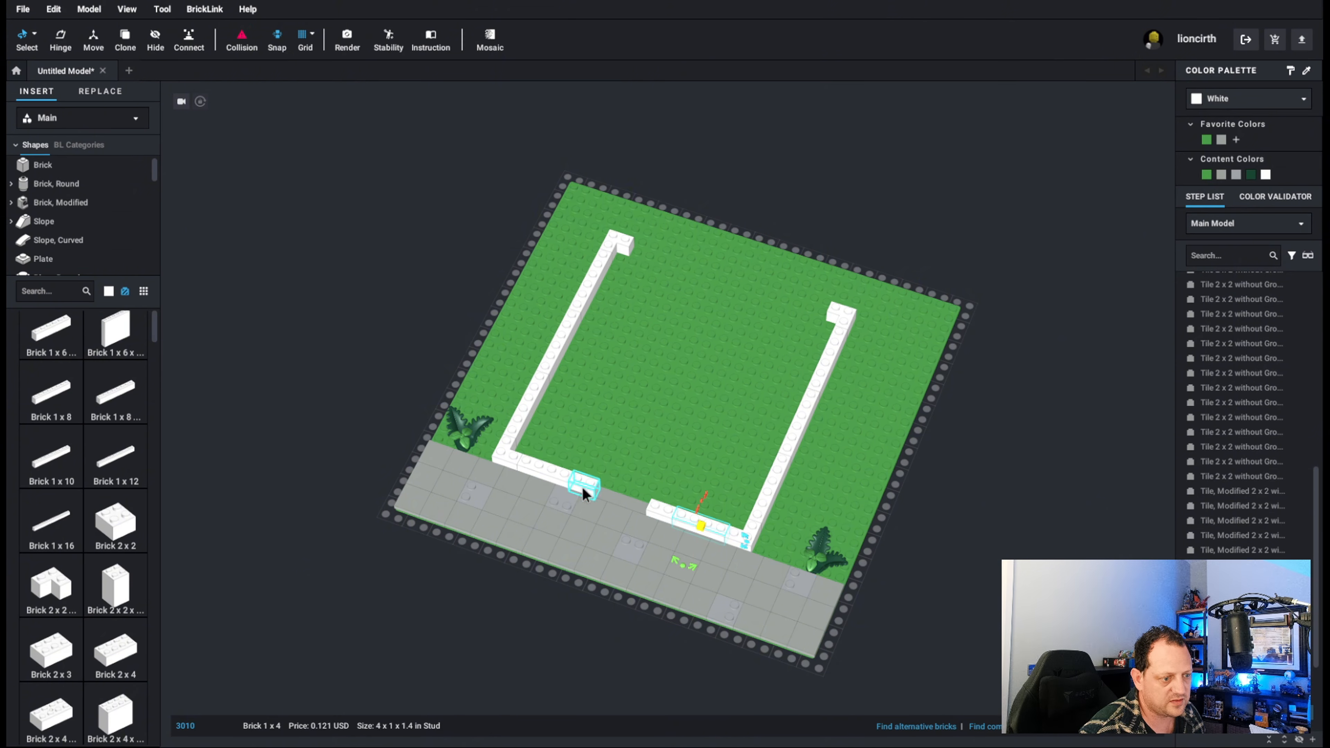
pyautogui.click(802, 307)
pyautogui.hotkey('ctrl', 'v')
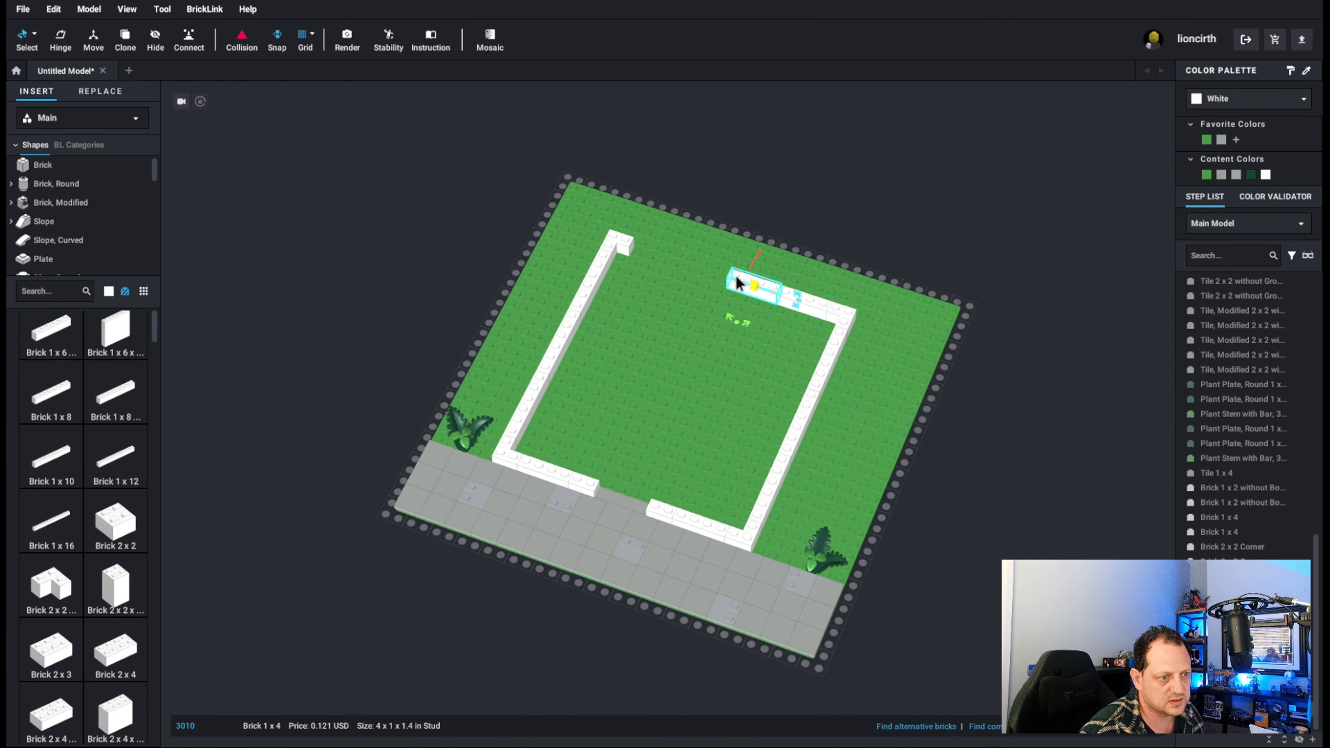
pyautogui.hotkey('ctrl', 'v')
pyautogui.click(710, 276)
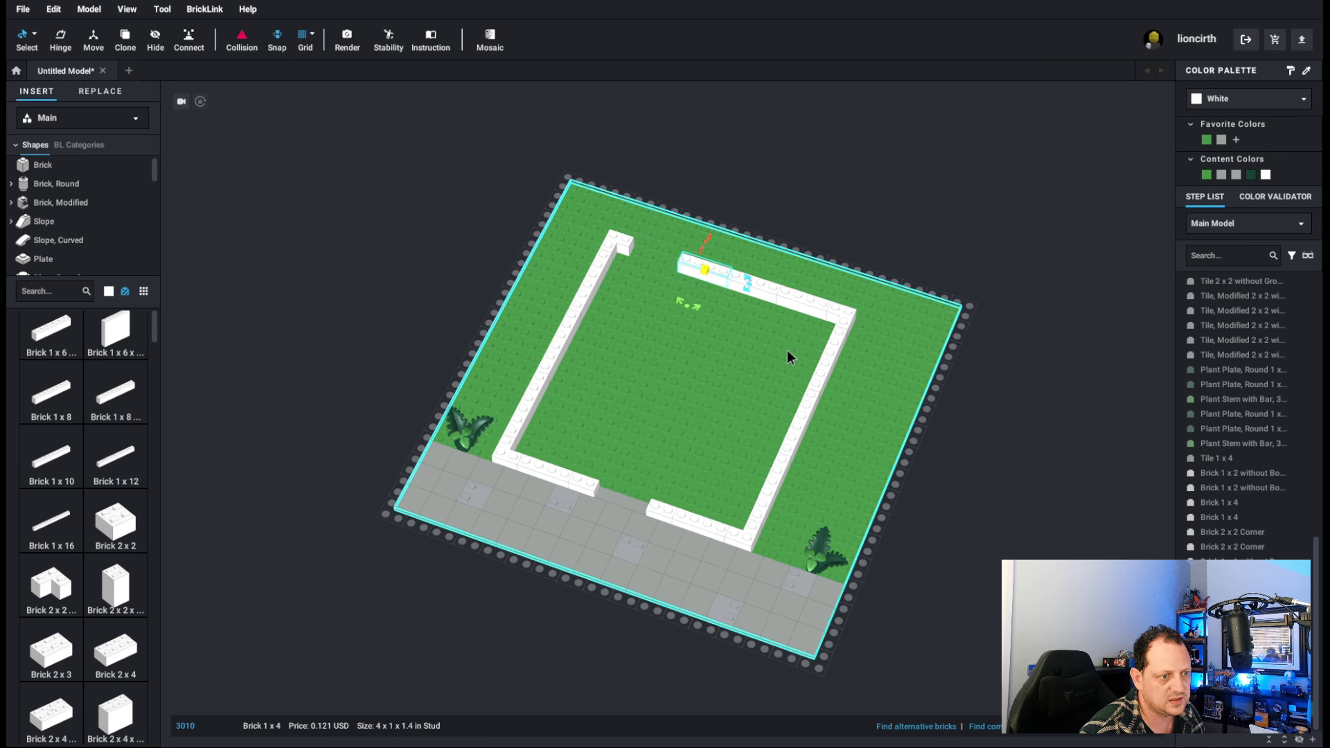
# Copy the Light Gray Tile 1 x 4 from the front doorway into the remaining gap in the back wall.
pyautogui.click(620, 505)
pyautogui.hotkey('ctrl', 'c')
pyautogui.hotkey('ctrl', 'v')
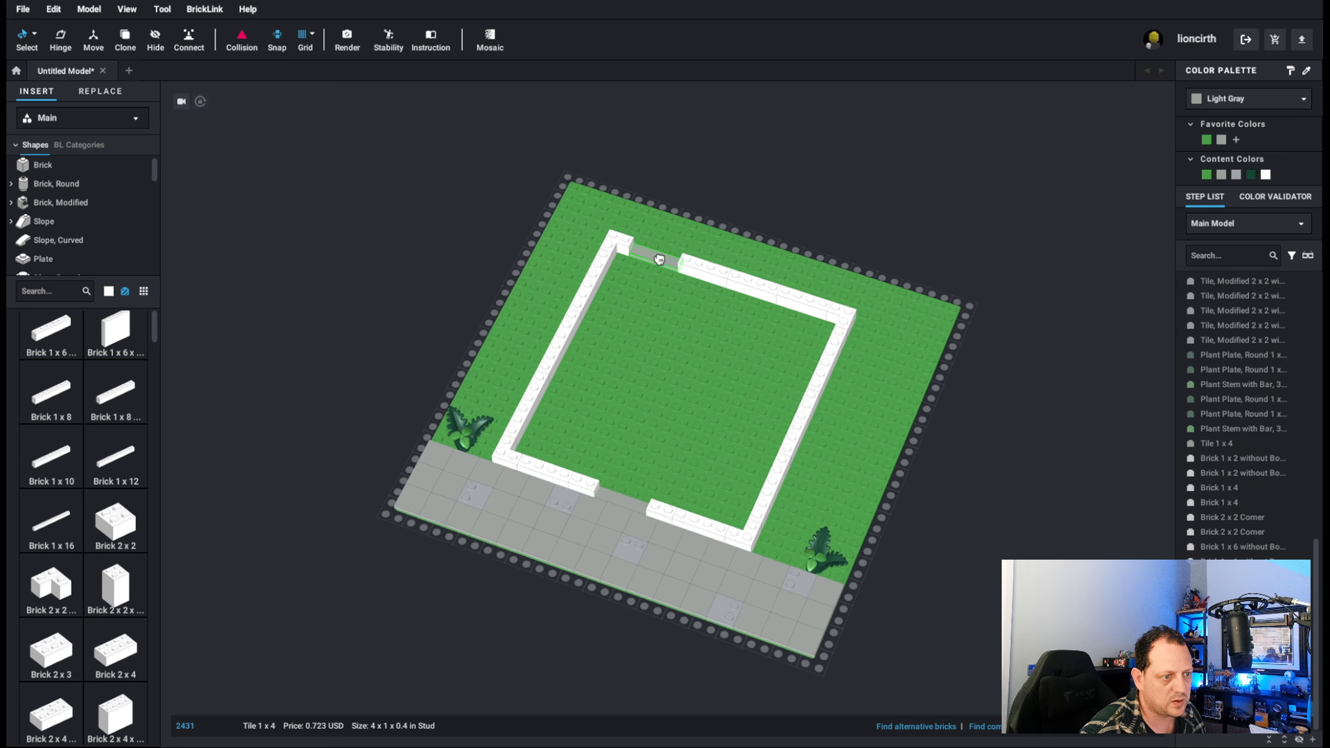
pyautogui.click(659, 259)
pyautogui.click(919, 364)
pyautogui.moveTo(662, 361); pyautogui.dragTo(673, 337, button='right')
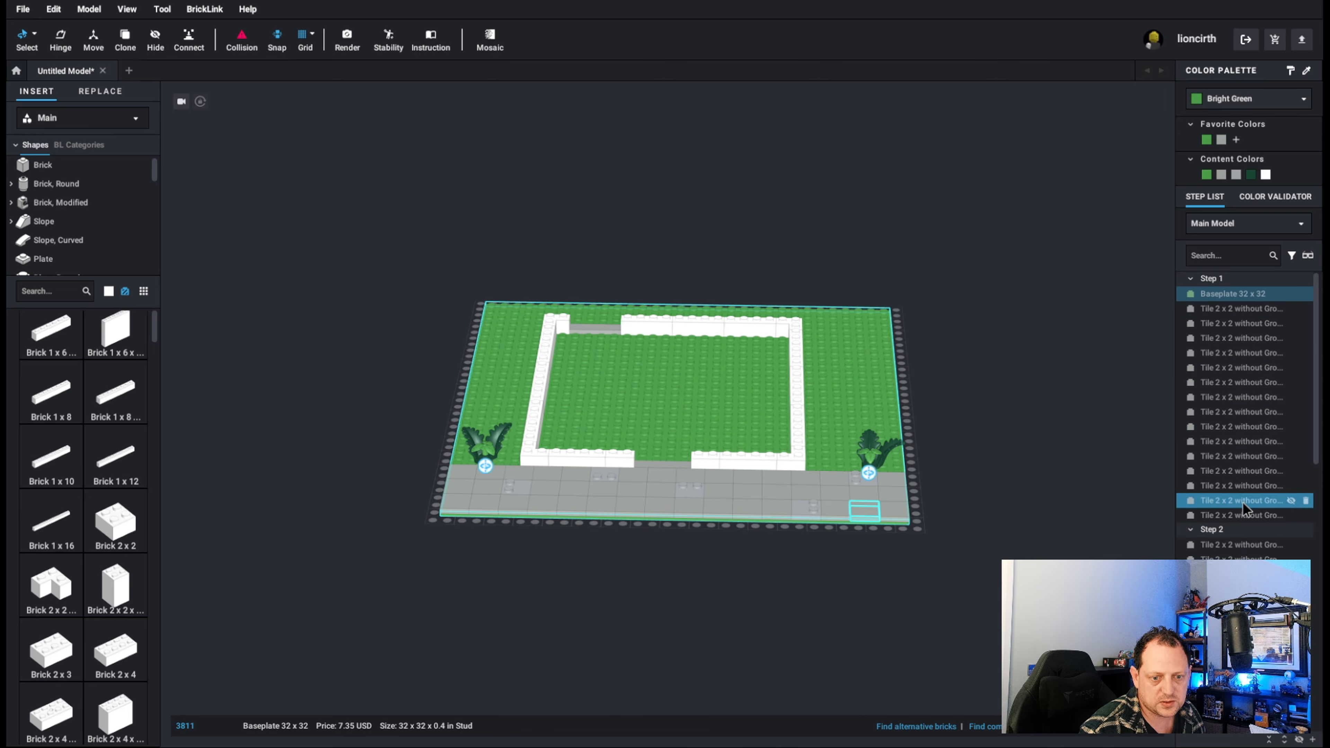
# Examine how the parts are distributed between Step 1 and Step 2 in the step list.
pyautogui.click(1191, 530)
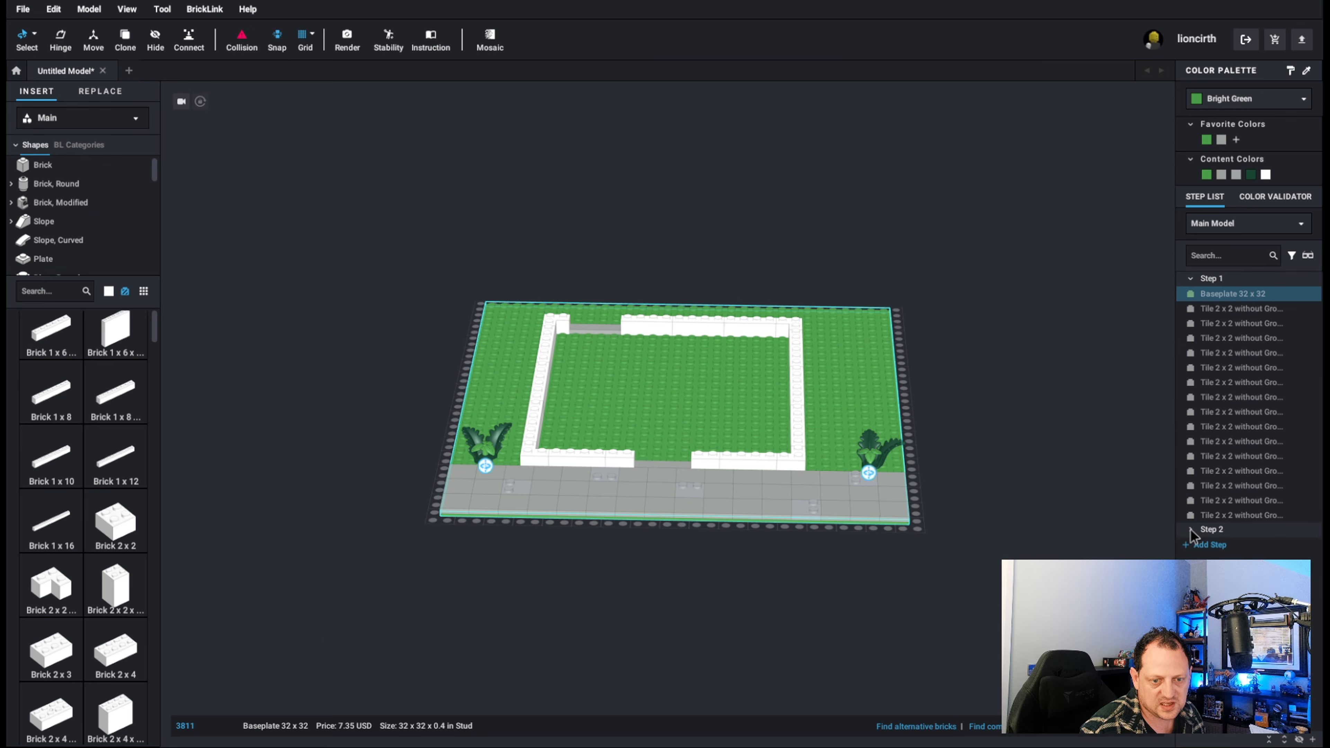
pyautogui.click(1191, 531)
pyautogui.click(1191, 280)
pyautogui.scroll(-3, 1245, 432)
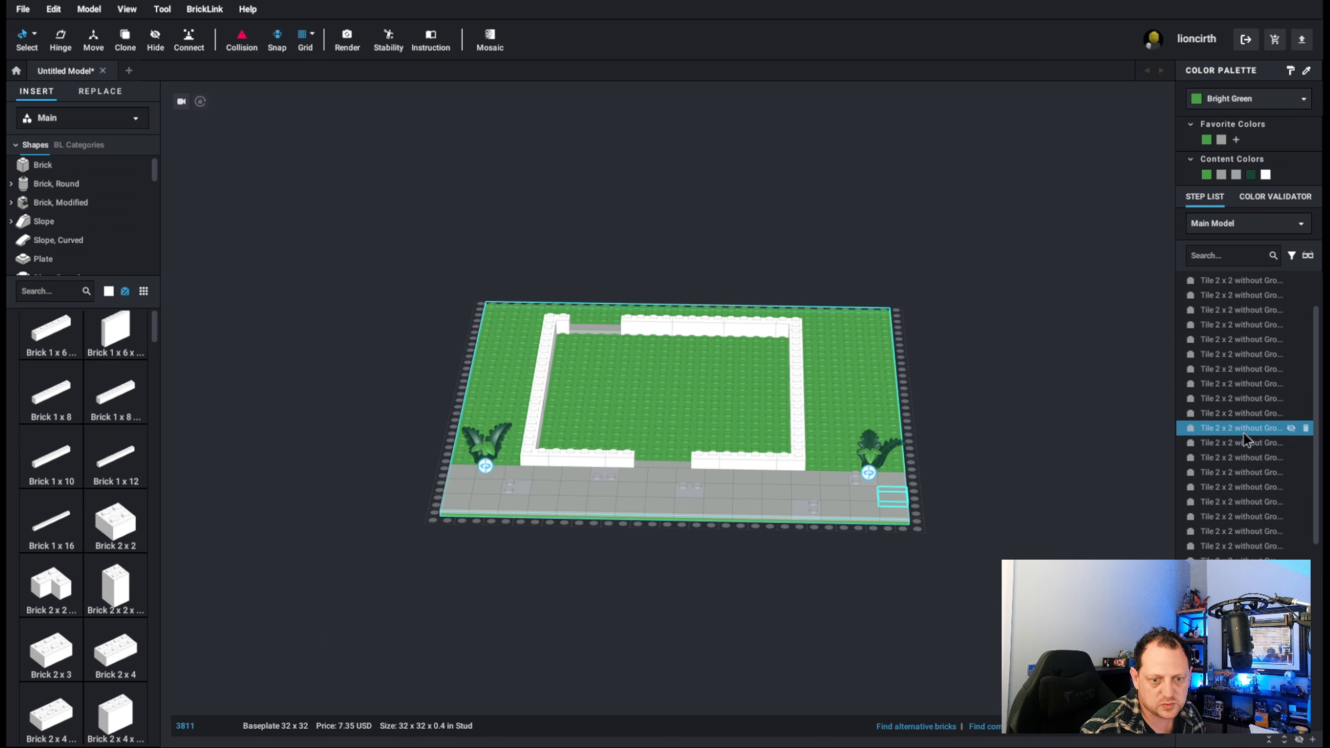
pyautogui.scroll(-5, 1244, 439)
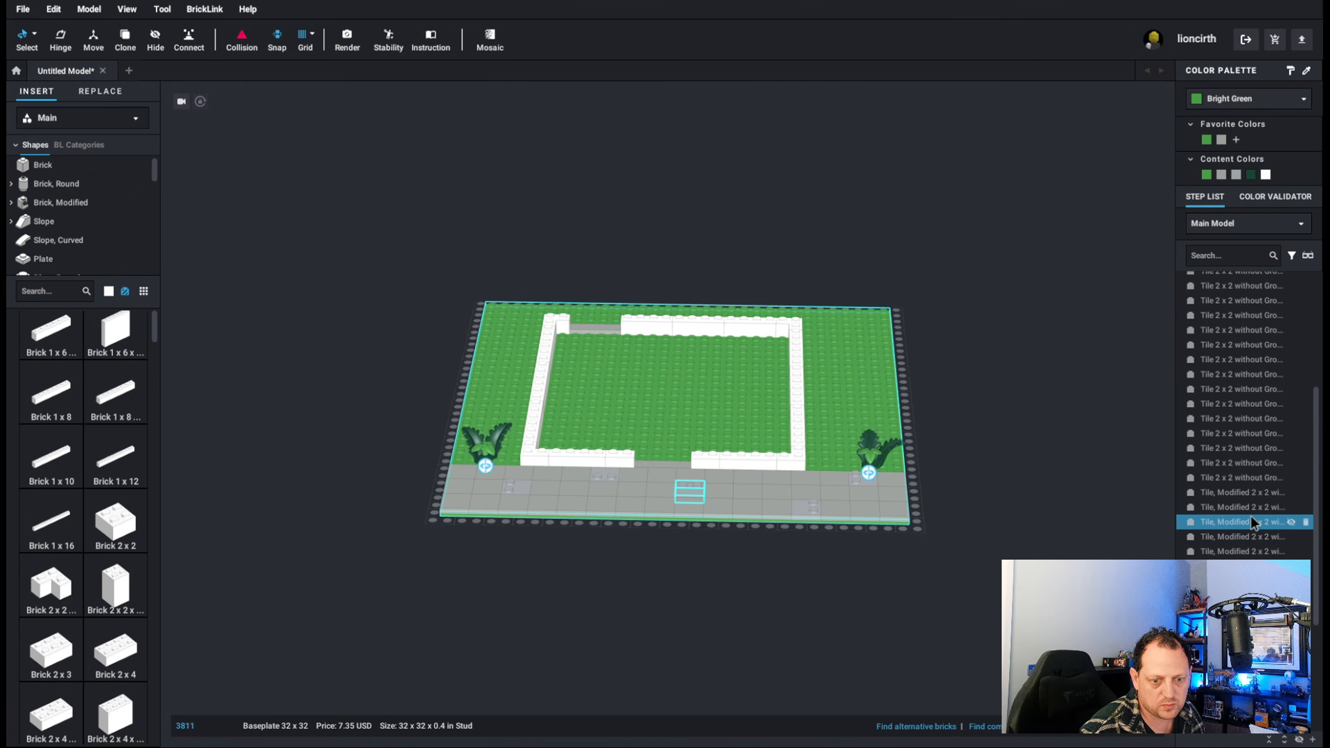
pyautogui.scroll(-1, 1253, 537)
pyautogui.scroll(6, 1252, 566)
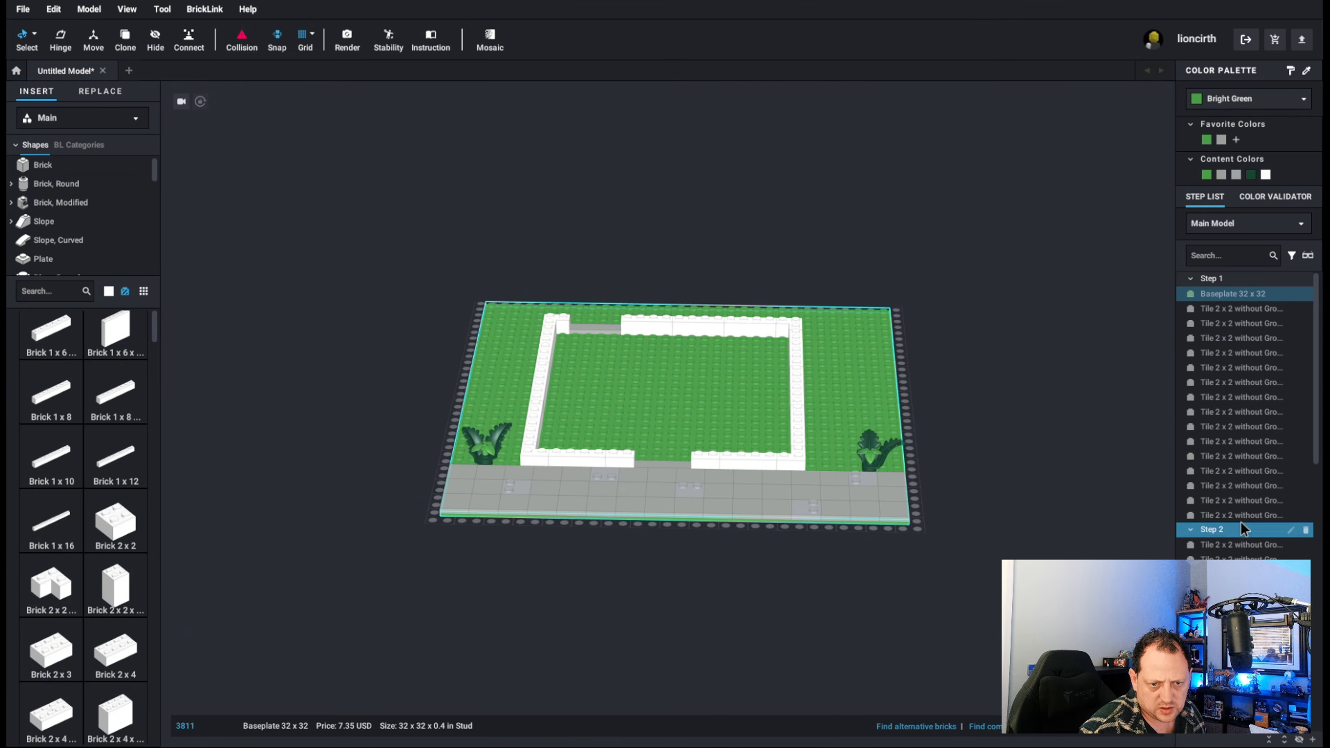
pyautogui.scroll(-4, 1250, 466)
pyautogui.scroll(-5, 1250, 466)
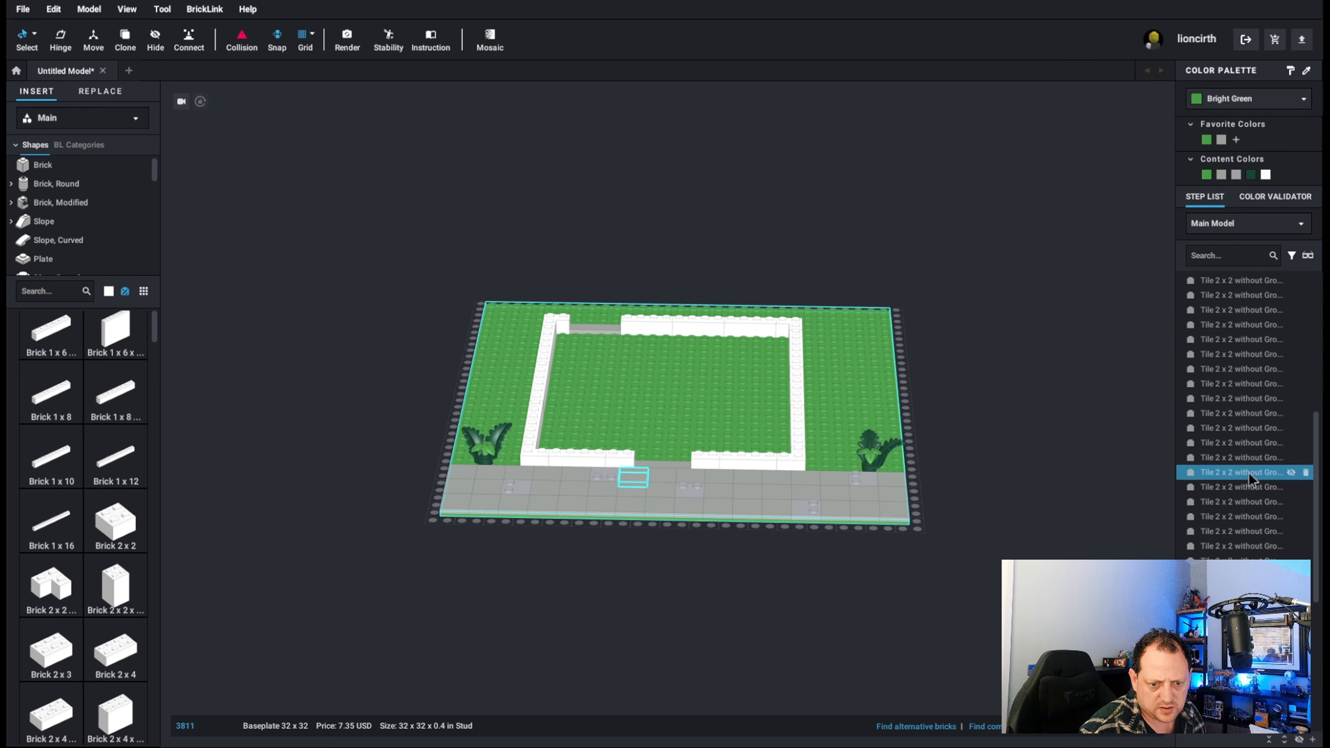
# Move all six plant plates and plant stems from the pavement tiles' step into their own Step 3.
pyautogui.click(1241, 516)
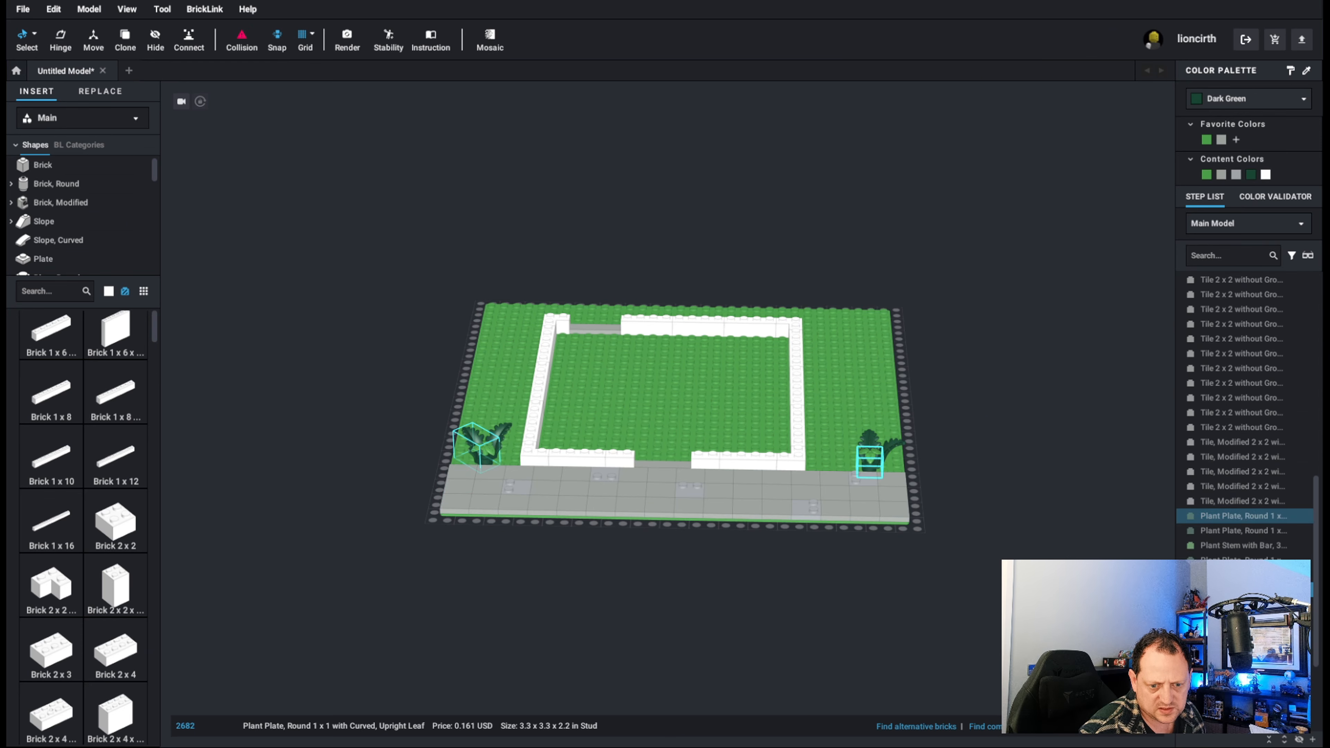
pyautogui.keyDown('ctrl'); pyautogui.click(1236, 589); pyautogui.keyUp('ctrl')
pyautogui.keyDown('ctrl'); pyautogui.click(1235, 575); pyautogui.keyUp('ctrl')
pyautogui.keyDown('ctrl'); pyautogui.click(1234, 560); pyautogui.keyUp('ctrl')
pyautogui.keyDown('ctrl'); pyautogui.click(1236, 532); pyautogui.keyUp('ctrl')
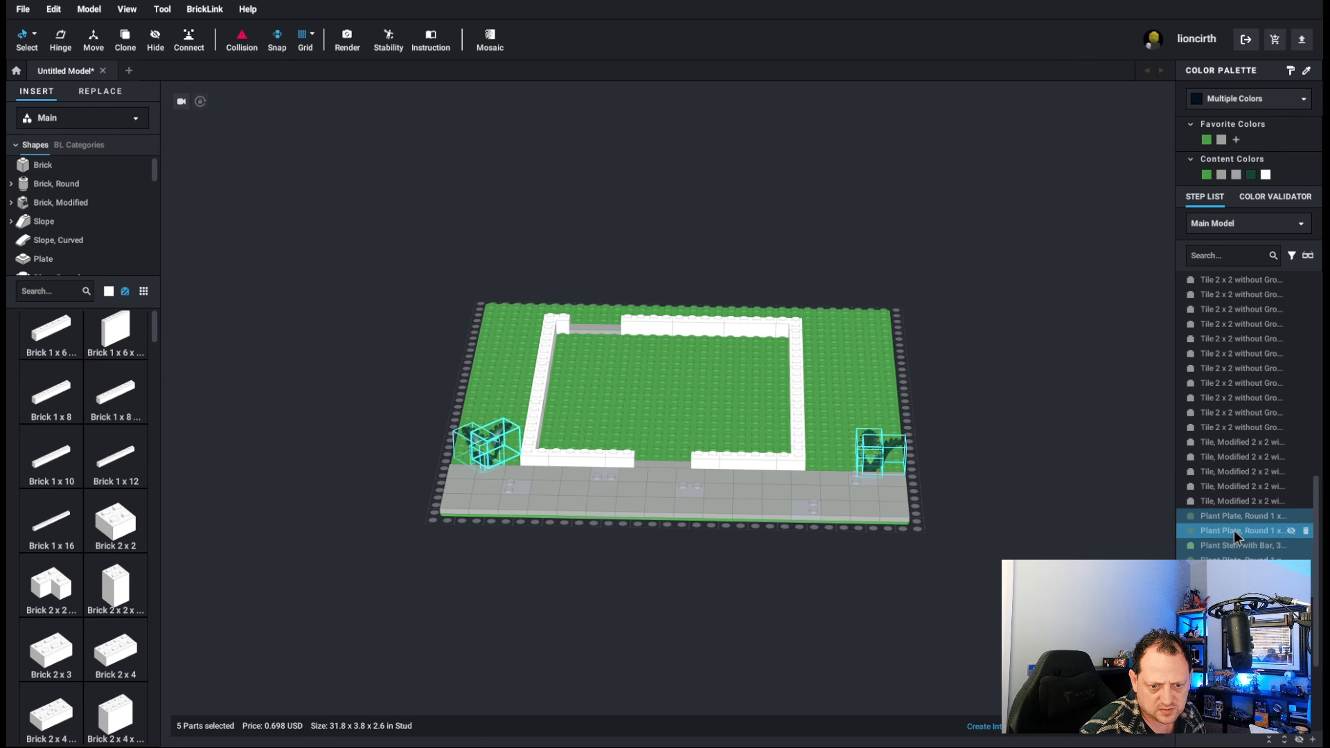
pyautogui.scroll(-3, 1256, 545)
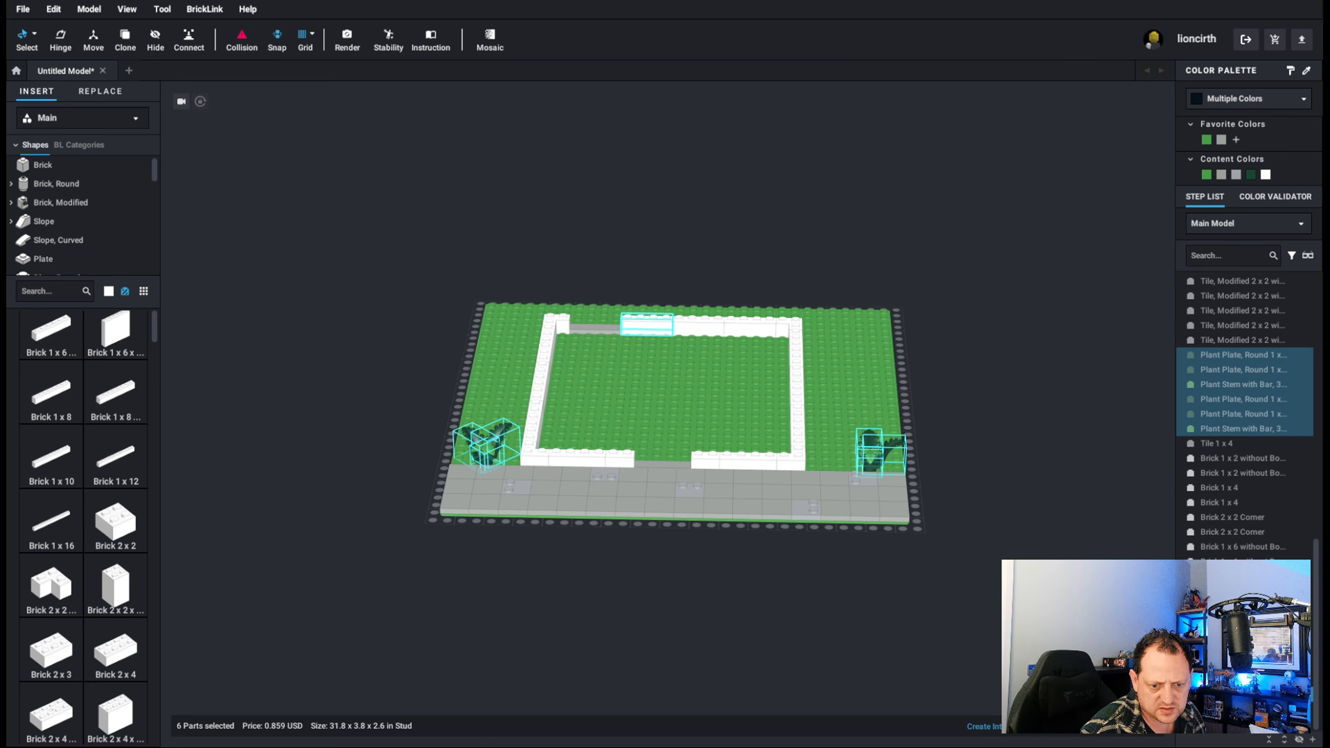
pyautogui.scroll(-1, 1246, 419)
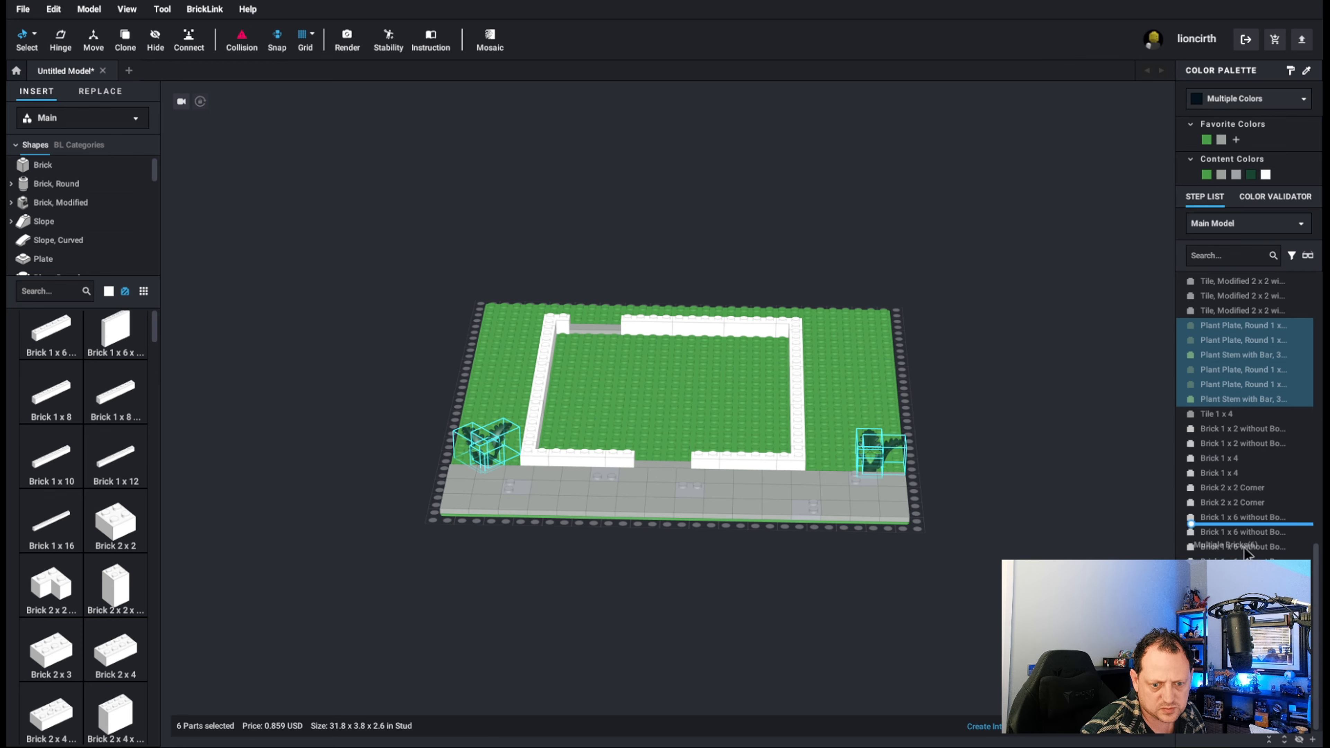
pyautogui.moveTo(1243, 369); pyautogui.dragTo(1249, 707)
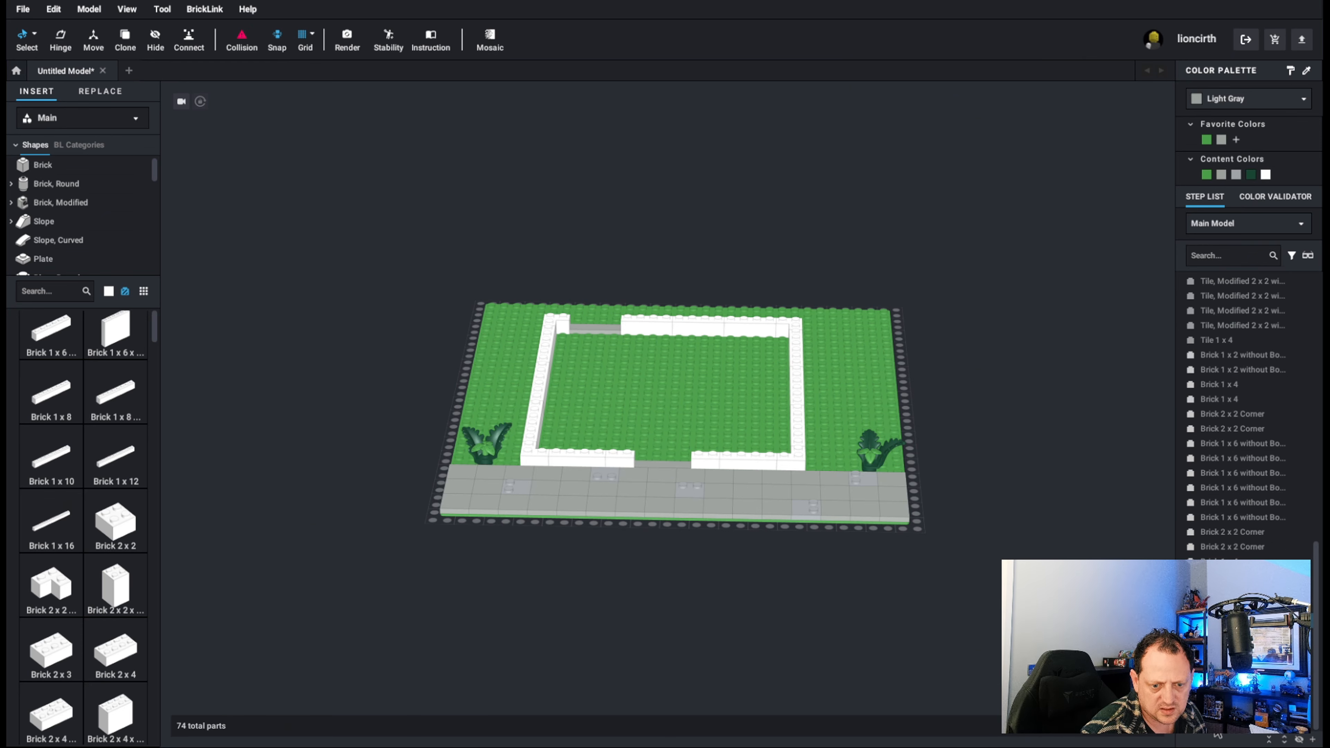
# Move the doorway Tile 1 x 4 parts and all the white wall bricks into a separate Step 4.
pyautogui.scroll(-1, 1249, 592)
pyautogui.click(596, 330)
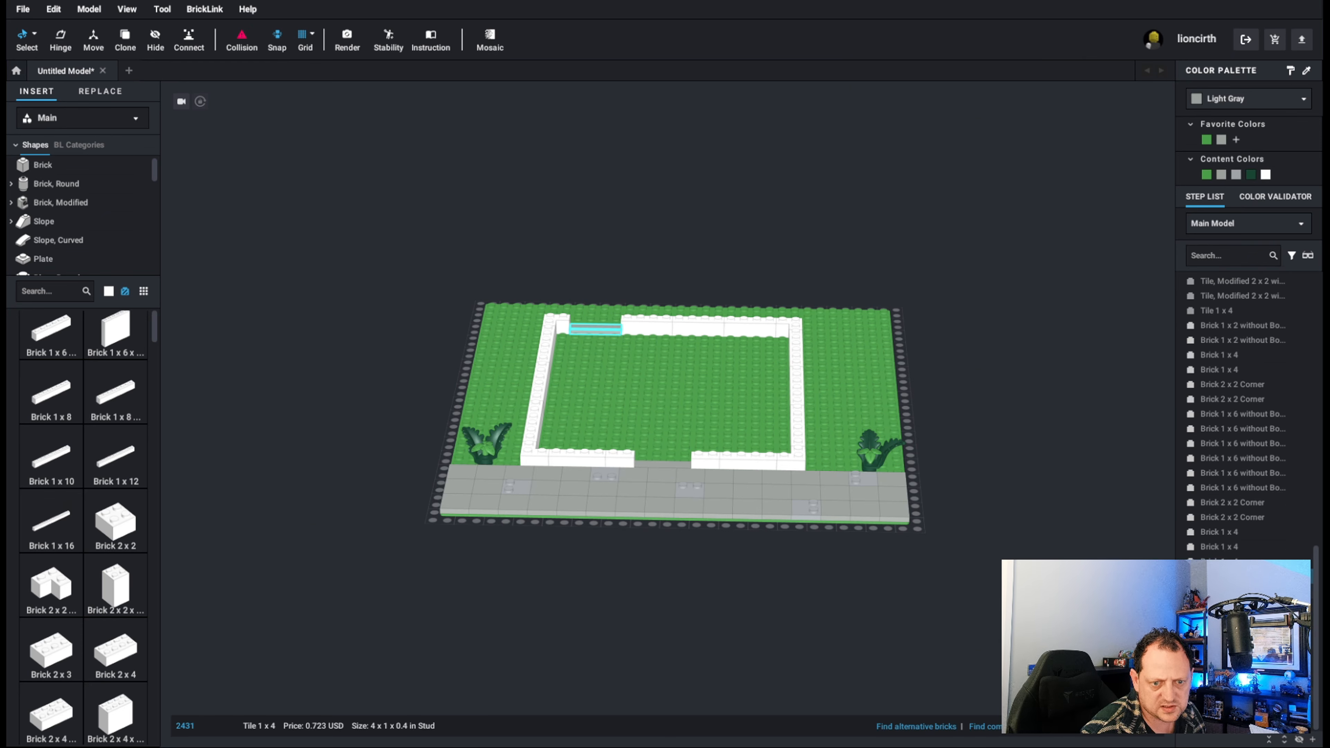
pyautogui.scroll(7, 1259, 507)
pyautogui.scroll(-1, 1217, 387)
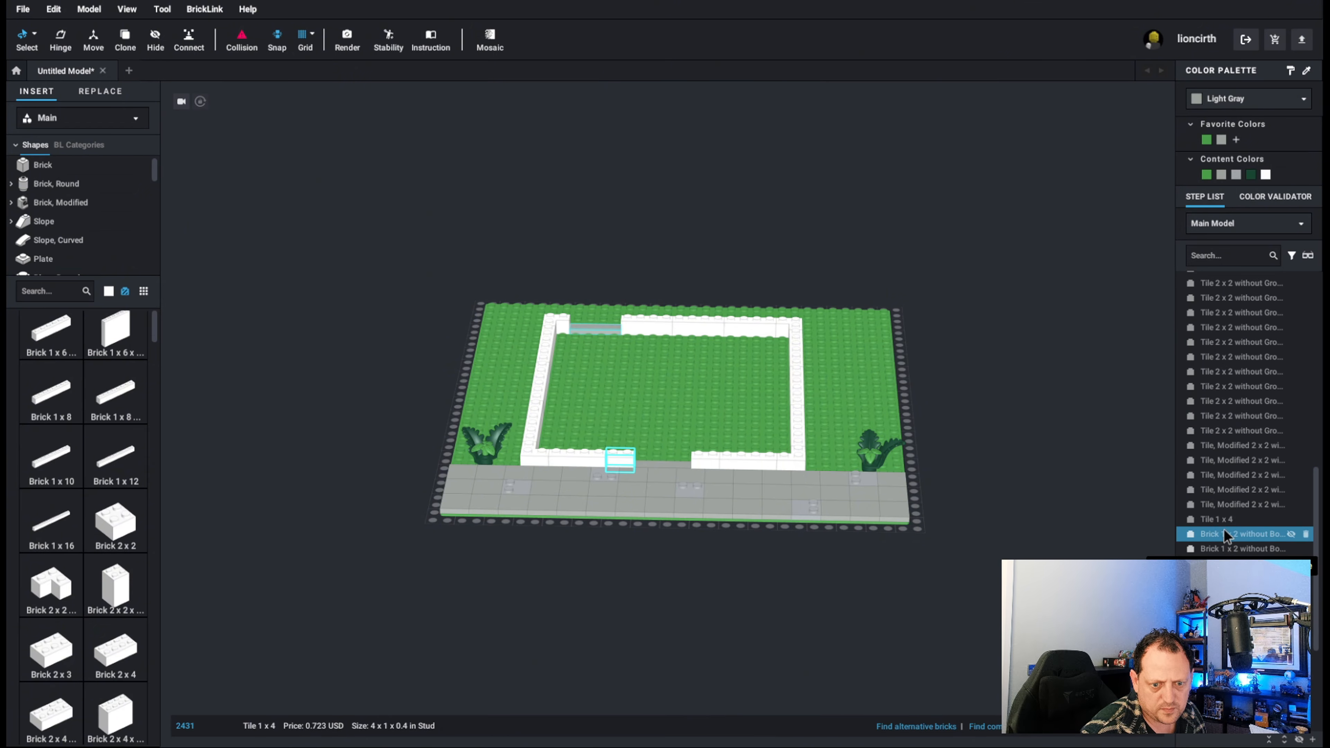
pyautogui.keyDown('shift'); pyautogui.click(1223, 524); pyautogui.keyUp('shift')
pyautogui.scroll(-4, 1231, 529)
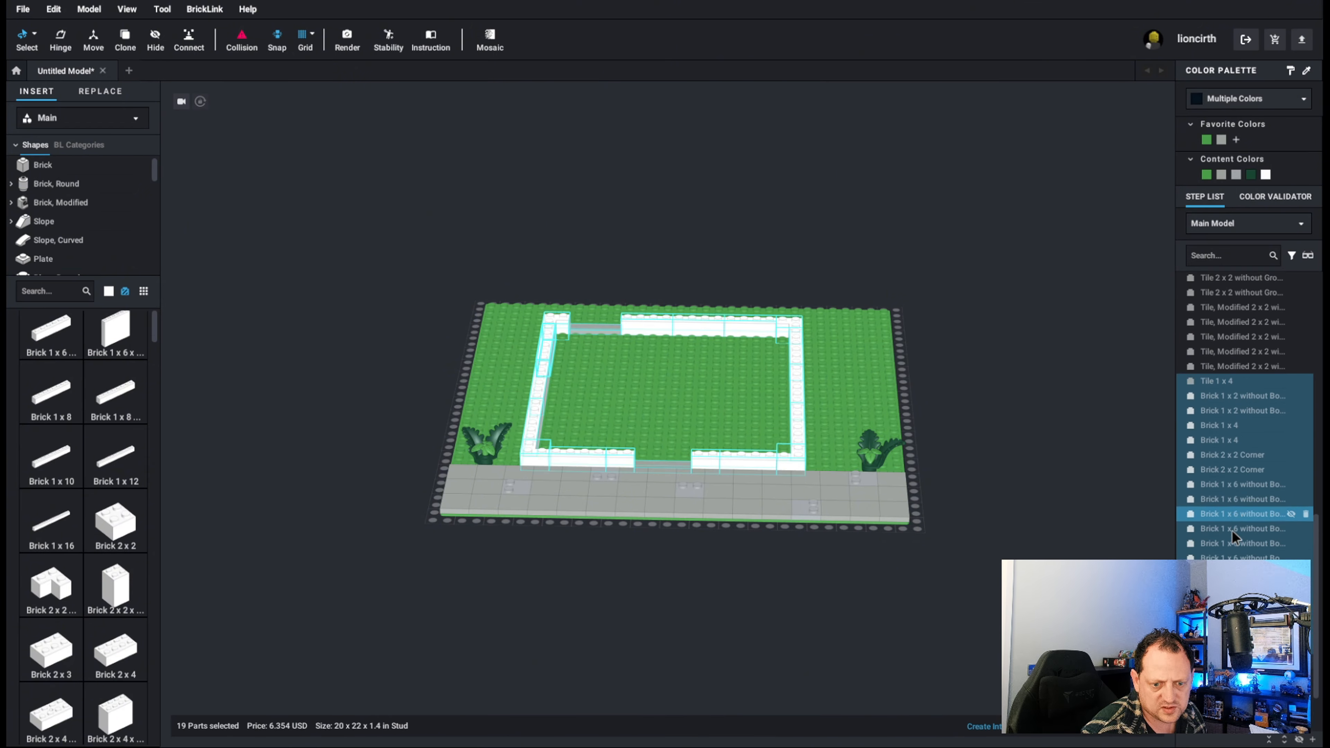
pyautogui.scroll(-3, 1233, 536)
pyautogui.moveTo(1234, 568); pyautogui.dragTo(1235, 704)
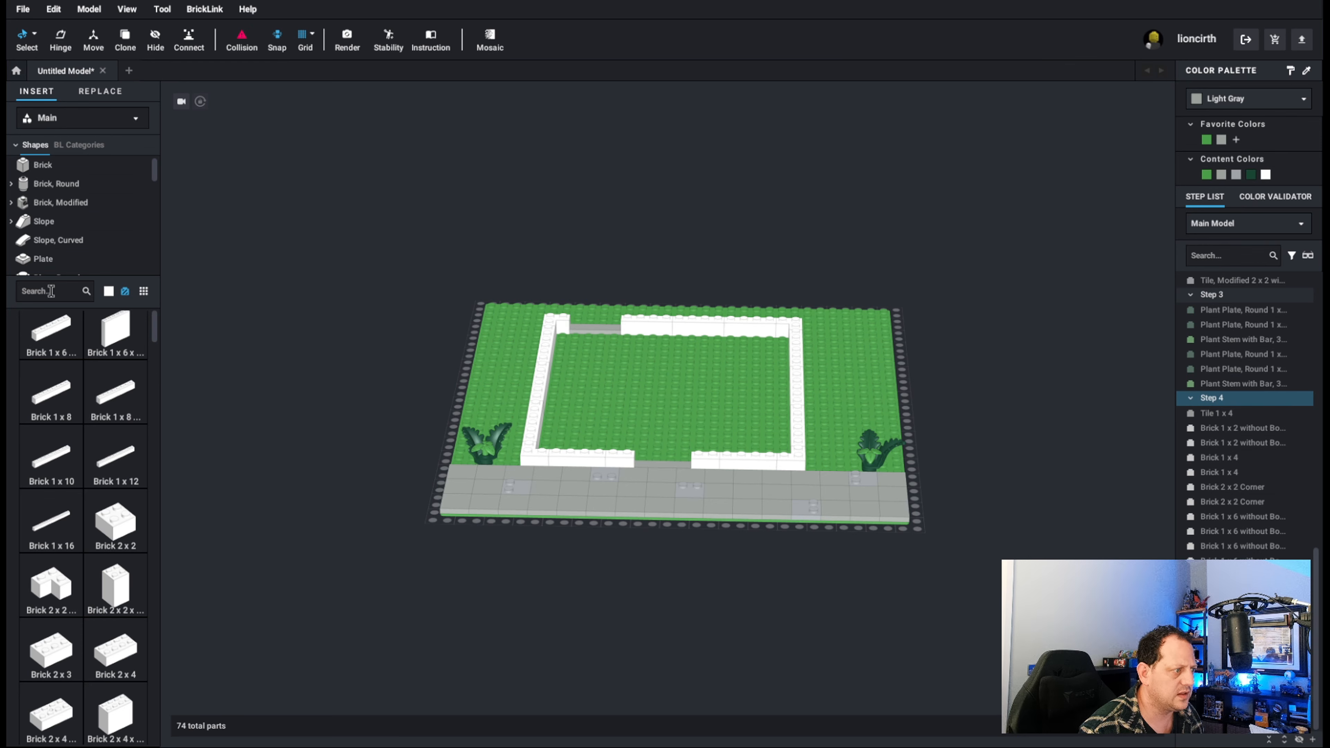
# Find the masonry bricks with the search "mason" and lay two Brick, Modified 1 x 4 with Masonry Profile on the front wall left of the doorway.
pyautogui.write('ason')
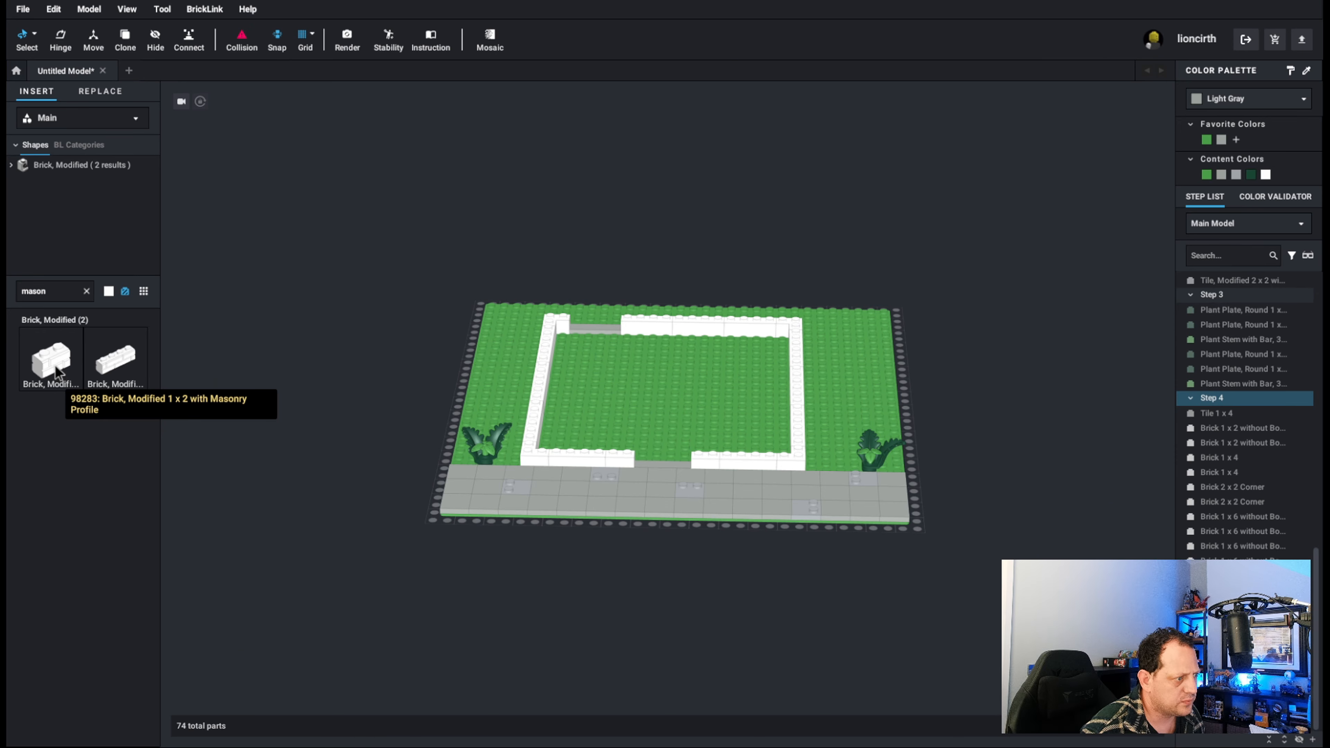
pyautogui.click(114, 367)
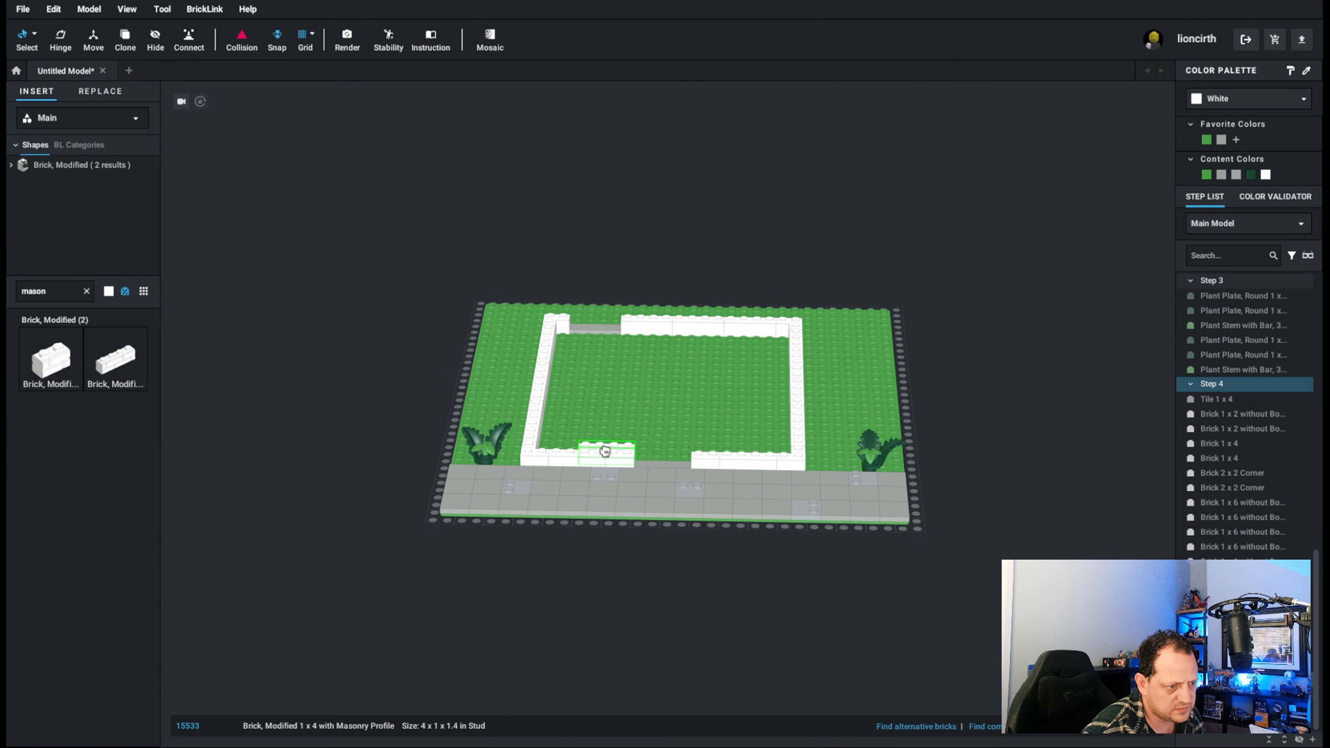
pyautogui.click(604, 451)
pyautogui.scroll(3, 668, 389)
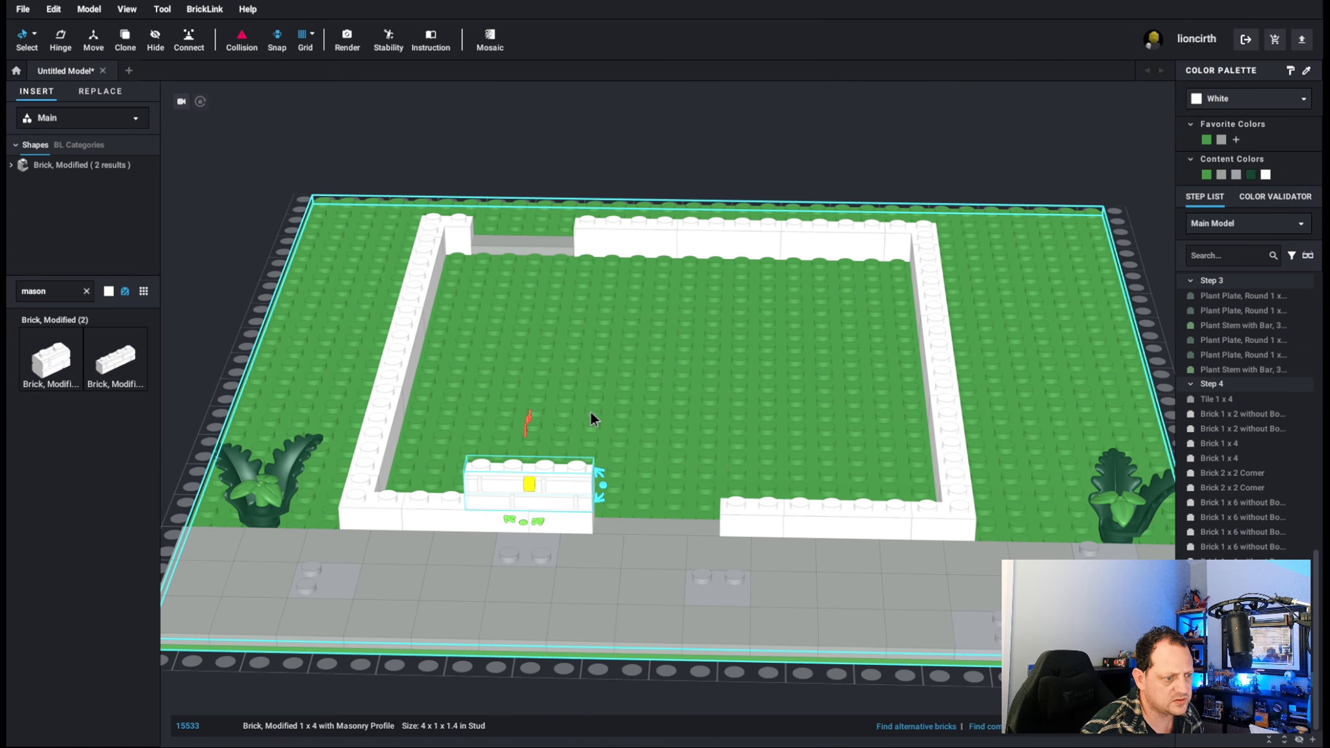
pyautogui.click(48, 366)
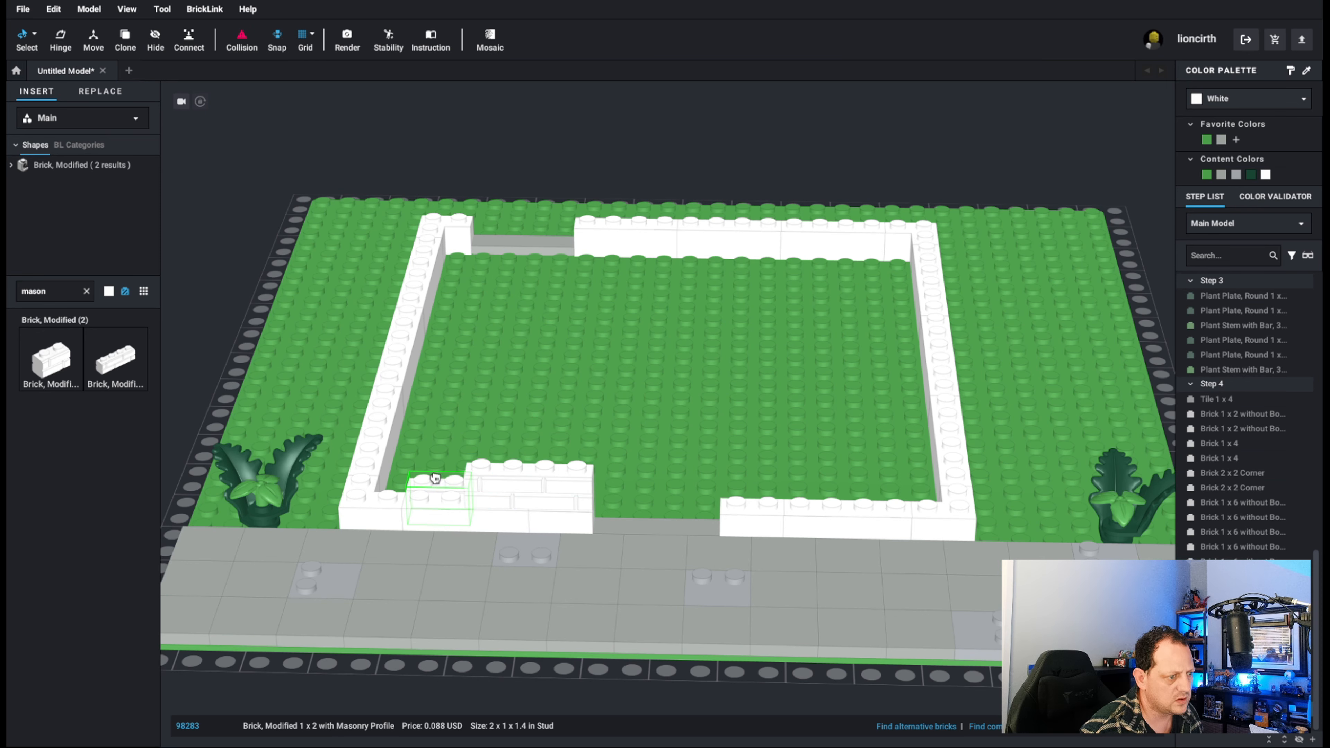
pyautogui.click(120, 373)
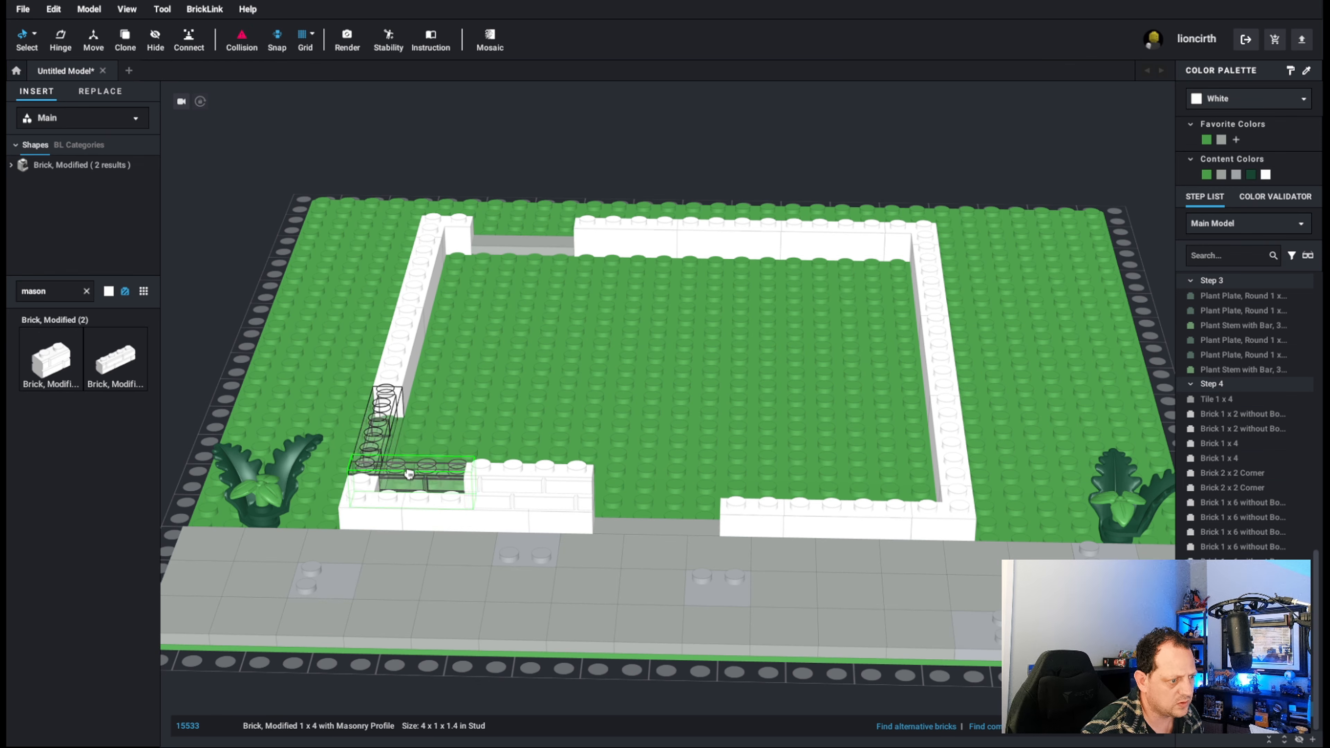
pyautogui.click(399, 484)
pyautogui.moveTo(365, 415)
pyautogui.mouseDown(button='right')
pyautogui.moveTo(363, 404)
pyautogui.moveTo(382, 411)
pyautogui.mouseUp(button='right')
pyautogui.press('Escape')
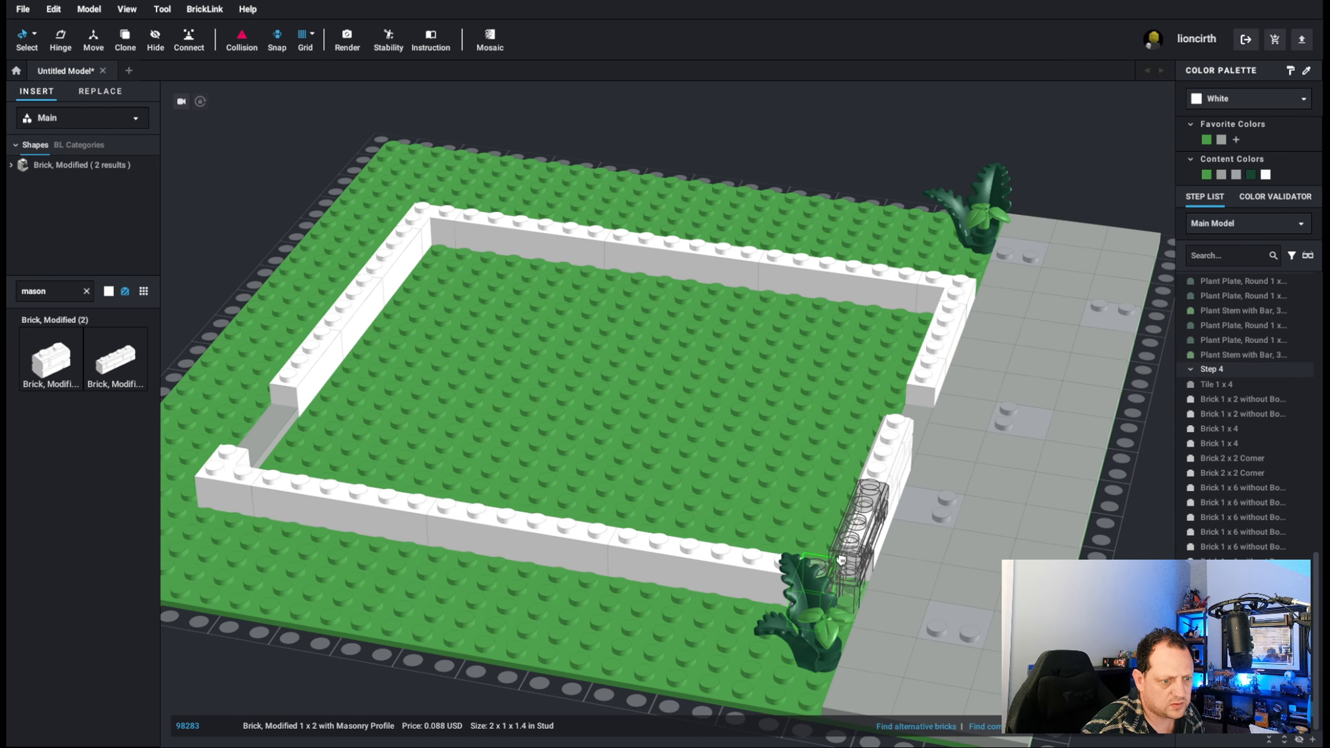
# Place a Brick, Modified 1 x 2 with Masonry Profile on the left wall, turned along it and seated against the front corner.
pyautogui.click(735, 532)
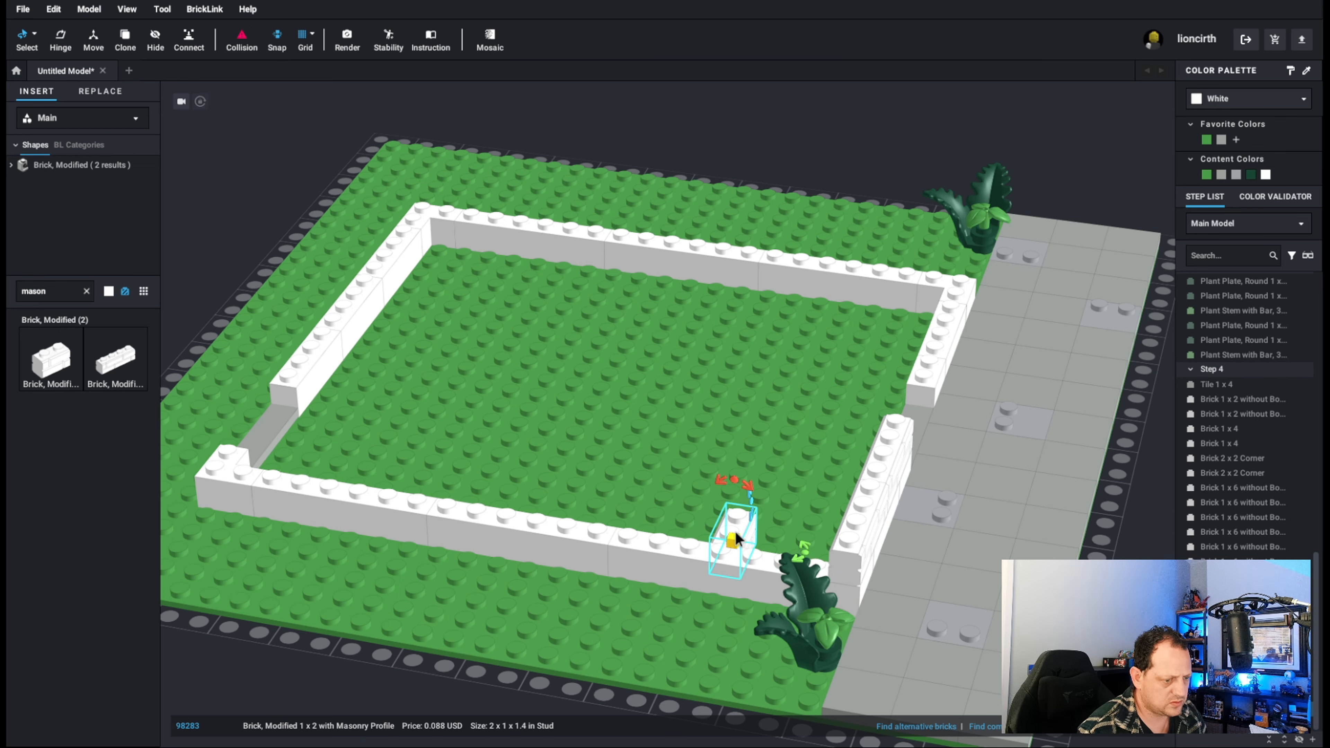
pyautogui.press('Right')
pyautogui.press('Right')
pyautogui.press('Right')
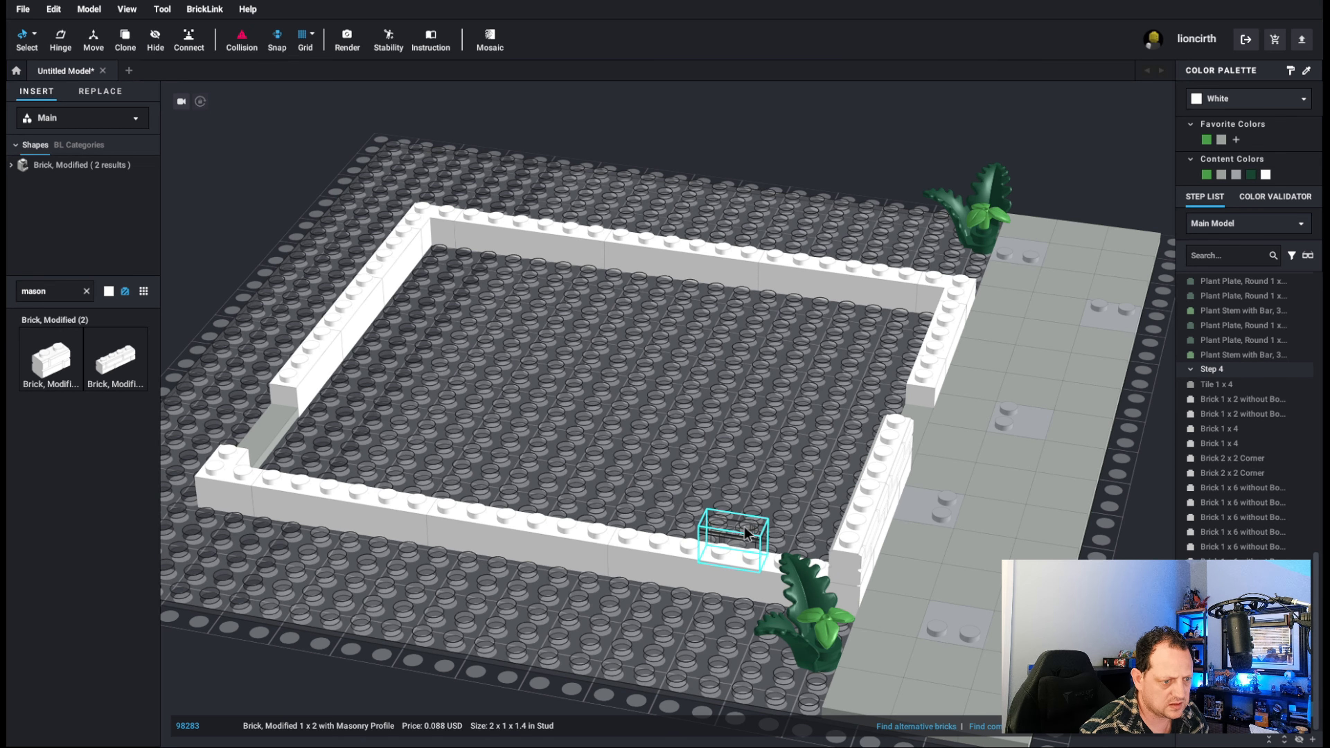
pyautogui.click(748, 553)
pyautogui.moveTo(757, 555); pyautogui.dragTo(800, 564)
pyautogui.click(772, 530)
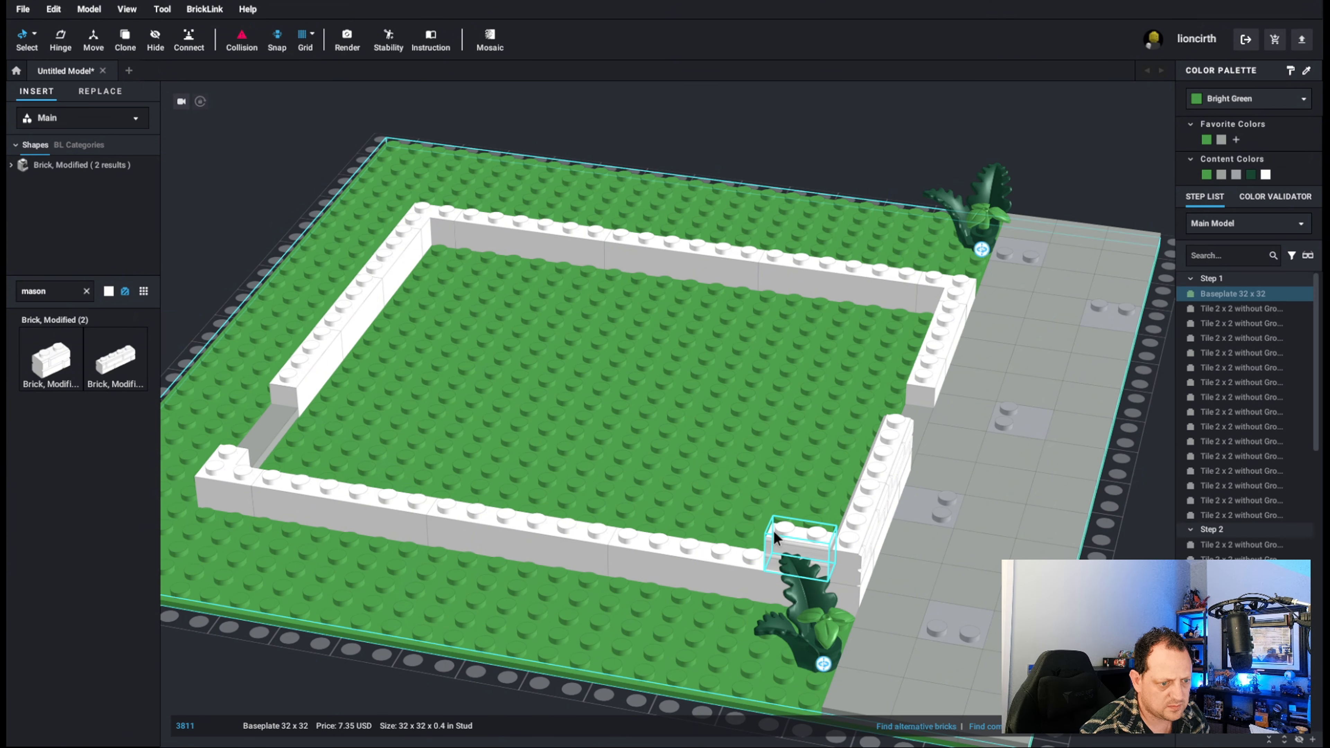
pyautogui.click(772, 530)
pyautogui.press('Right')
pyautogui.press('Right')
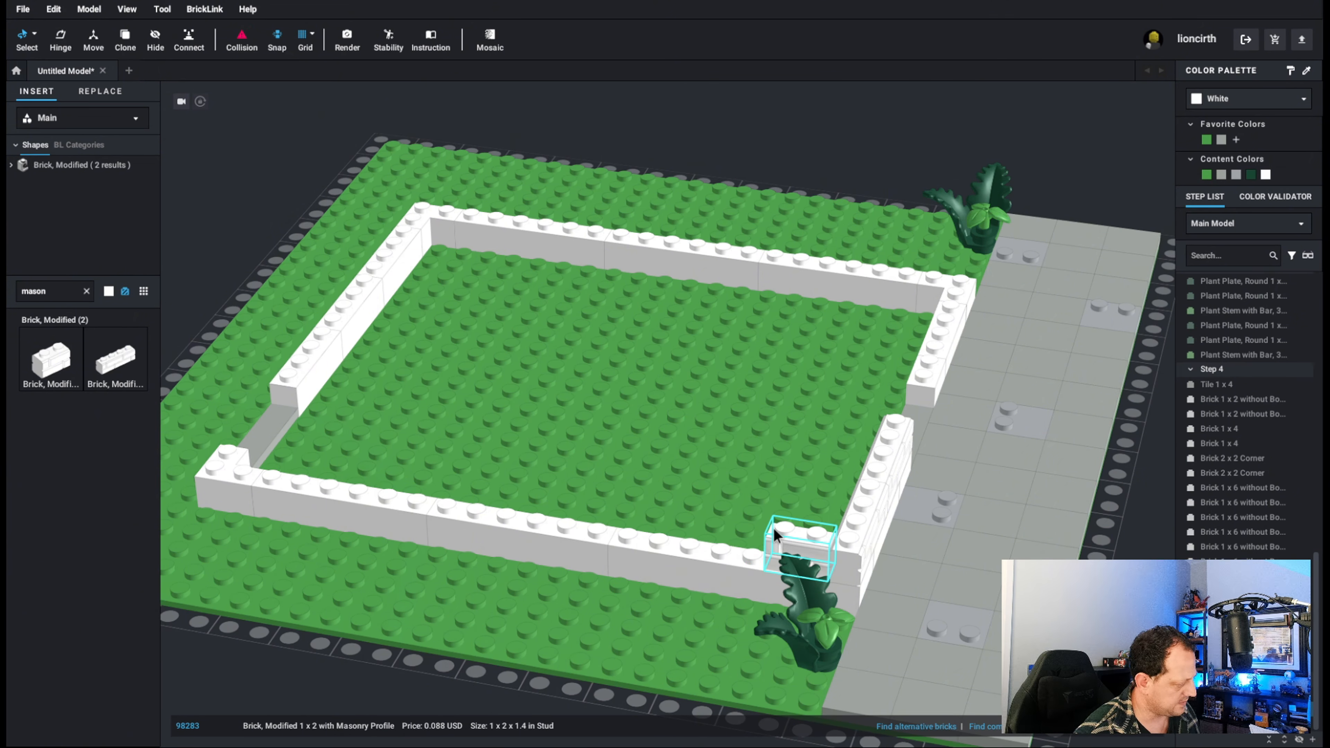
# Continue the left wall's second course with end-to-end copies of the 1 x 2 masonry brick up to the back corner.
pyautogui.moveTo(772, 527); pyautogui.dragTo(497, 505)
pyautogui.hotkey('ctrl', 'v')
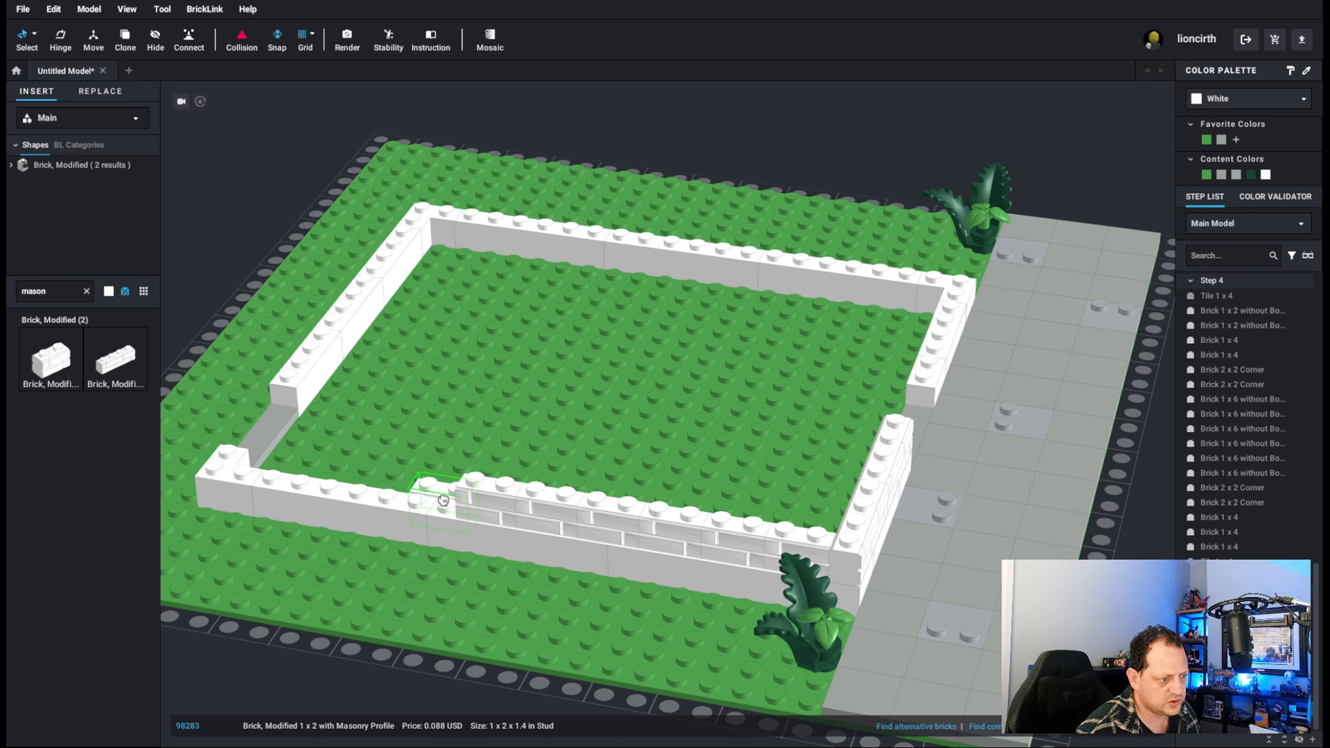
pyautogui.click(425, 499)
pyautogui.hotkey('ctrl', 'v')
pyautogui.click(368, 488)
pyautogui.hotkey('ctrl', 'v')
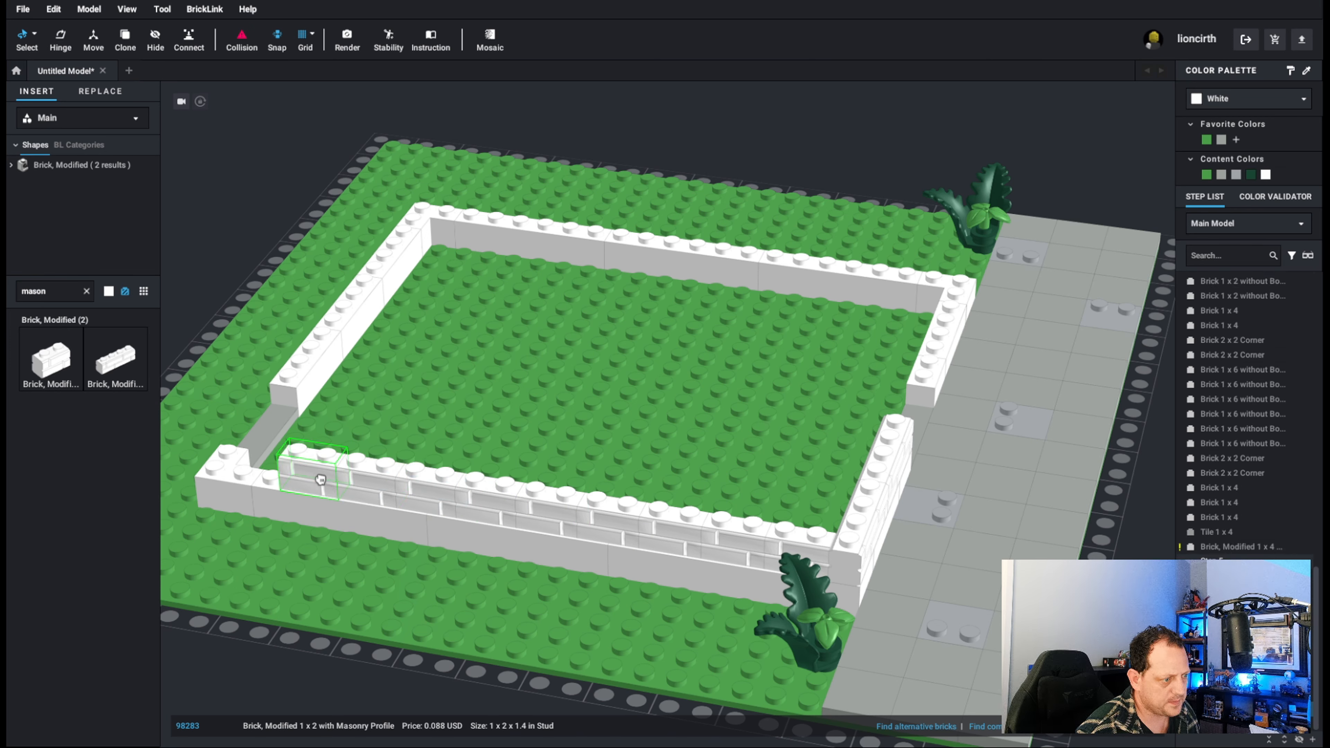
pyautogui.click(316, 477)
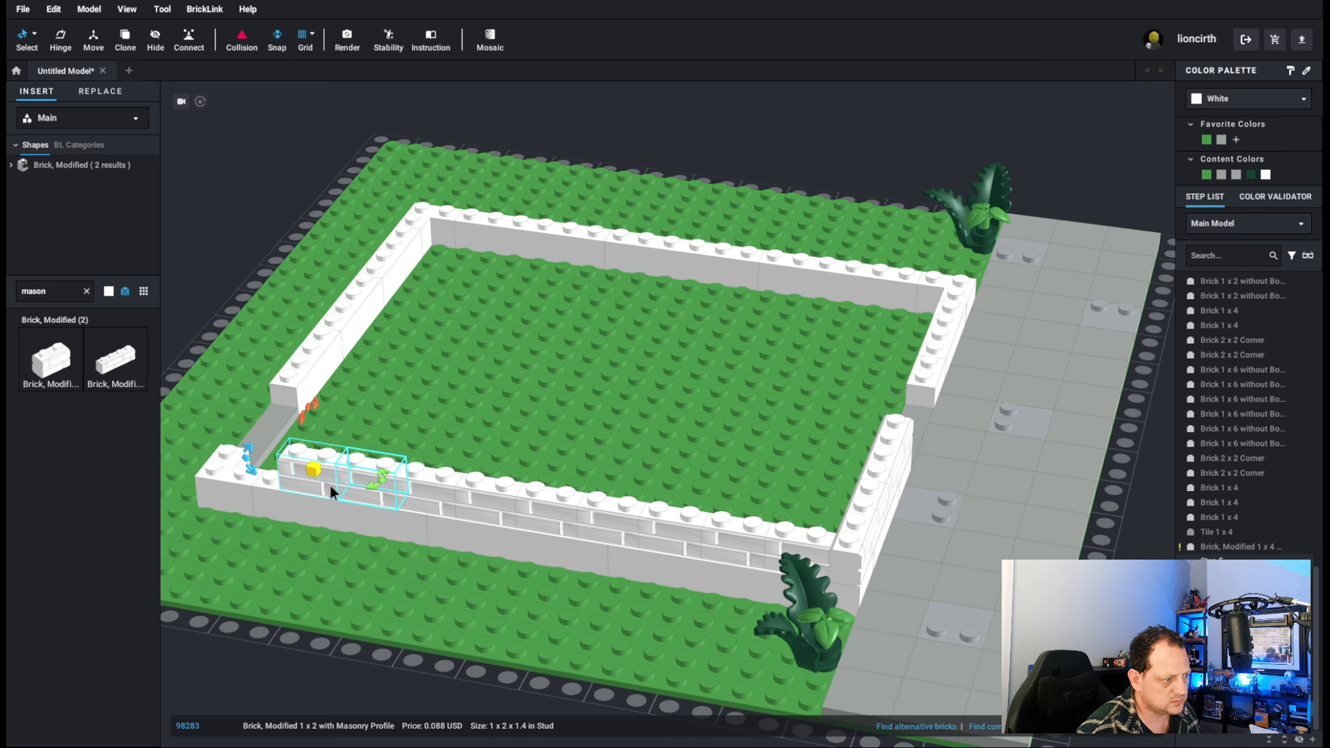
pyautogui.hotkey('ctrl', 'v')
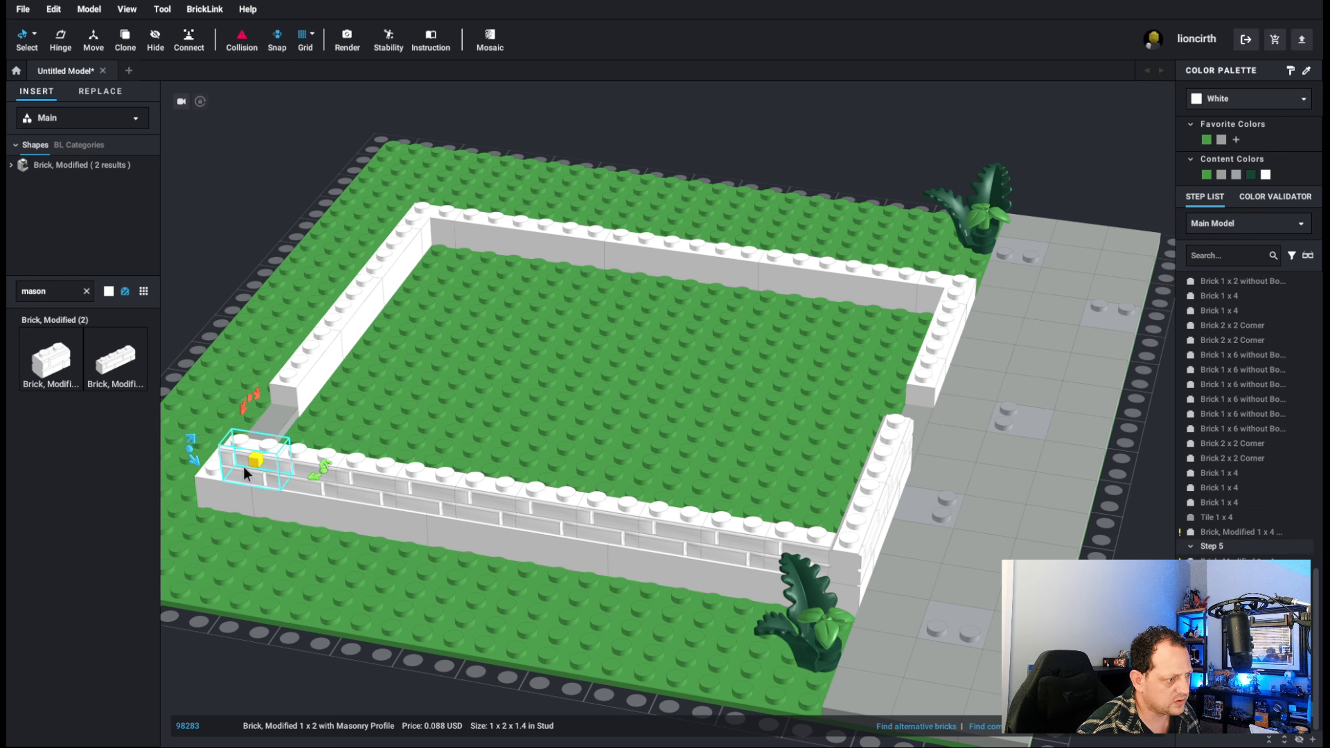
pyautogui.click(206, 463)
# Add another 1 x 2 masonry brick at the back-left corner, turned to run along the back wall.
pyautogui.hotkey('ctrl', 'v')
pyautogui.click(207, 446)
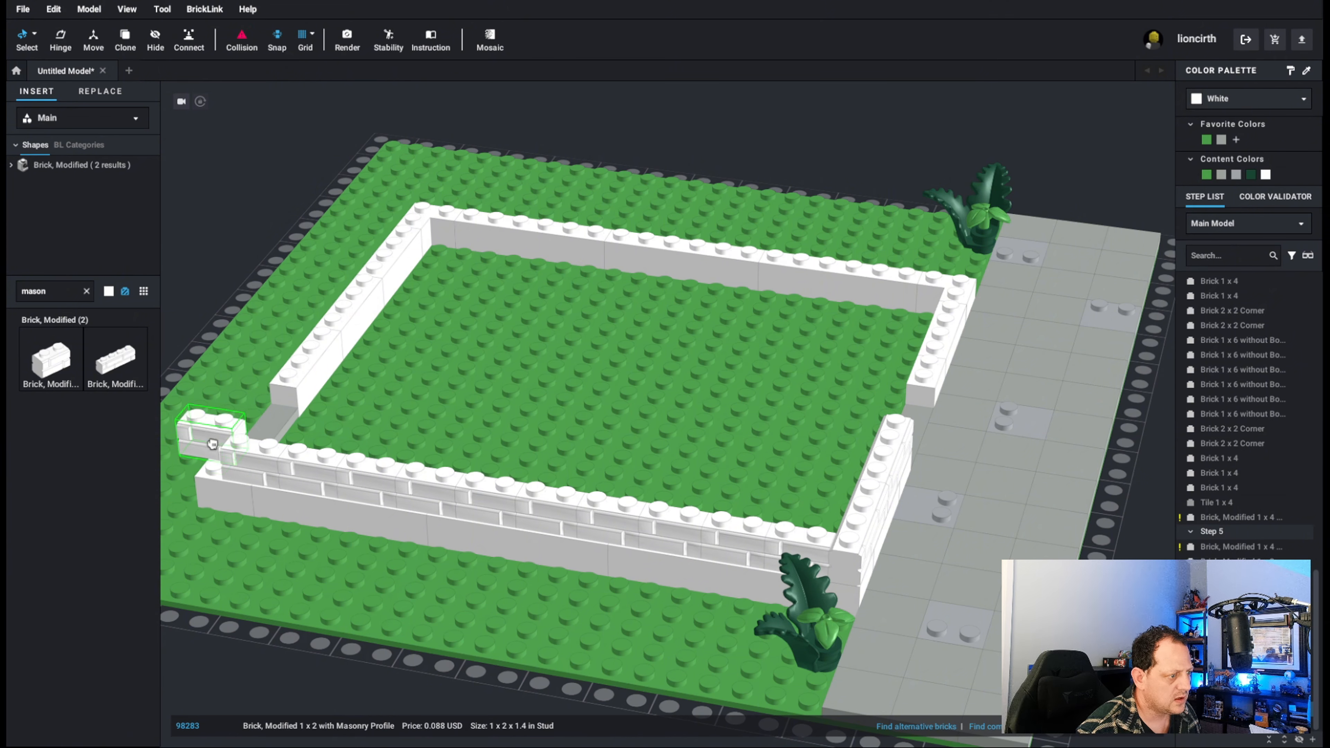
pyautogui.press('Right')
pyautogui.moveTo(197, 443); pyautogui.dragTo(230, 446)
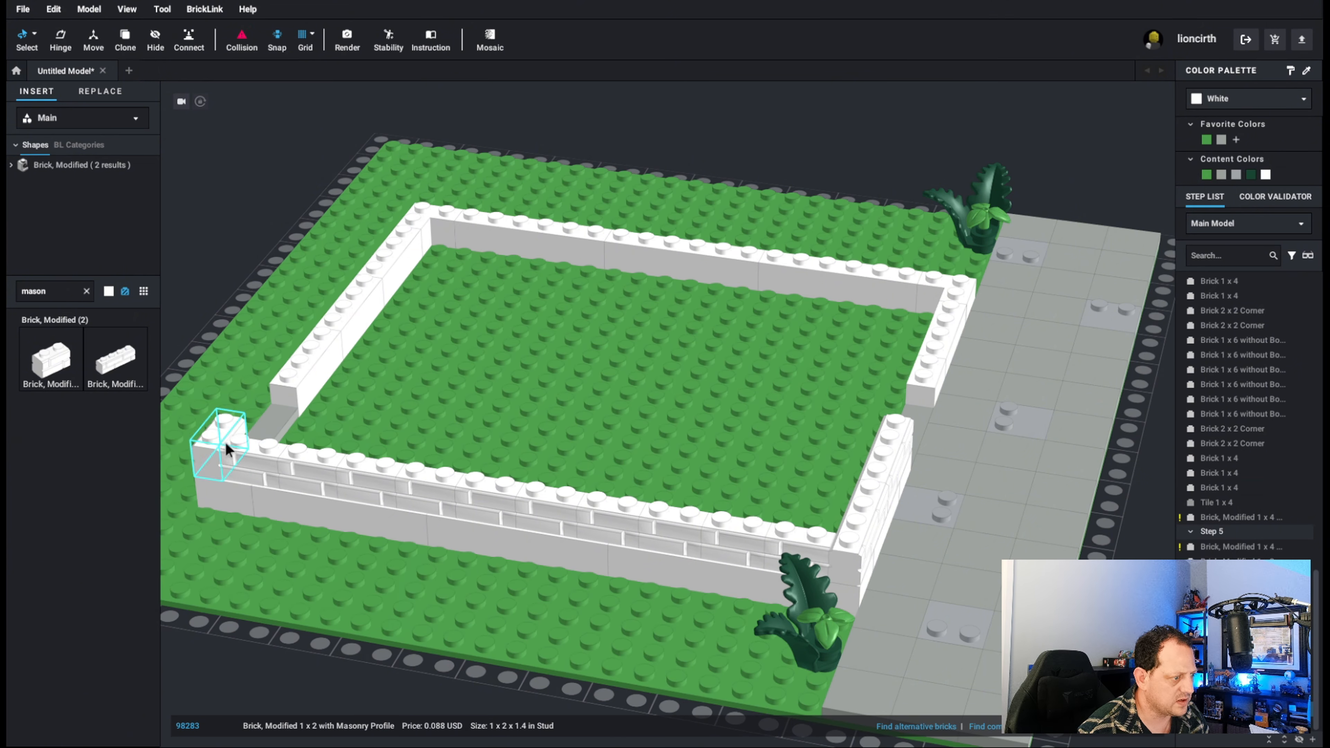
# Copy the two 1 x 4 masonry bricks from the front wall's left section onto its section right of the doorway.
pyautogui.moveTo(256, 362); pyautogui.dragTo(313, 347, button='right')
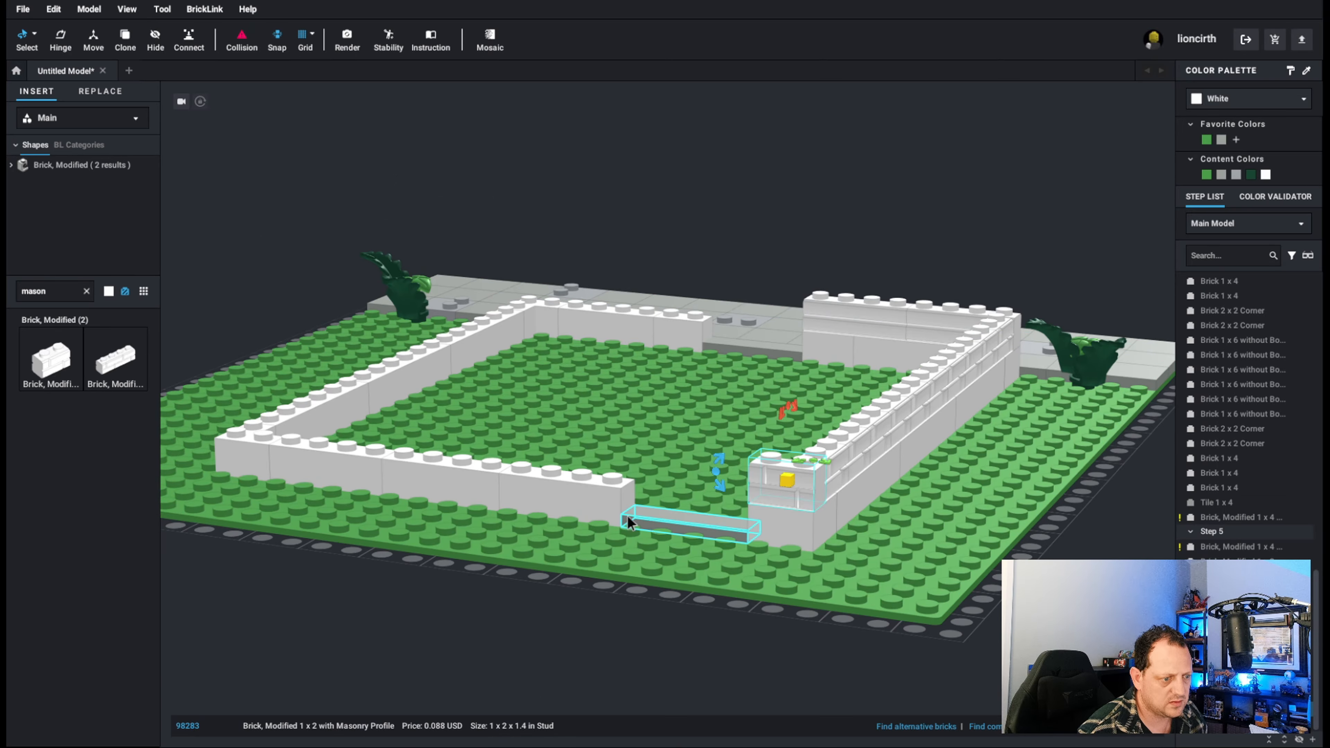
pyautogui.moveTo(627, 515); pyautogui.dragTo(459, 443, button='right')
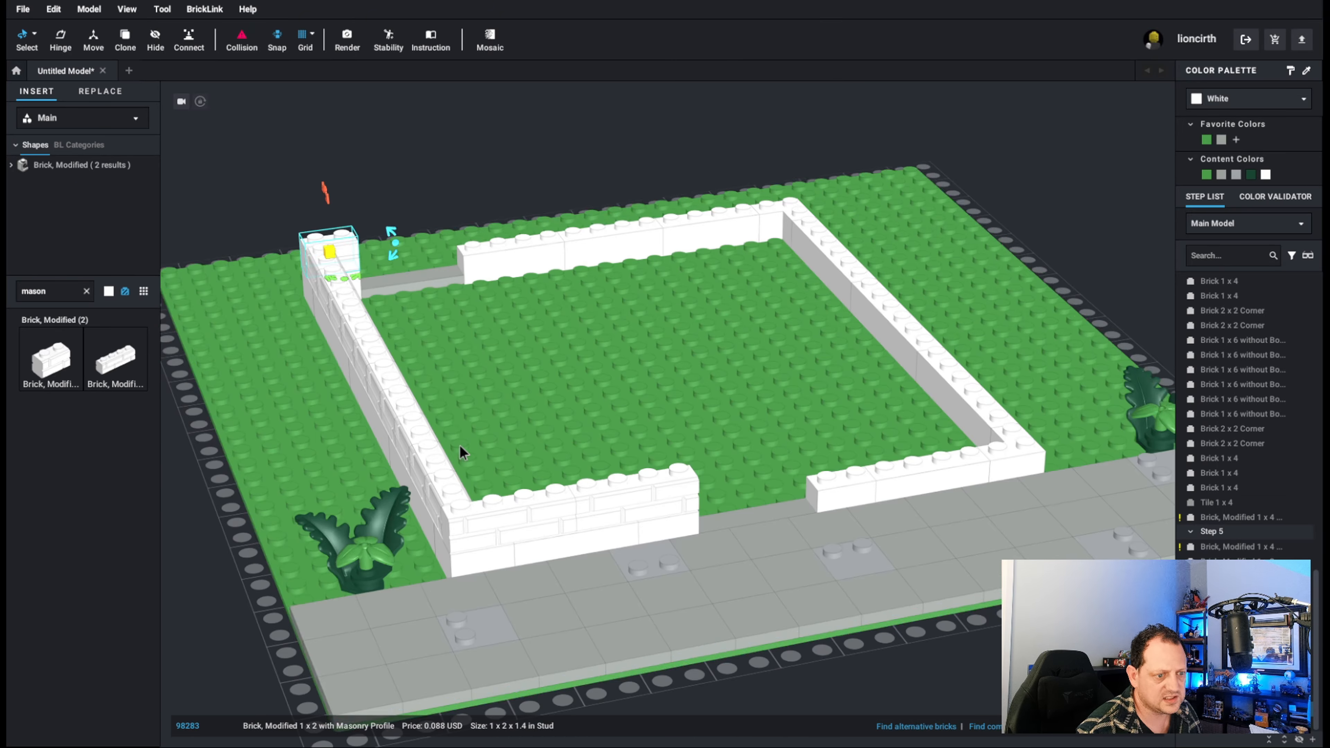
pyautogui.moveTo(792, 477); pyautogui.dragTo(749, 420, button='right')
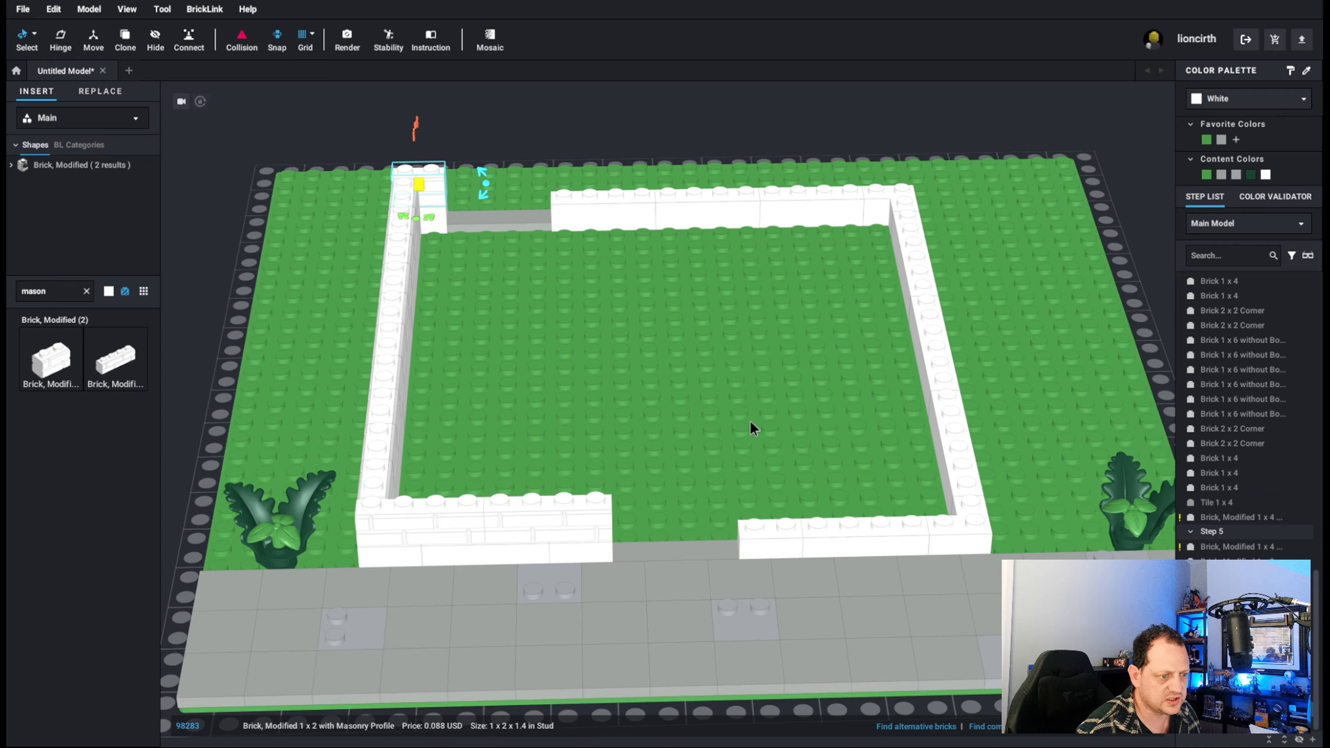
pyautogui.click(562, 492)
pyautogui.keyDown('ctrl'); pyautogui.click(440, 518); pyautogui.keyUp('ctrl')
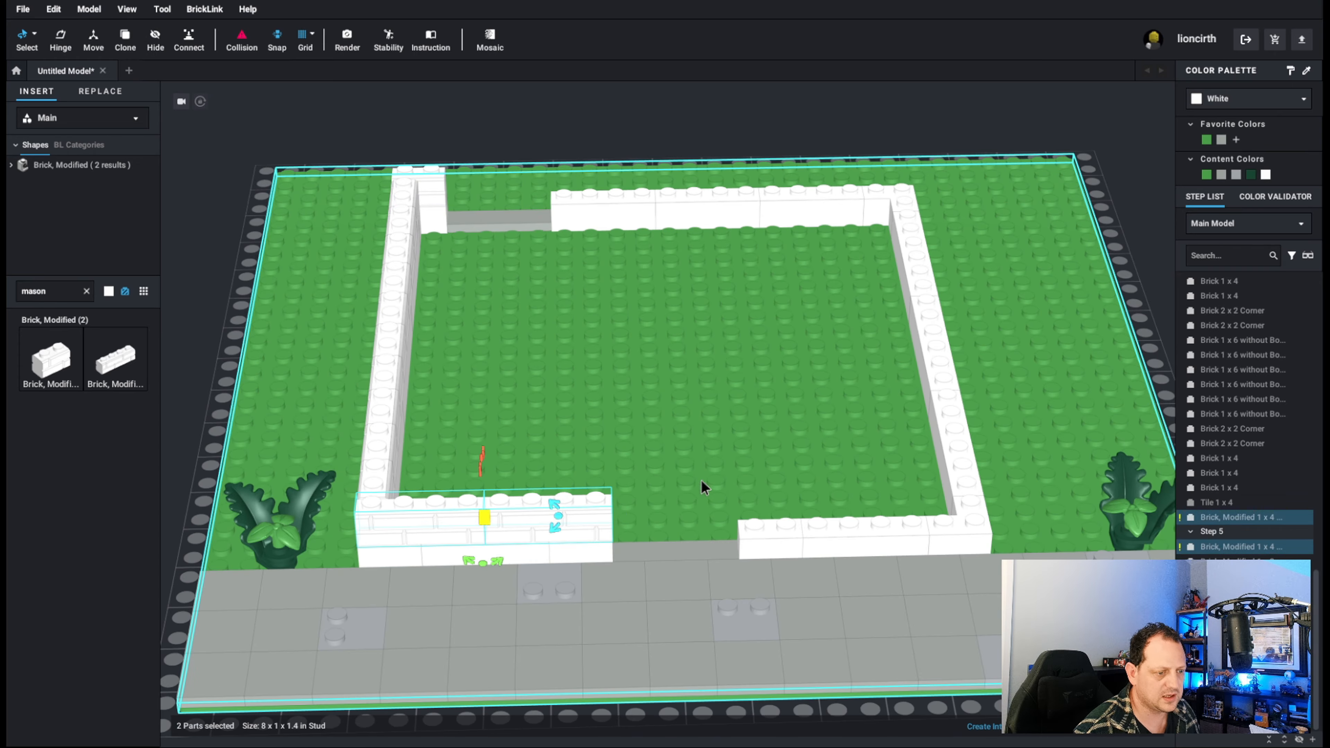
pyautogui.hotkey('ctrl', 'v')
pyautogui.click(925, 499)
pyautogui.moveTo(924, 499); pyautogui.dragTo(905, 407, button='right')
pyautogui.hotkey('ctrl', 'v')
pyautogui.click(508, 245)
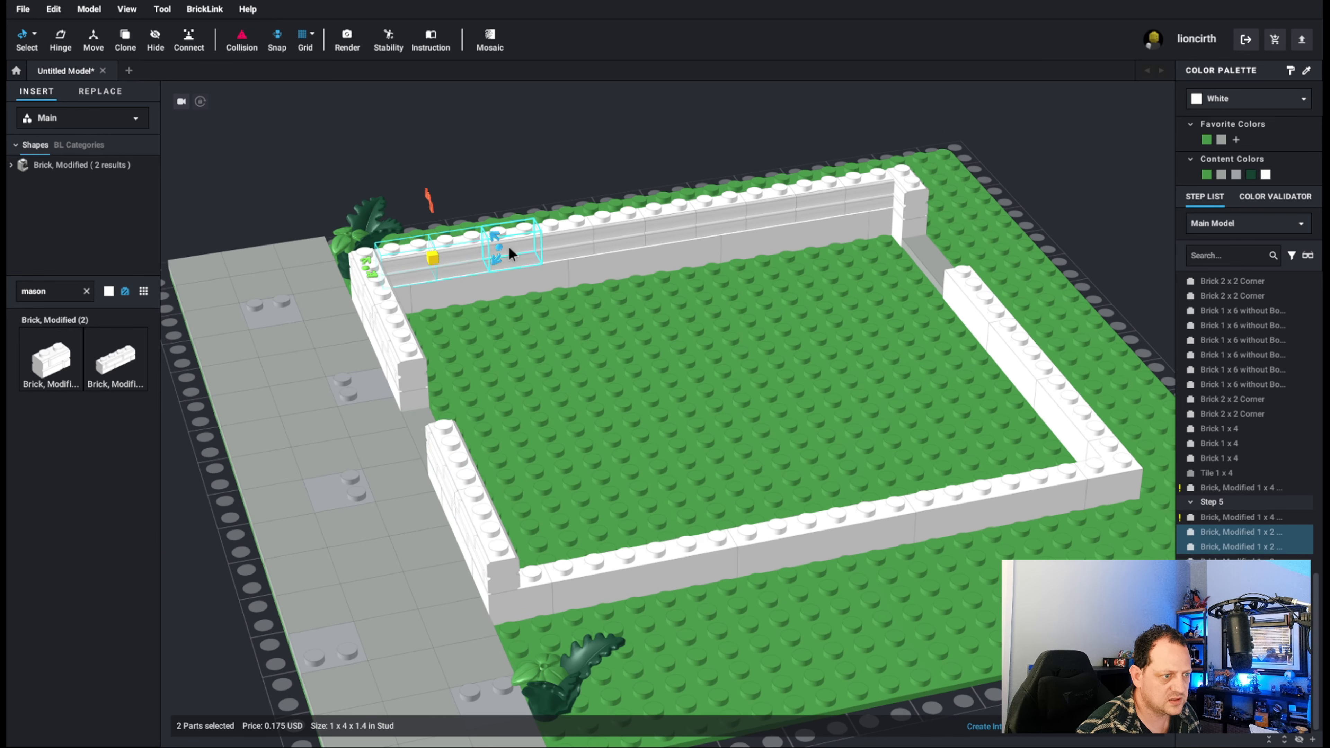
pyautogui.keyDown('ctrl'); pyautogui.click(510, 246); pyautogui.keyUp('ctrl')
pyautogui.keyDown('ctrl'); pyautogui.click(558, 238); pyautogui.keyUp('ctrl')
pyautogui.keyDown('ctrl'); pyautogui.click(600, 227); pyautogui.keyUp('ctrl')
pyautogui.keyDown('ctrl'); pyautogui.click(650, 220); pyautogui.keyUp('ctrl')
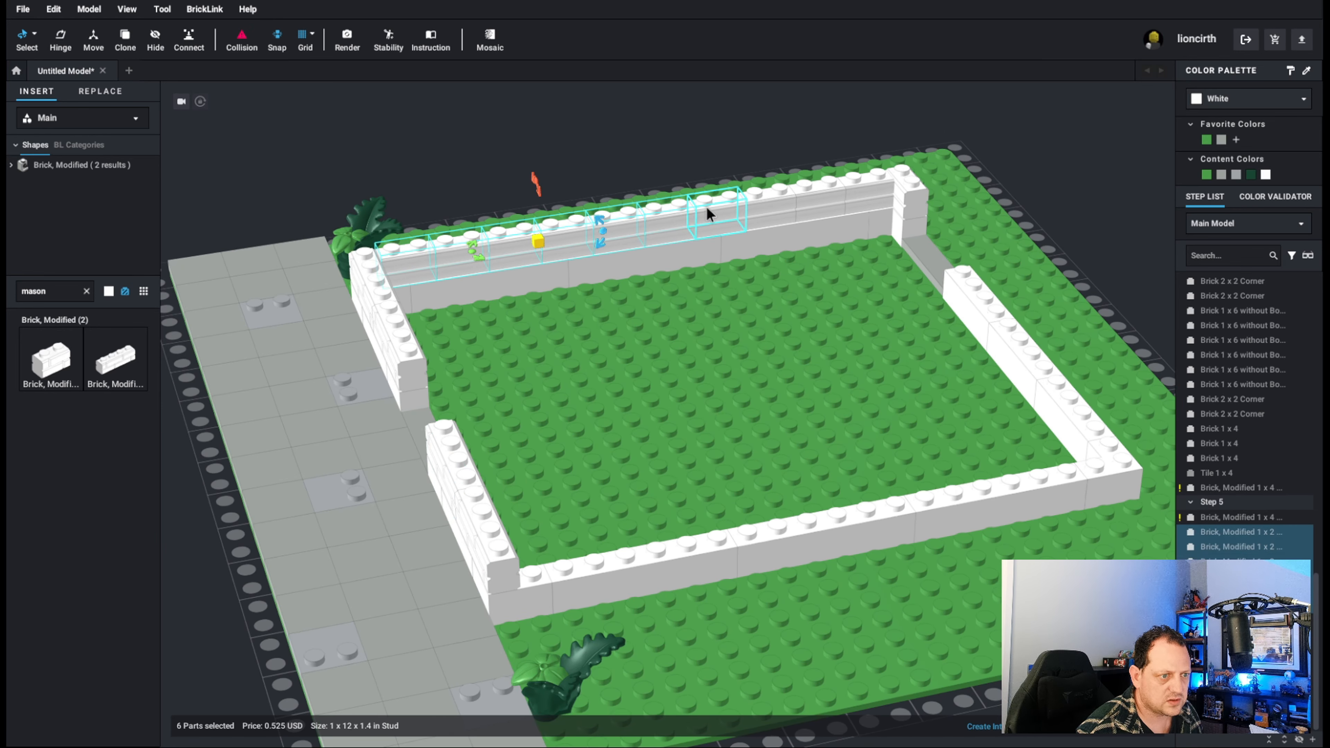
pyautogui.keyDown('ctrl'); pyautogui.click(705, 206); pyautogui.keyUp('ctrl')
pyautogui.keyDown('ctrl'); pyautogui.click(752, 196); pyautogui.keyUp('ctrl')
pyautogui.keyDown('ctrl'); pyautogui.click(800, 189); pyautogui.keyUp('ctrl')
pyautogui.keyDown('ctrl'); pyautogui.moveTo(895, 348); pyautogui.dragTo(895, 343, button='right'); pyautogui.keyUp('ctrl')
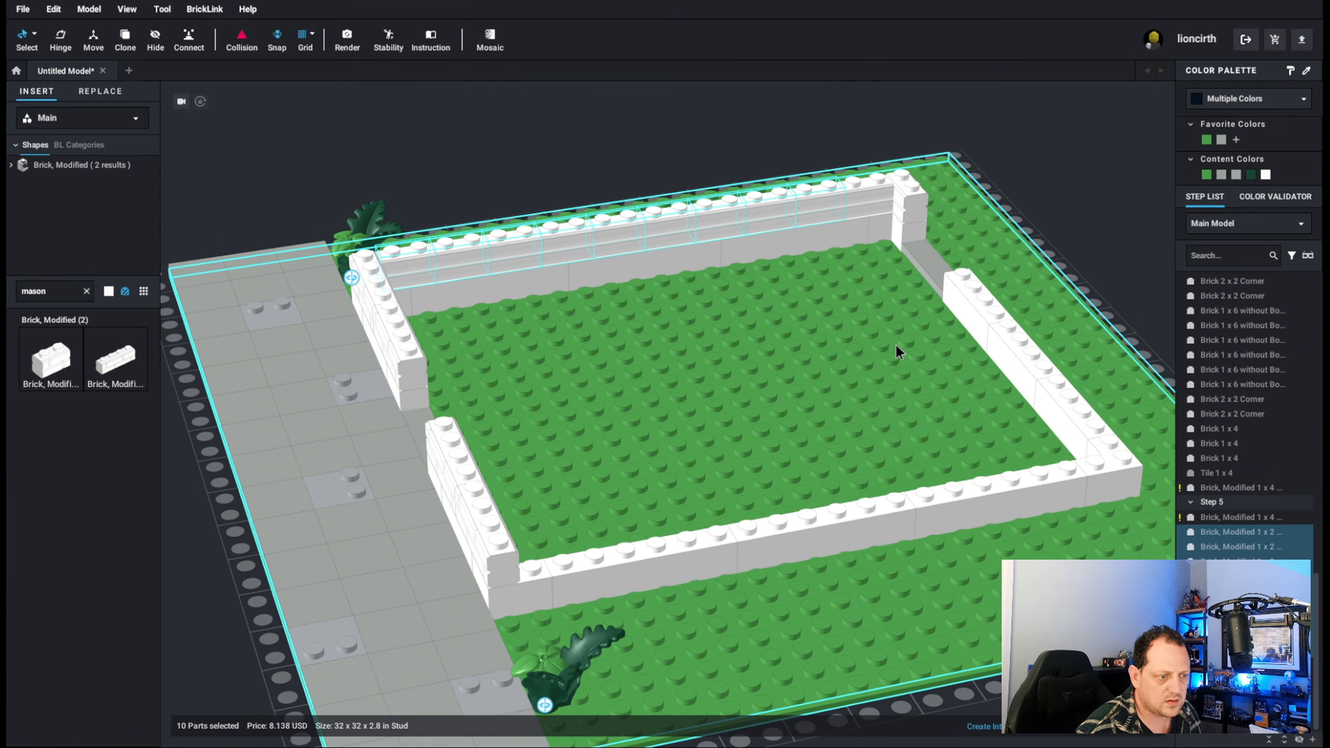
pyautogui.hotkey('ctrl', 'v')
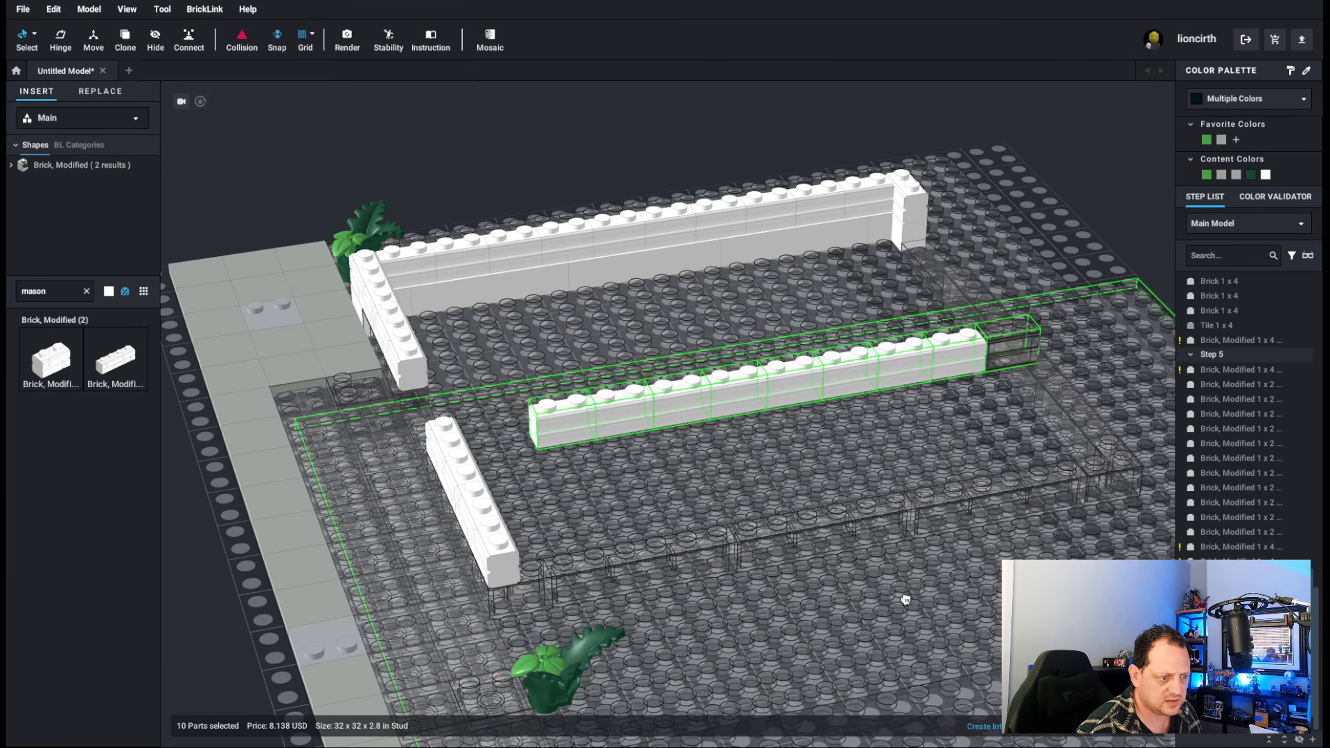
pyautogui.press('Escape')
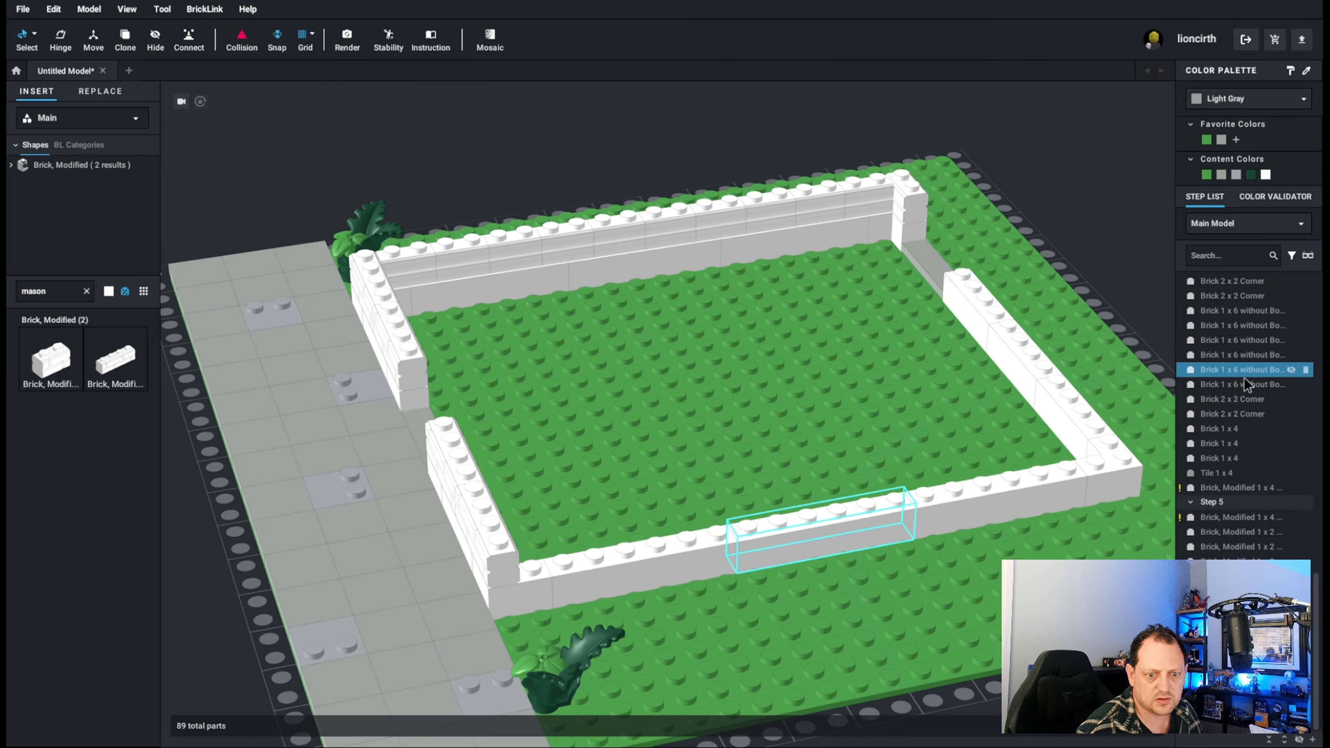
pyautogui.scroll(5, 1231, 466)
pyautogui.scroll(-4, 1258, 401)
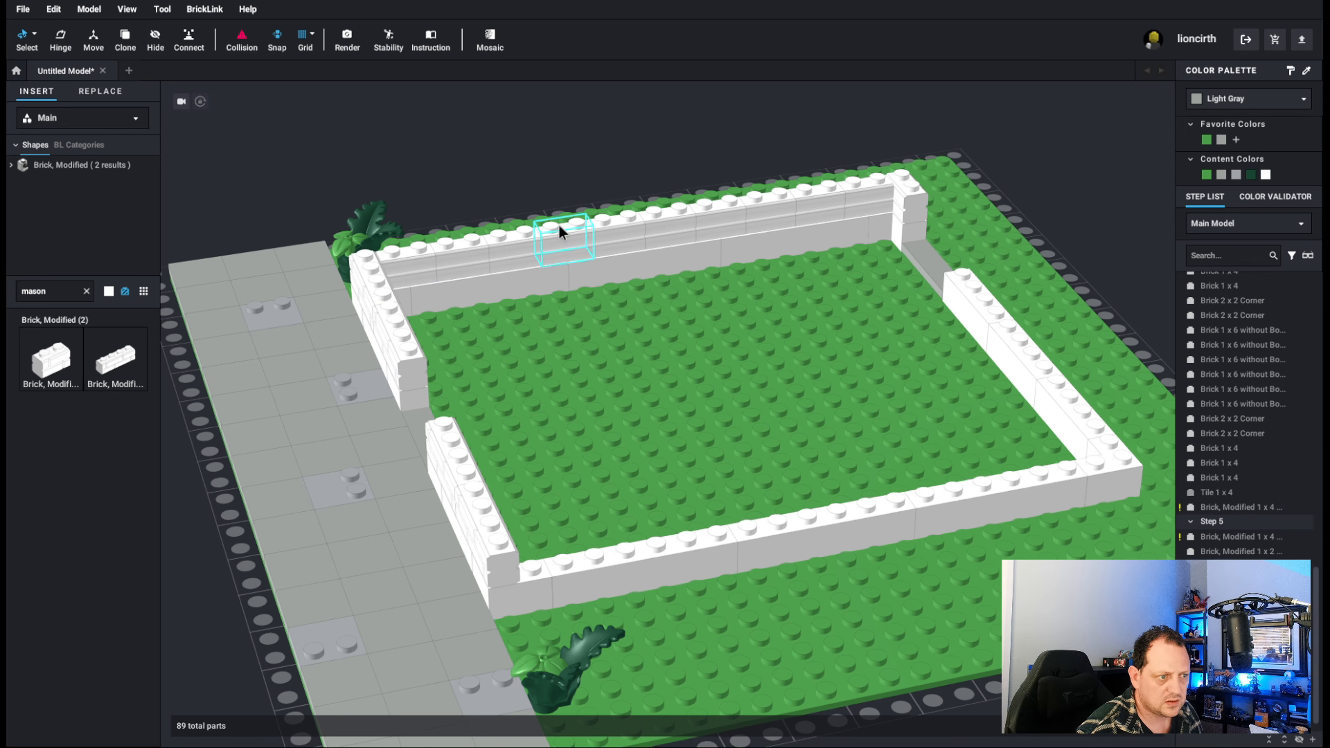
# Copy the ten 1 x 2 masonry bricks from the left wall's second course onto the same course of the right wall.
pyautogui.click(398, 269)
pyautogui.keyDown('ctrl'); pyautogui.click(451, 262); pyautogui.keyUp('ctrl')
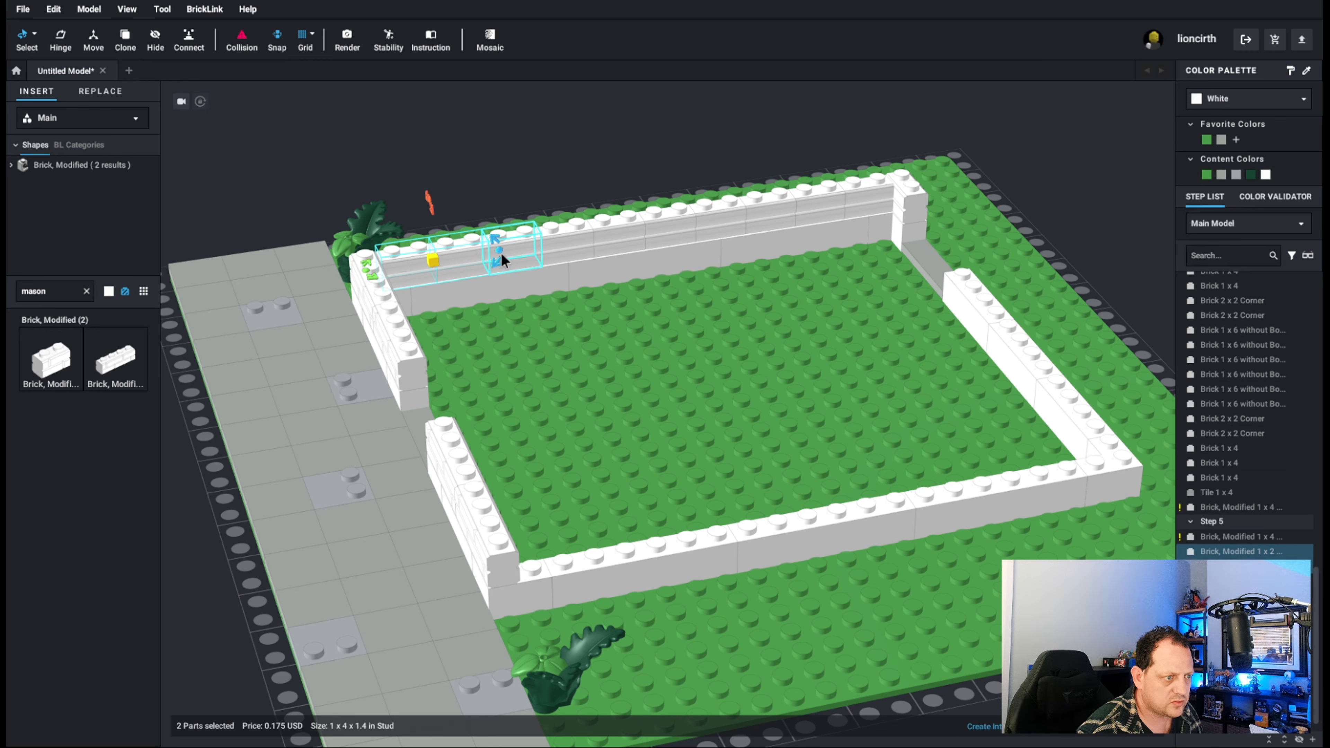
pyautogui.keyDown('ctrl'); pyautogui.click(504, 254); pyautogui.keyUp('ctrl')
pyautogui.keyDown('ctrl'); pyautogui.click(564, 250); pyautogui.keyUp('ctrl')
pyautogui.keyDown('ctrl'); pyautogui.click(616, 241); pyautogui.keyUp('ctrl')
pyautogui.keyDown('ctrl'); pyautogui.click(677, 230); pyautogui.keyUp('ctrl')
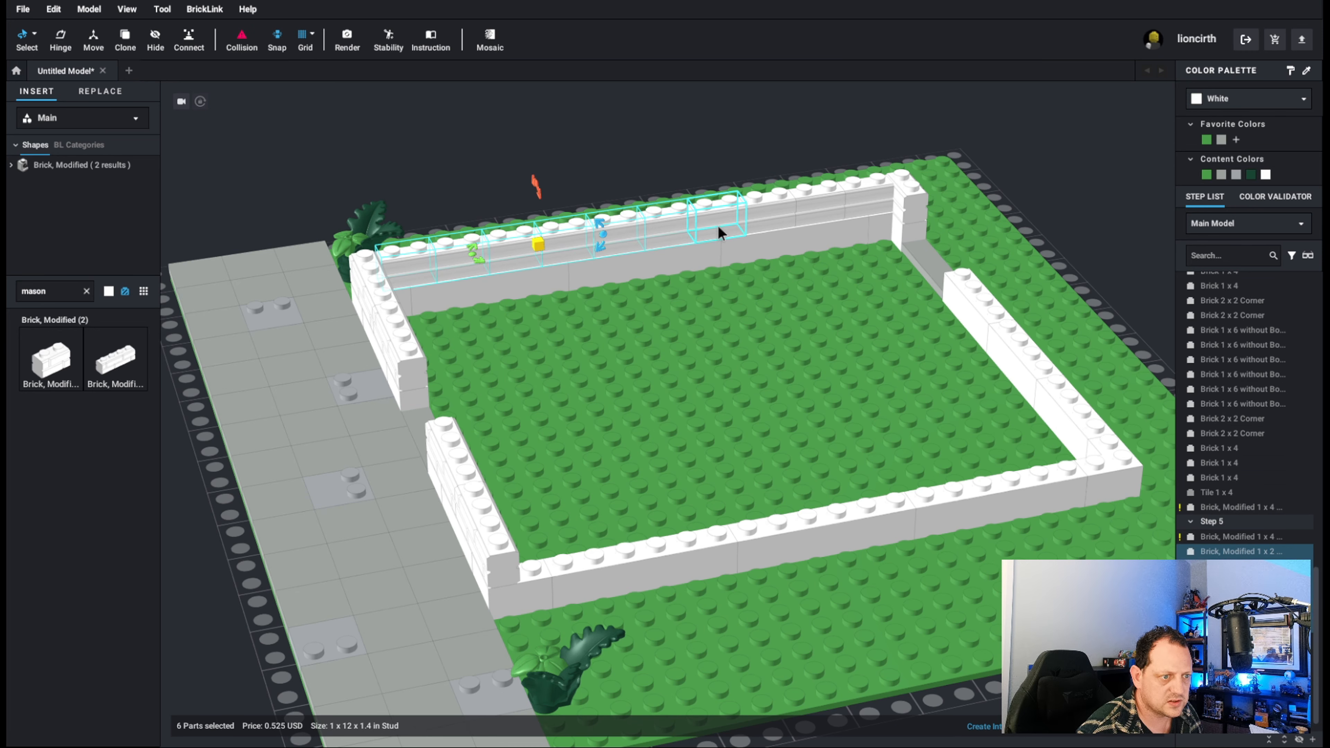
pyautogui.keyDown('ctrl'); pyautogui.click(716, 225); pyautogui.keyUp('ctrl')
pyautogui.keyDown('ctrl'); pyautogui.click(758, 214); pyautogui.keyUp('ctrl')
pyautogui.keyDown('ctrl'); pyautogui.click(809, 208); pyautogui.keyUp('ctrl')
pyautogui.keyDown('ctrl'); pyautogui.click(861, 202); pyautogui.keyUp('ctrl')
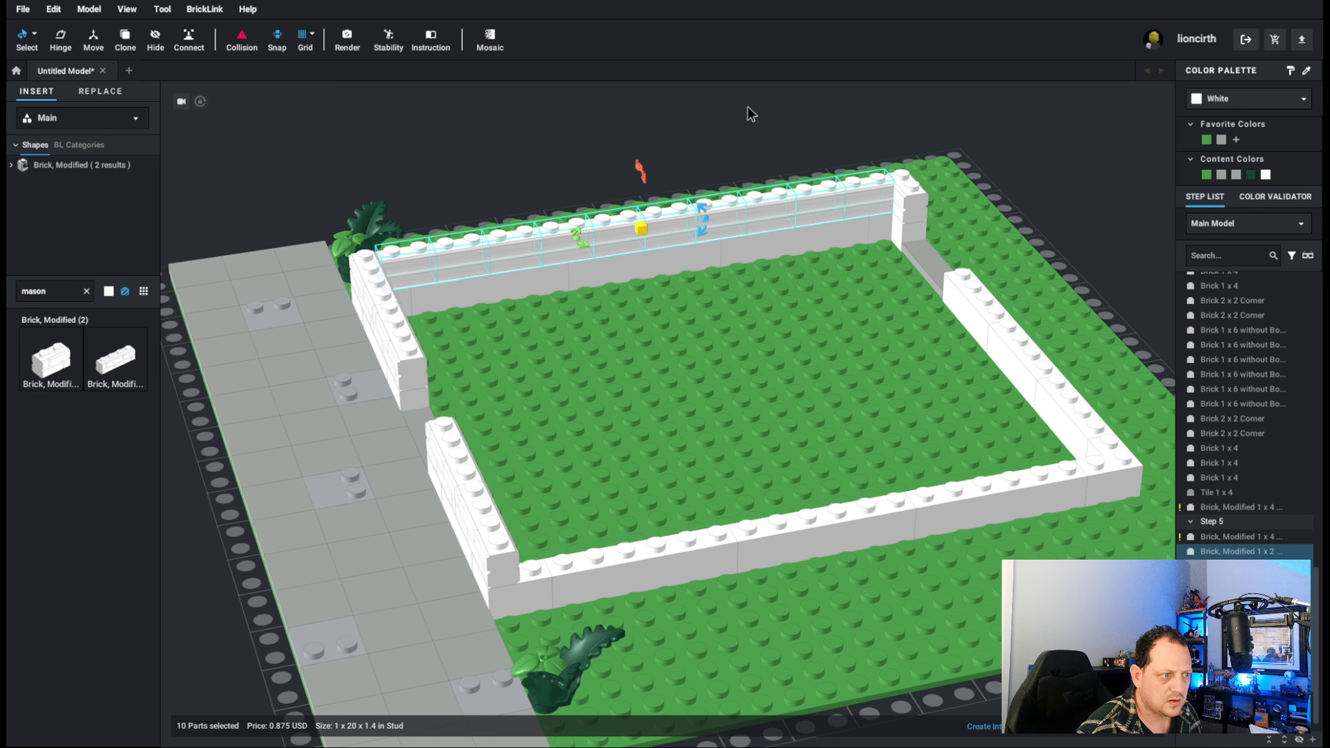
pyautogui.hotkey('ctrl', 'v')
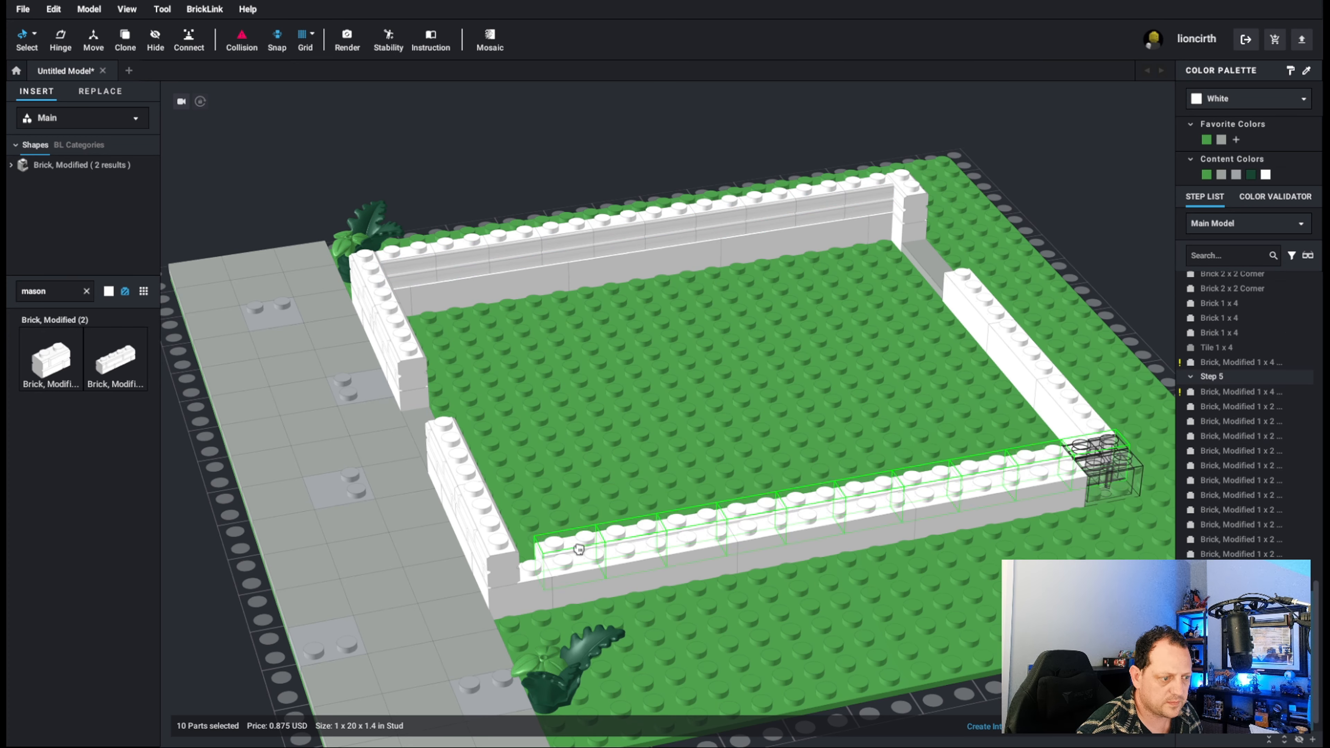
pyautogui.click(555, 555)
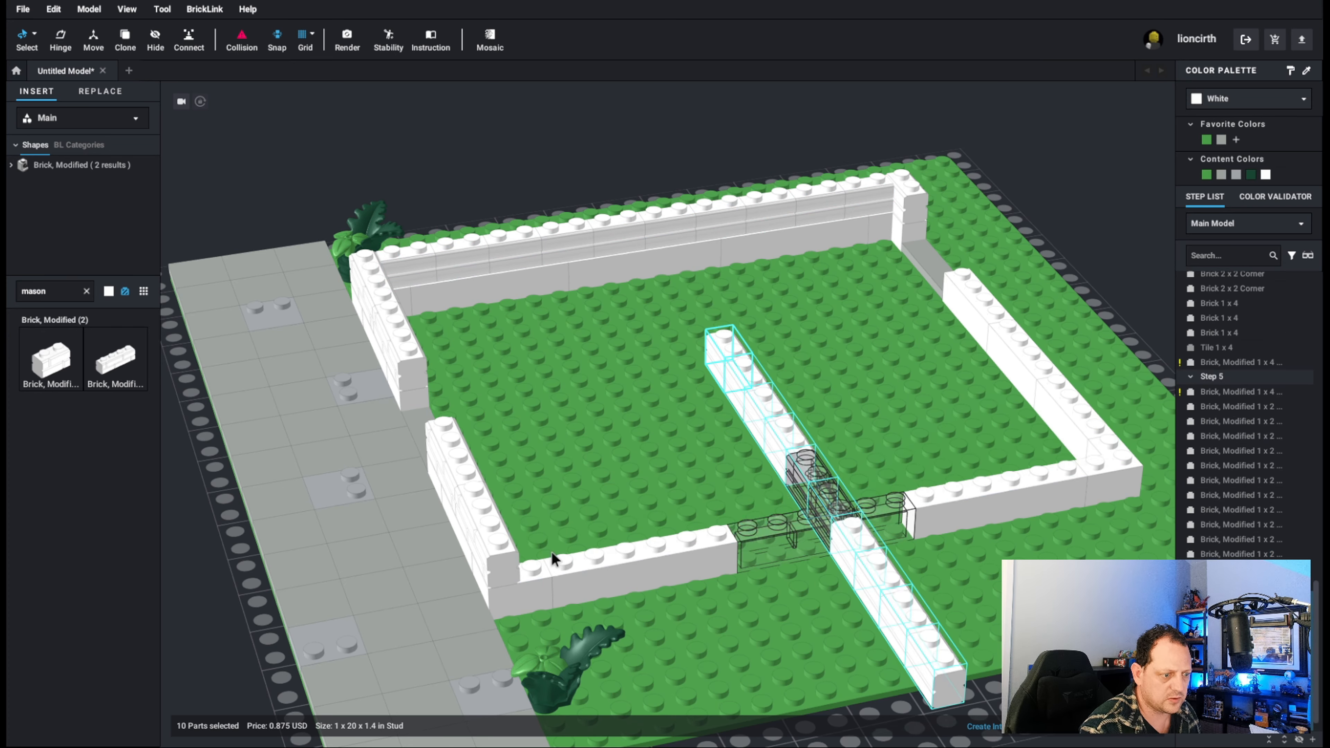
pyautogui.click(552, 552)
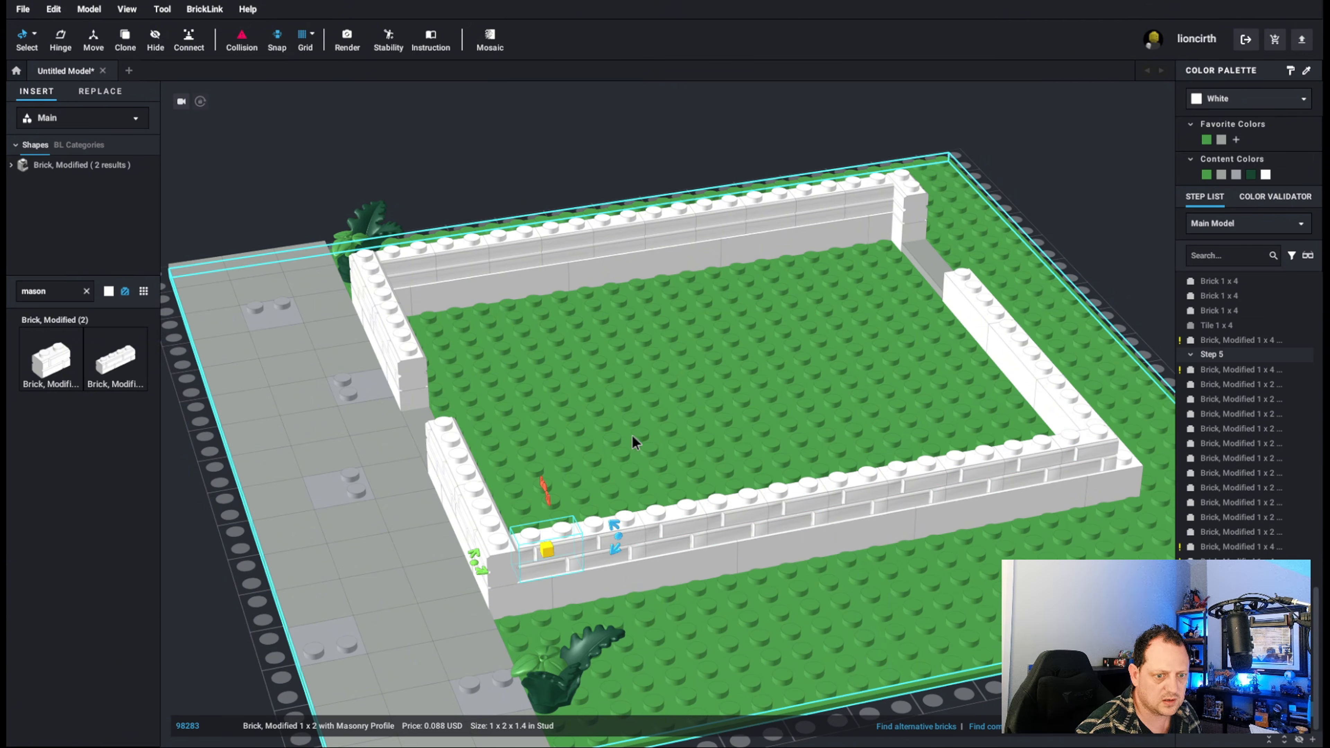
# Copy the 1 x 2 masonry brick at the back-left corner and start the back wall's second course beside the back-right corner.
pyautogui.moveTo(736, 378); pyautogui.dragTo(685, 374, button='right')
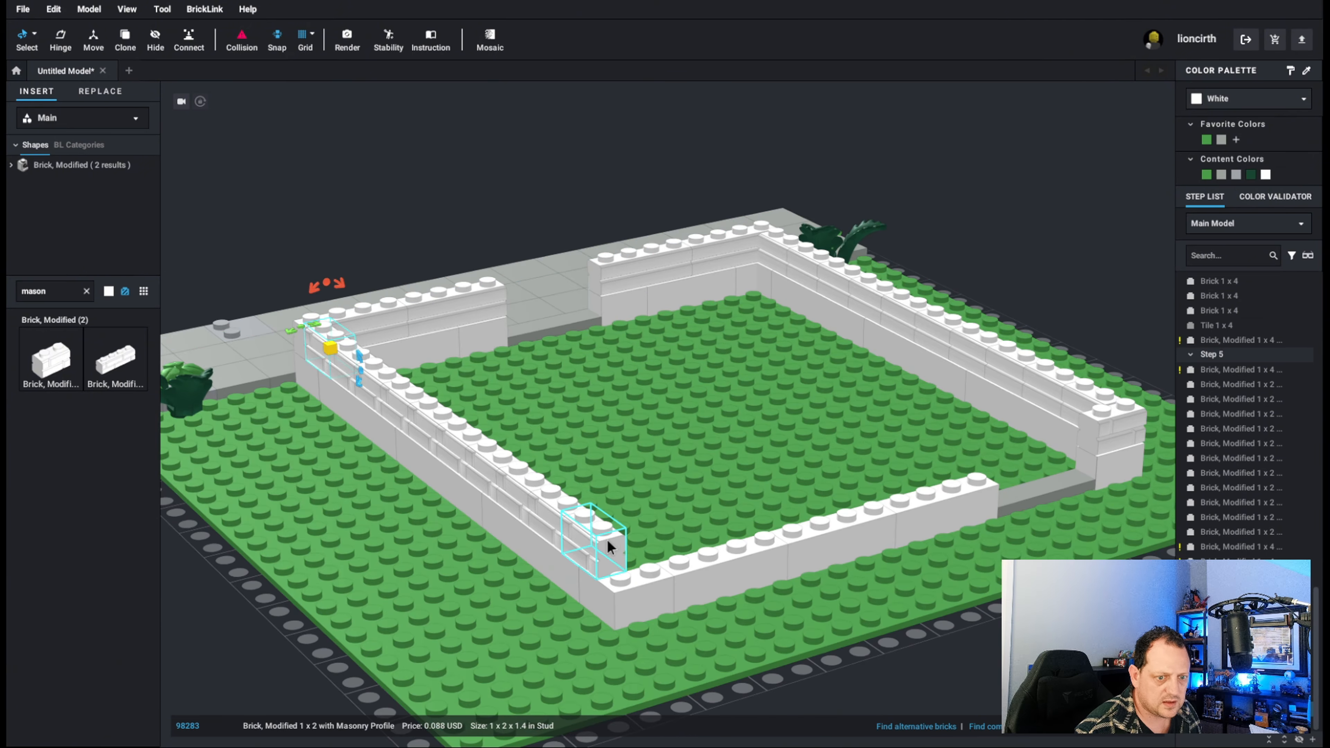
pyautogui.click(1105, 433)
pyautogui.hotkey('ctrl', 'c')
pyautogui.hotkey('ctrl', 'v')
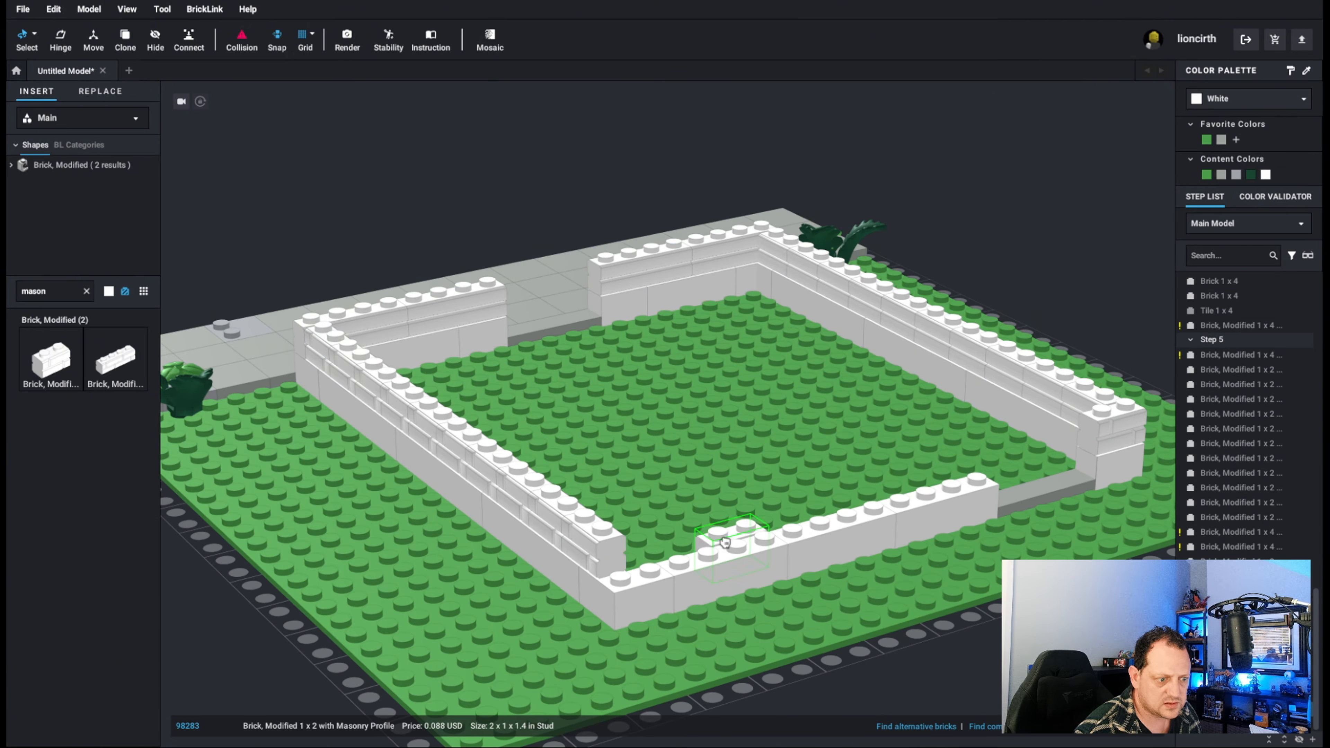
pyautogui.hotkey('ctrl', 'v')
pyautogui.click(702, 553)
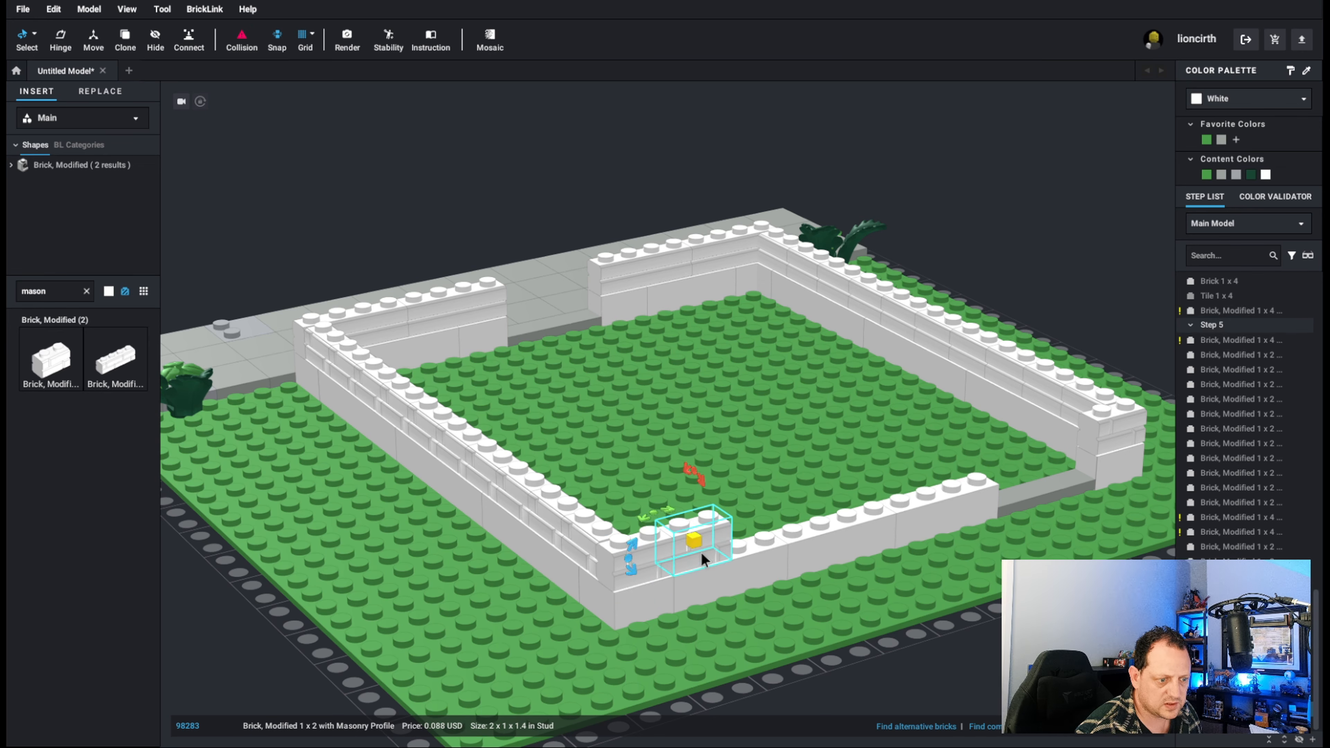
# Continue the back wall's second course with end-to-end copies of the 1 x 2 masonry brick up to the rear doorway.
pyautogui.hotkey('ctrl', 'v')
pyautogui.click(761, 545)
pyautogui.hotkey('ctrl', 'v')
pyautogui.click(809, 519)
pyautogui.hotkey('ctrl', 'v')
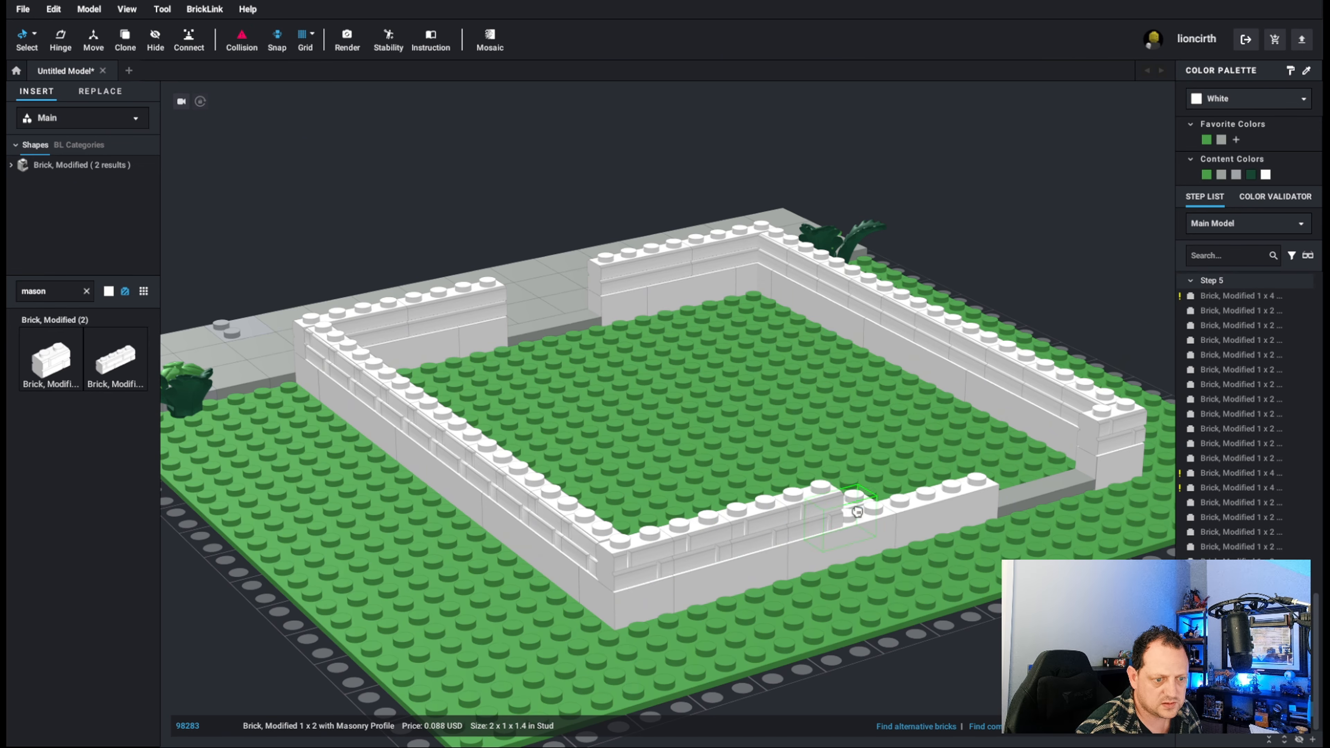
pyautogui.click(874, 508)
pyautogui.hotkey('ctrl', 'v')
pyautogui.click(963, 474)
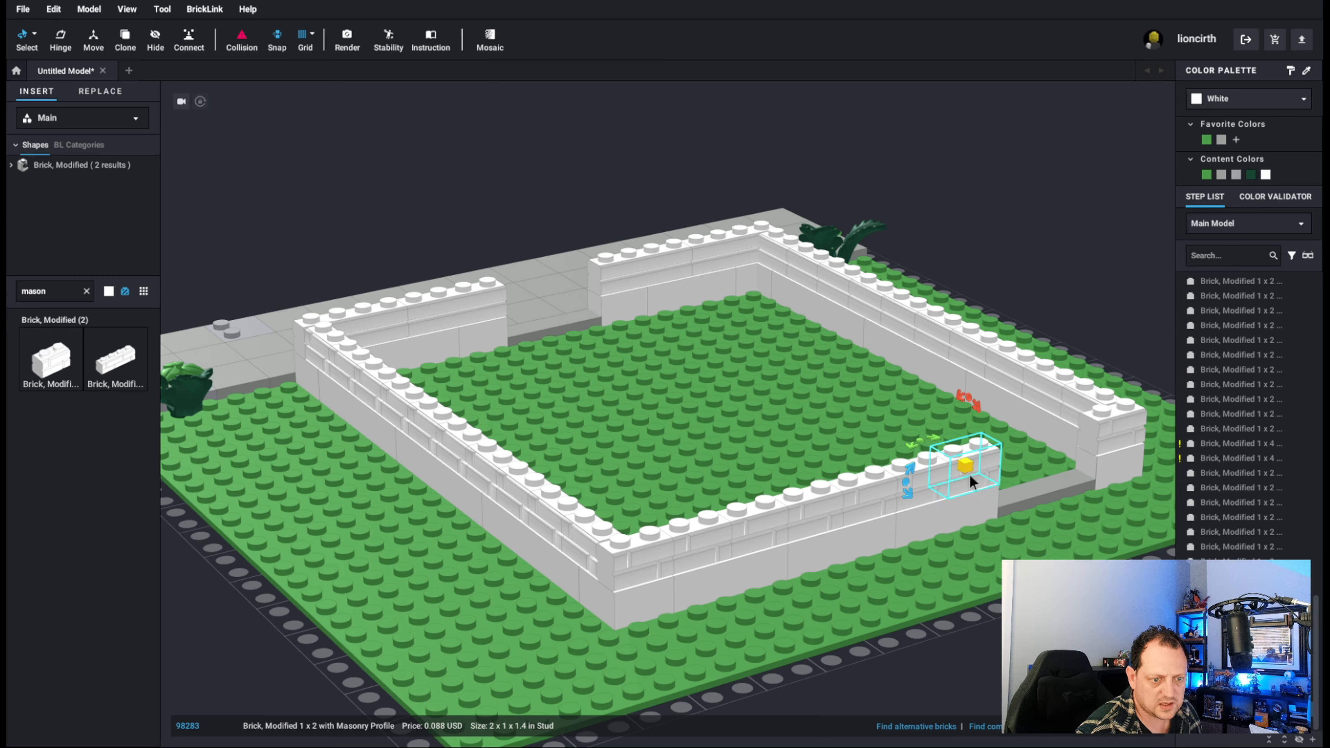
# Duplicate all the Step 5 masonry bricks and stack the copied courses on top of the existing walls.
pyautogui.moveTo(968, 473); pyautogui.dragTo(769, 376, button='right')
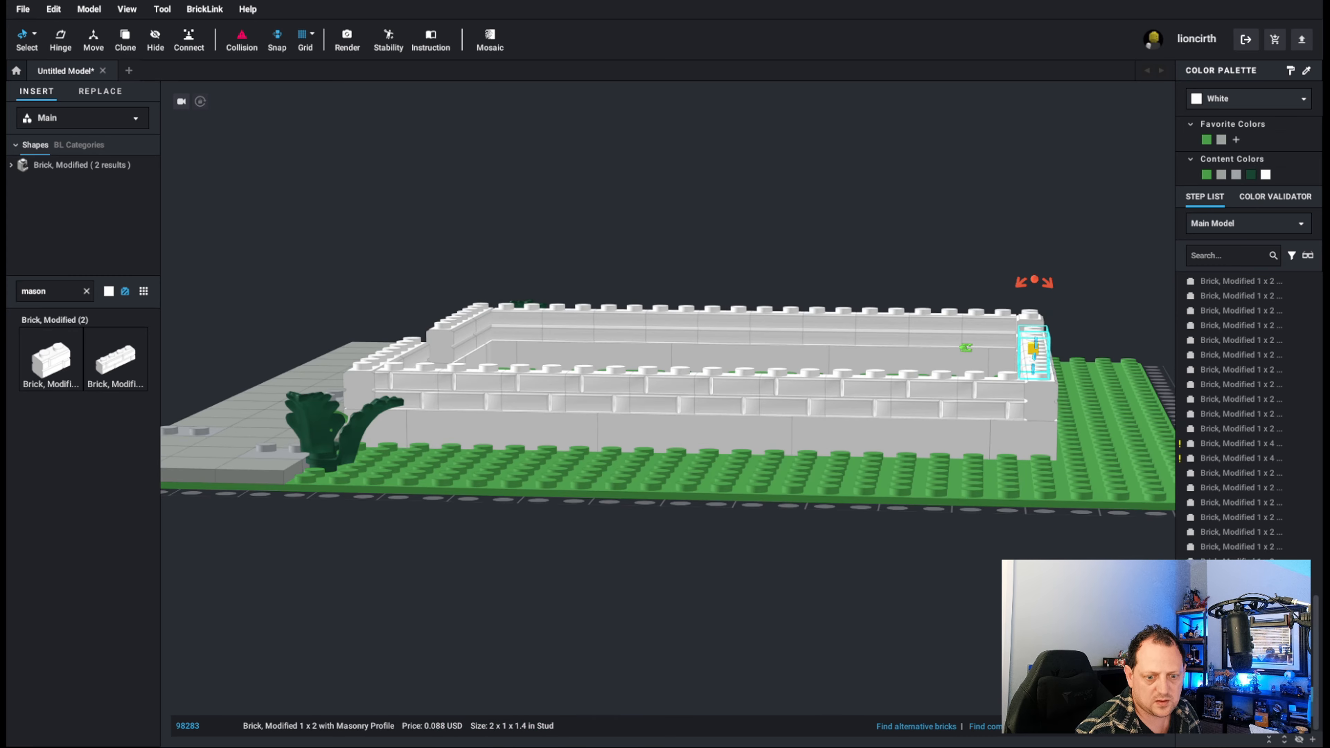
pyautogui.scroll(5, 1255, 546)
pyautogui.scroll(1, 1255, 546)
pyautogui.keyDown('shift'); pyautogui.click(1224, 402); pyautogui.keyUp('shift')
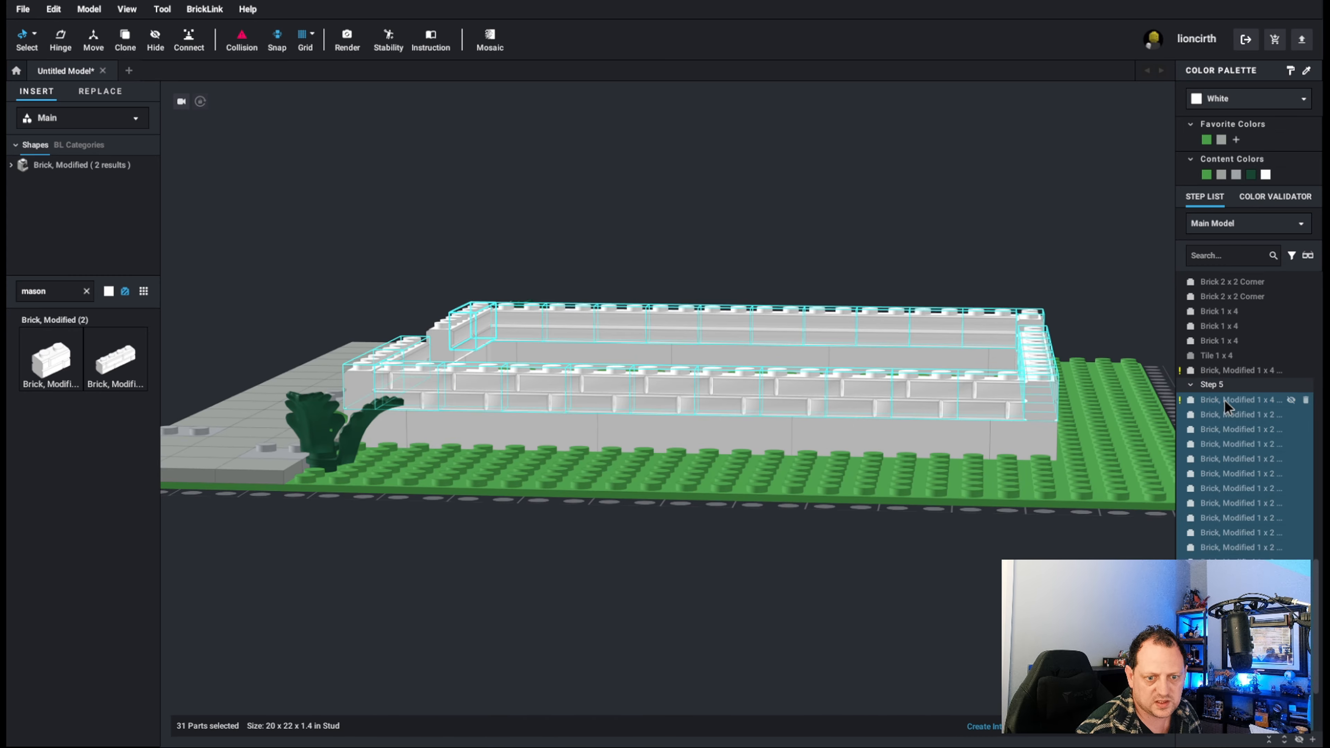
pyautogui.scroll(-5, 1259, 437)
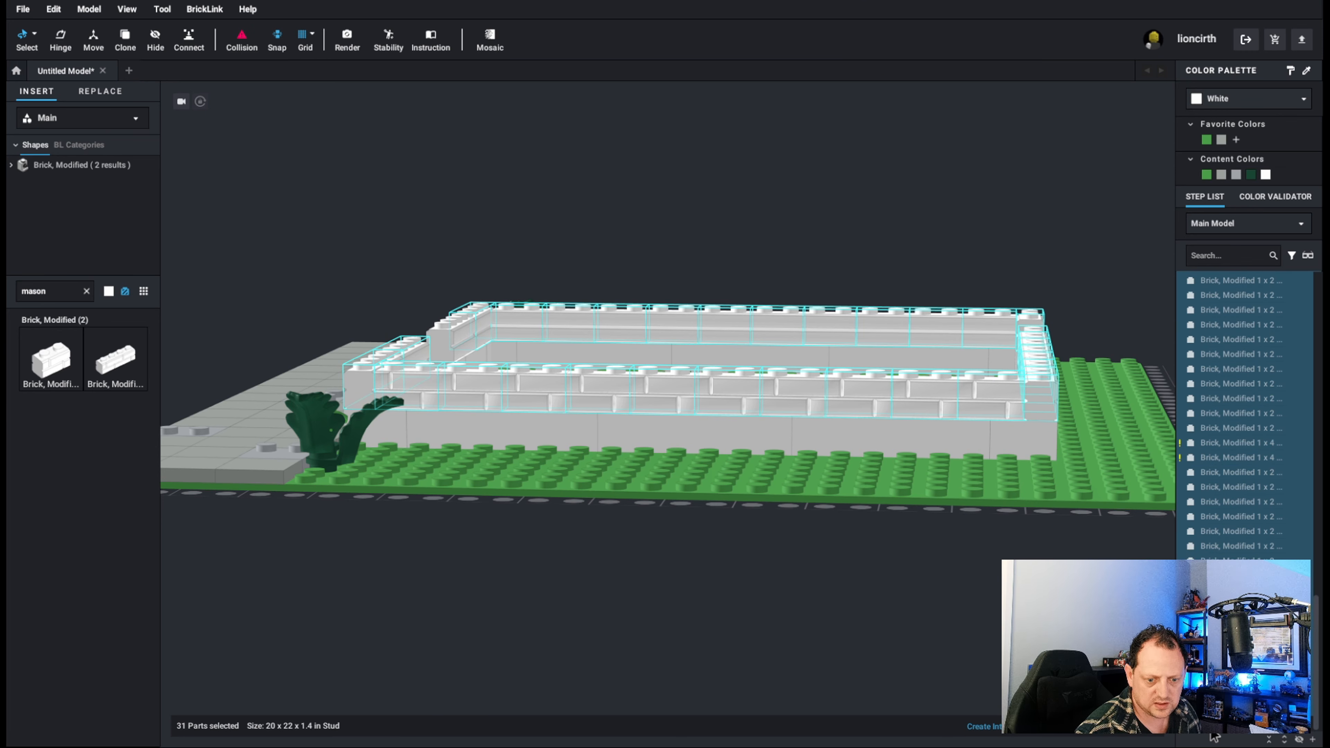
pyautogui.scroll(-1, 1216, 720)
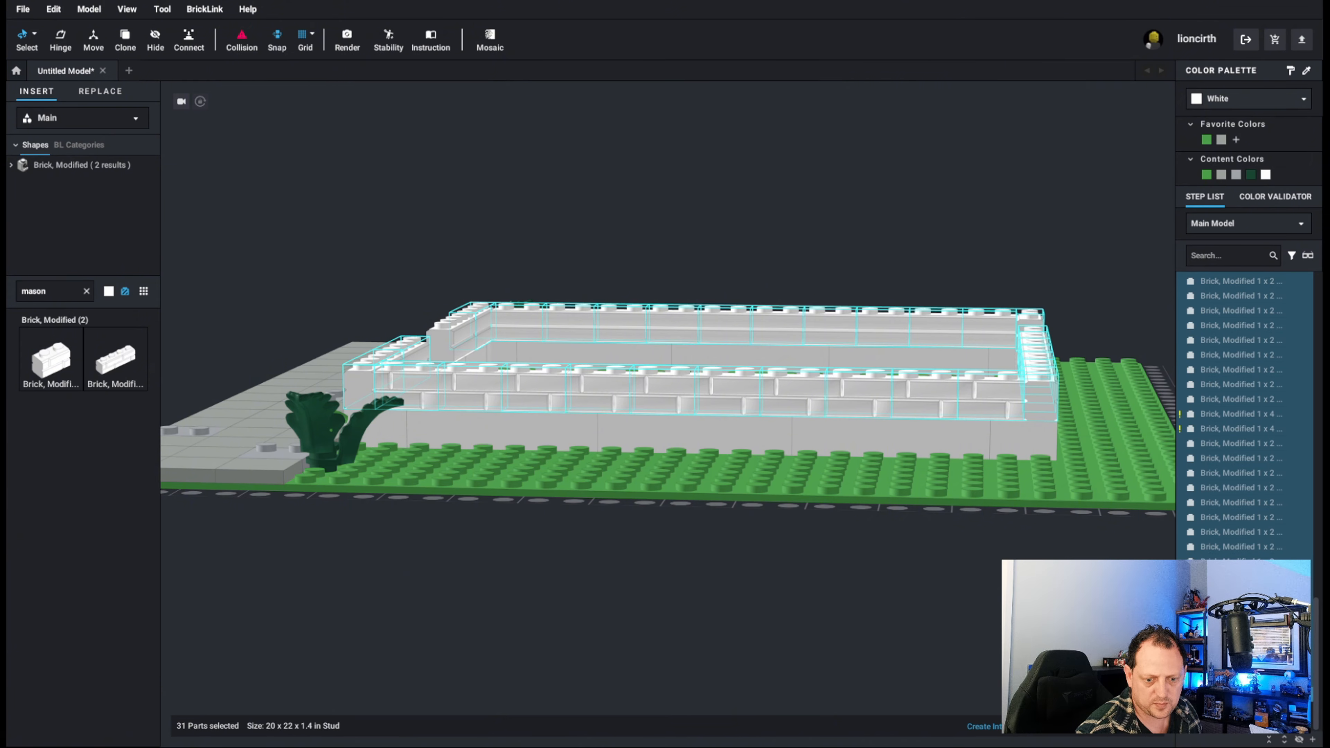
pyautogui.hotkey('ctrl', 'v')
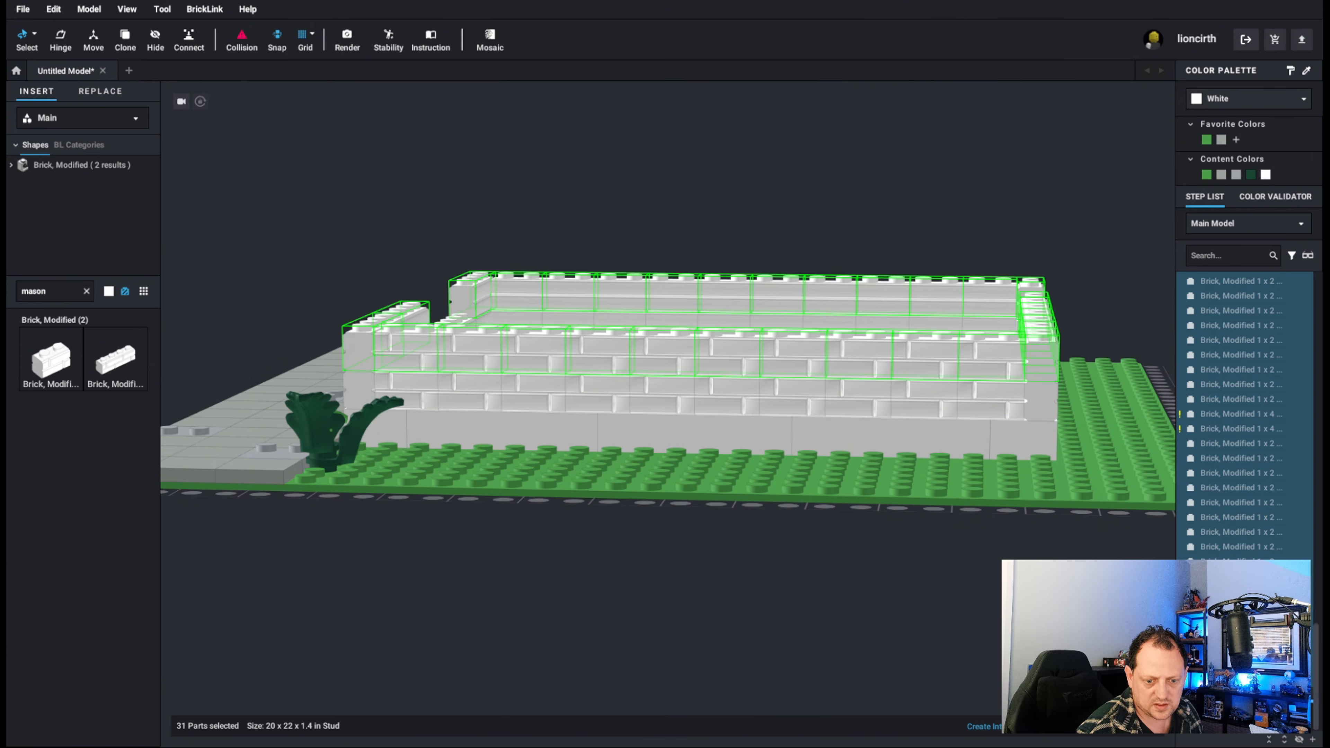
pyautogui.press('Escape')
# Fill the gap in the front wall's left section beside the doorway with another 1 x 4 masonry brick and move it into Step 5.
pyautogui.scroll(2, 609, 410)
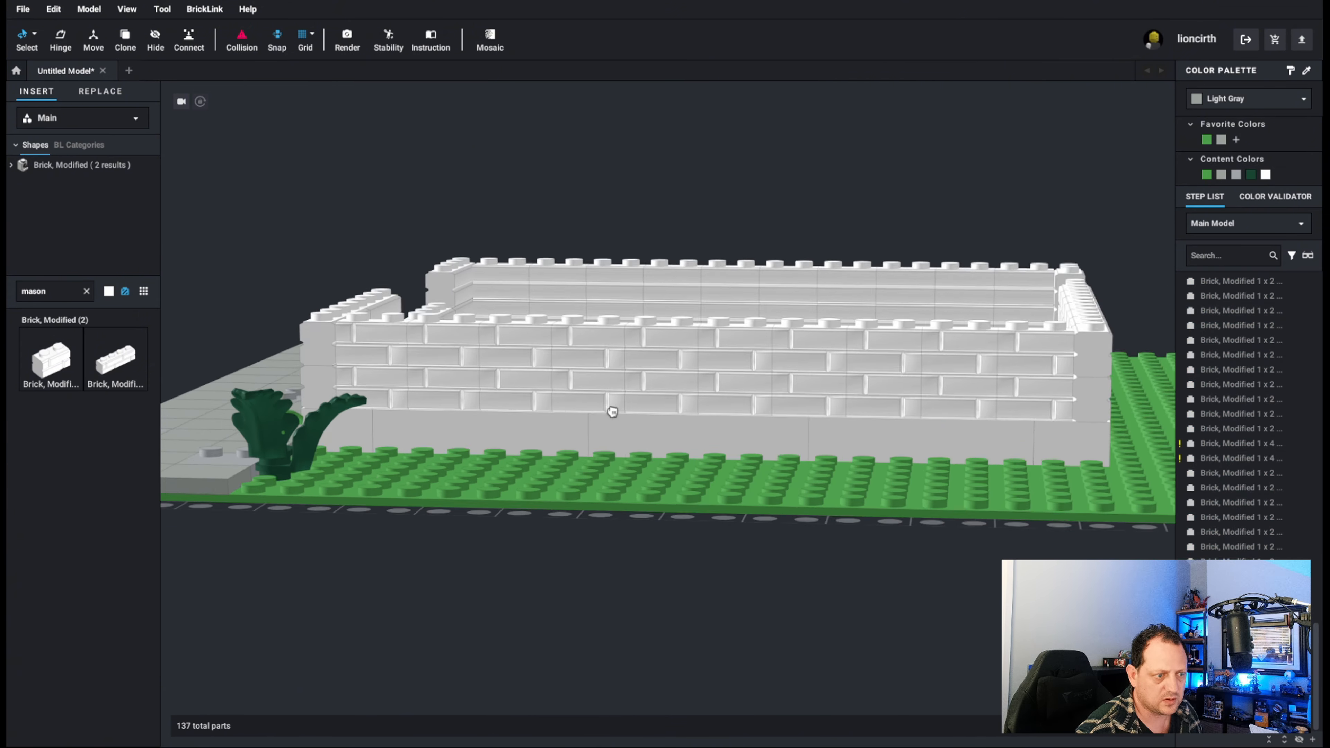
pyautogui.moveTo(516, 410); pyautogui.dragTo(616, 439, button='right')
pyautogui.scroll(-2, 616, 439)
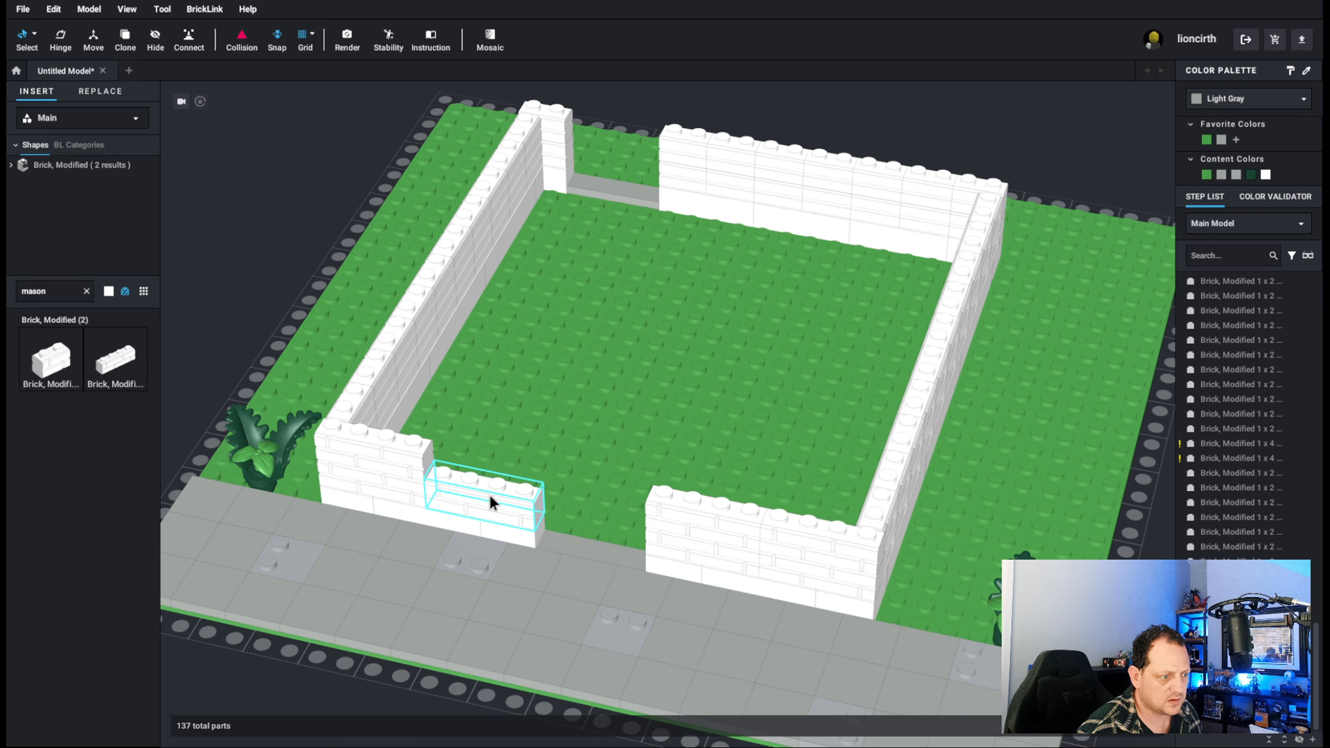
pyautogui.click(500, 492)
pyautogui.click(499, 491)
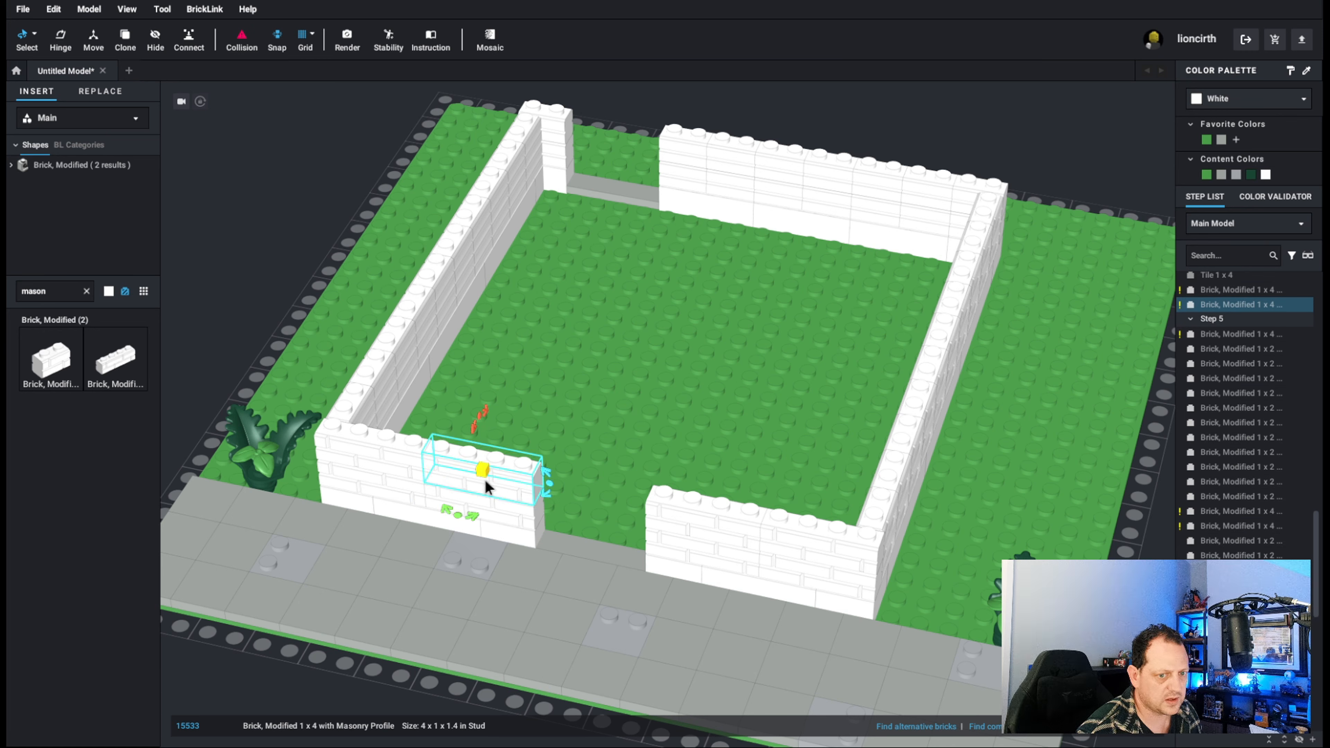
pyautogui.moveTo(1234, 304); pyautogui.dragTo(1237, 351)
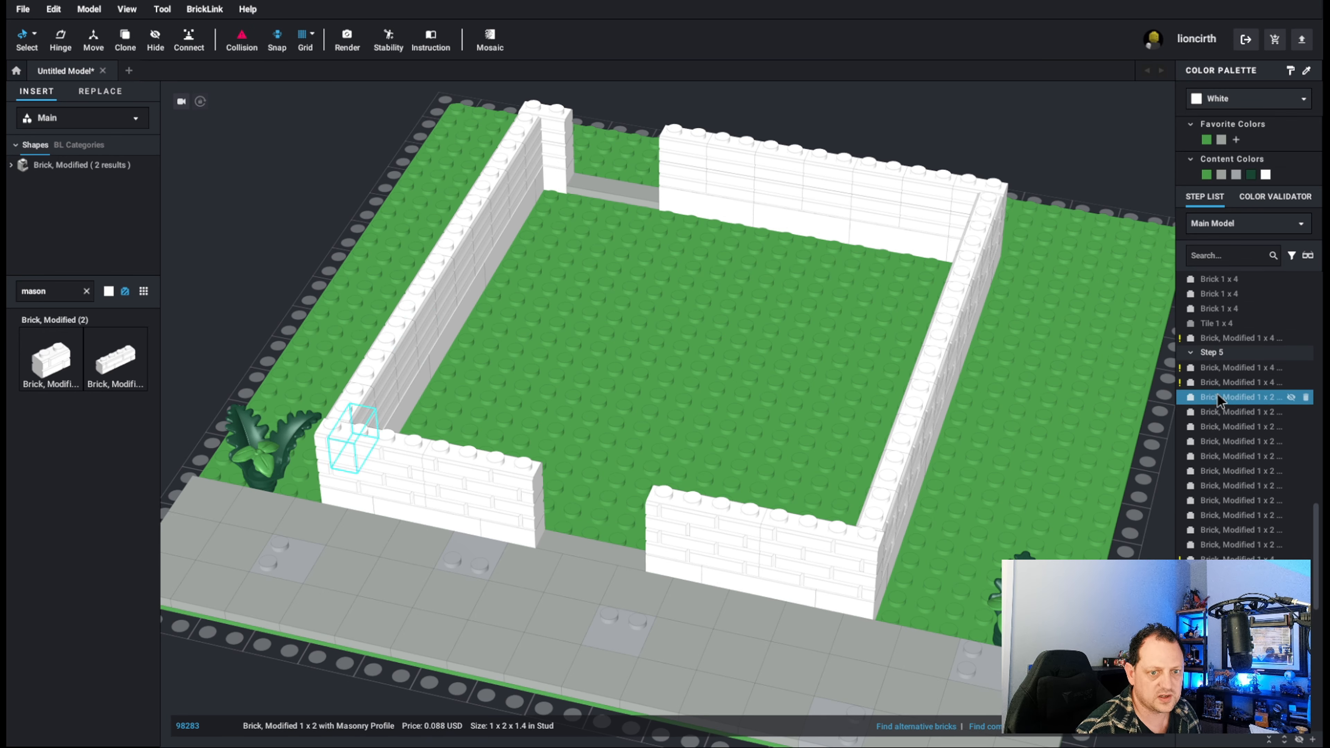
# Select all the plain white bricks of the bottom course in Step 4, without the tile, and color them Dark Nougat.
pyautogui.scroll(5, 1220, 401)
pyautogui.scroll(5, 1246, 392)
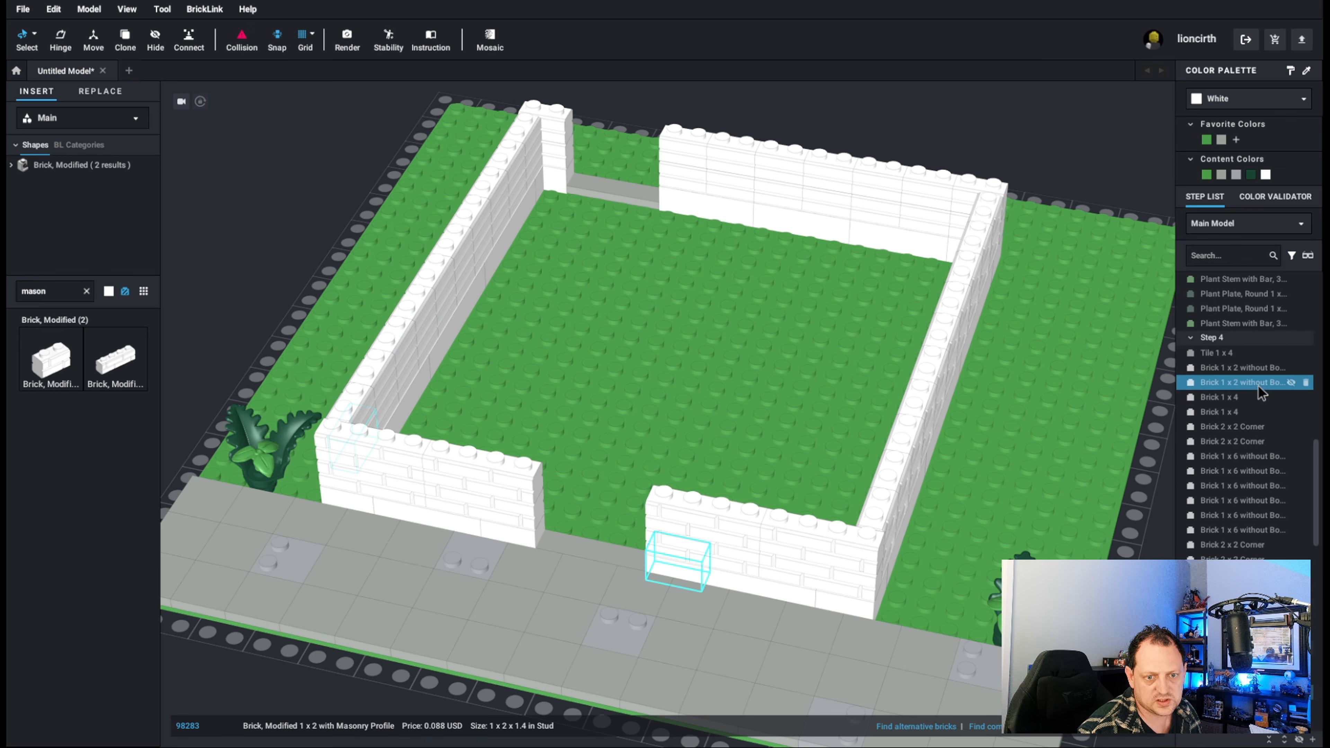
pyautogui.click(1228, 356)
pyautogui.click(1228, 369)
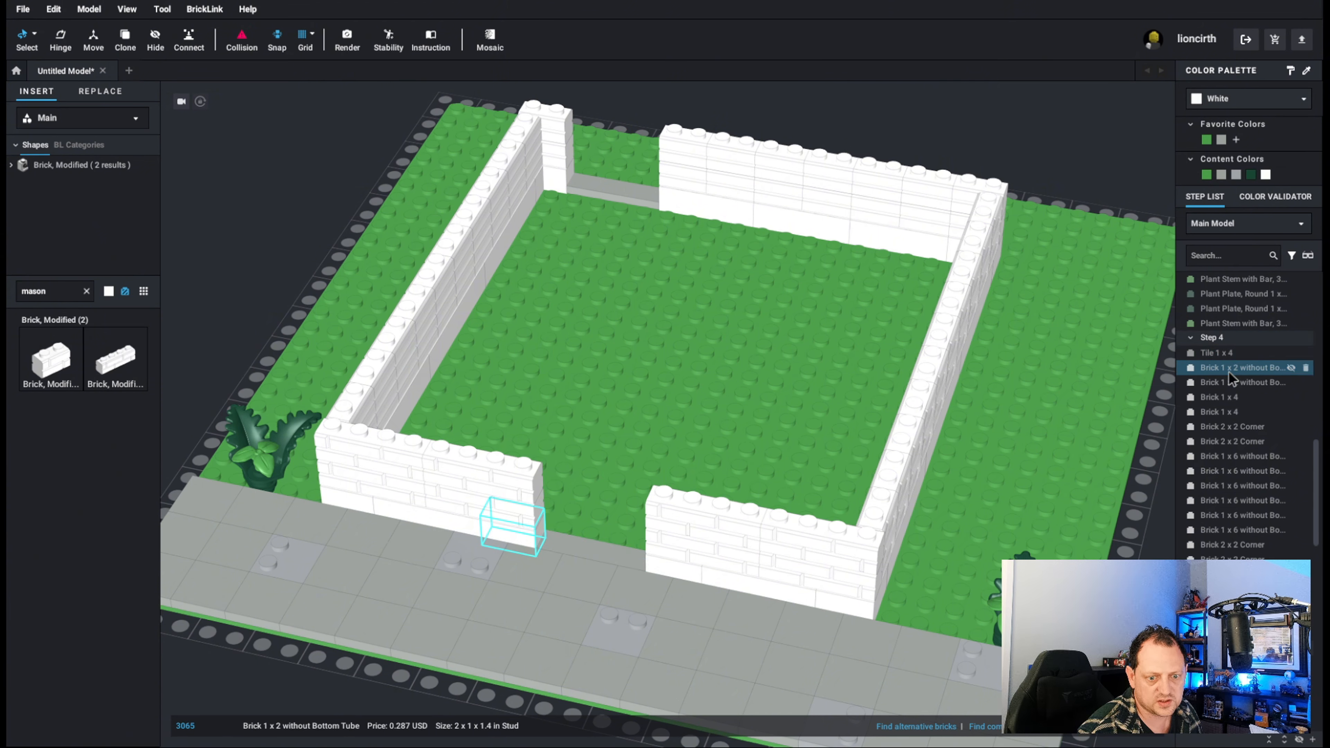
pyautogui.keyDown('shift'); pyautogui.click(1235, 604); pyautogui.keyUp('shift')
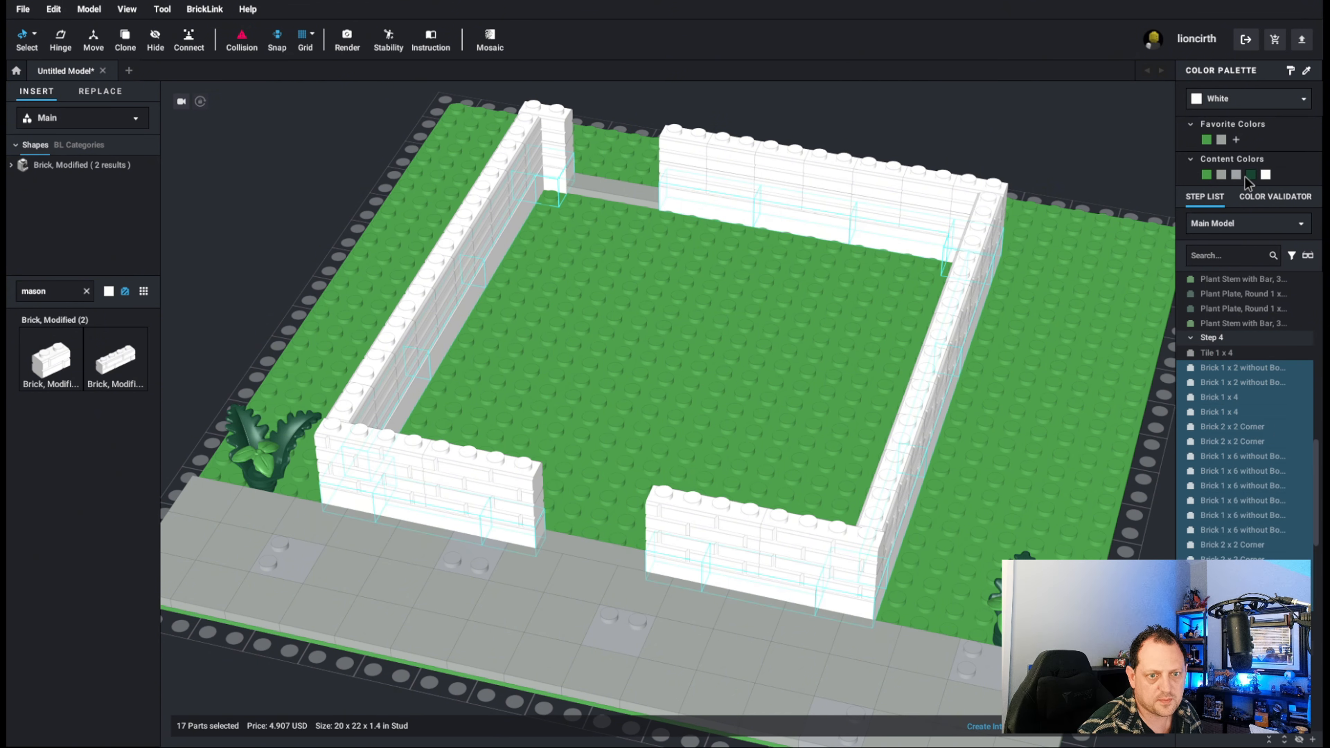
pyautogui.click(1216, 105)
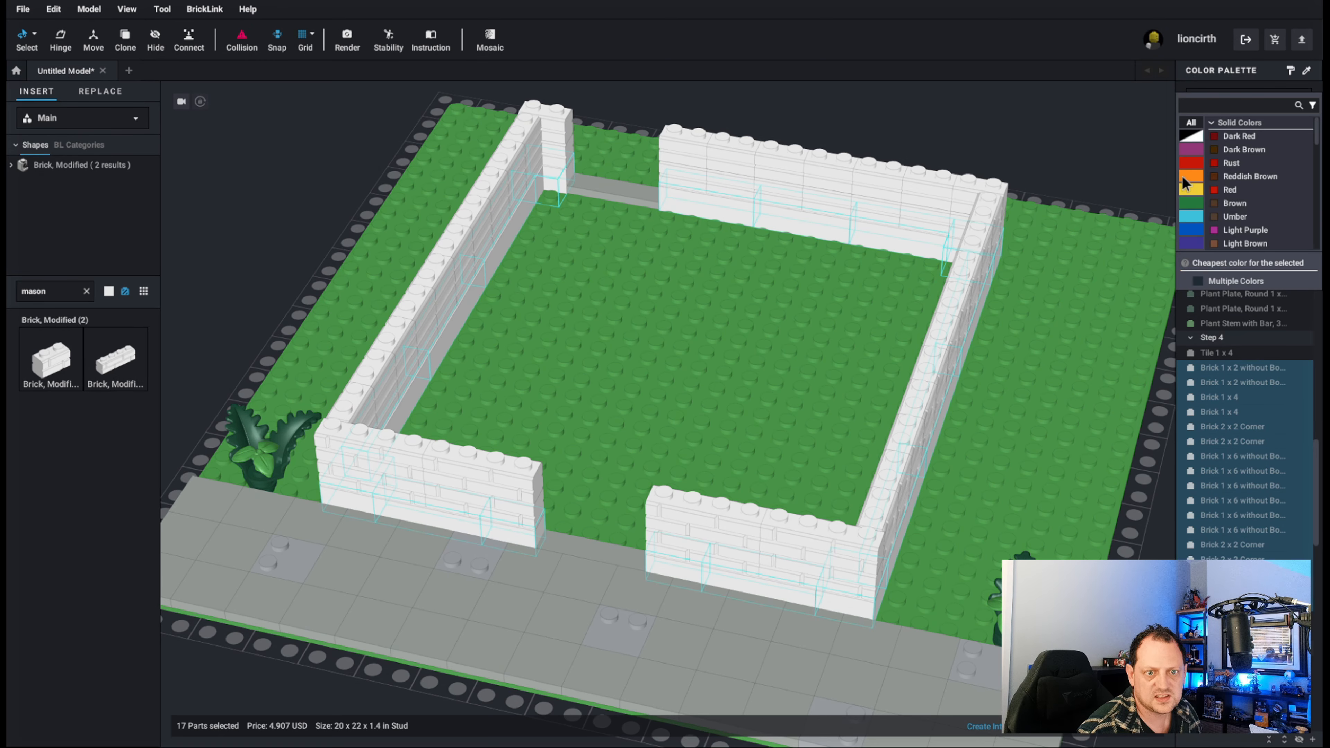
pyautogui.click(1189, 178)
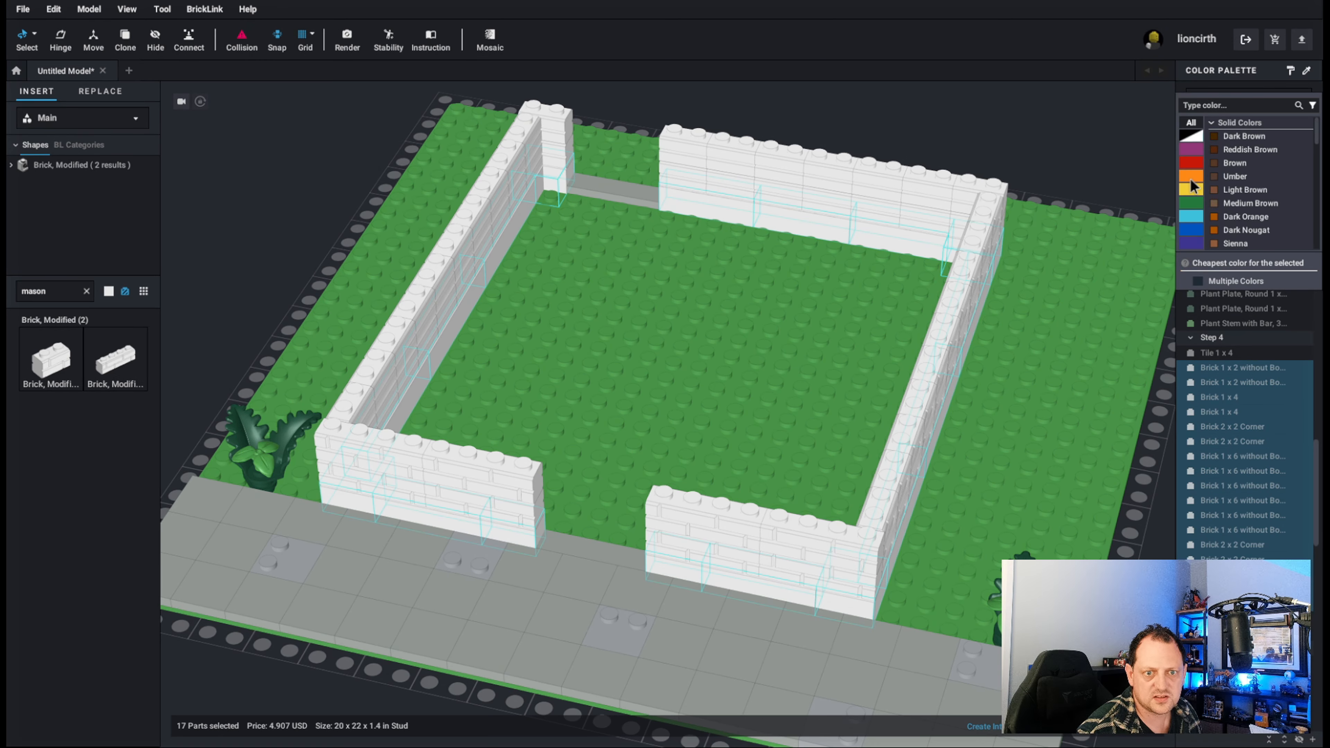
pyautogui.click(1244, 231)
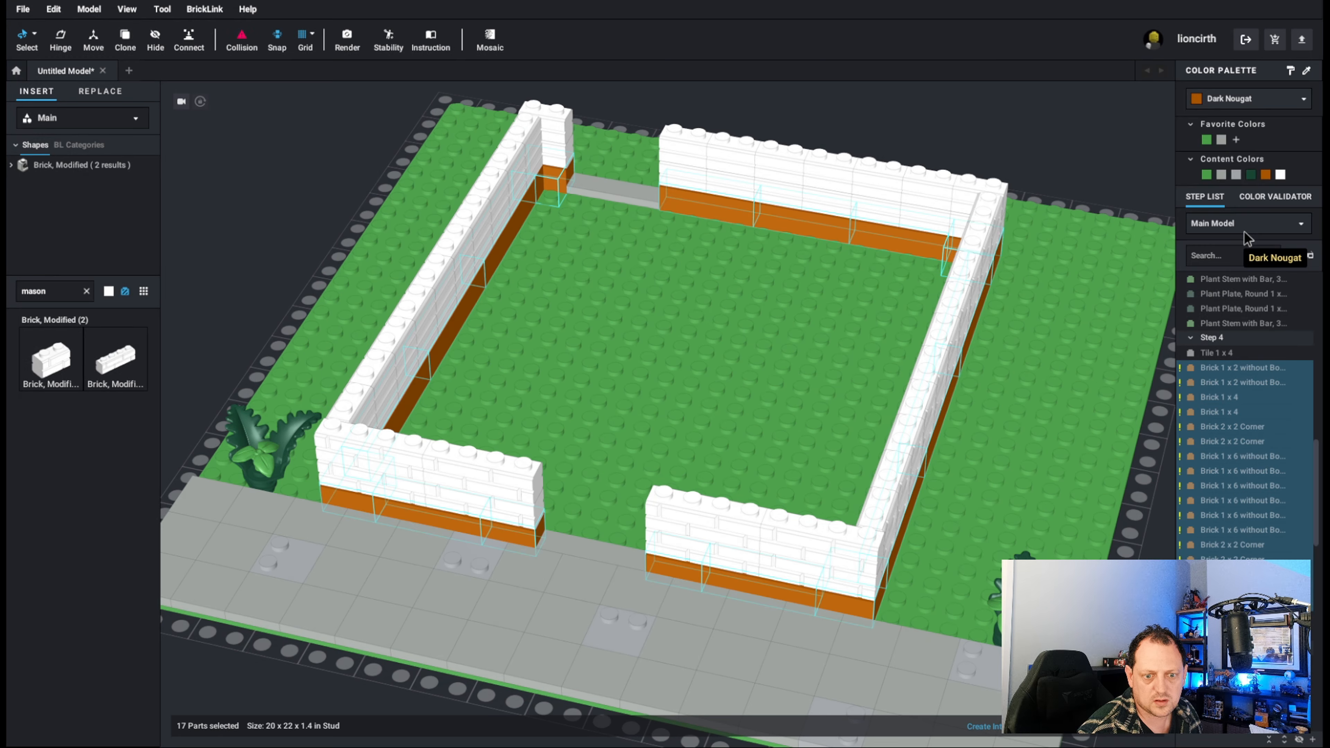
# Try Brown, Dark Bluish Gray and Light Bluish Gray as colors for the selected bottom-course bricks.
pyautogui.click(1219, 99)
pyautogui.click(1240, 171)
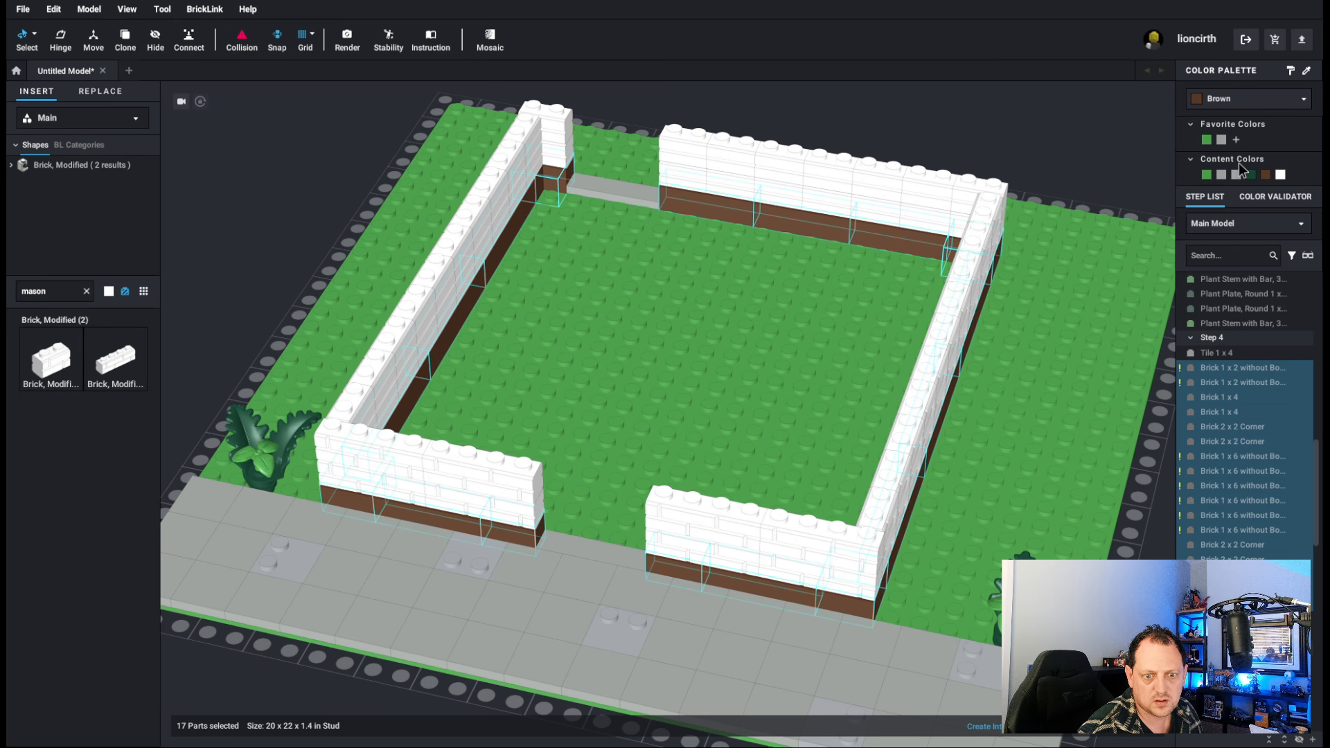
pyautogui.click(1222, 105)
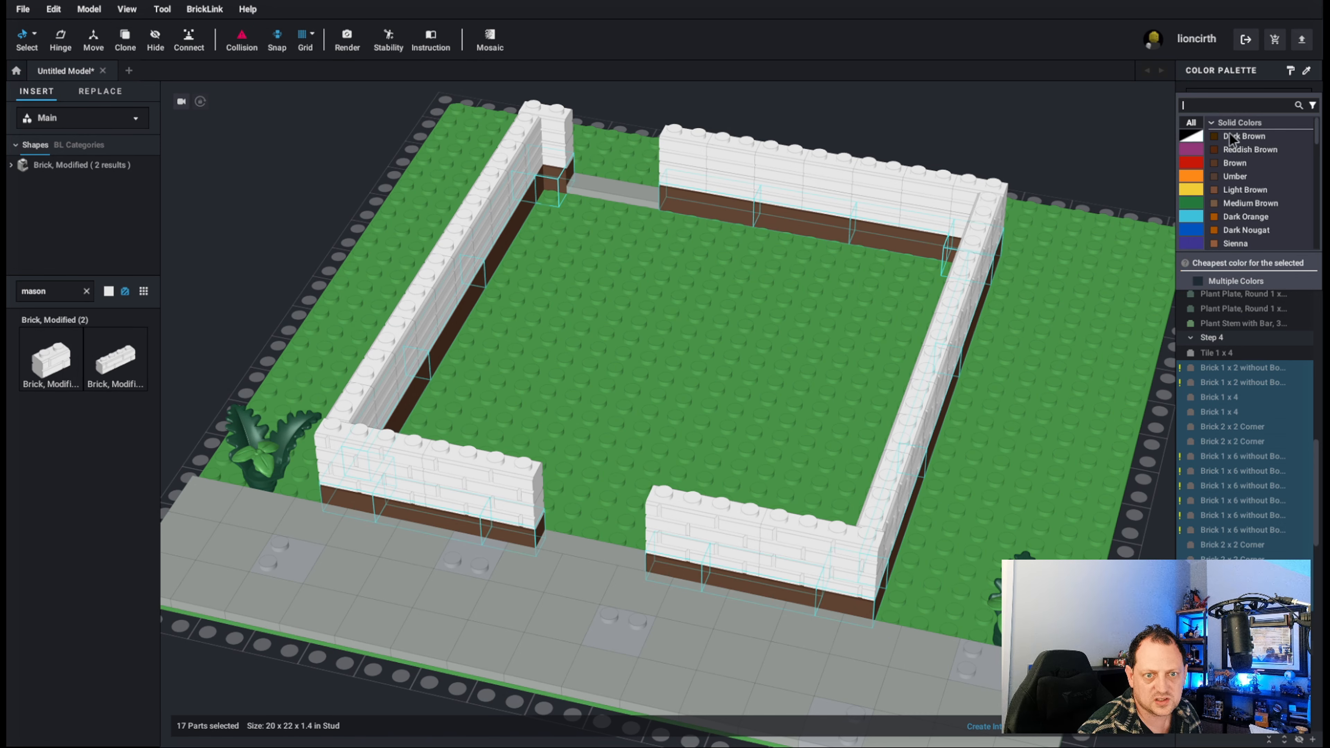
pyautogui.click(1192, 136)
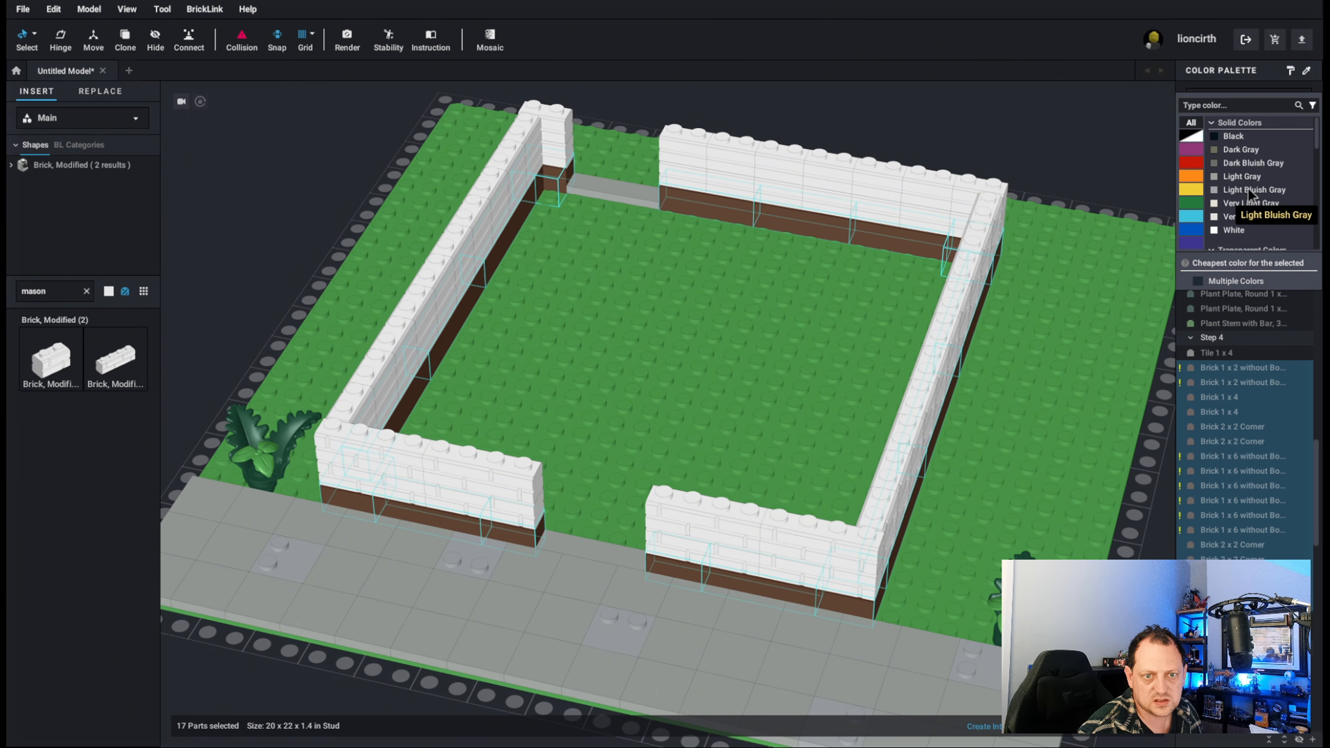
pyautogui.click(1236, 165)
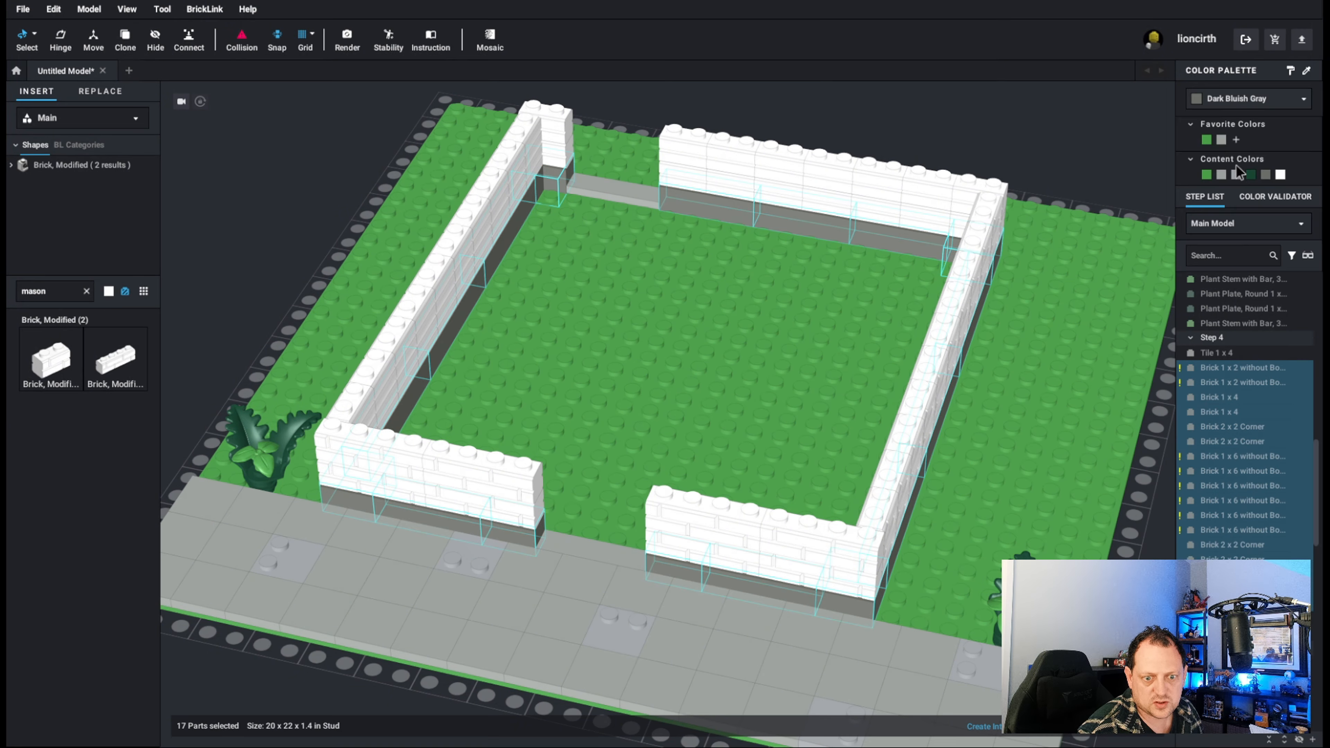
pyautogui.click(1214, 99)
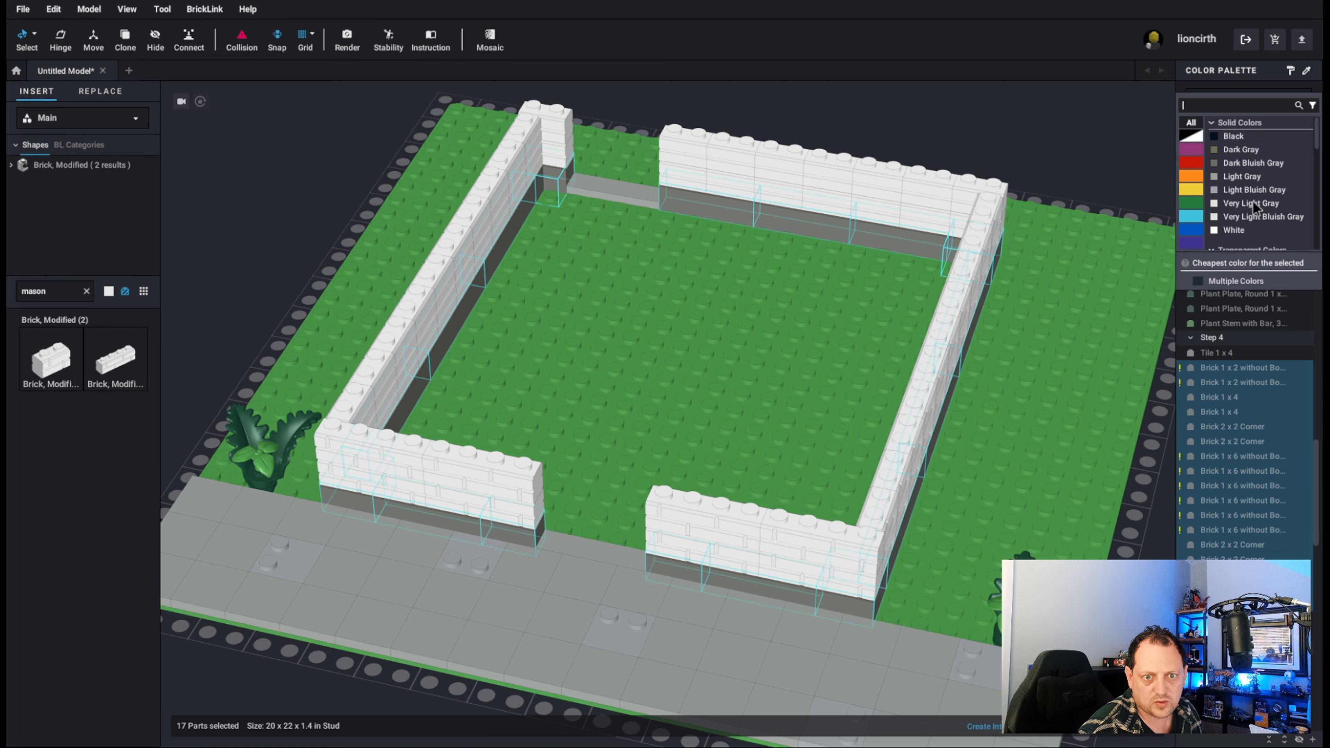
pyautogui.click(1250, 188)
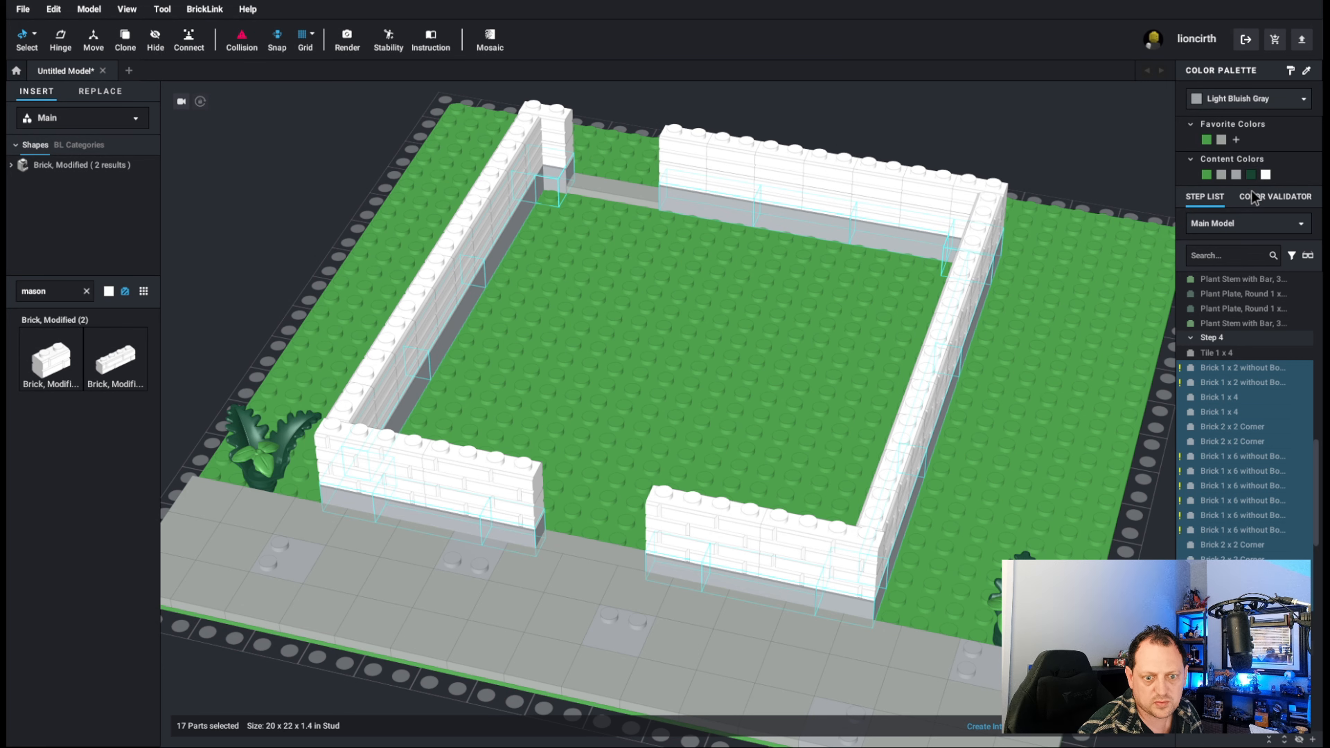
# Try Very Light Bluish Gray and Dark Gray as colors for the selected bottom-course bricks.
pyautogui.click(1214, 103)
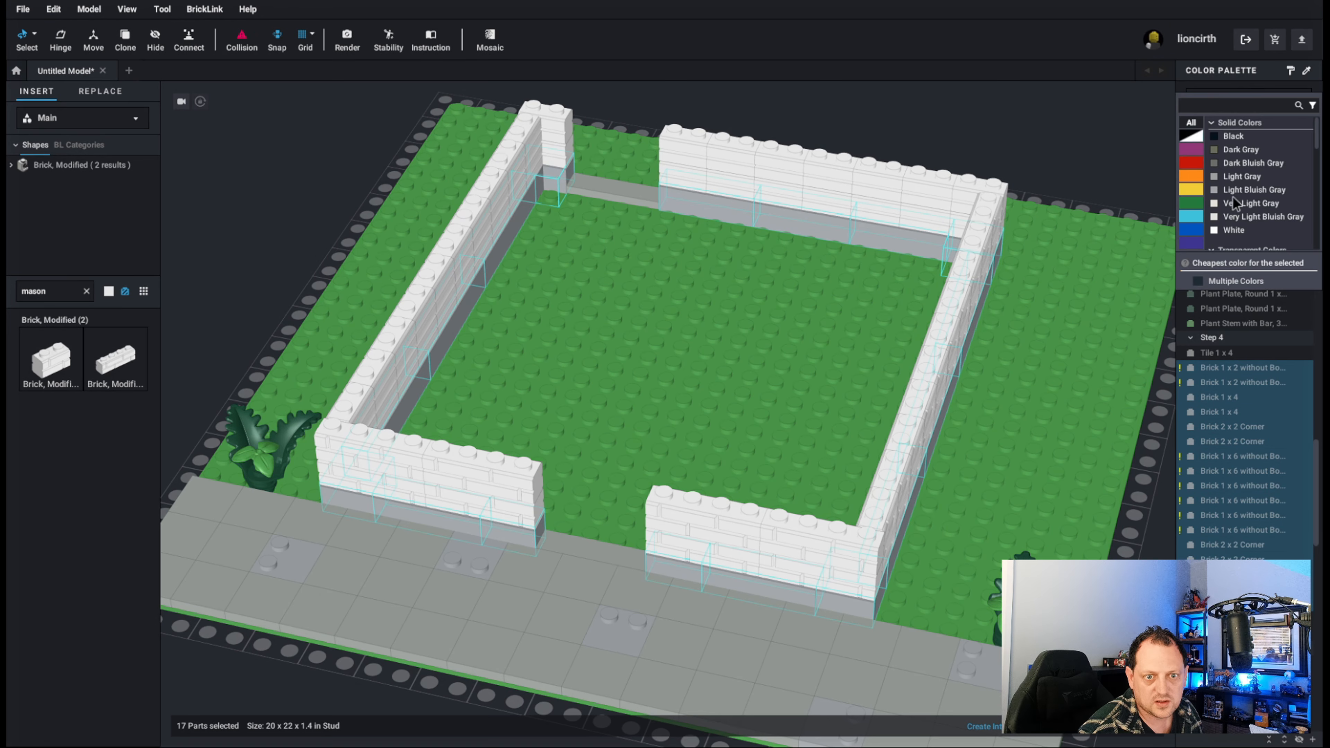
pyautogui.click(1231, 217)
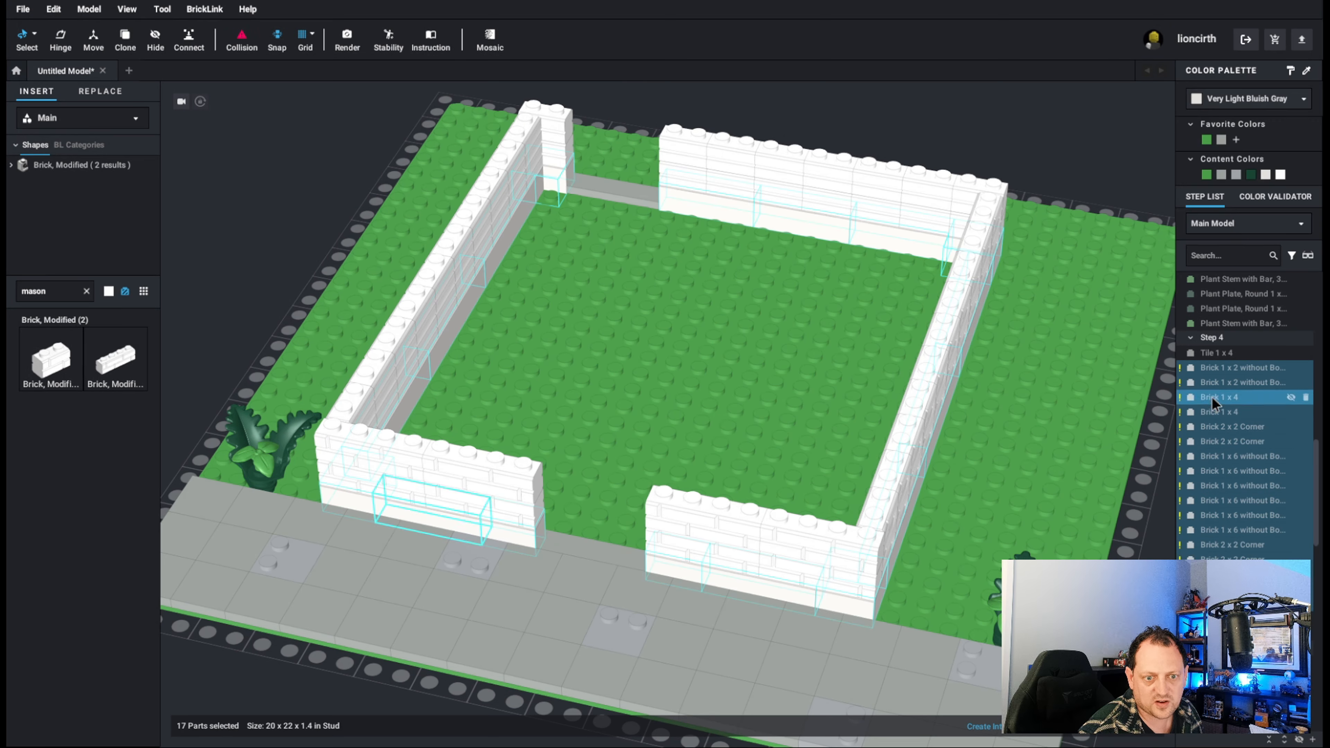
pyautogui.click(1228, 104)
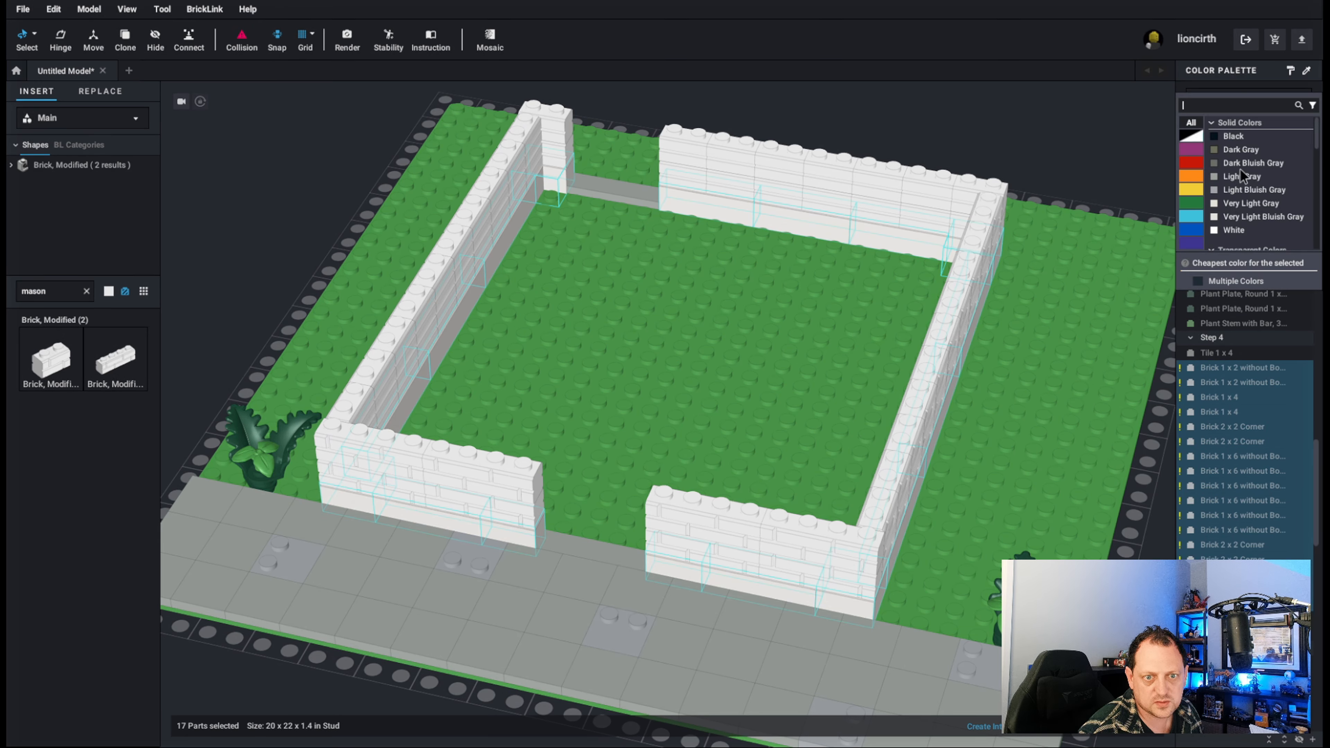
pyautogui.click(1234, 150)
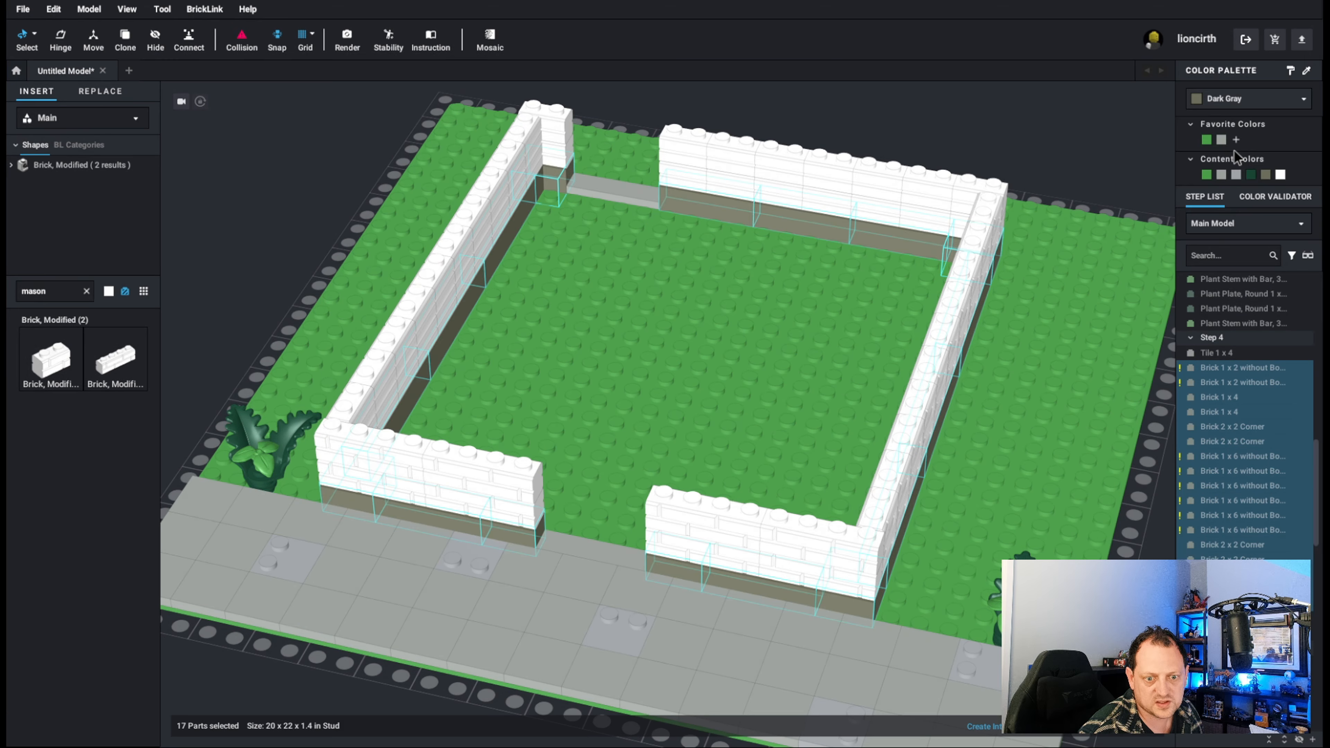
# Color the selected bottom-course bricks of Step 4 Light Bluish Gray.
pyautogui.click(1236, 107)
pyautogui.click(1245, 190)
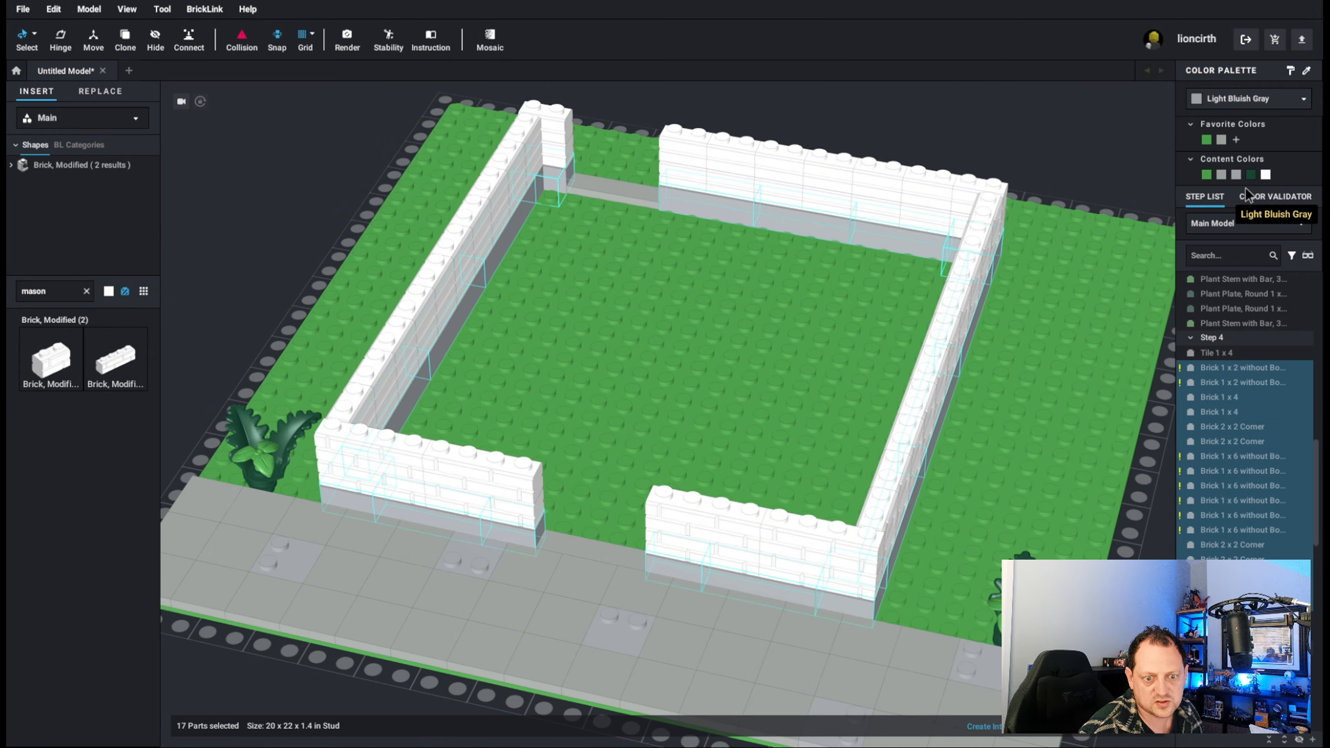
pyautogui.moveTo(954, 323); pyautogui.dragTo(1026, 308, button='right')
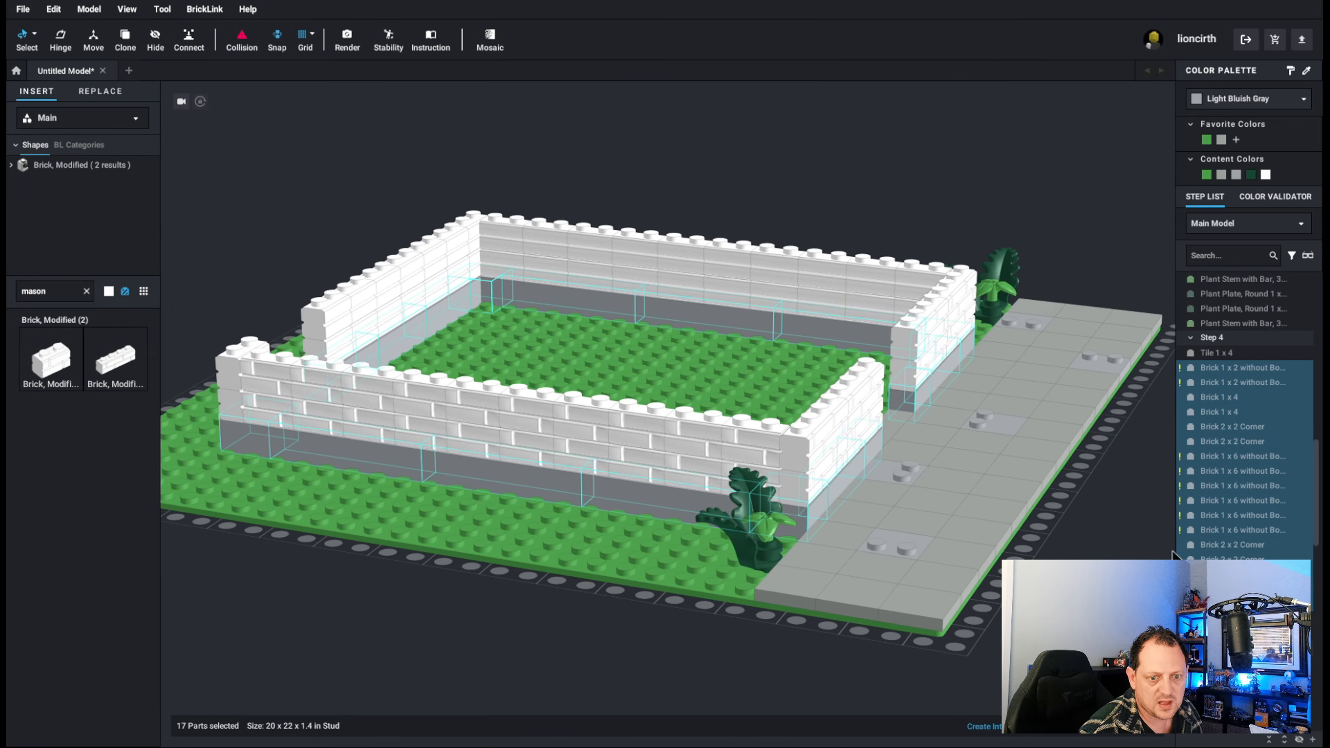
# Select all the 1 x 6 bricks without bottom tubes in Step 4 and inspect where they sit in the side walls.
pyautogui.click(1233, 530)
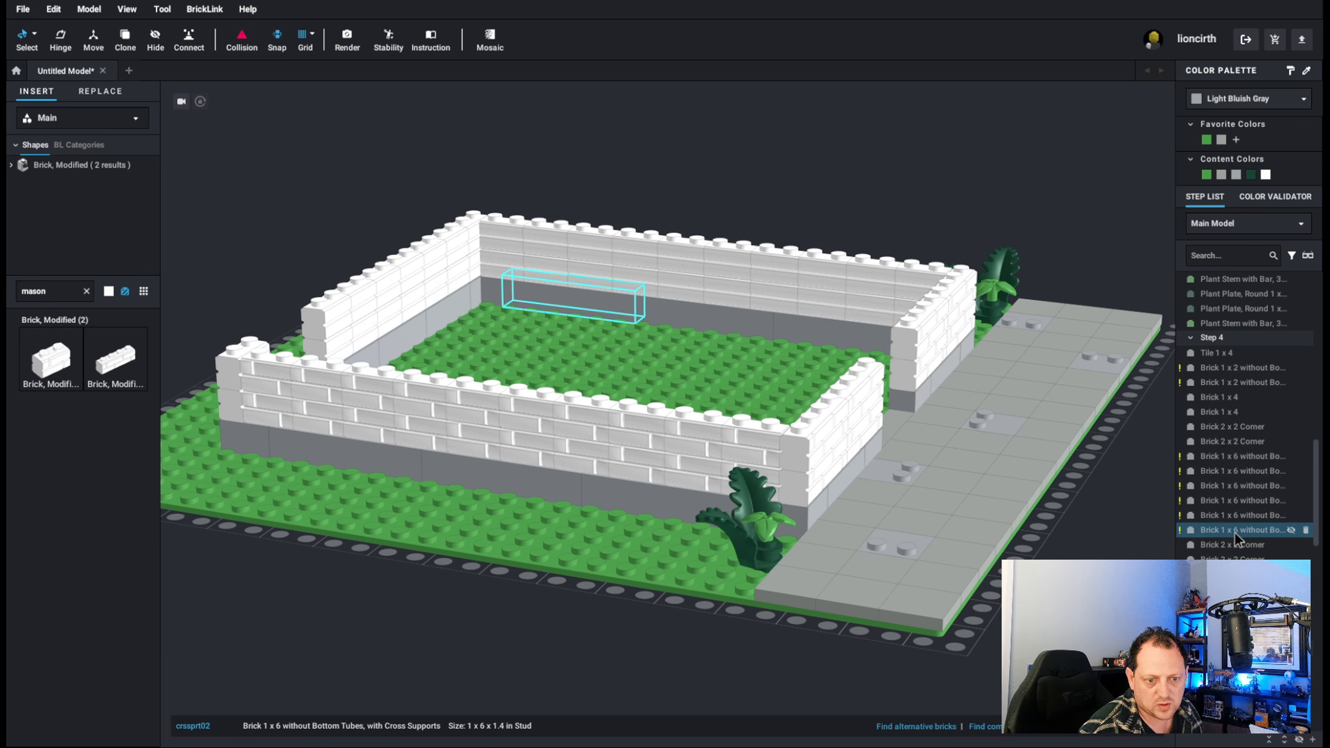
pyautogui.keyDown('shift'); pyautogui.click(1221, 458); pyautogui.keyUp('shift')
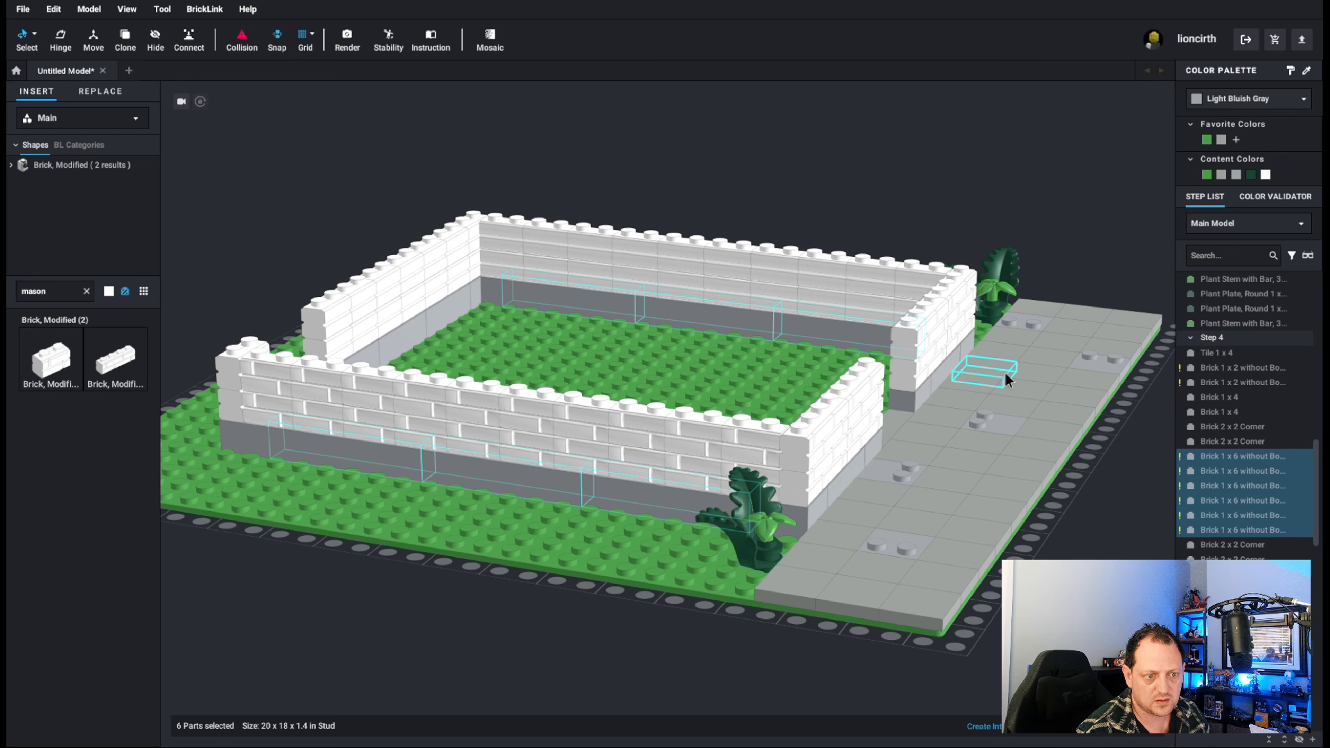
pyautogui.moveTo(1004, 371); pyautogui.dragTo(974, 368, button='right')
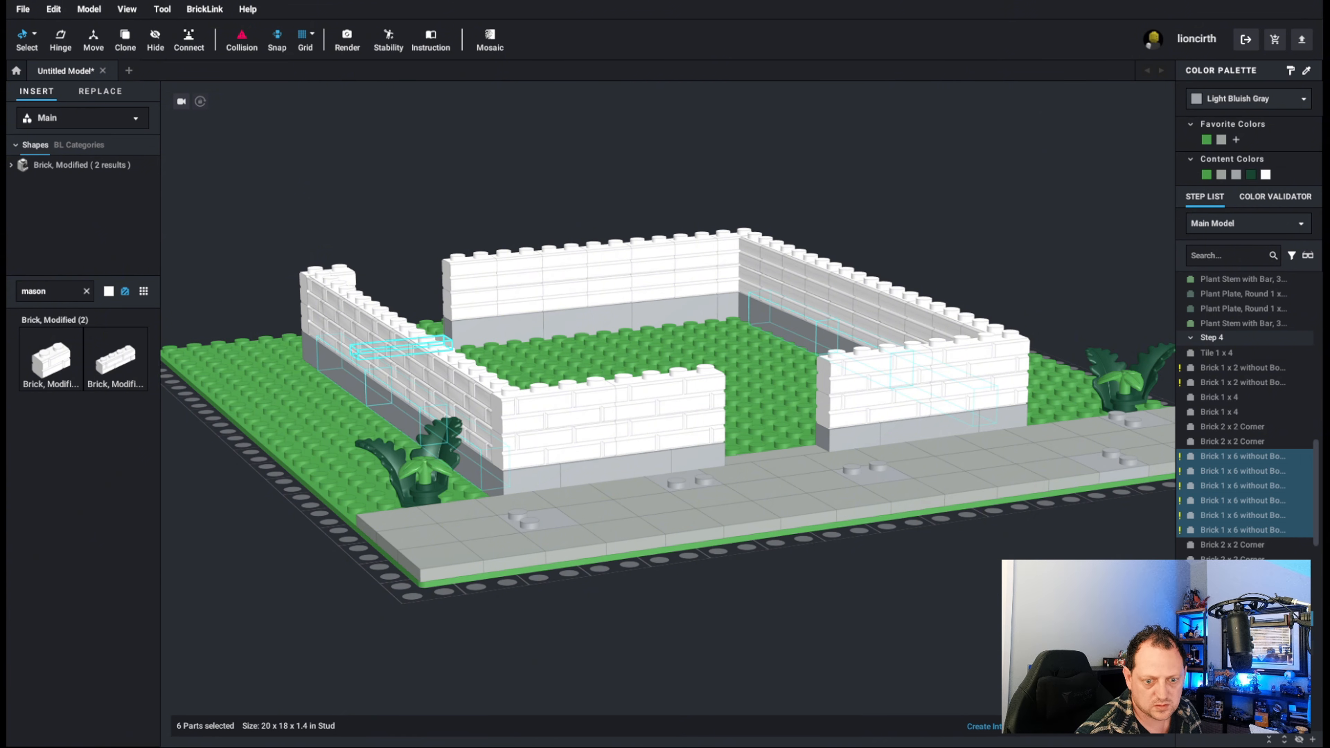
# Reselect all the plain bottom-course bricks in Step 4, without the tile, and reapply Light Bluish Gray.
pyautogui.click(492, 327)
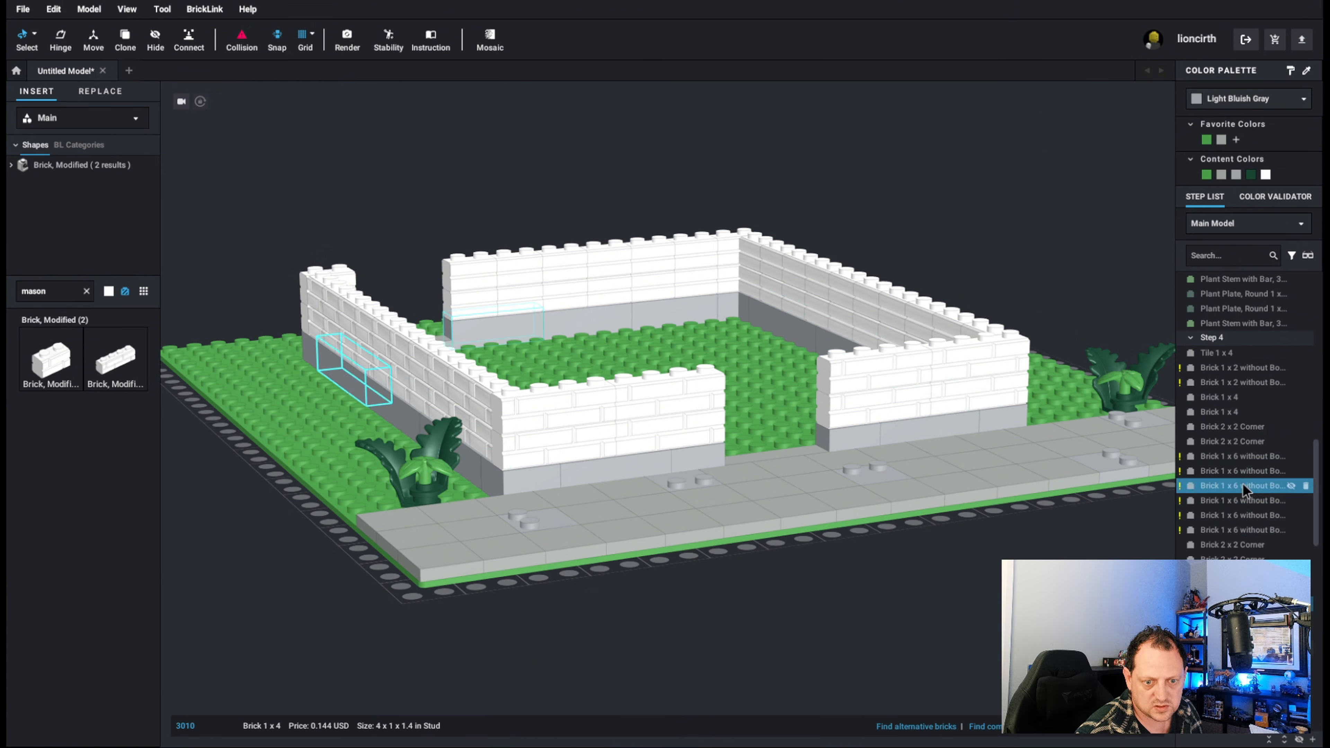
pyautogui.keyDown('shift'); pyautogui.click(1244, 370); pyautogui.keyUp('shift')
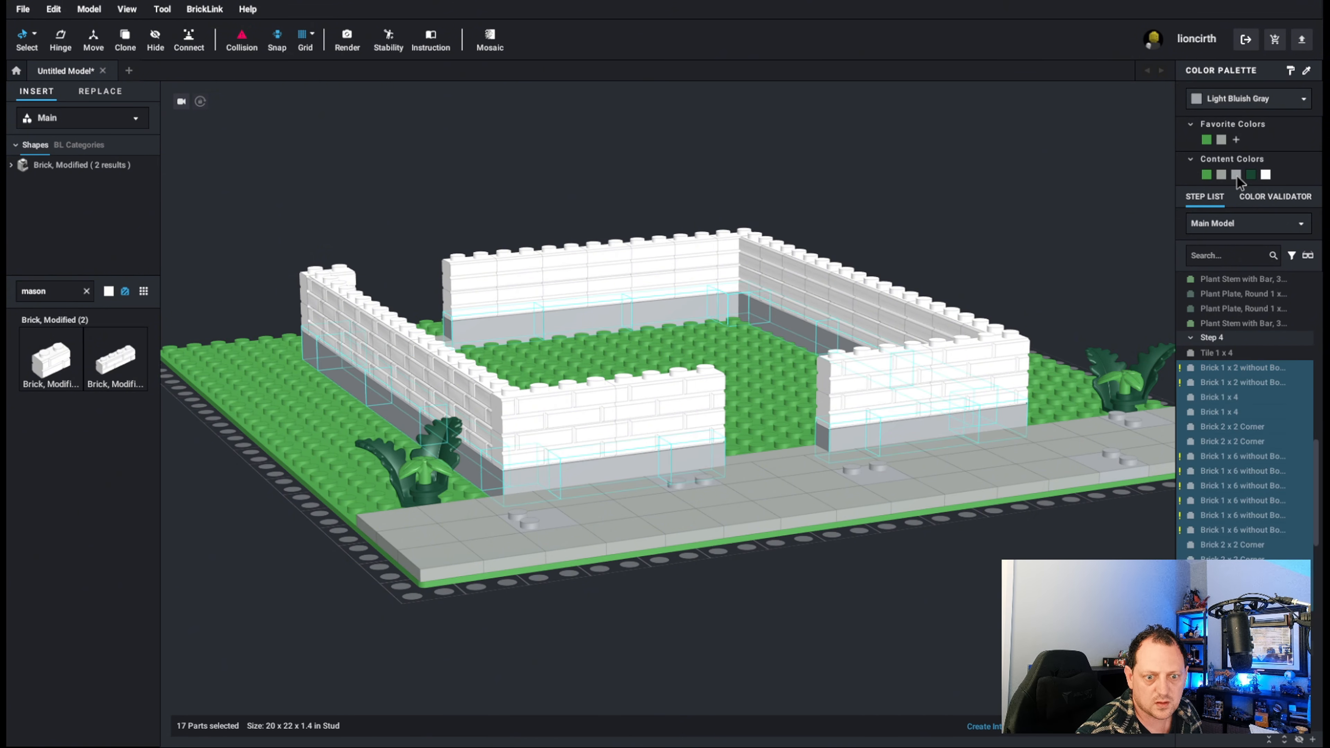
pyautogui.click(1218, 100)
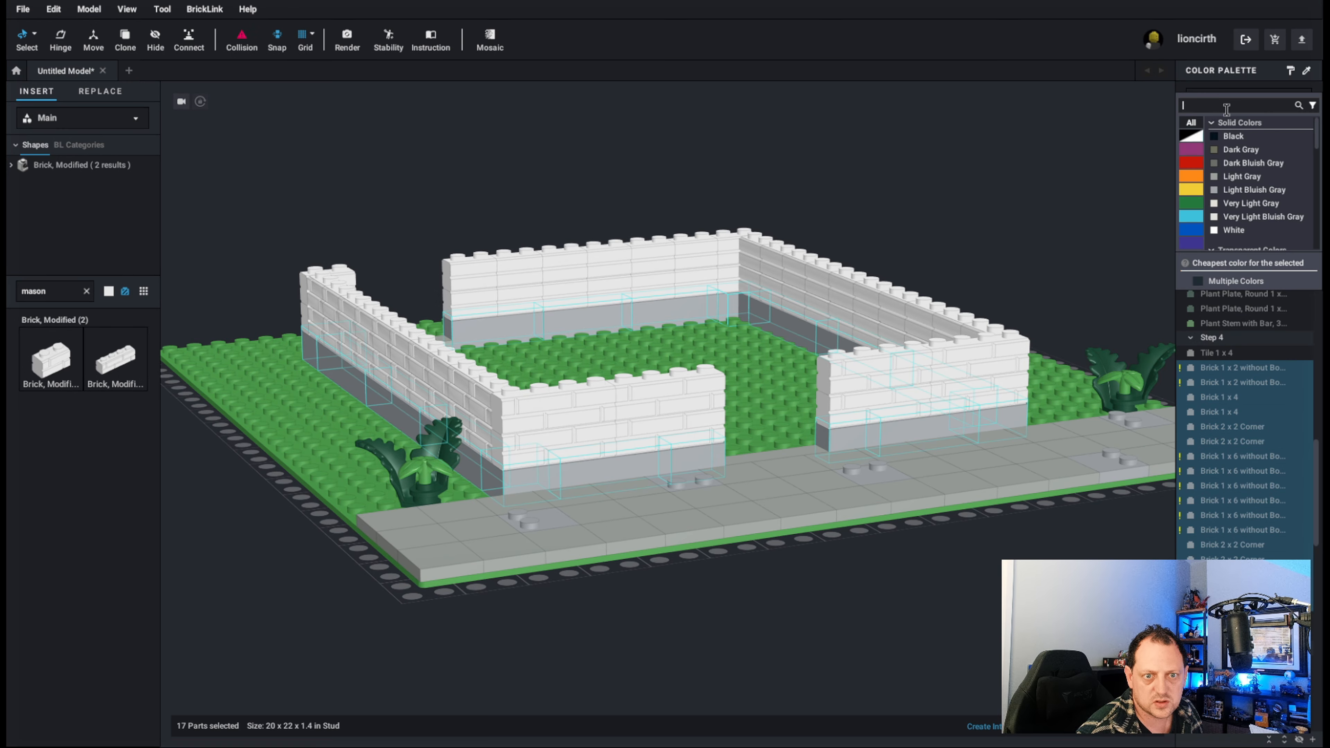
pyautogui.click(1239, 190)
pyautogui.click(1219, 103)
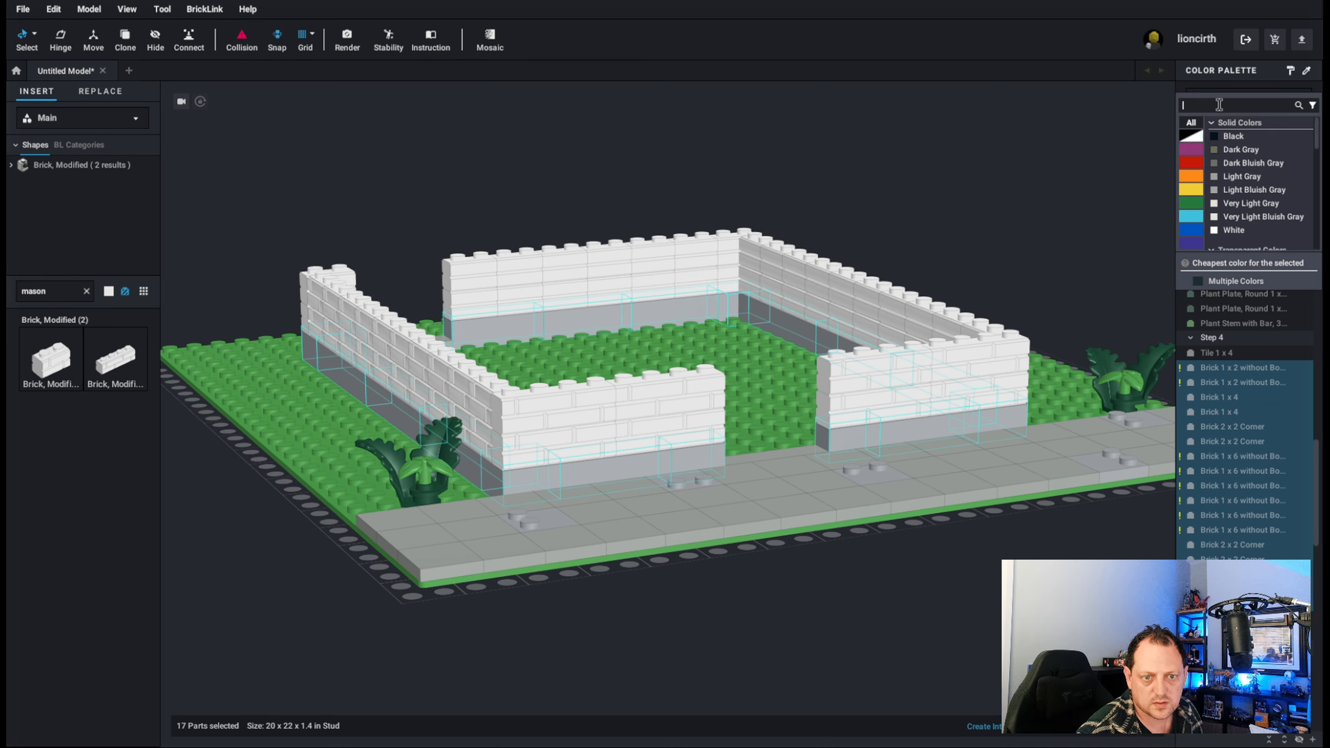
pyautogui.click(1272, 361)
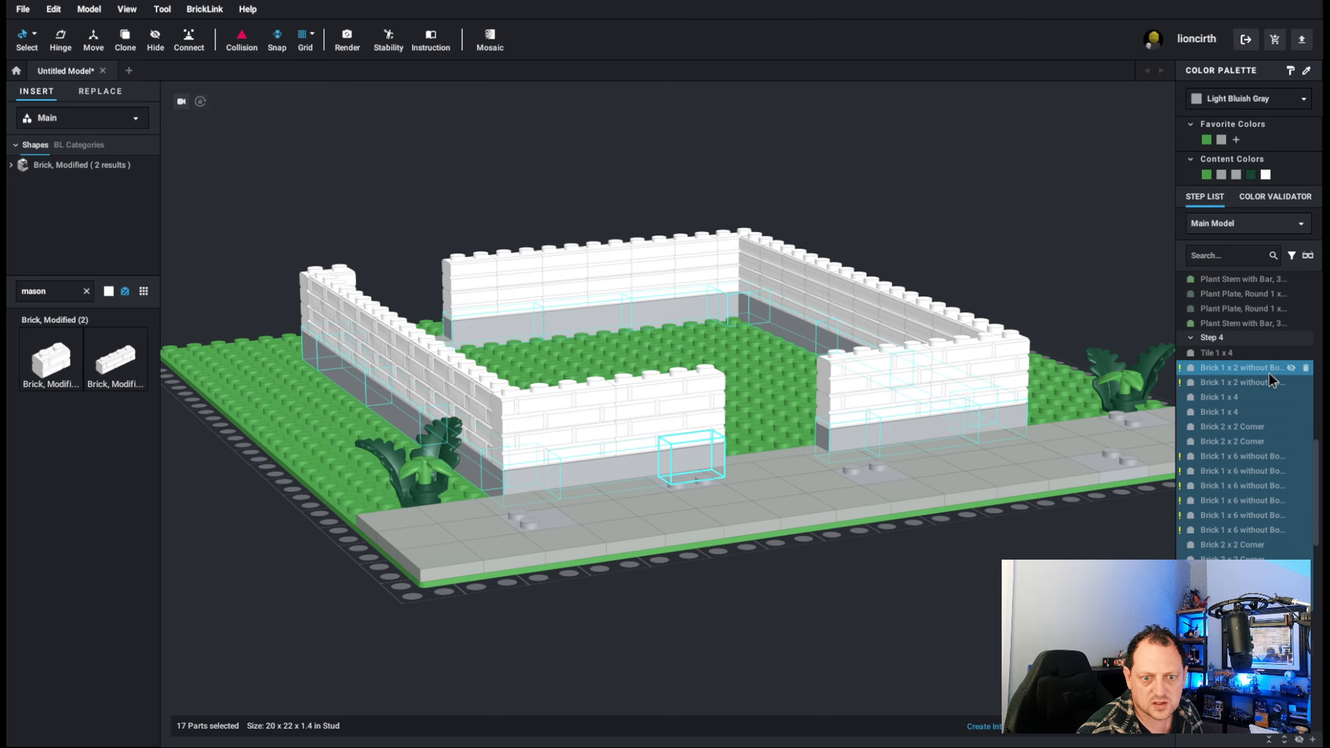
pyautogui.keyDown('shift'); pyautogui.click(1252, 386); pyautogui.keyUp('shift')
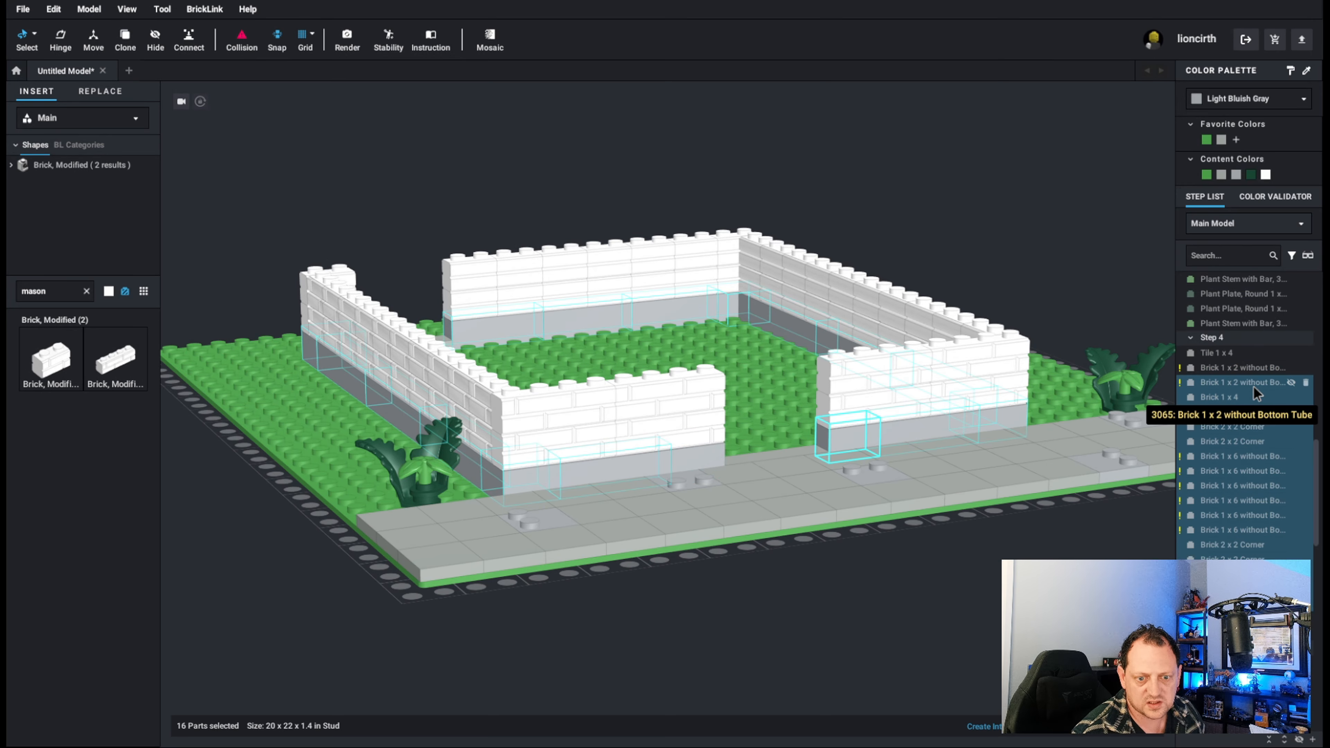
pyautogui.press('Delete')
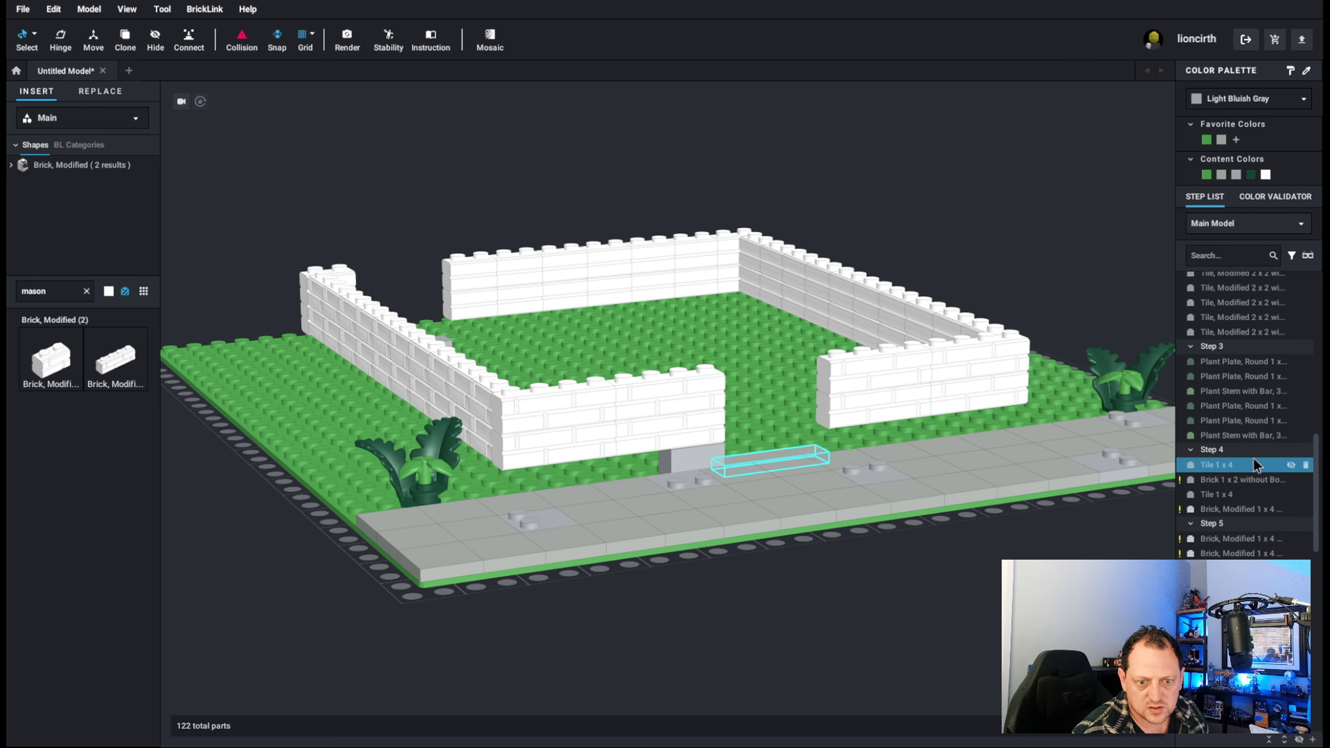
pyautogui.hotkey('ctrl', 'z')
# Delete all six 1 x 6 bricks without bottom tubes from Step 4, clearing the bottom course beneath the two long side walls.
pyautogui.click(1243, 452)
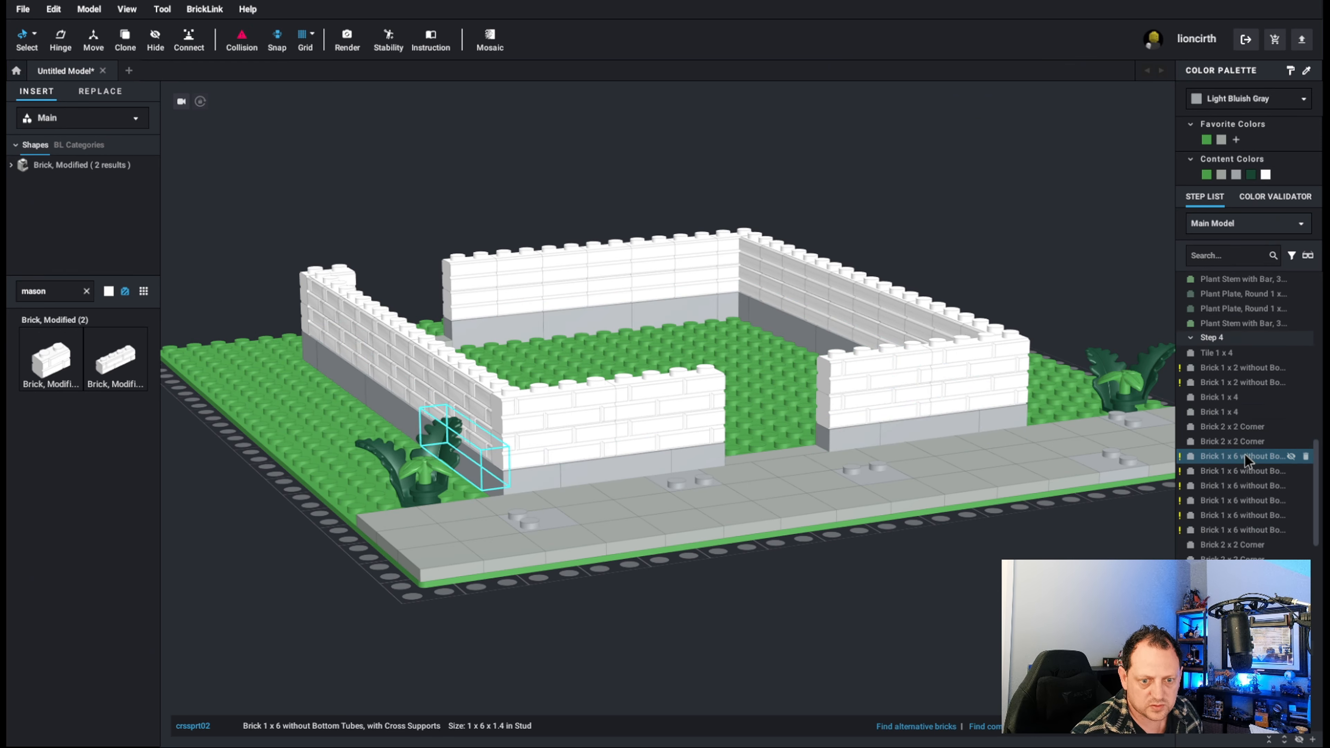
pyautogui.press('Delete')
pyautogui.click(1236, 464)
pyautogui.press('Delete')
pyautogui.press('Delete')
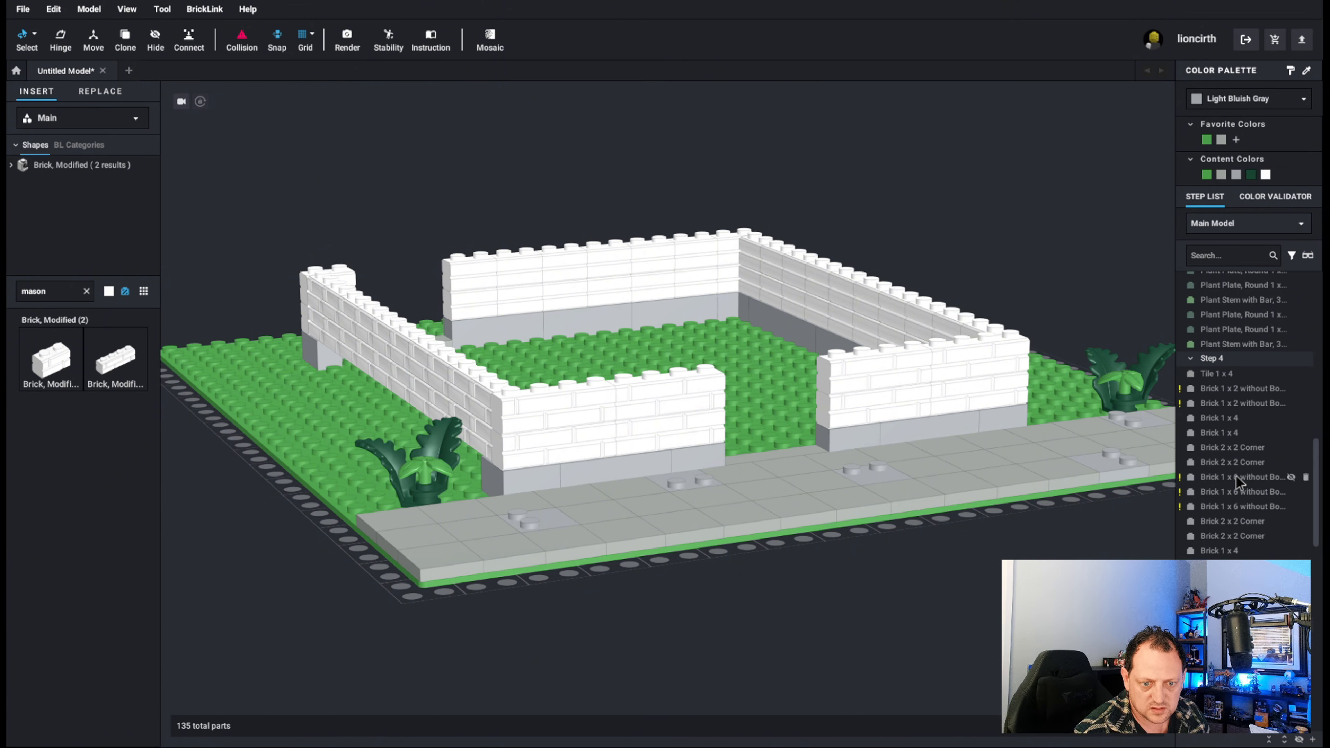
pyautogui.click(1235, 475)
pyautogui.press('Delete')
pyautogui.click(1226, 483)
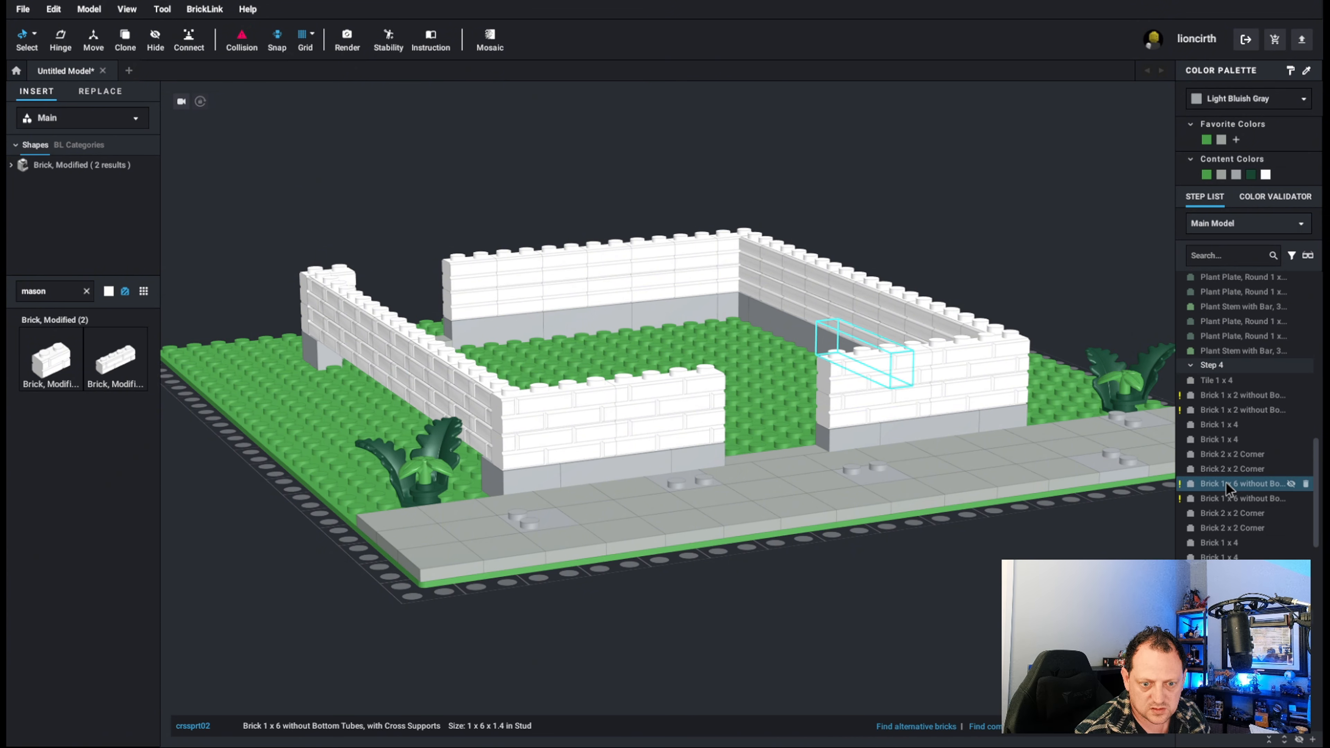
pyautogui.press('Delete')
pyautogui.click(1227, 482)
pyautogui.click(1227, 486)
pyautogui.press('Delete')
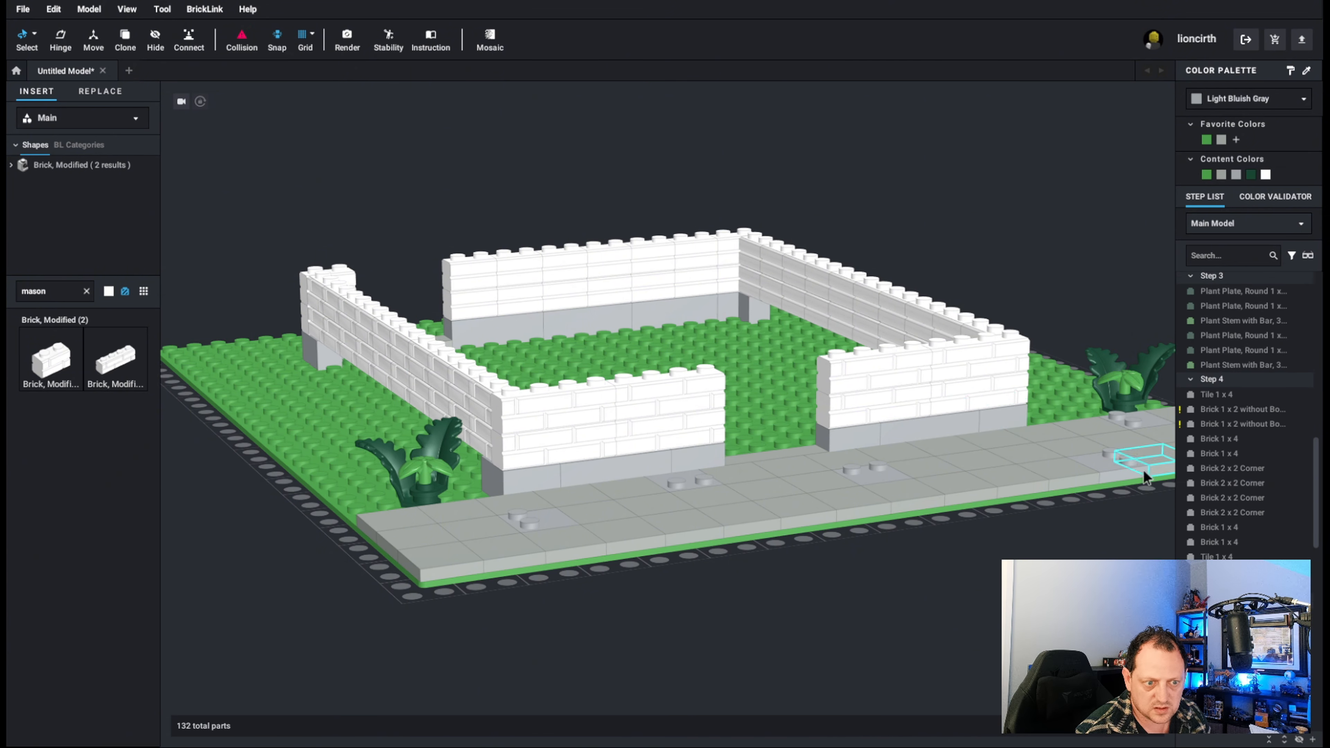
# Clear the part search and find a plain 1 x 6 brick among the basic bricks.
pyautogui.moveTo(1142, 469); pyautogui.dragTo(788, 350, button='right')
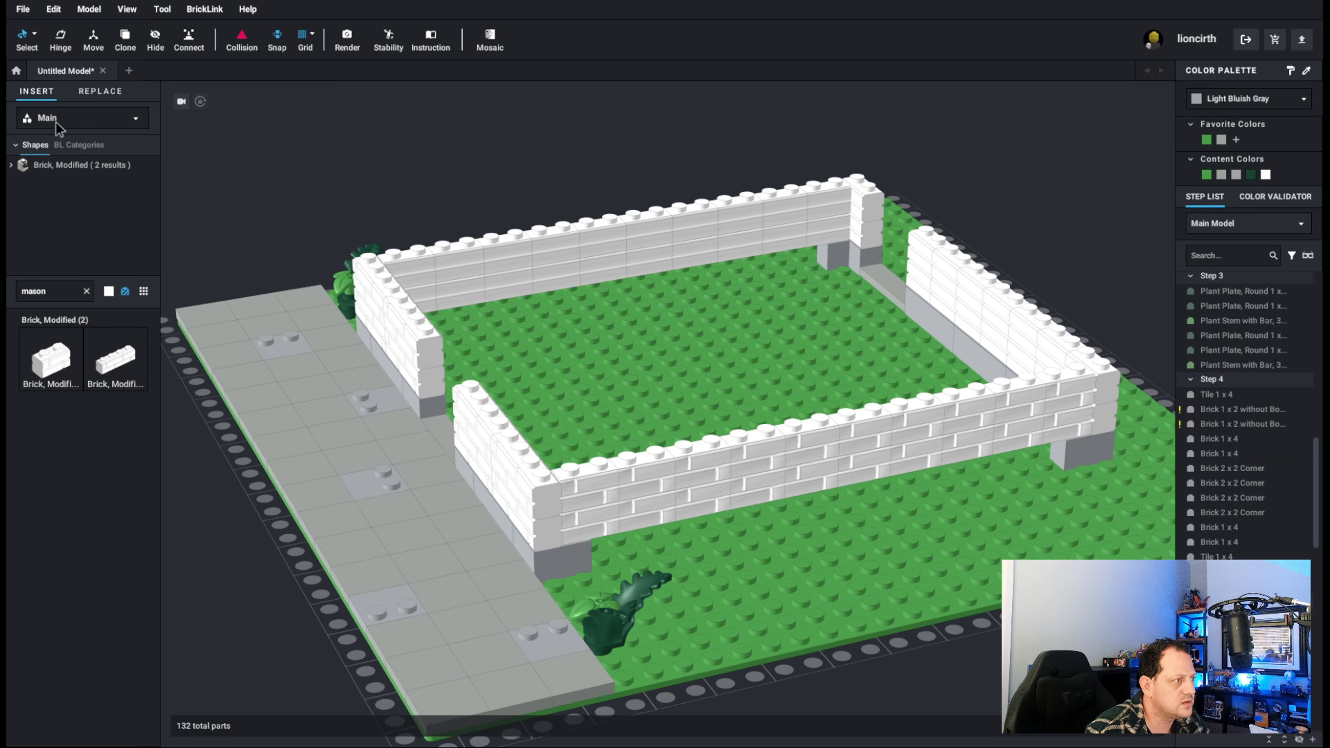
pyautogui.click(86, 291)
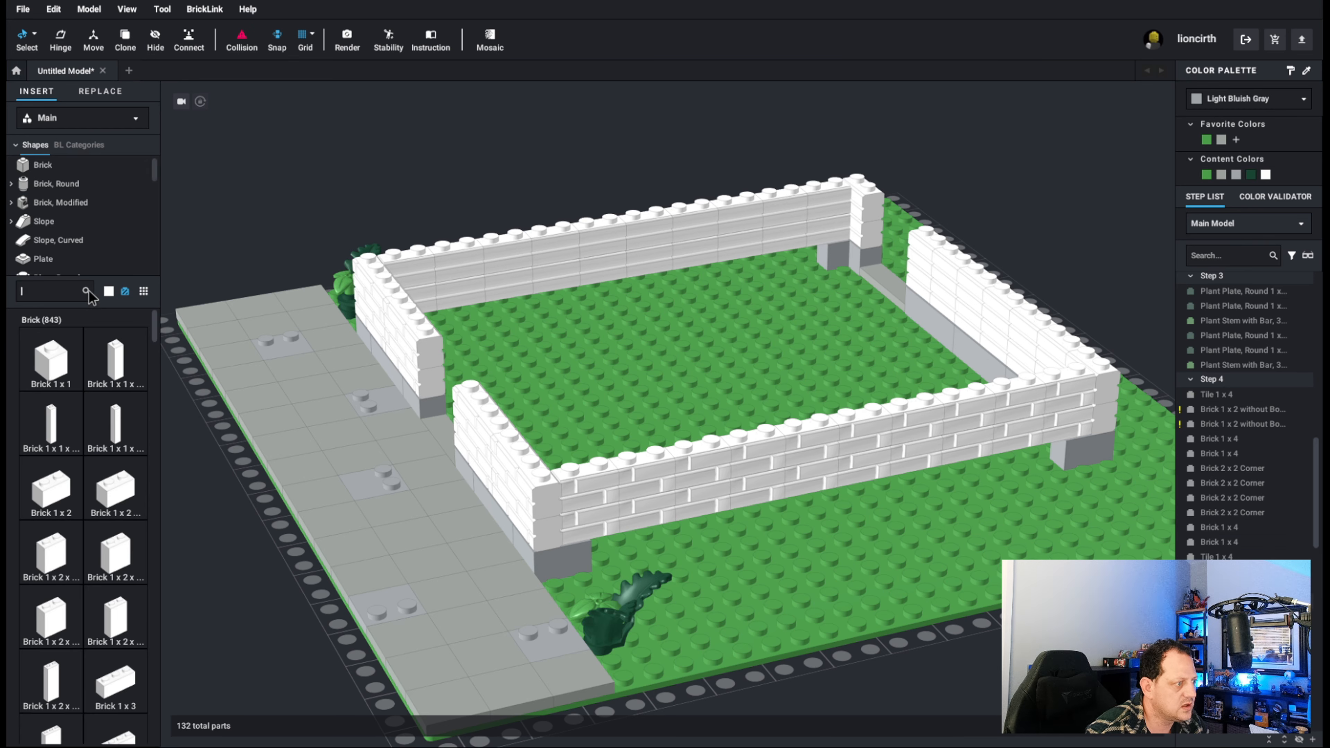
pyautogui.scroll(-5, 107, 416)
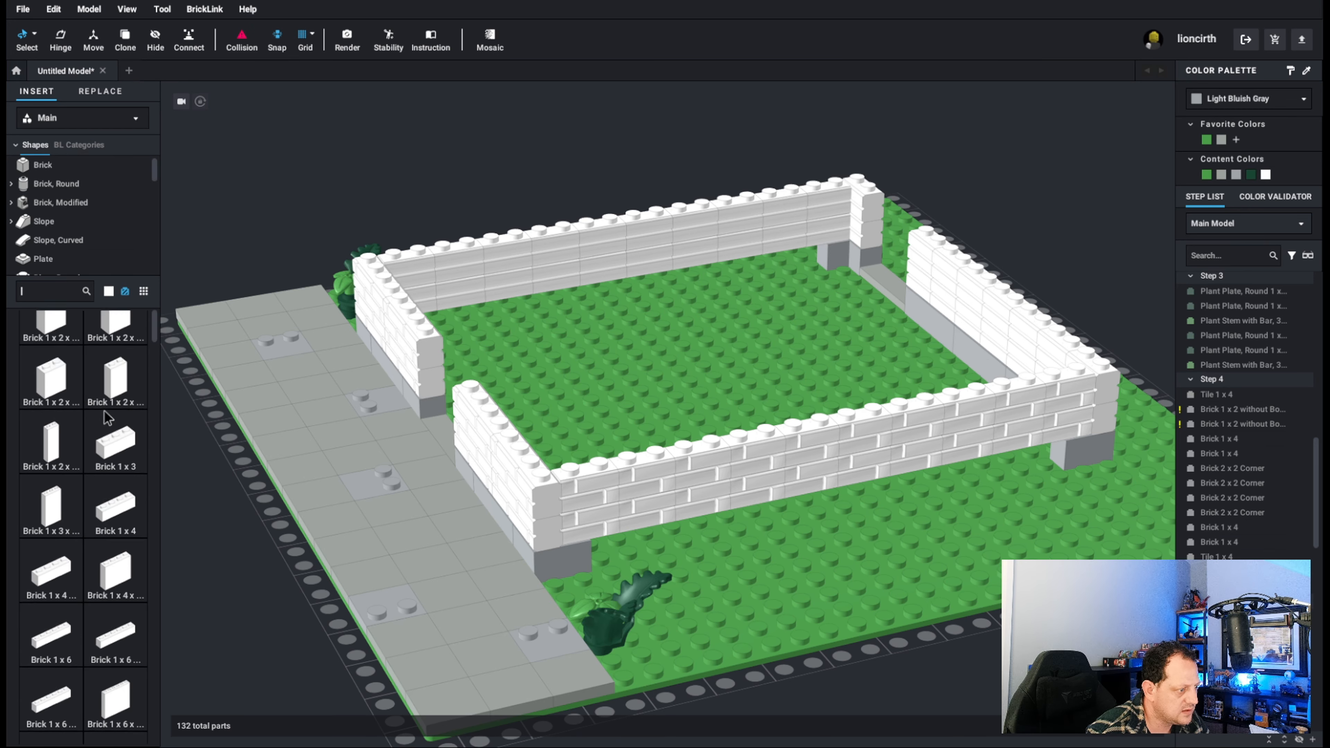
pyautogui.scroll(-1, 108, 416)
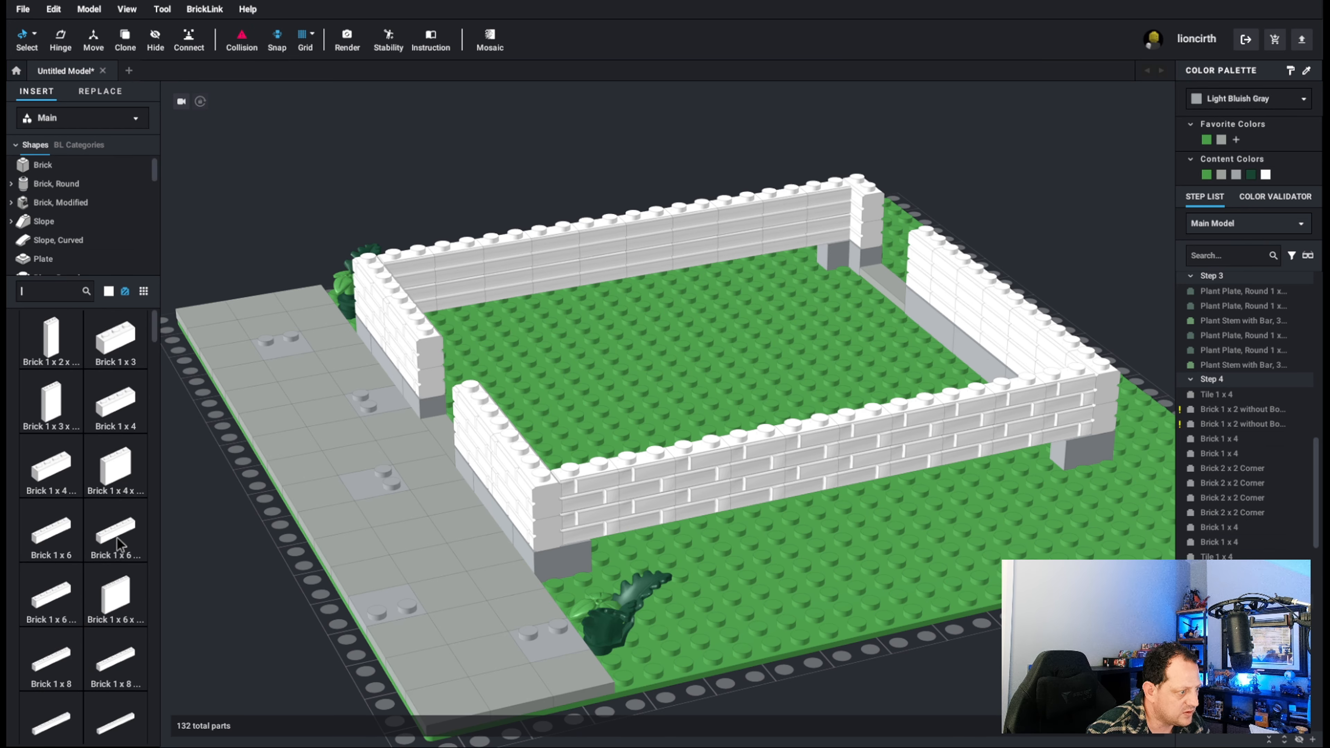
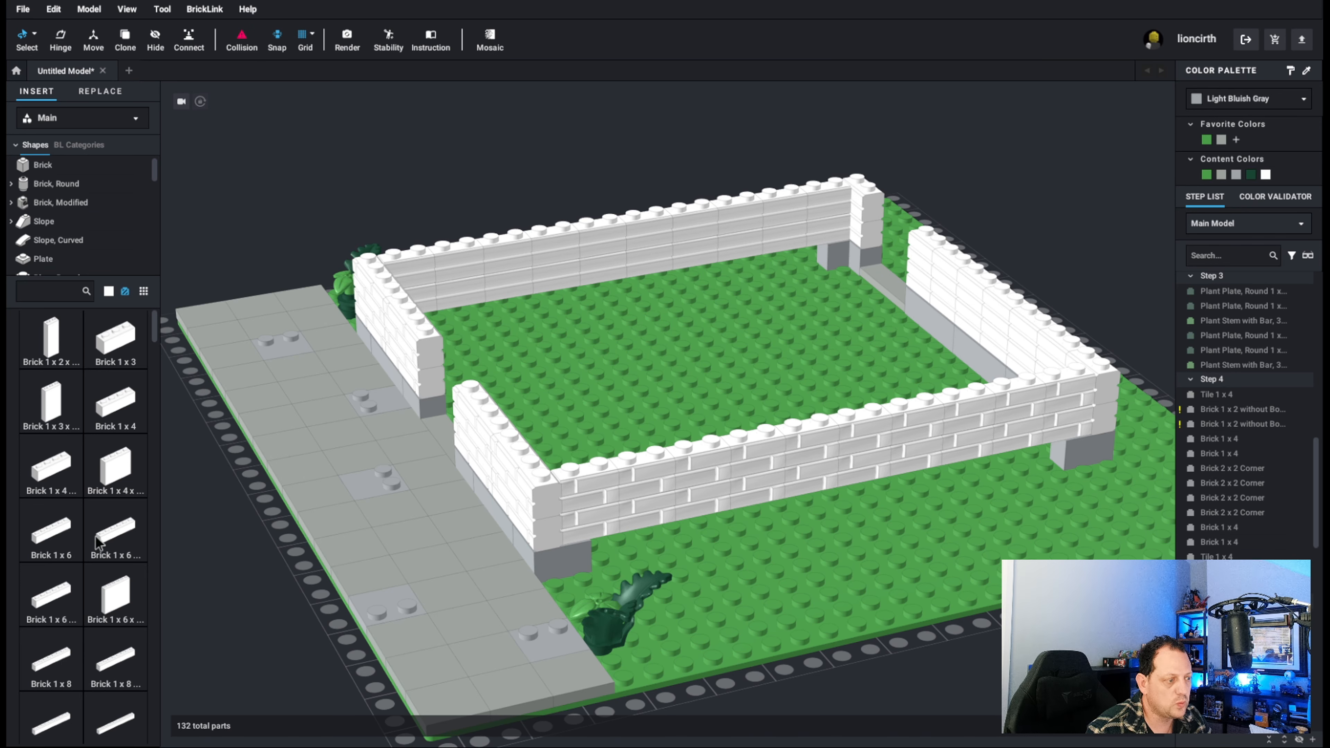
# Place a 1 x 6 brick beside the front corner beneath the long side wall, aligned with the wall, and color it Light Gray.
pyautogui.moveTo(58, 544); pyautogui.dragTo(693, 537)
pyautogui.click(749, 540)
pyautogui.press('Right')
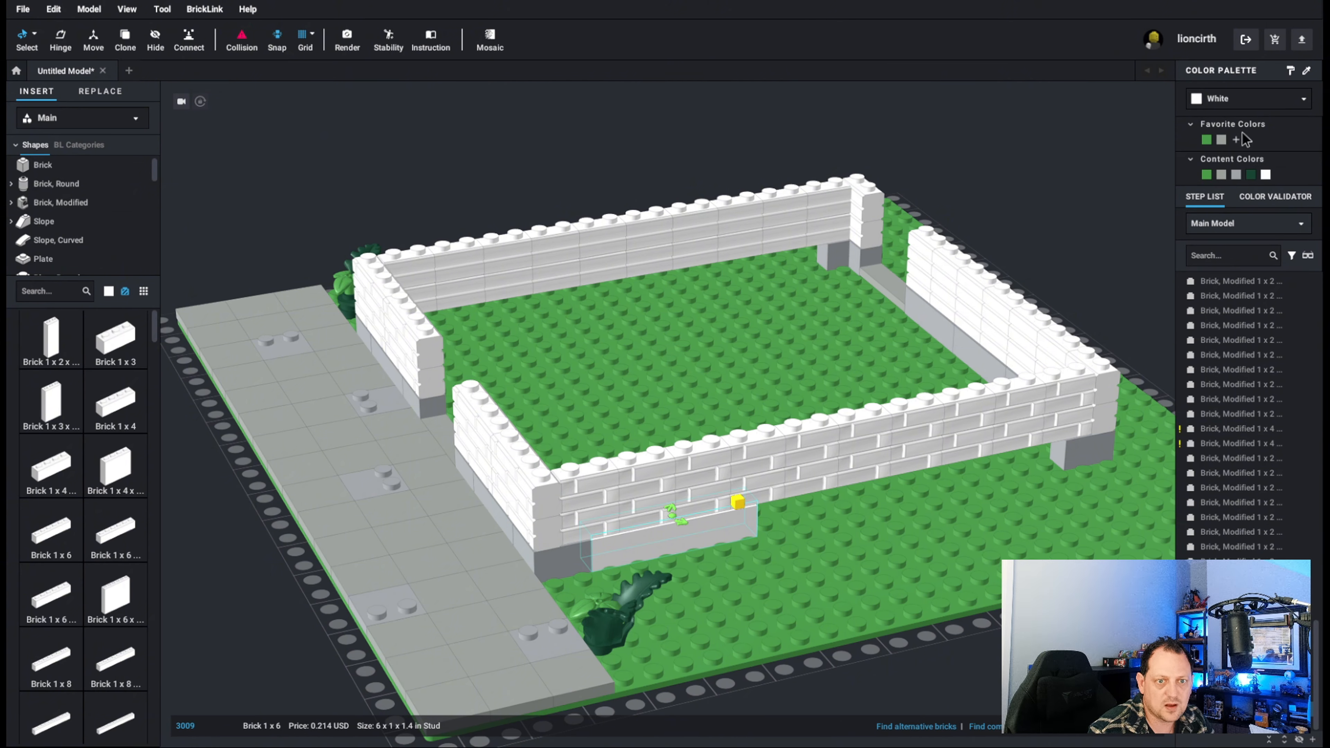
pyautogui.click(1221, 140)
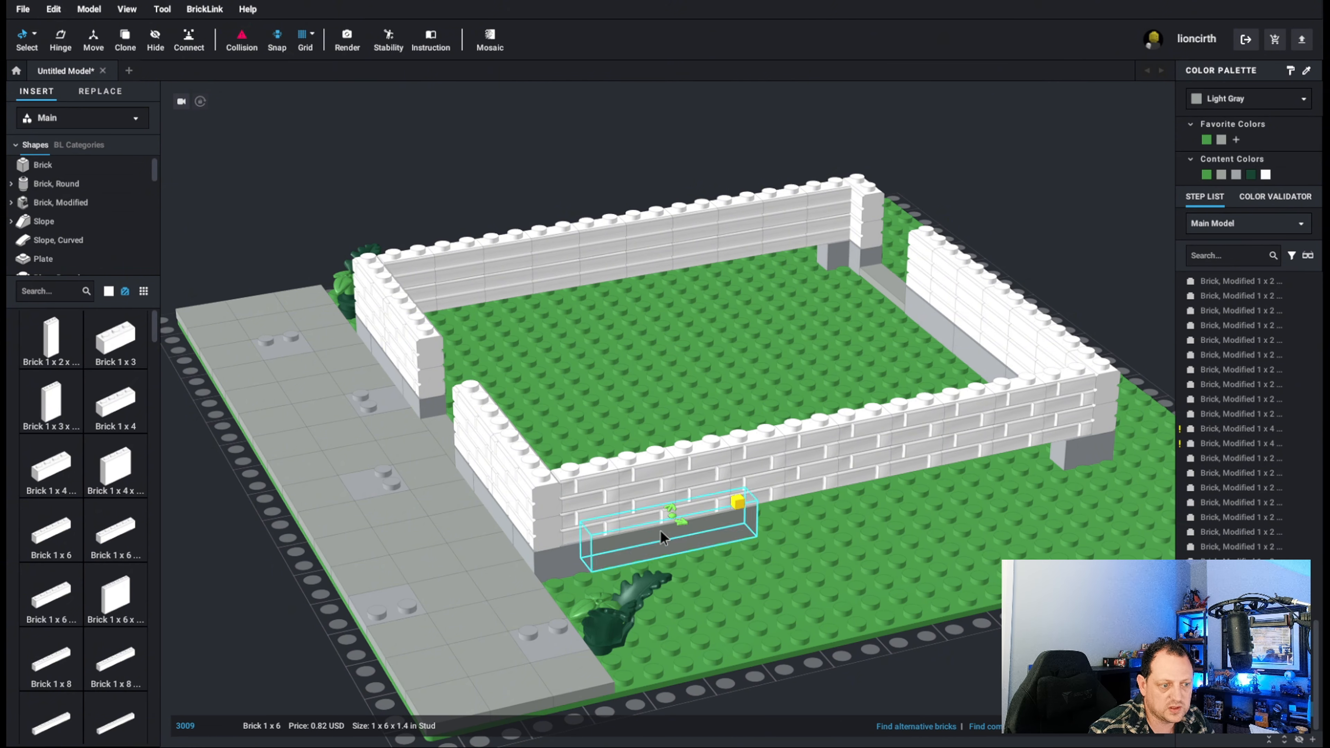
# Copy the Light Gray 1 x 6 brick and place two copies in line to fill the same wall's bottom course.
pyautogui.click(801, 555)
pyautogui.click(702, 545)
pyautogui.hotkey('ctrl', 'c')
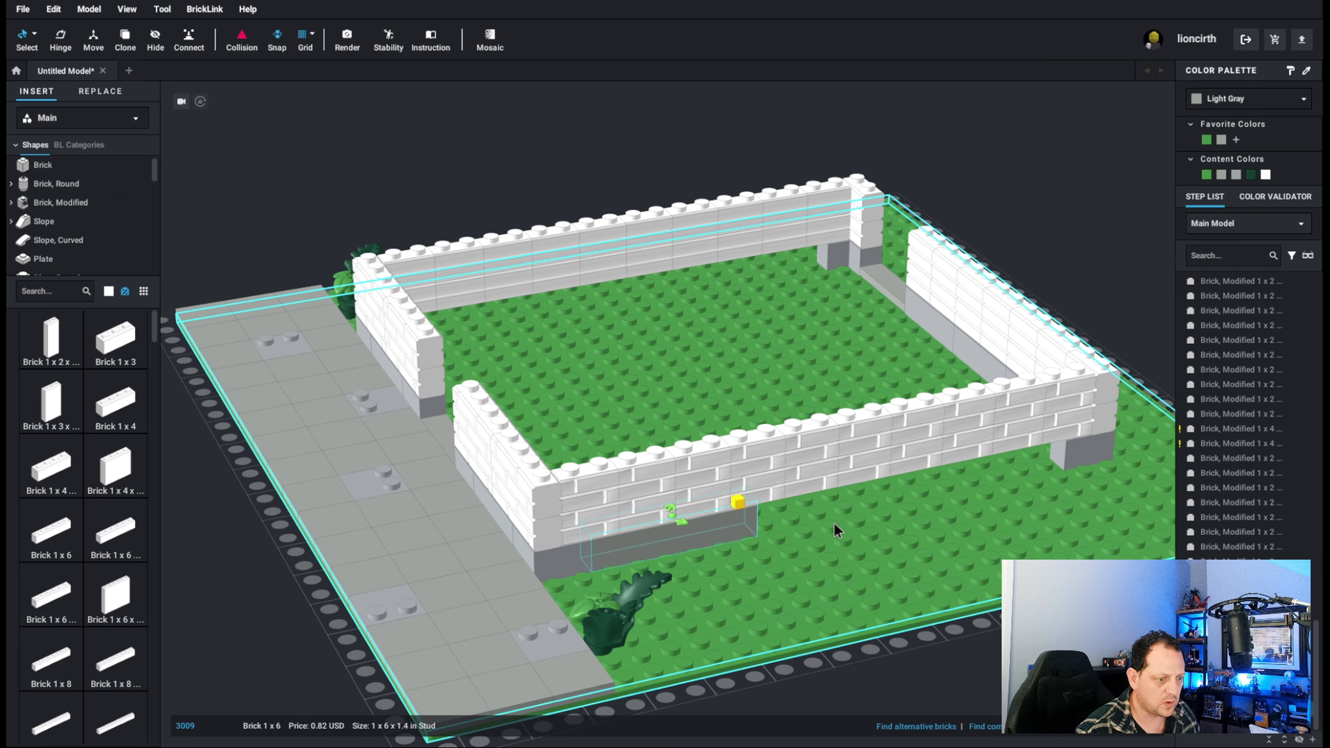
pyautogui.hotkey('ctrl', 'v')
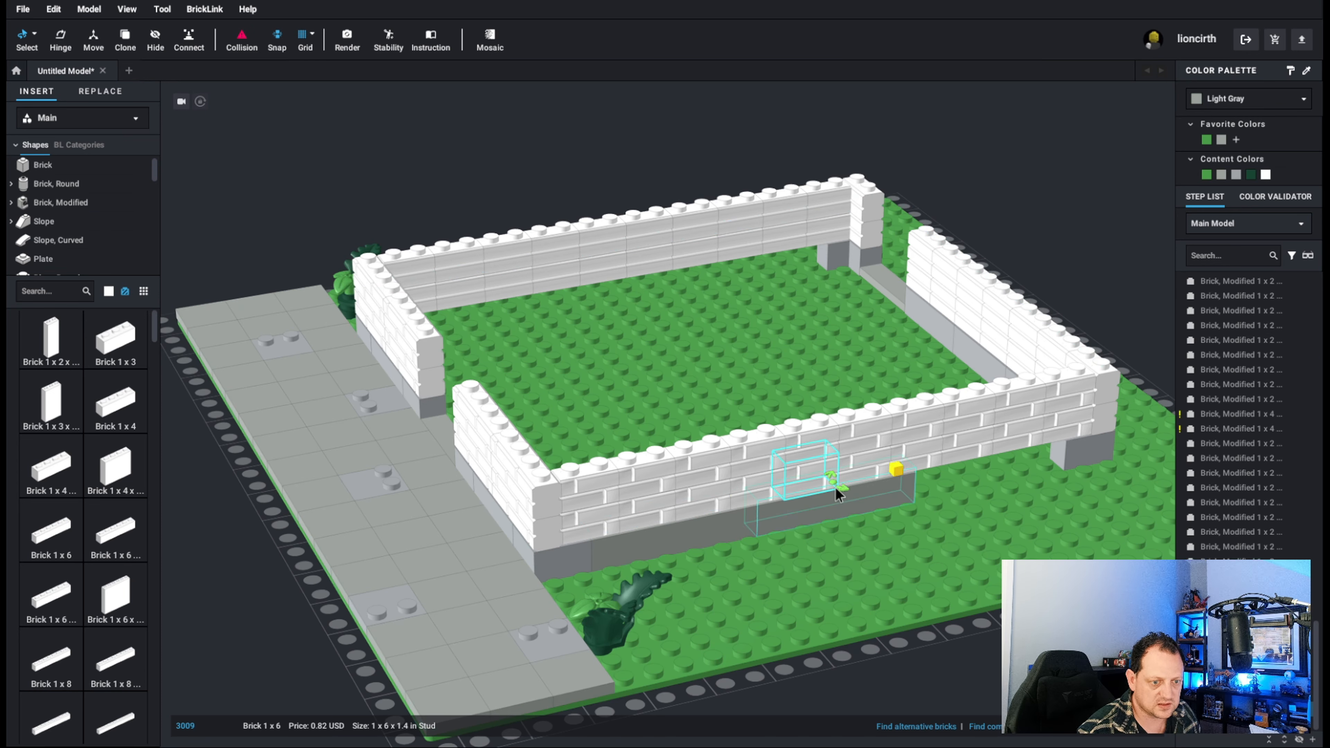
pyautogui.click(990, 465)
# Paste three Light Gray 1 x 6 bricks end to end beneath the opposite long side wall, filling its bottom course.
pyautogui.hotkey('ctrl', 'v')
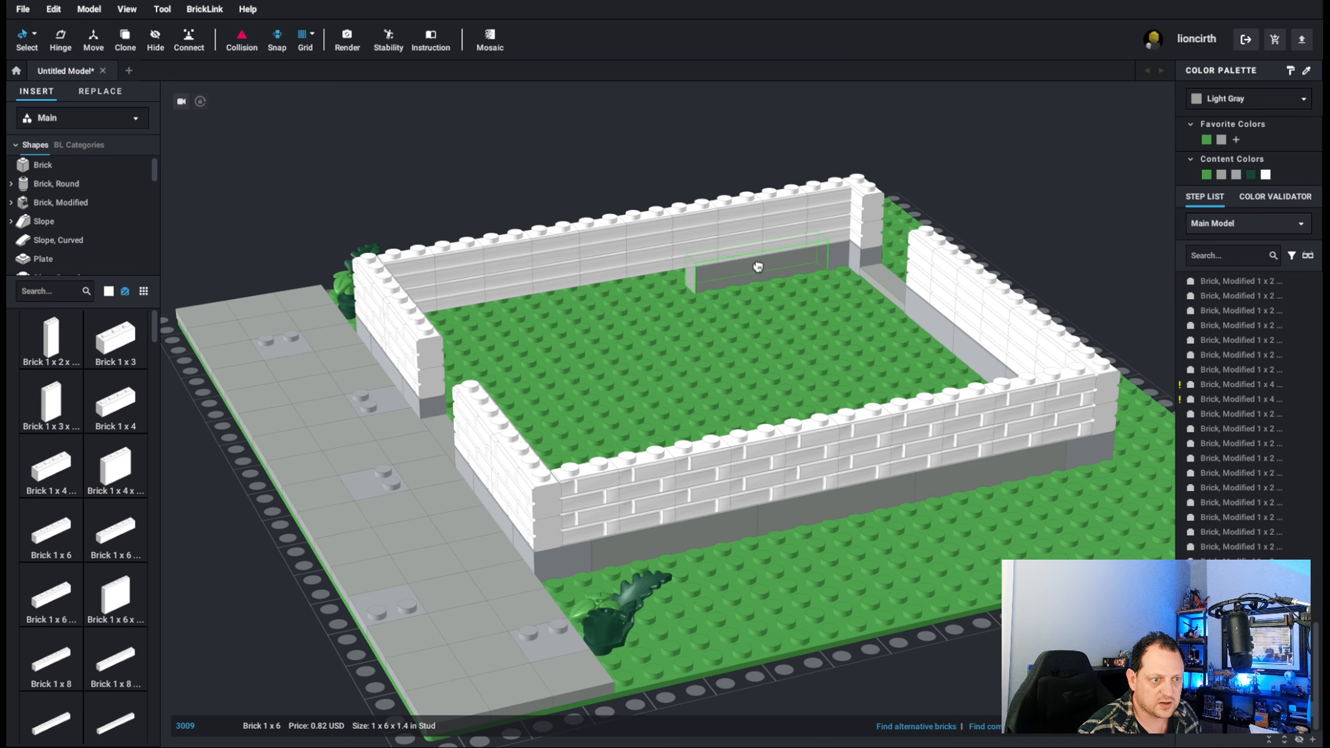
pyautogui.click(759, 265)
pyautogui.hotkey('ctrl', 'v')
pyautogui.click(612, 291)
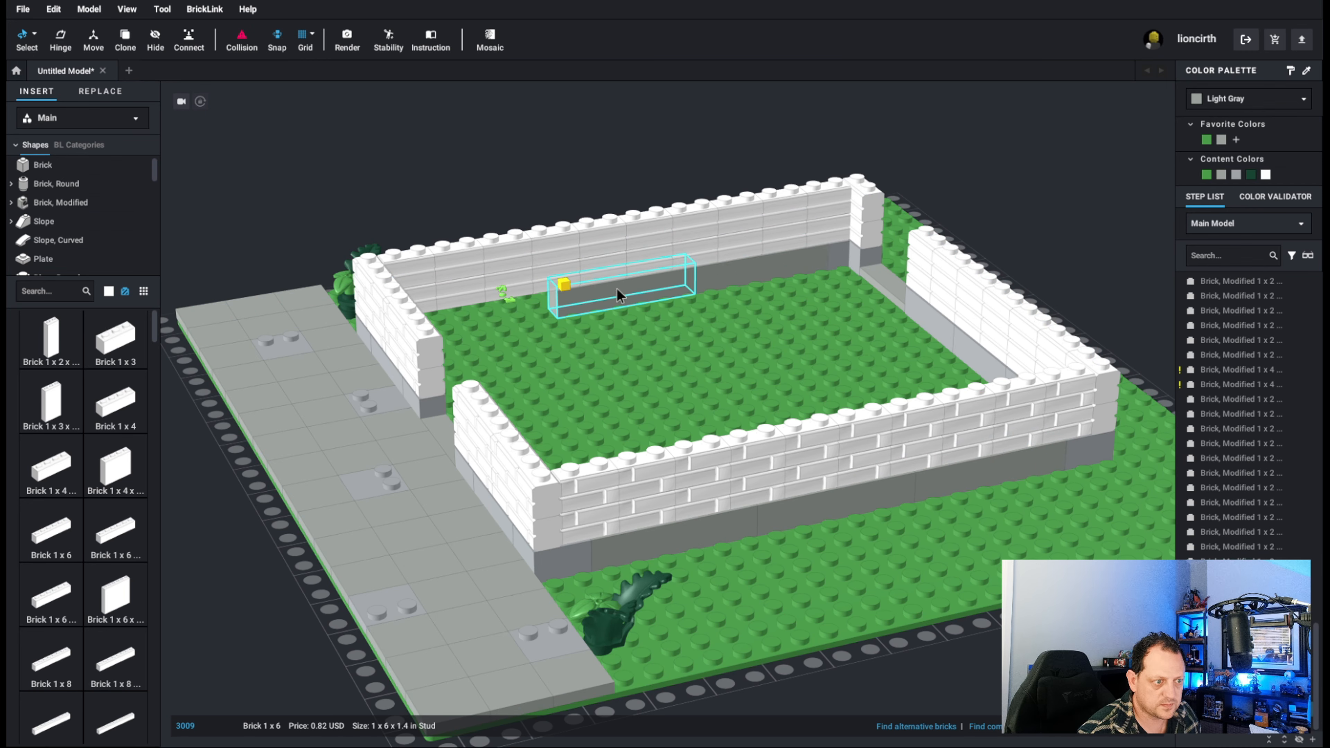
pyautogui.hotkey('ctrl', 'v')
pyautogui.click(483, 315)
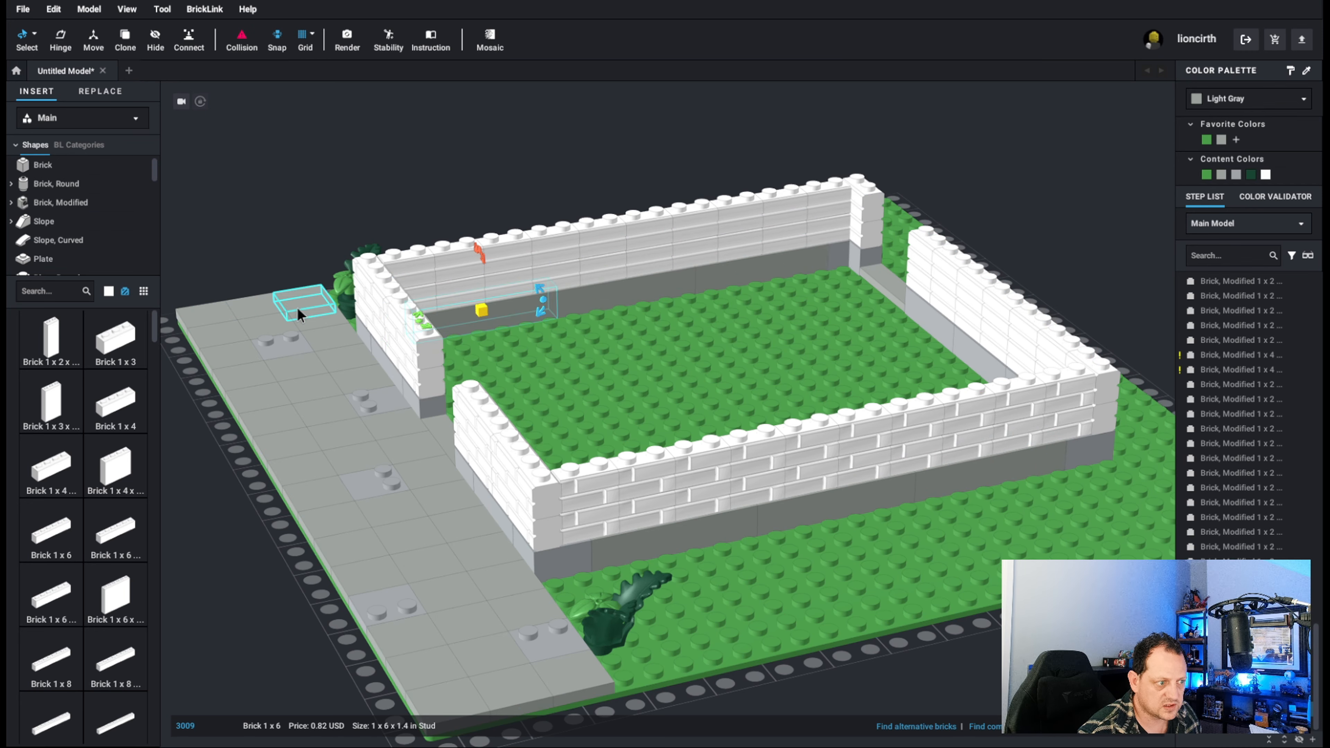
# Examine which wall bricks the masonry brick entries in Steps 5 and 6 correspond to, viewing the house from the front.
pyautogui.moveTo(302, 312); pyautogui.dragTo(962, 425, button='right')
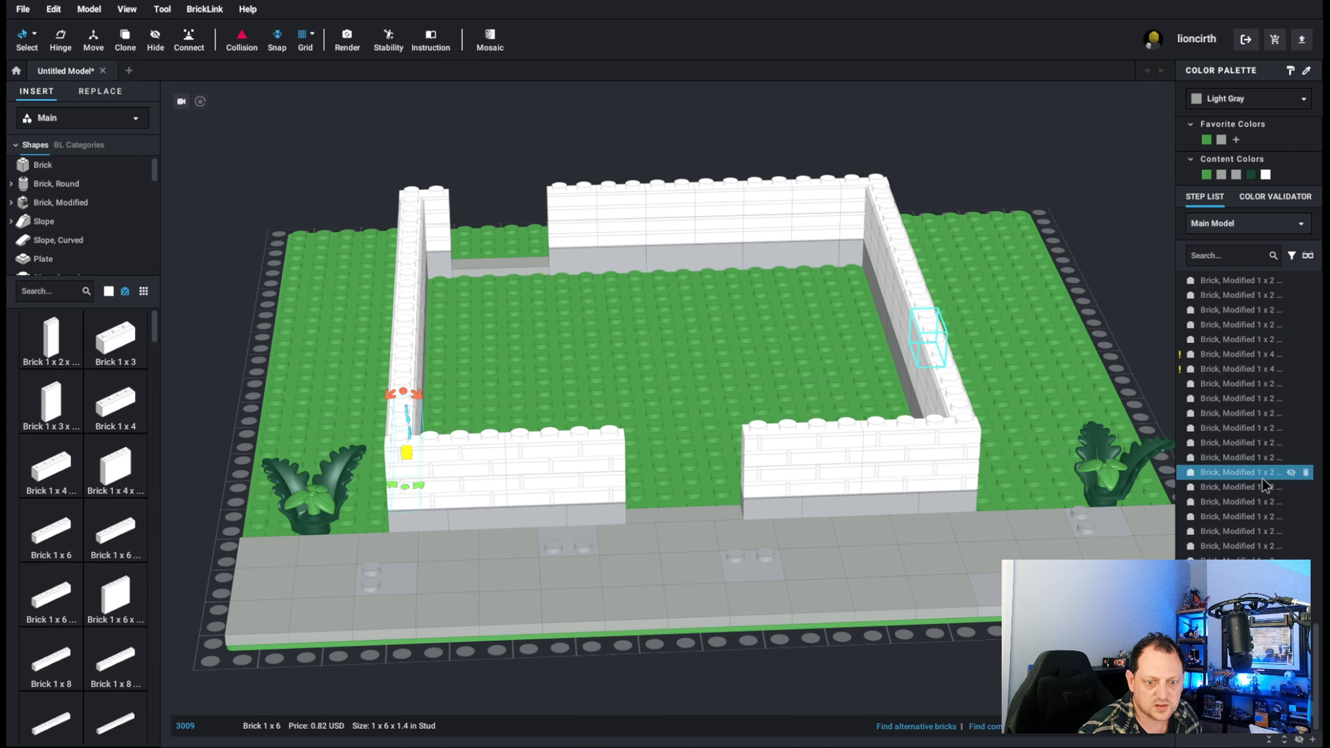
pyautogui.scroll(2, 1266, 478)
pyautogui.scroll(3, 1267, 477)
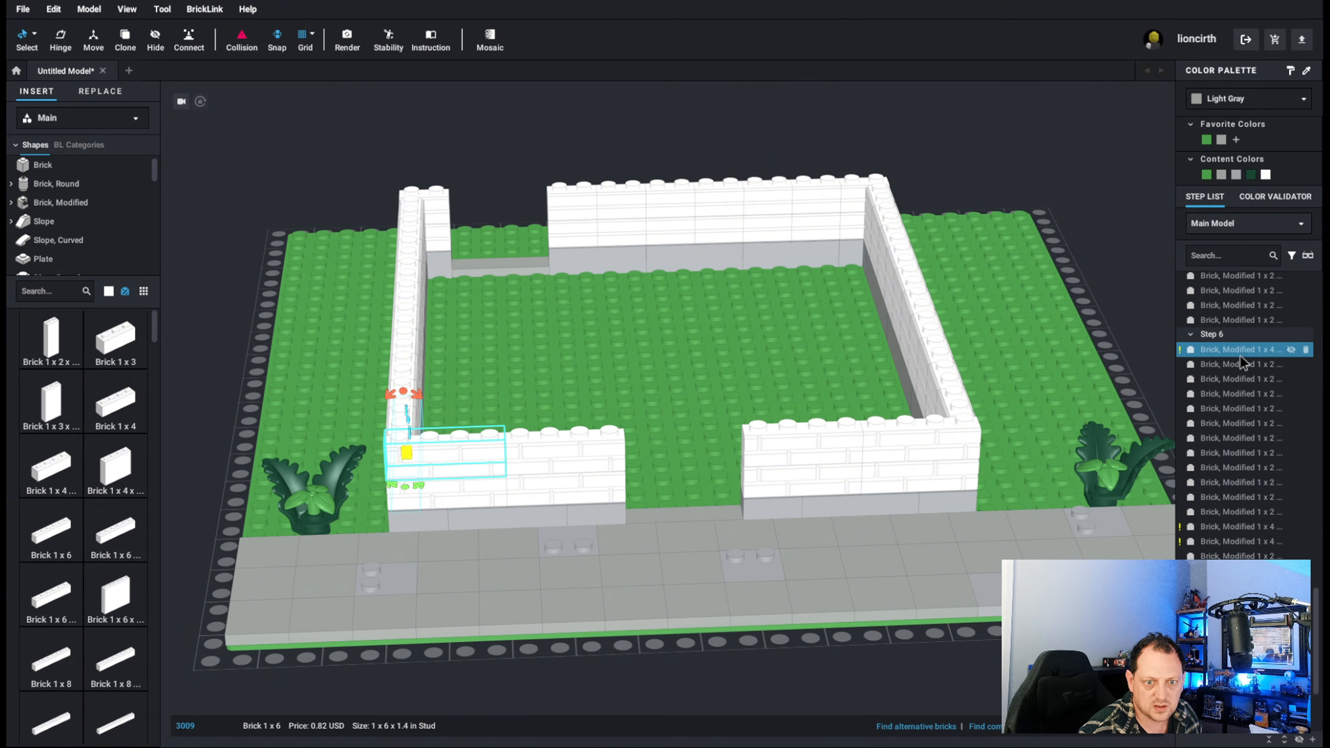
pyautogui.scroll(-2, 1246, 372)
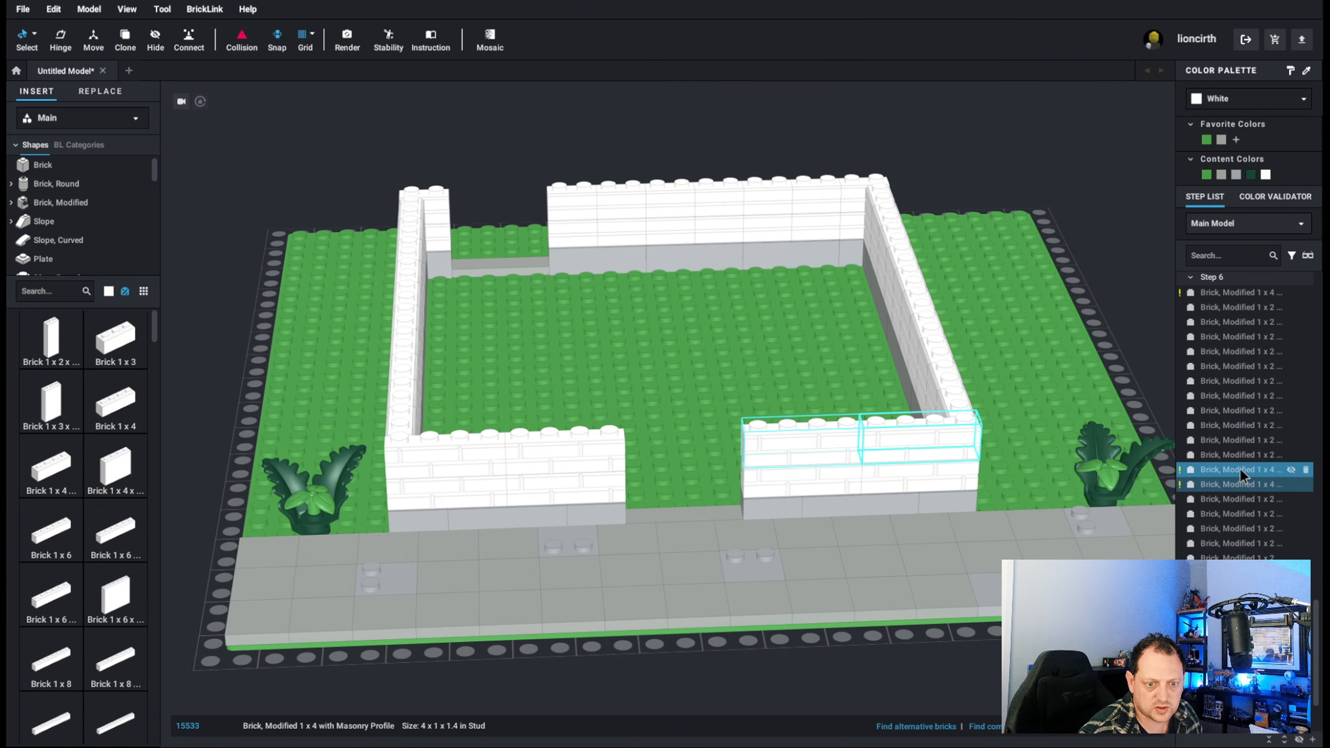
pyautogui.scroll(5, 1239, 469)
pyautogui.scroll(5, 1259, 445)
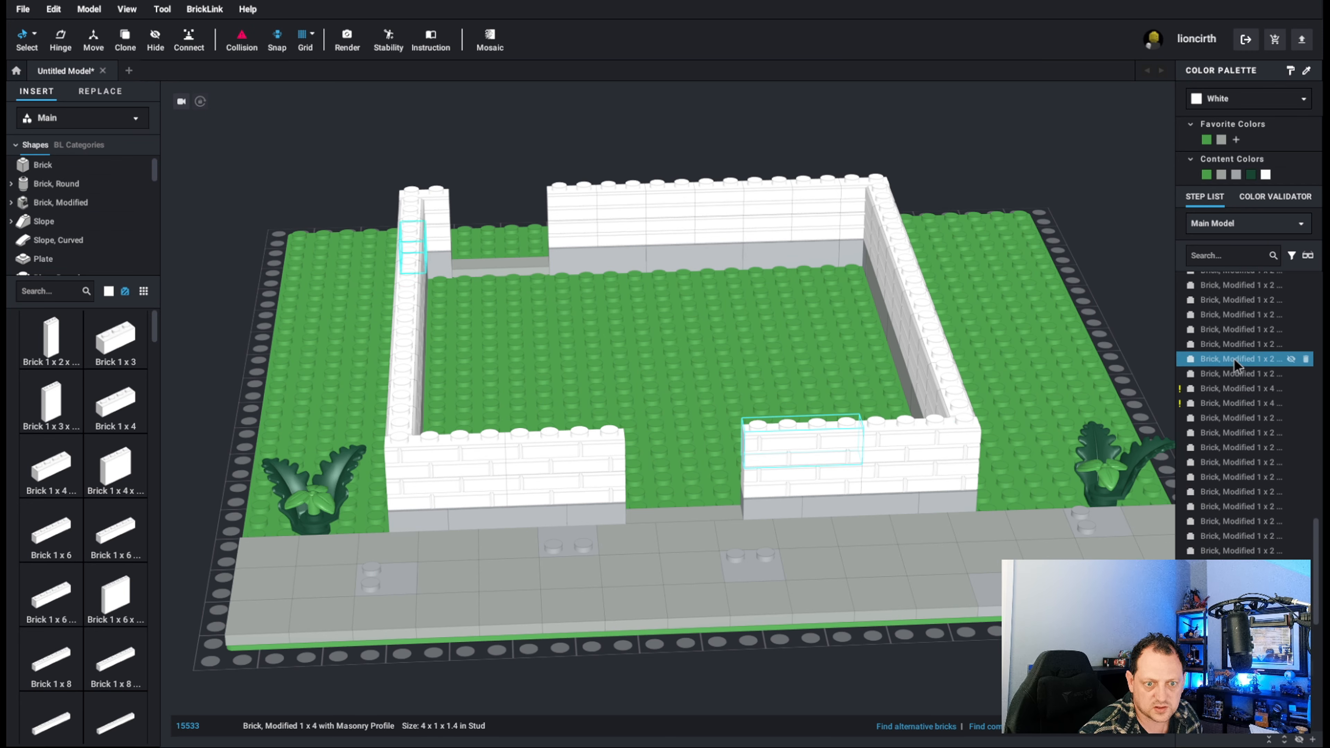
pyautogui.scroll(5, 1252, 375)
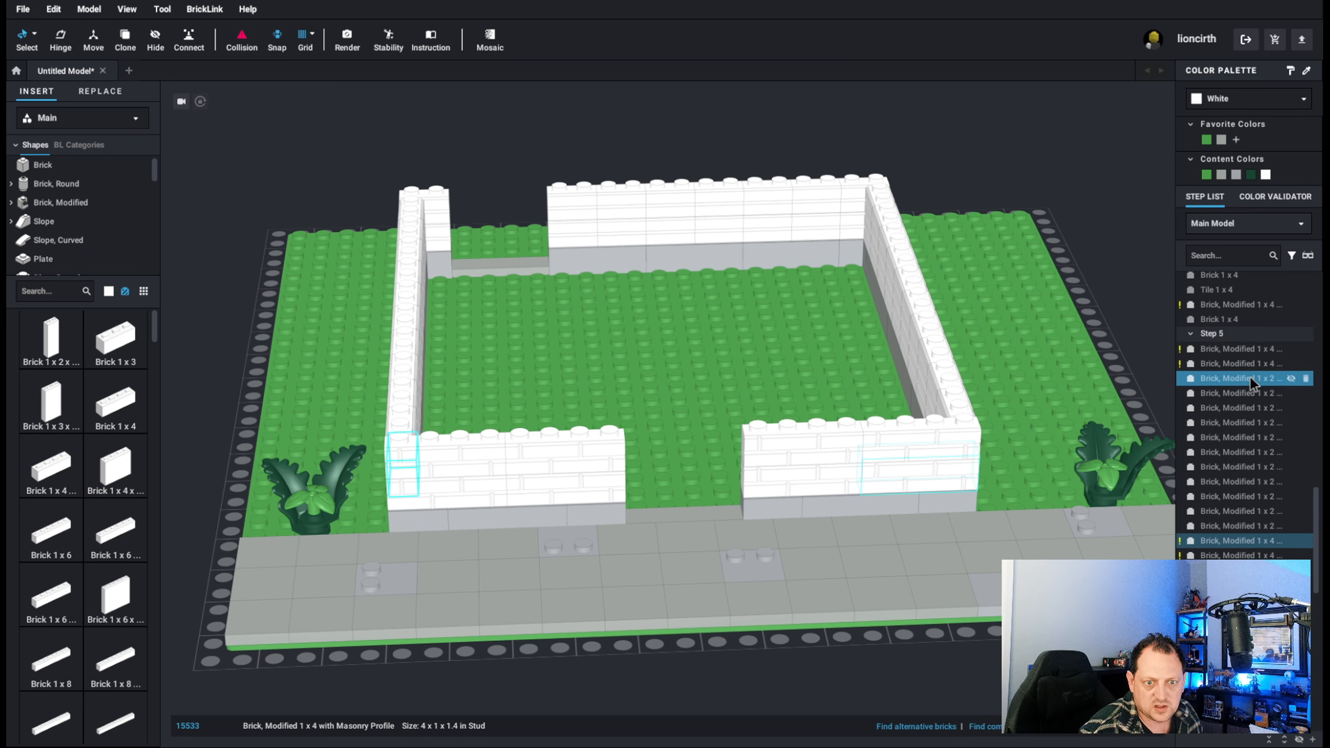
# Select the 1 x 4 masonry brick near the end of Step 4 together with the run of masonry bricks in Step 5.
pyautogui.click(1241, 313)
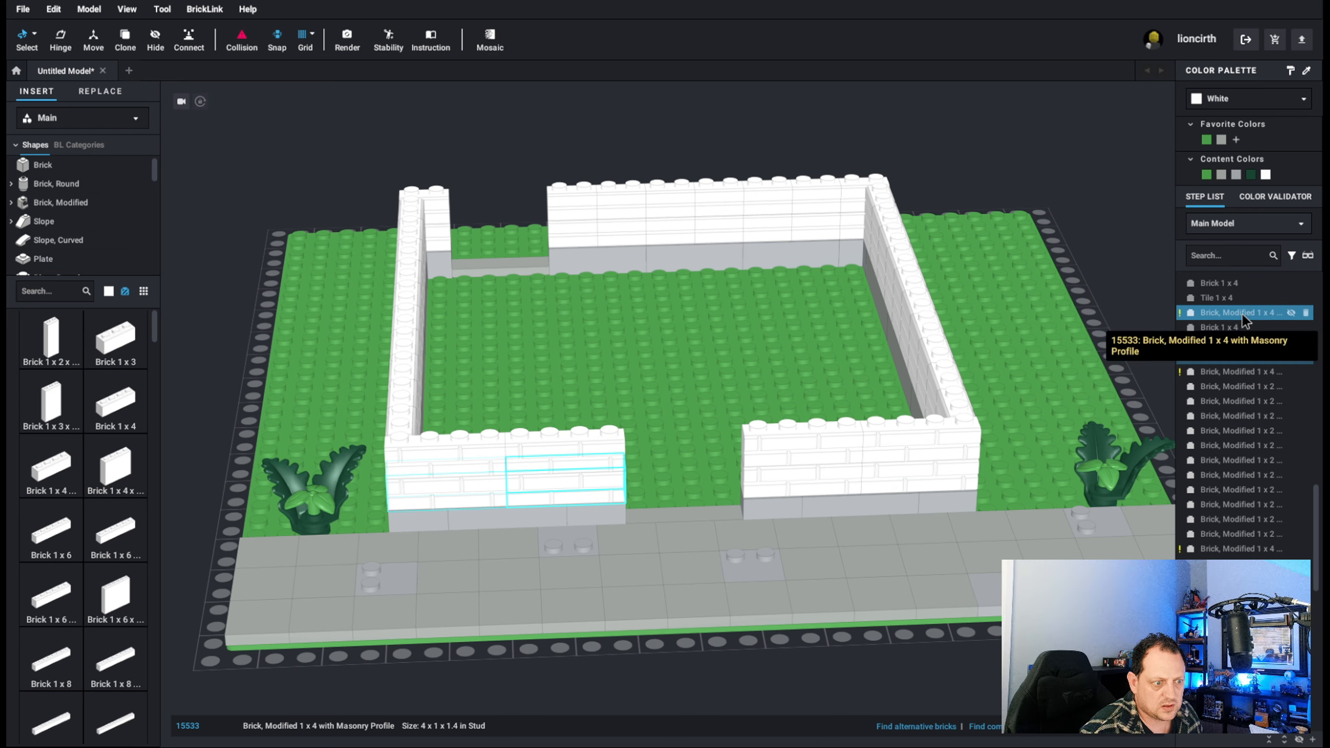
pyautogui.keyDown('ctrl'); pyautogui.click(1237, 357); pyautogui.keyUp('ctrl')
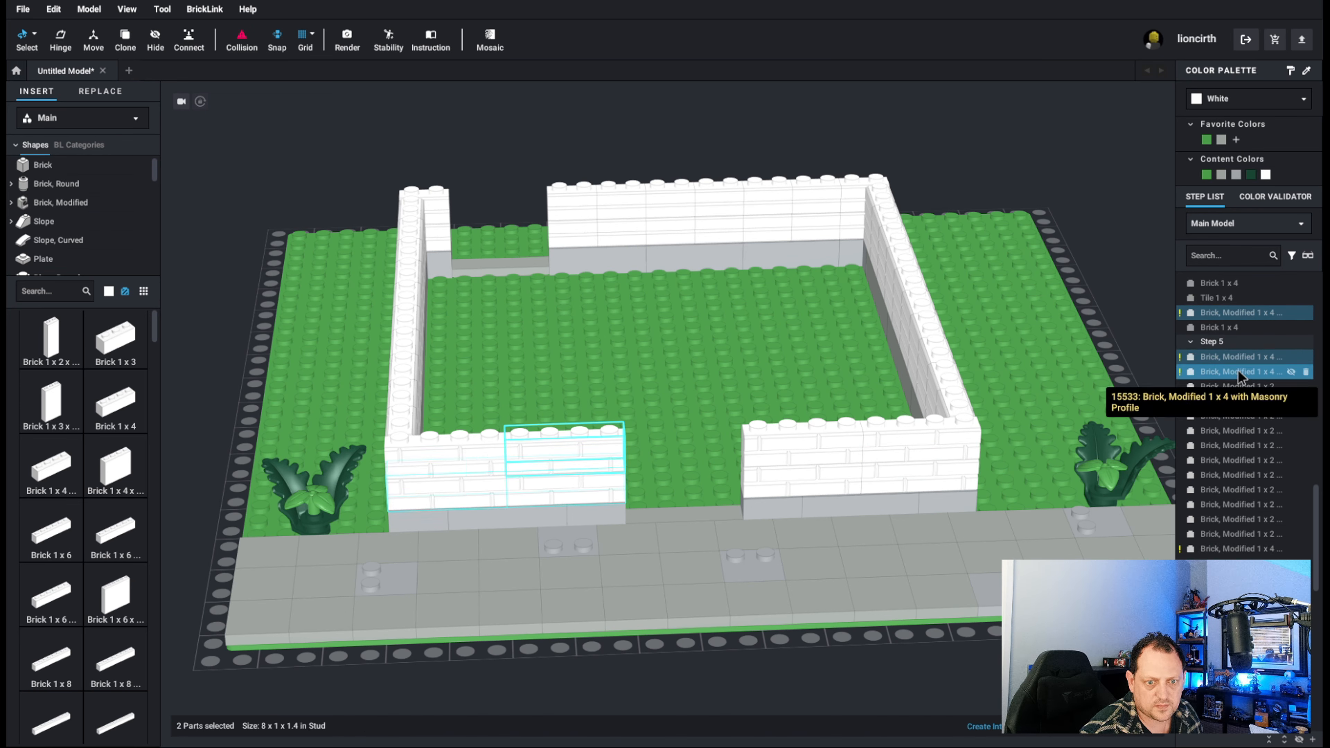
pyautogui.keyDown('ctrl'); pyautogui.click(1236, 370); pyautogui.keyUp('ctrl')
pyautogui.keyDown('ctrl'); pyautogui.click(1244, 547); pyautogui.keyUp('ctrl')
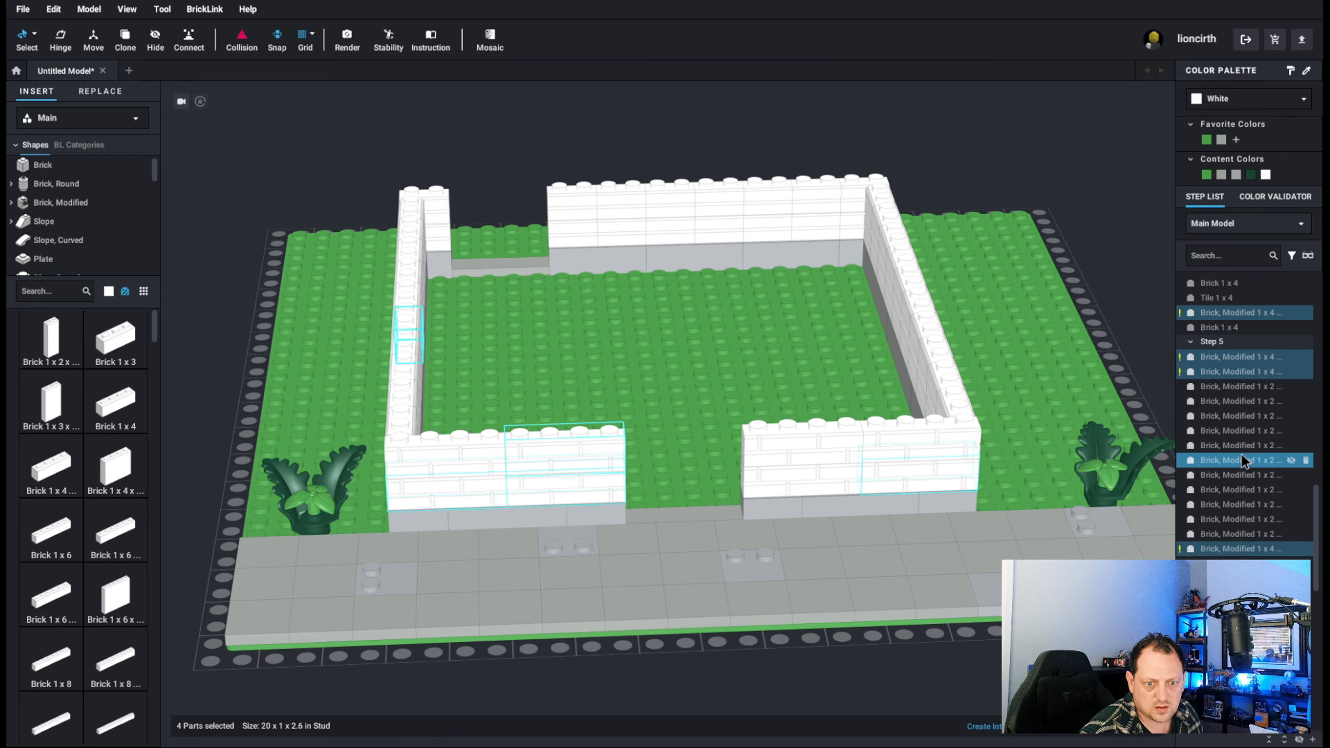
pyautogui.scroll(-5, 1249, 398)
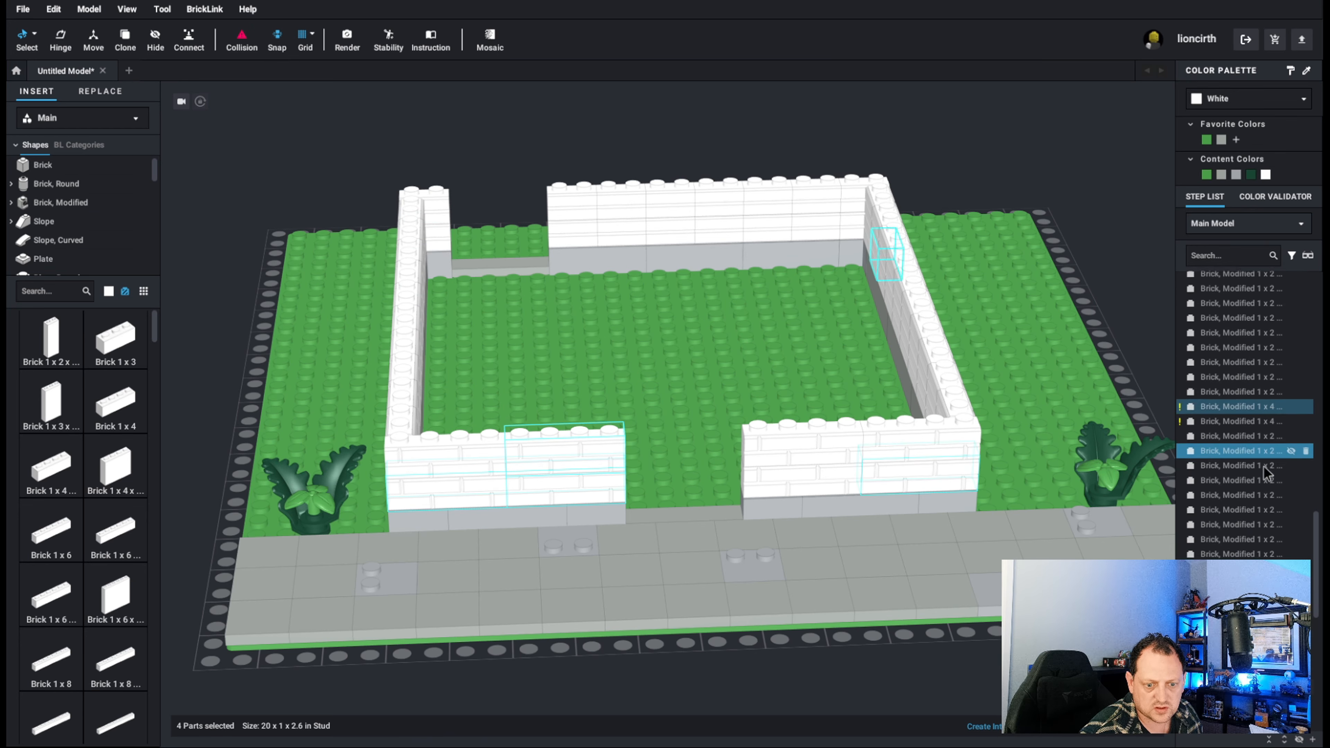
pyautogui.keyDown('shift'); pyautogui.click(1244, 513); pyautogui.keyUp('shift')
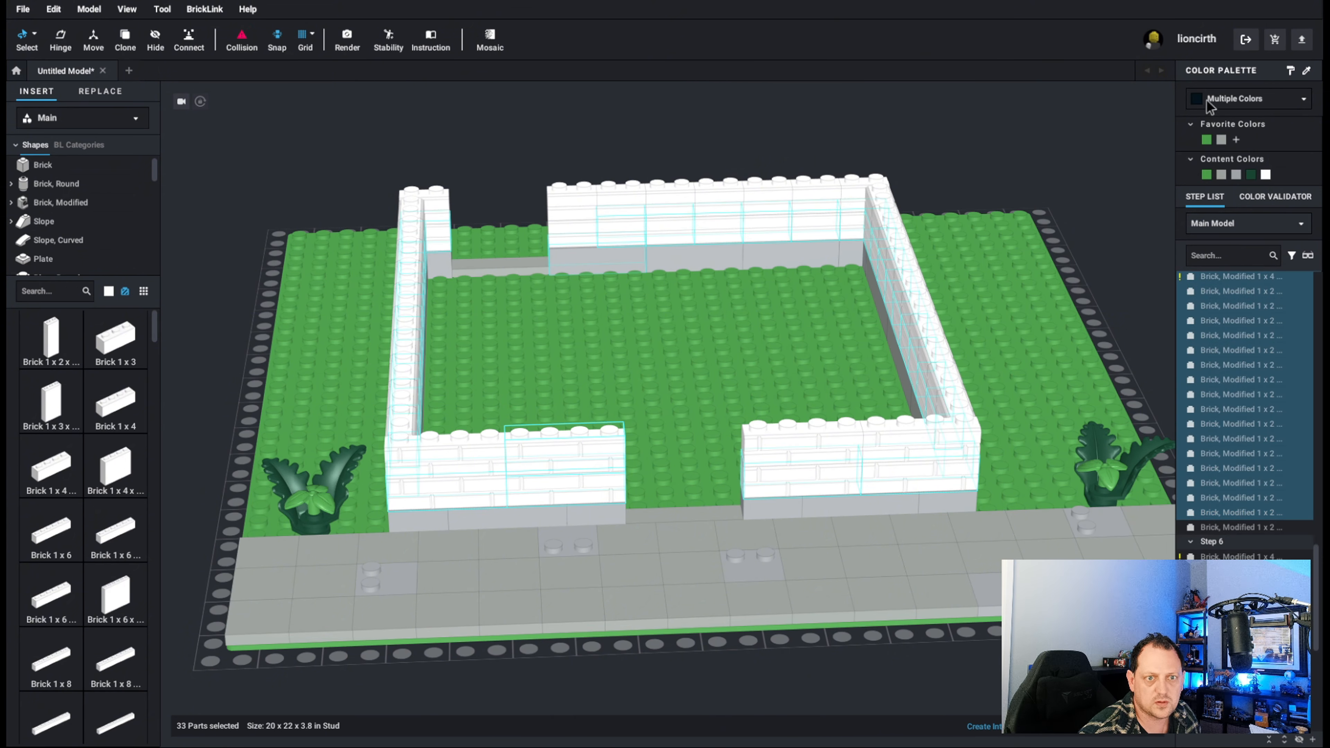
# Try Light Brown, Dark Nougat and Sienna on the selected masonry bricks.
pyautogui.click(1219, 100)
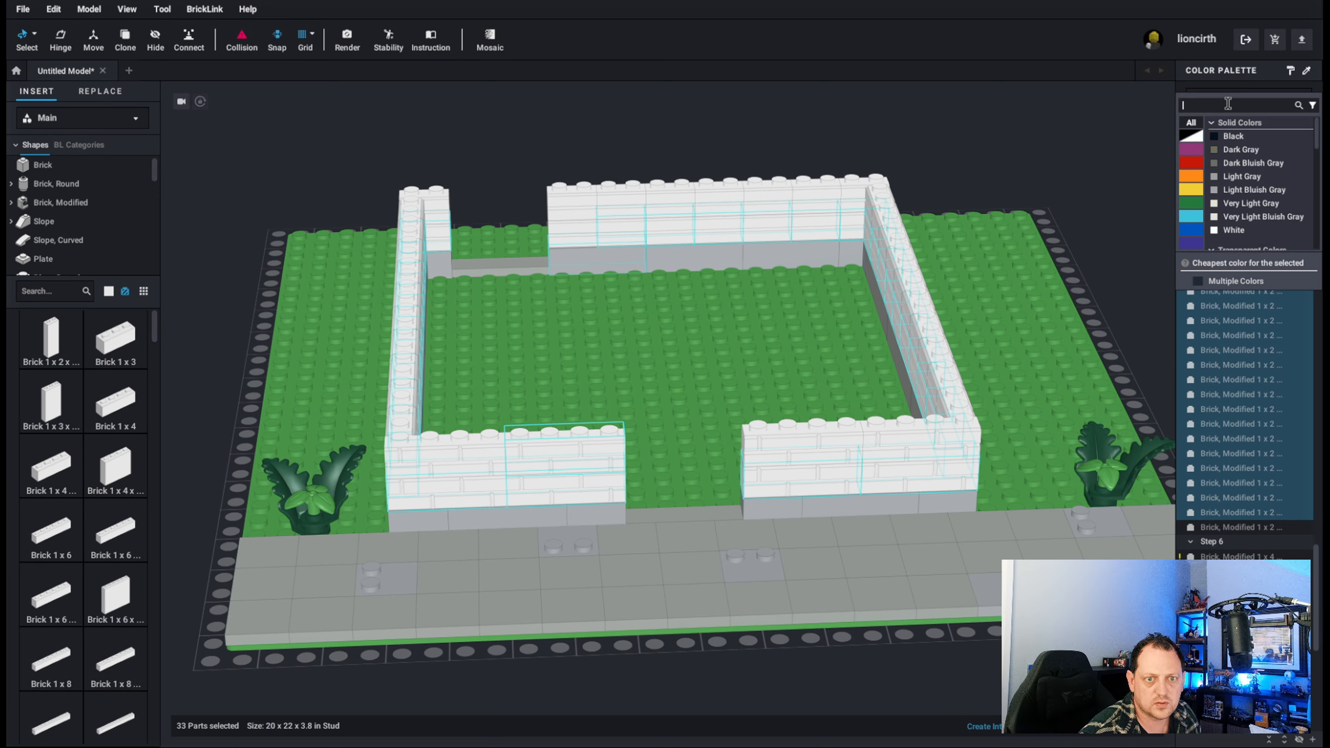
pyautogui.click(1187, 177)
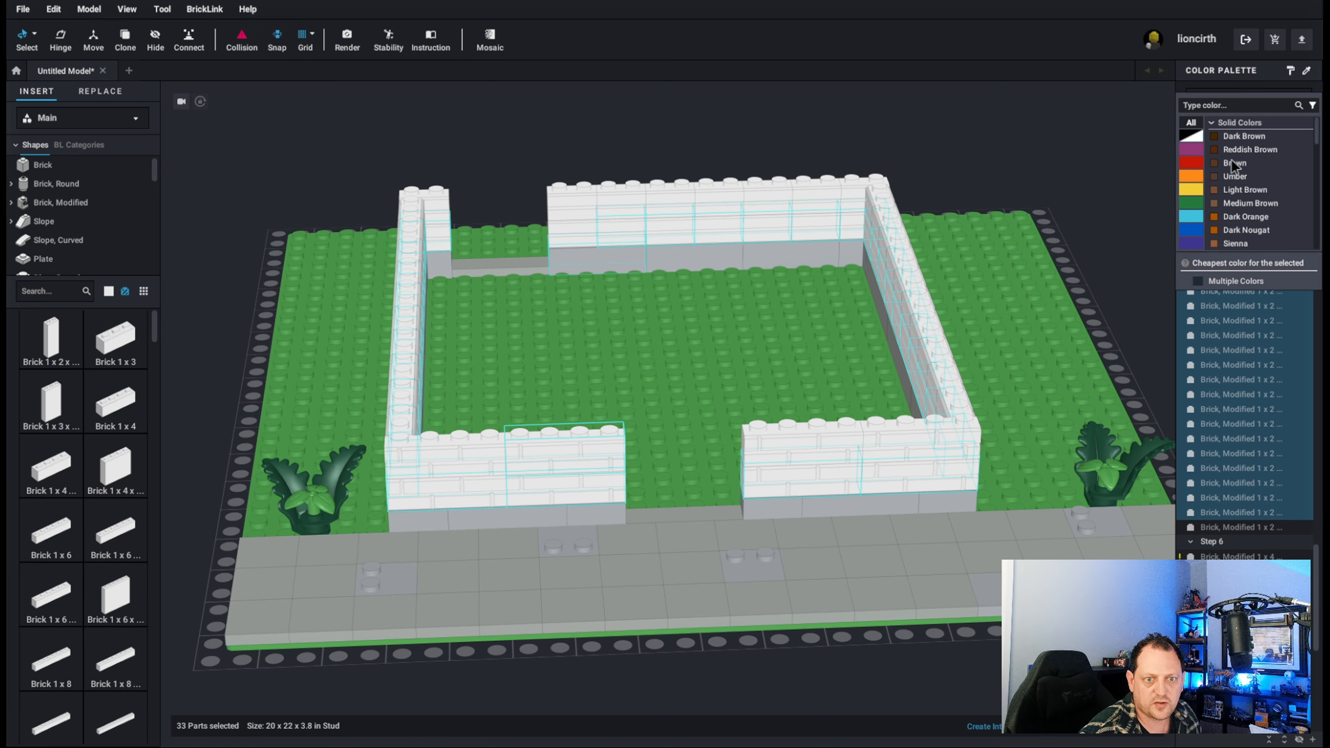
pyautogui.click(1249, 191)
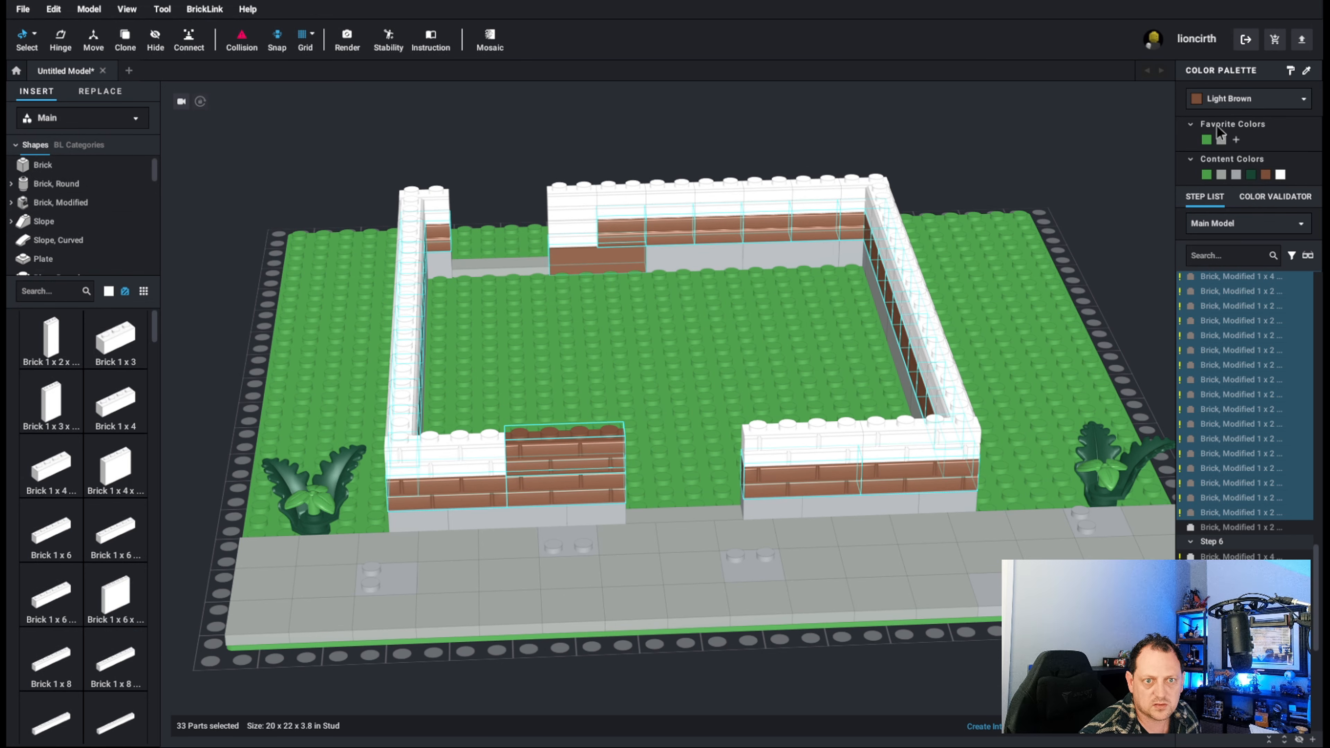
pyautogui.click(1236, 104)
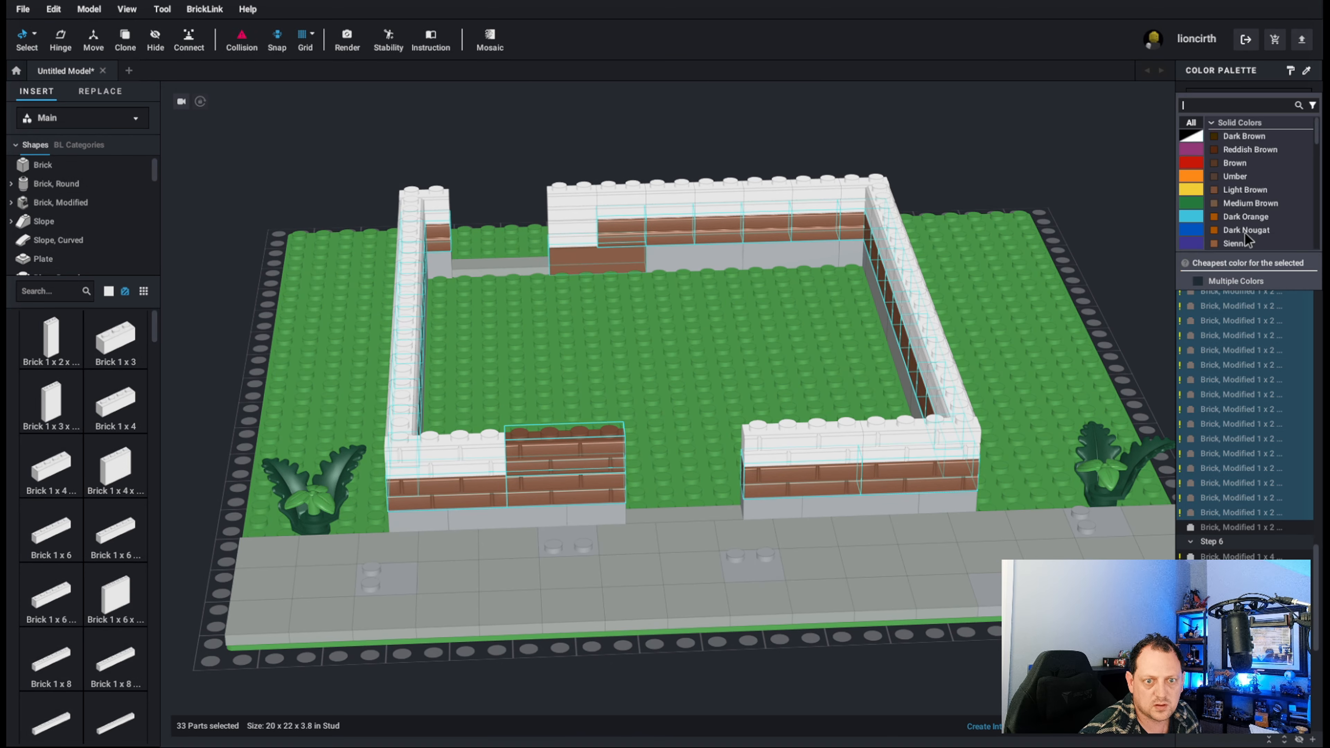
pyautogui.click(1244, 233)
pyautogui.click(1233, 101)
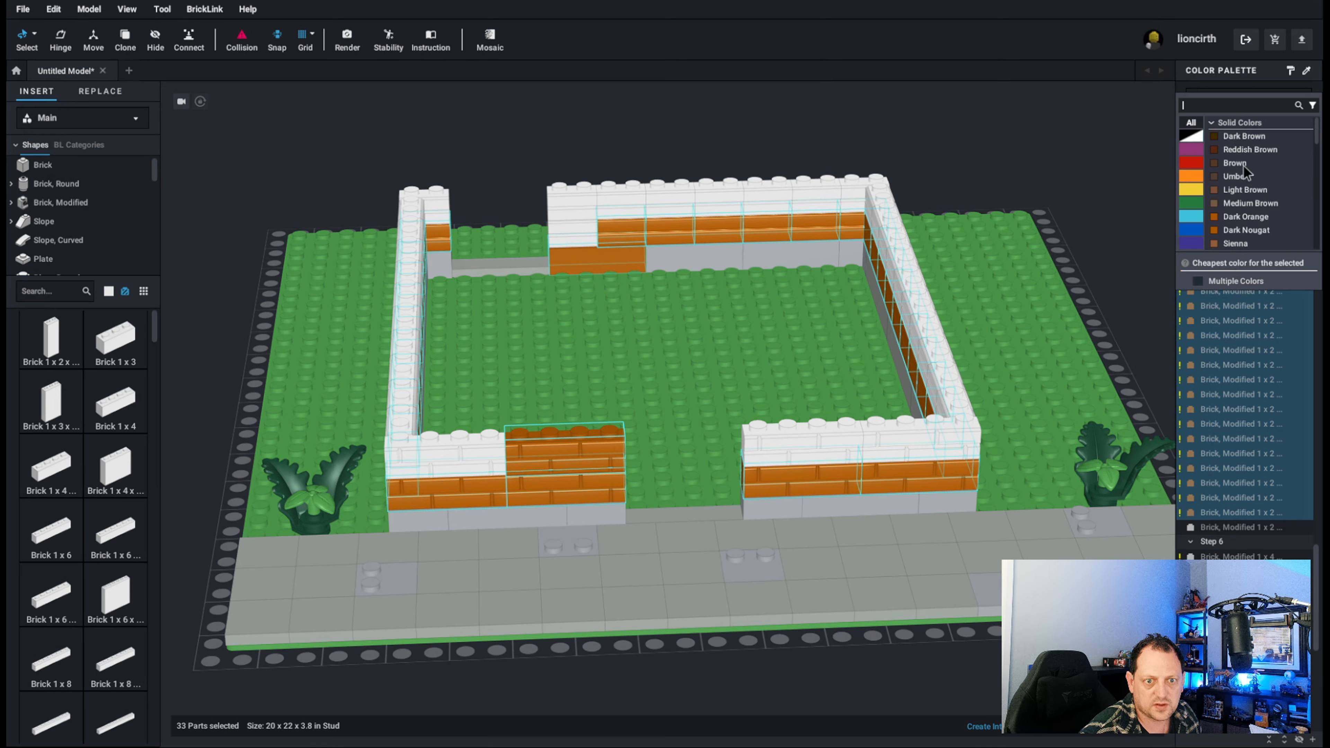
pyautogui.click(1234, 243)
# Try Light Brown, Medium Brown and Dark Brown on the selected wall bricks.
pyautogui.click(1240, 107)
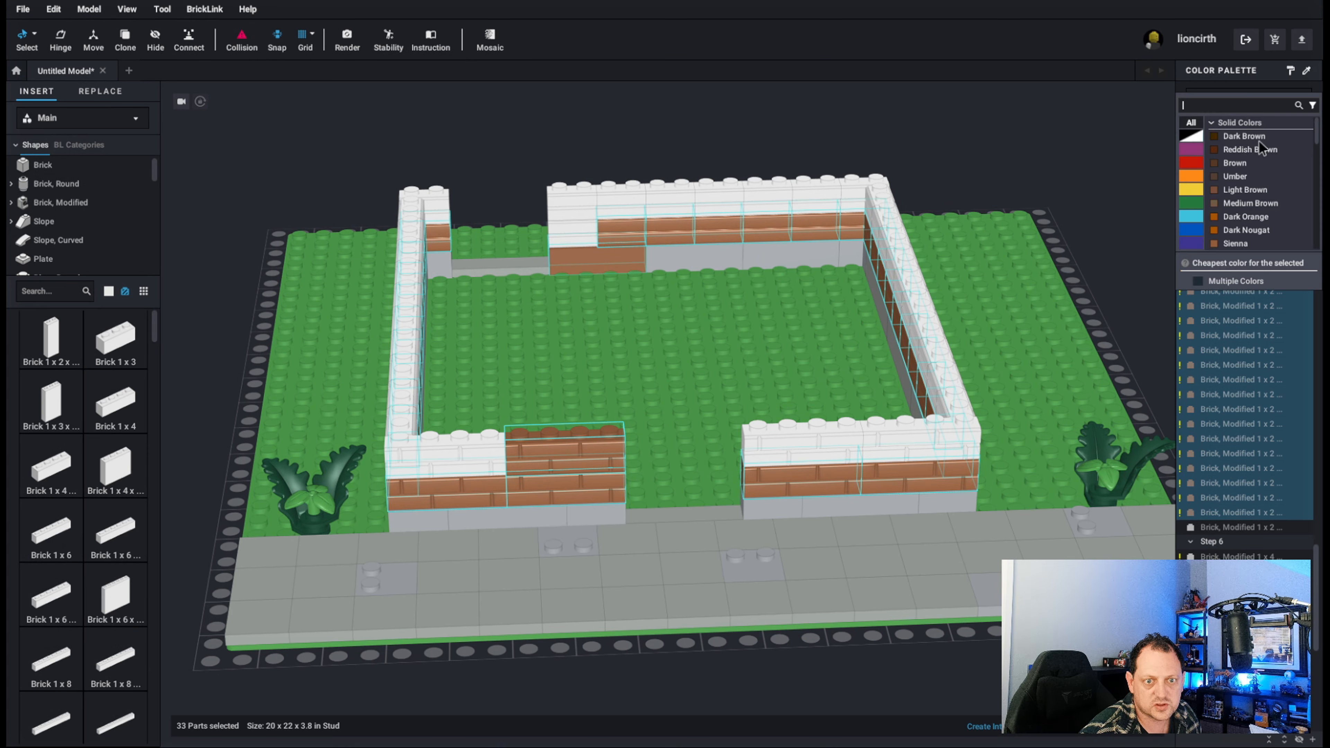
pyautogui.click(1246, 189)
pyautogui.click(1241, 100)
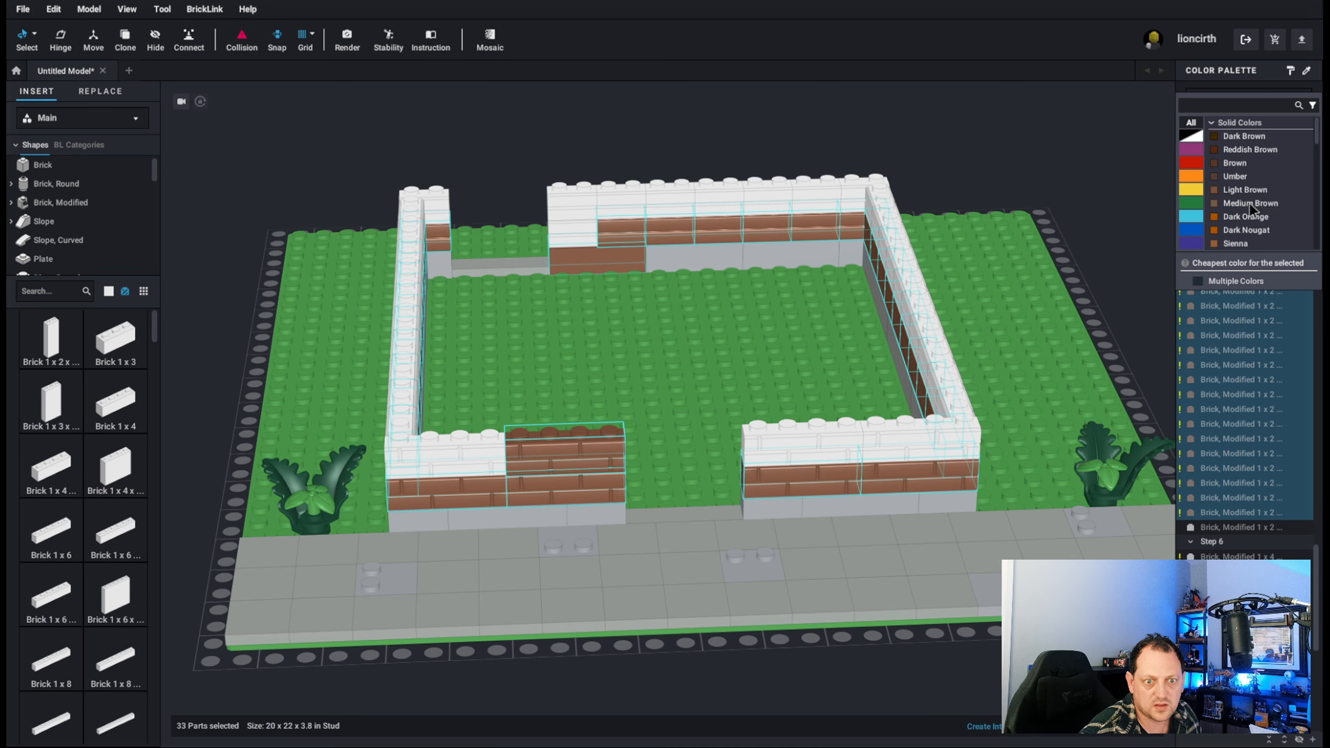
pyautogui.click(1248, 203)
pyautogui.click(1241, 106)
pyautogui.click(1253, 140)
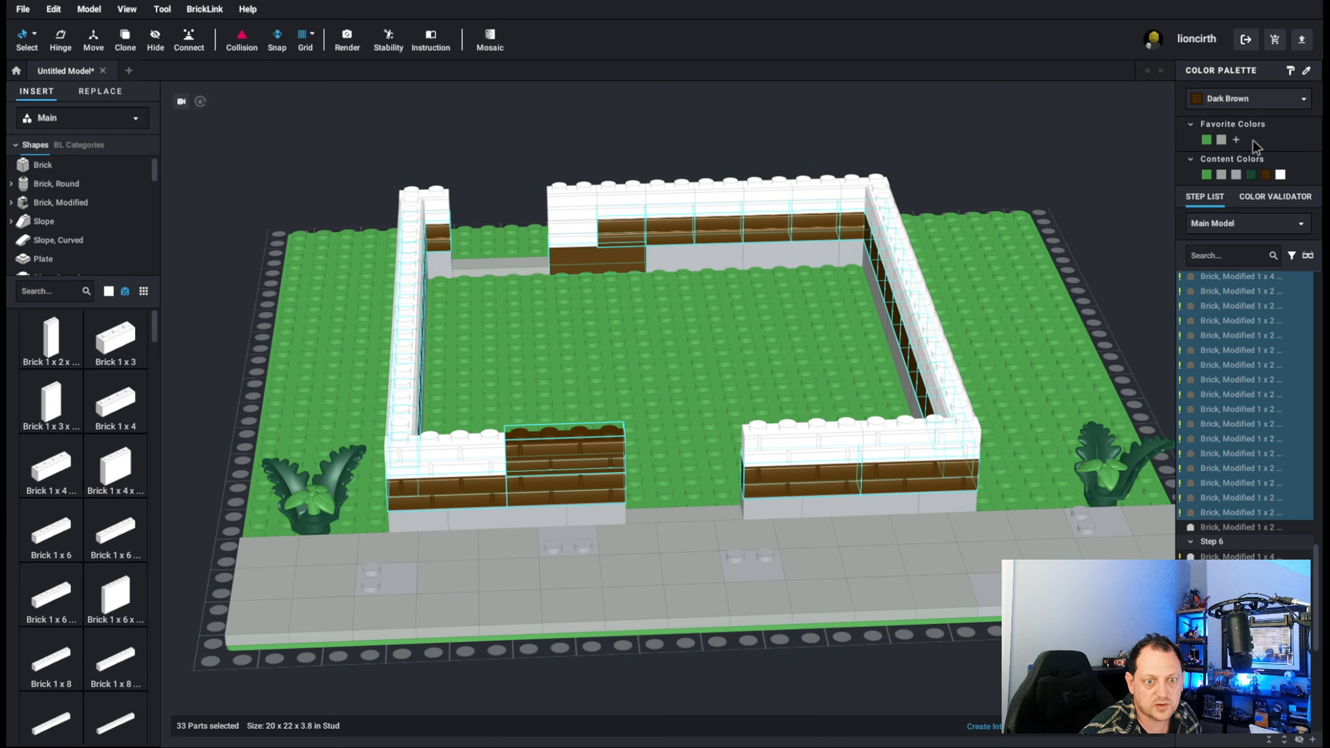
# Compare Brown, Umber, Light Brown and Medium Brown on the selected masonry bricks.
pyautogui.click(1244, 102)
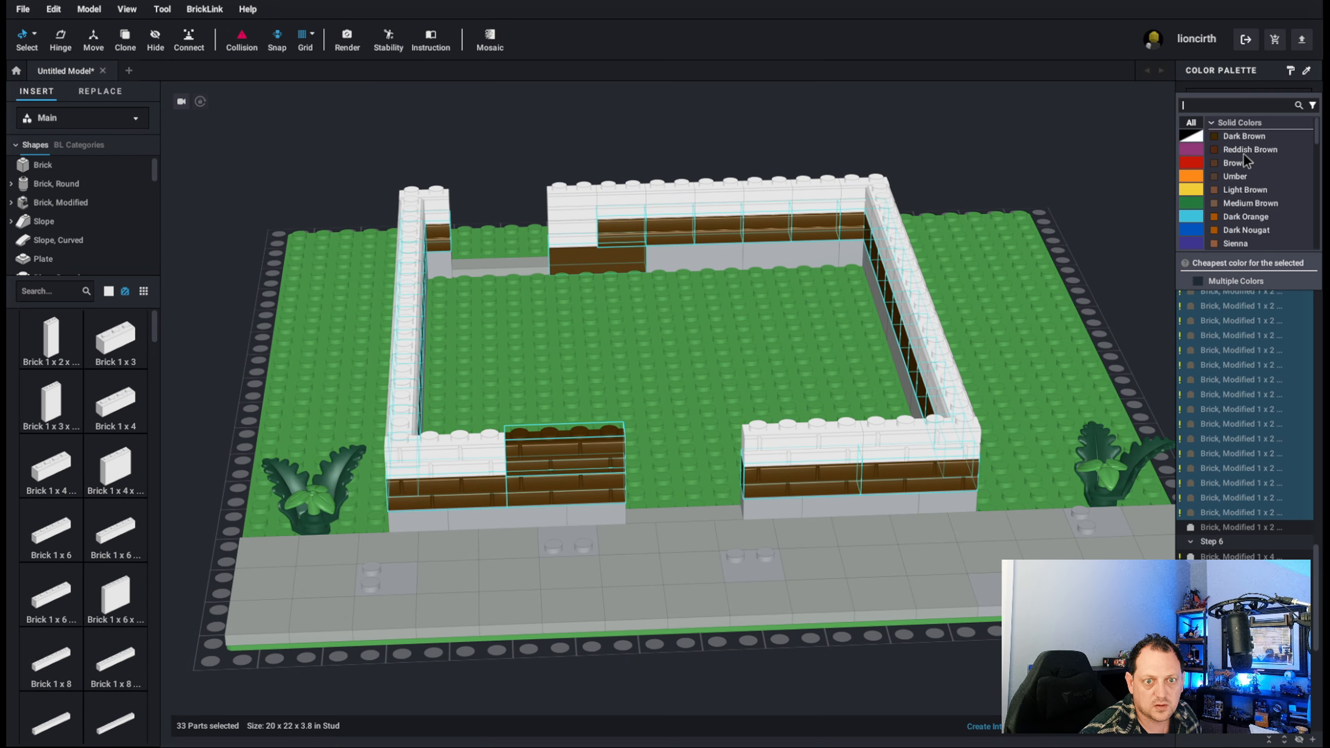
pyautogui.click(1243, 162)
pyautogui.click(1230, 100)
pyautogui.click(1229, 185)
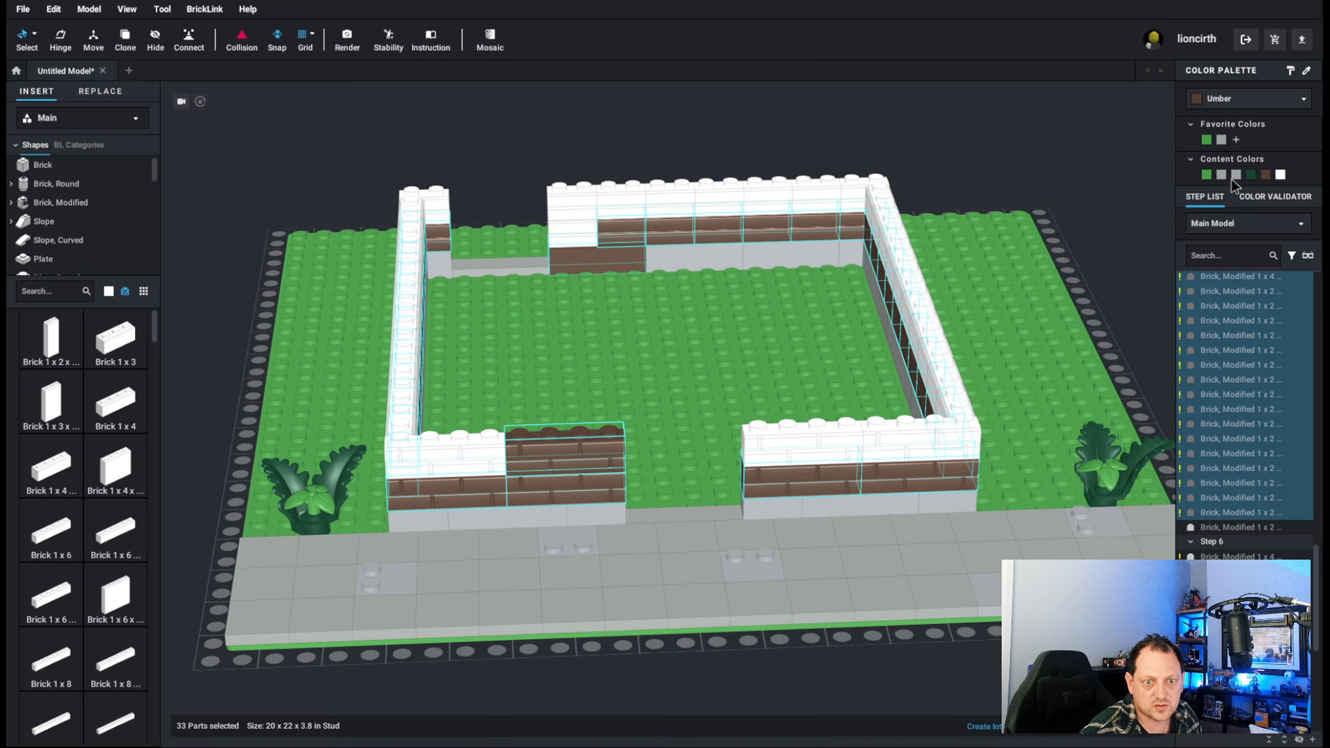
pyautogui.click(1239, 110)
pyautogui.click(1245, 190)
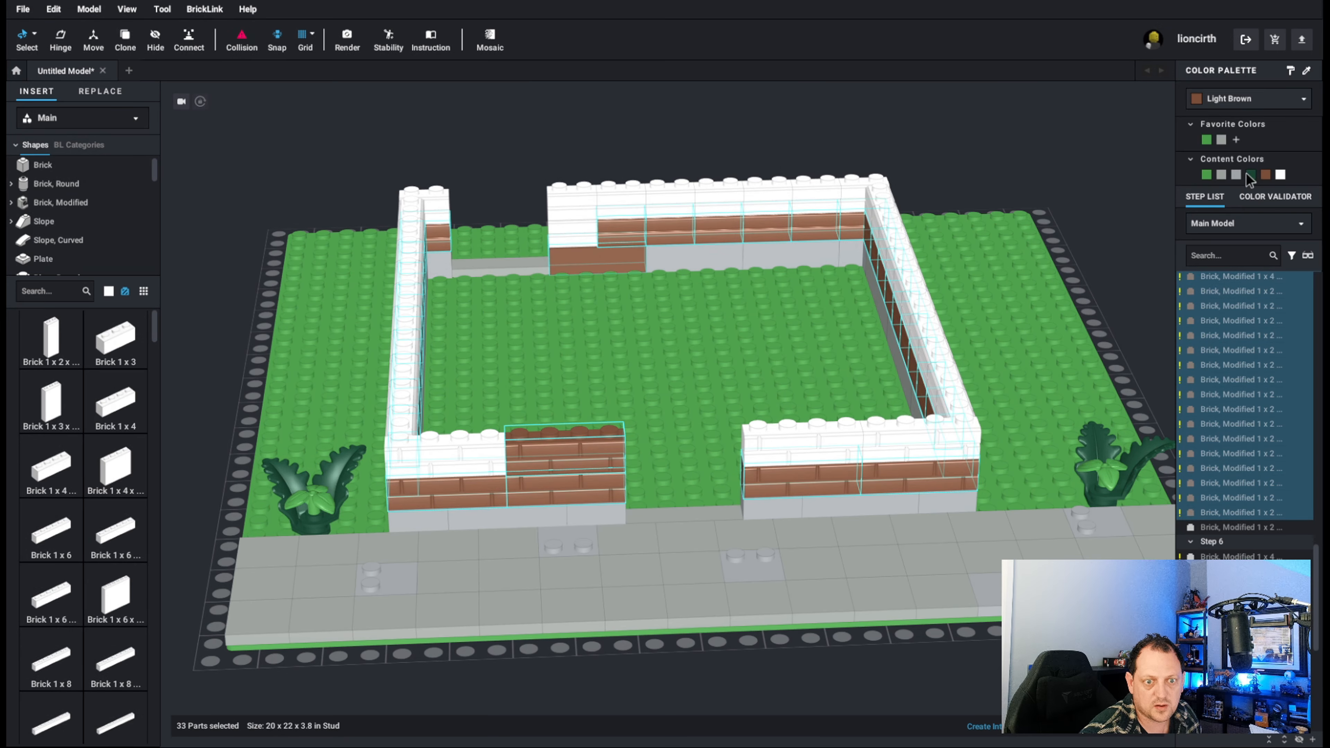
pyautogui.click(1245, 108)
pyautogui.click(1245, 205)
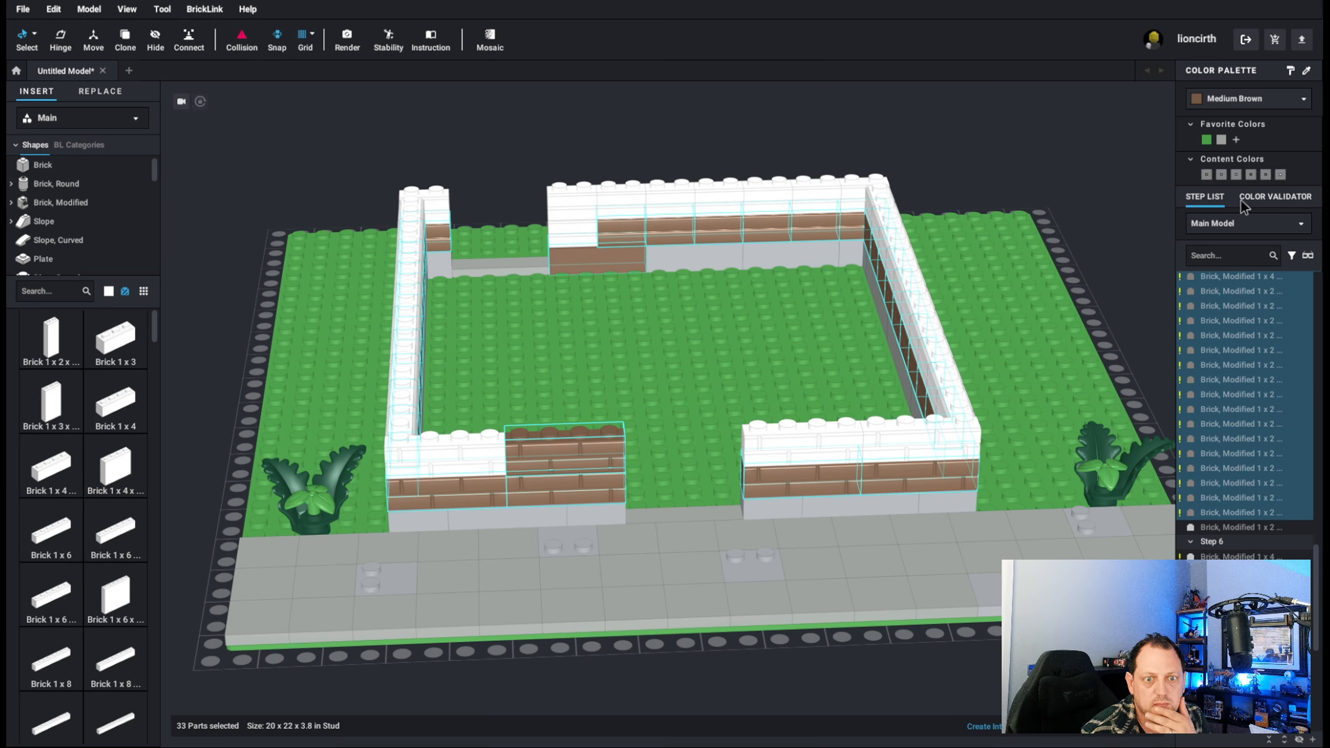
# Color the selected masonry bricks Dark Tan.
pyautogui.click(1245, 99)
pyautogui.scroll(1, 1258, 148)
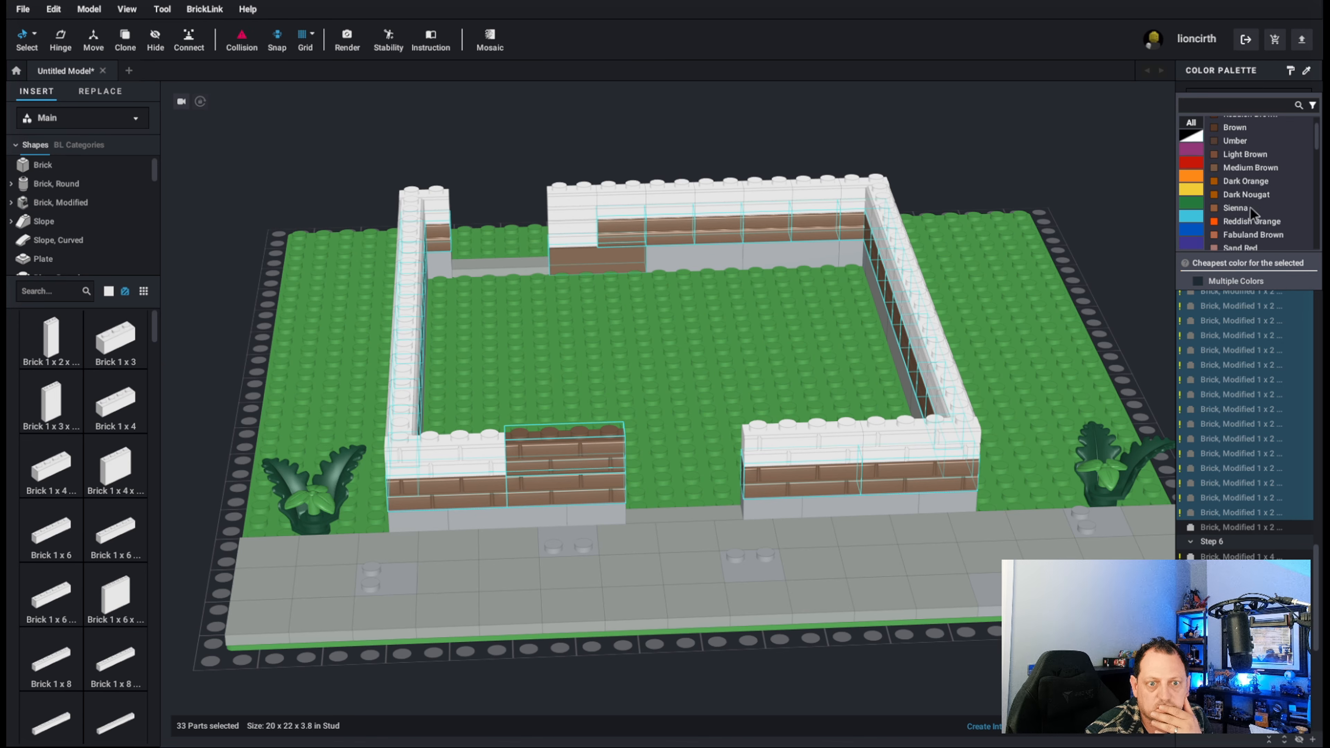
pyautogui.scroll(3, 1259, 199)
pyautogui.click(1254, 191)
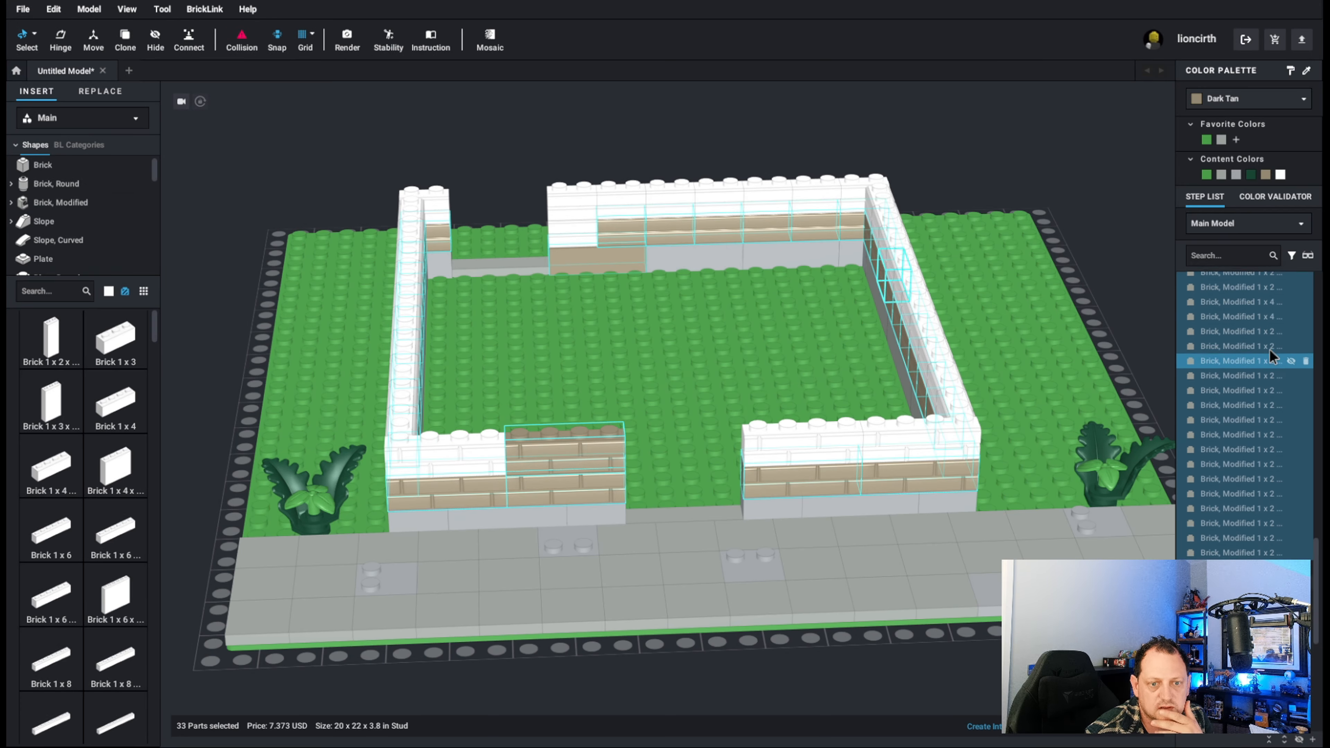
# Recolor the Dark Tan 1 x 4 brick in the back wall's bottom course Light Bluish Gray.
pyautogui.scroll(3, 1270, 348)
pyautogui.scroll(3, 1269, 344)
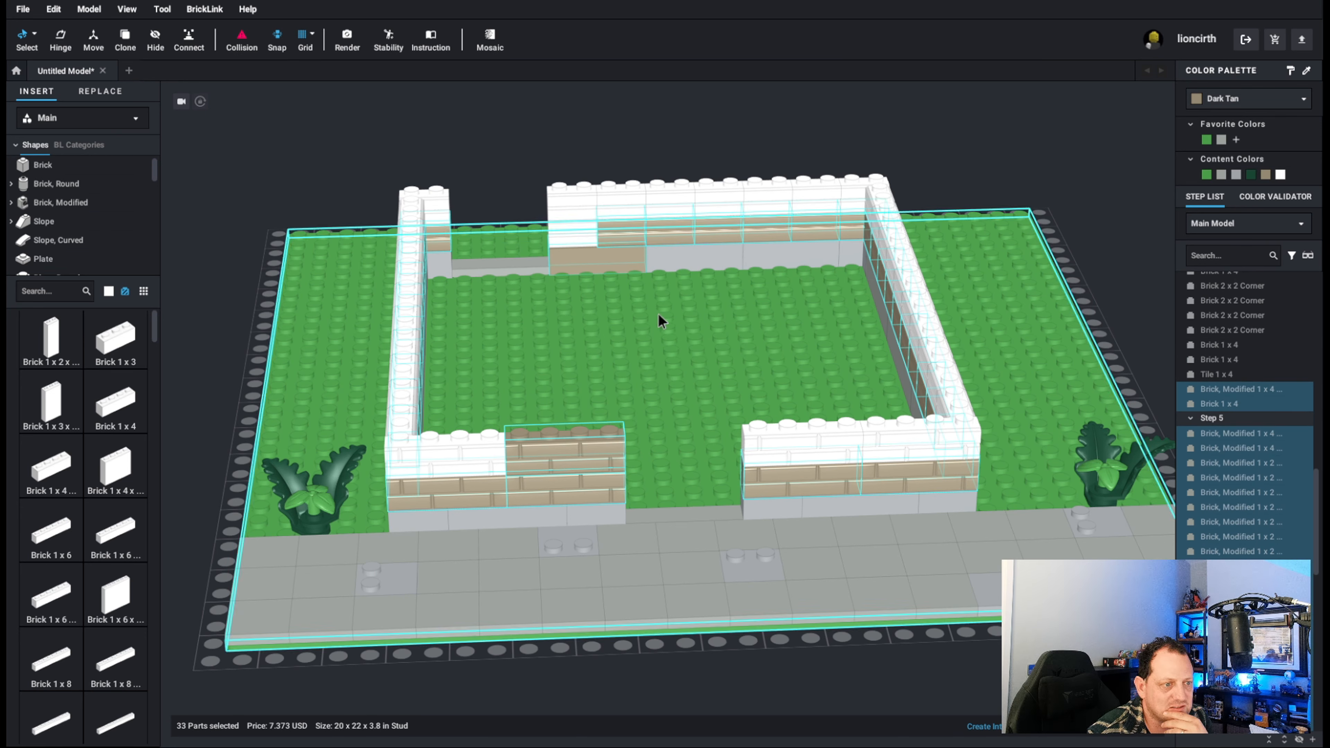
pyautogui.click(615, 261)
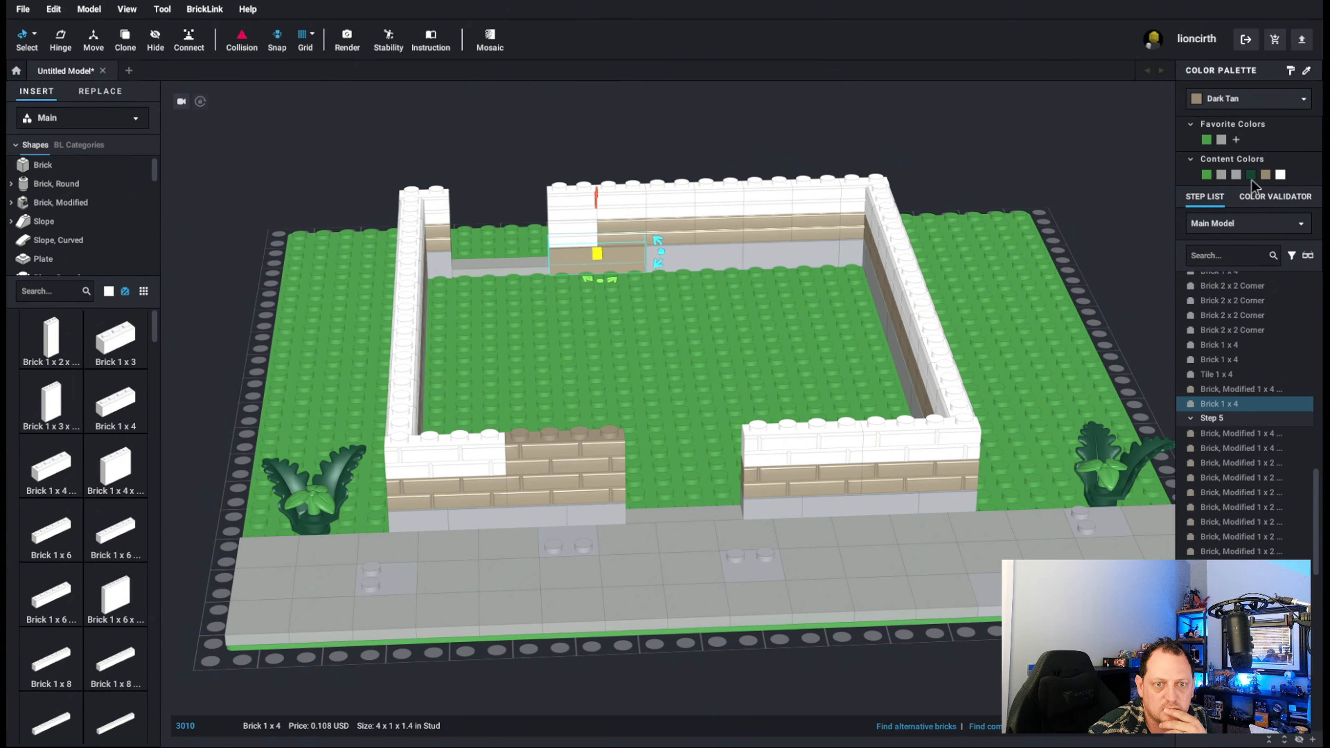
pyautogui.click(1235, 175)
# Select all Step 6 masonry bricks plus the leftover white 1 x 2 in the back wall and color them Dark Tan.
pyautogui.scroll(-3, 733, 342)
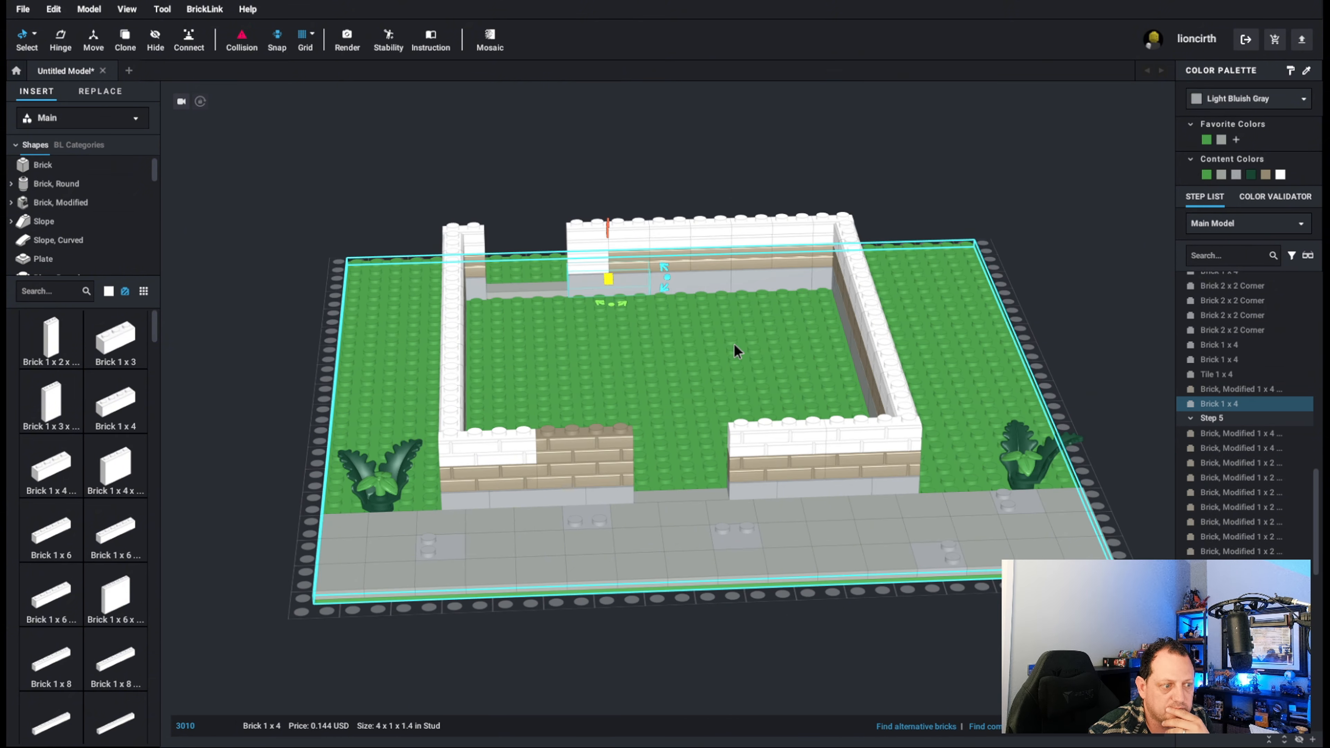
pyautogui.moveTo(733, 343)
pyautogui.mouseDown(button='right')
pyautogui.moveTo(702, 338)
pyautogui.moveTo(788, 321)
pyautogui.moveTo(726, 340)
pyautogui.mouseUp(button='right')
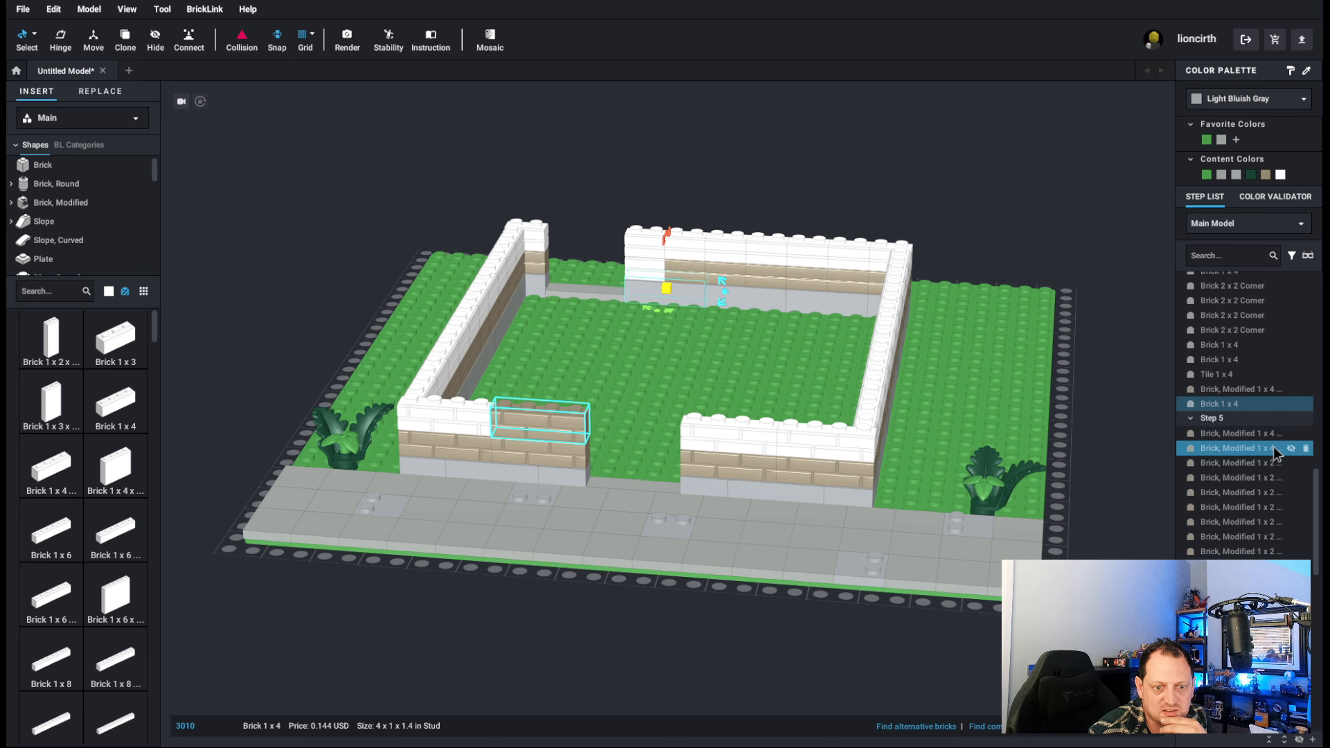
pyautogui.scroll(-5, 1274, 474)
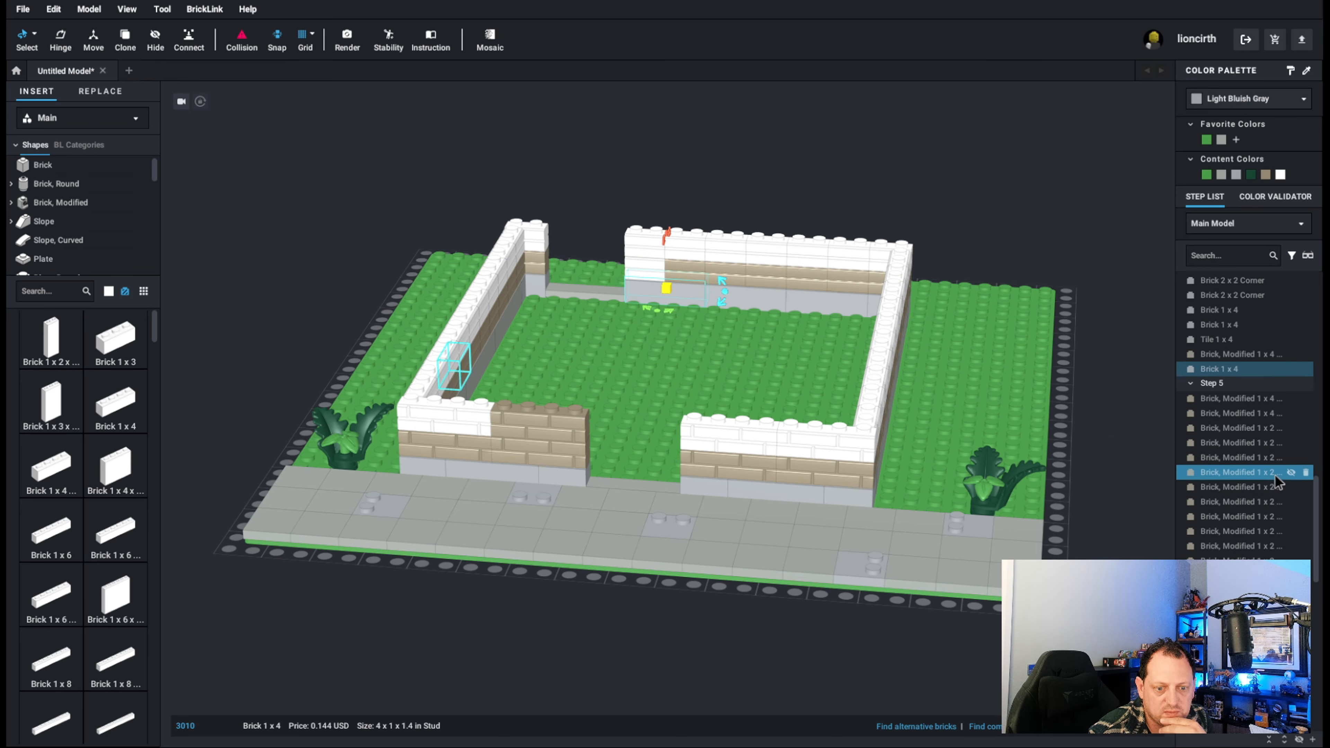
pyautogui.scroll(-3, 1275, 486)
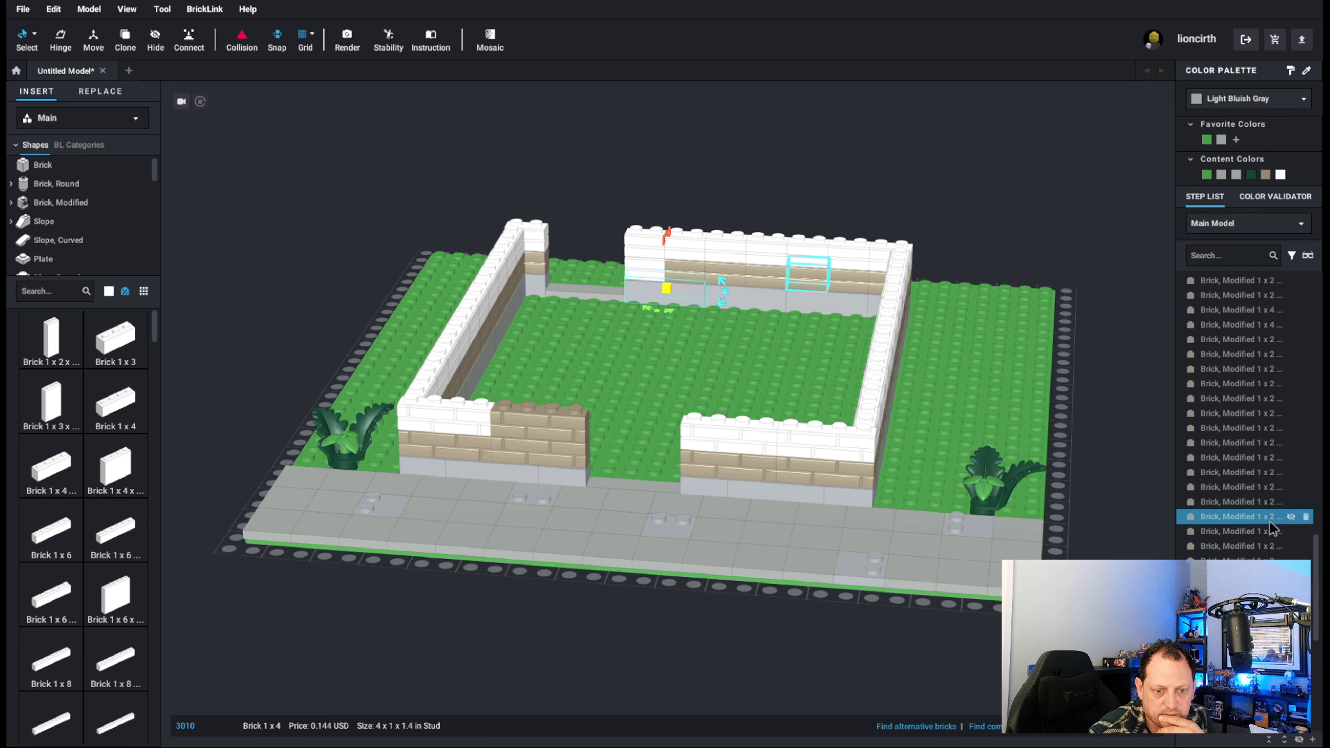
pyautogui.click(1273, 575)
pyautogui.scroll(-3, 1272, 571)
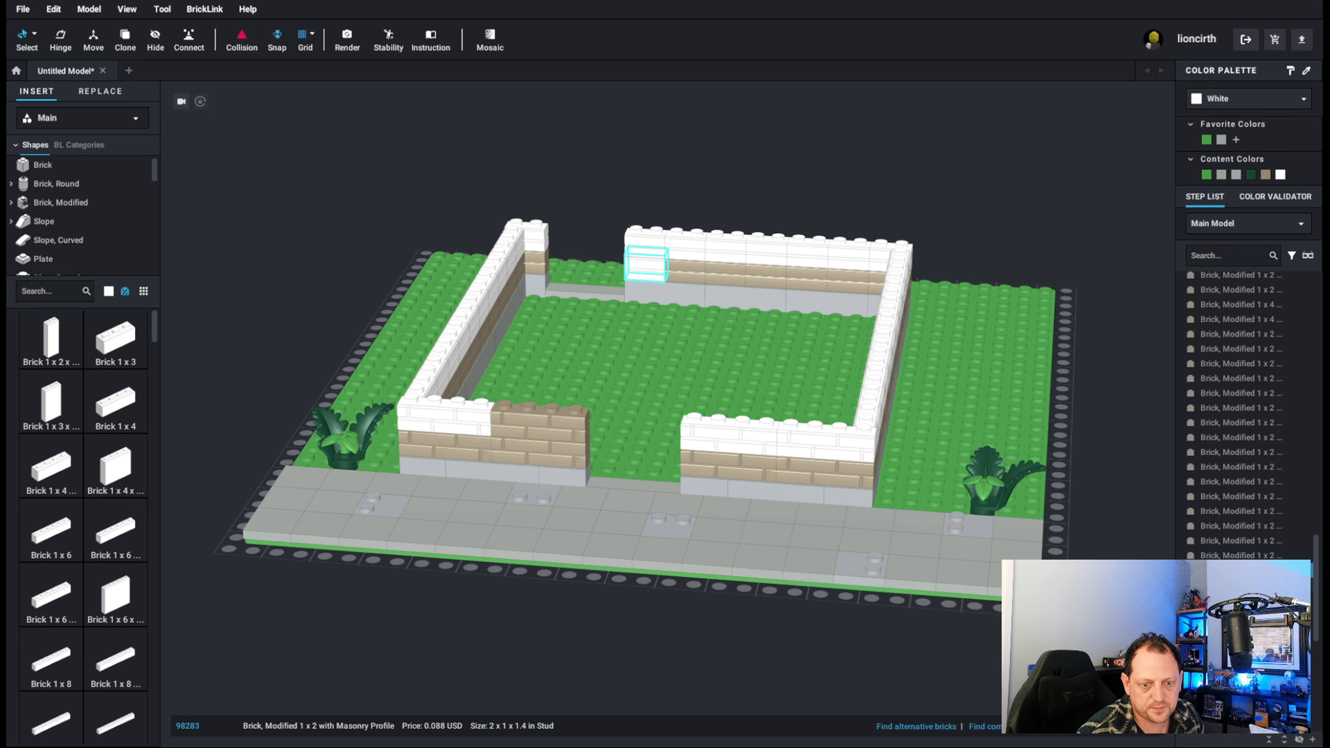
pyautogui.scroll(5, 1261, 474)
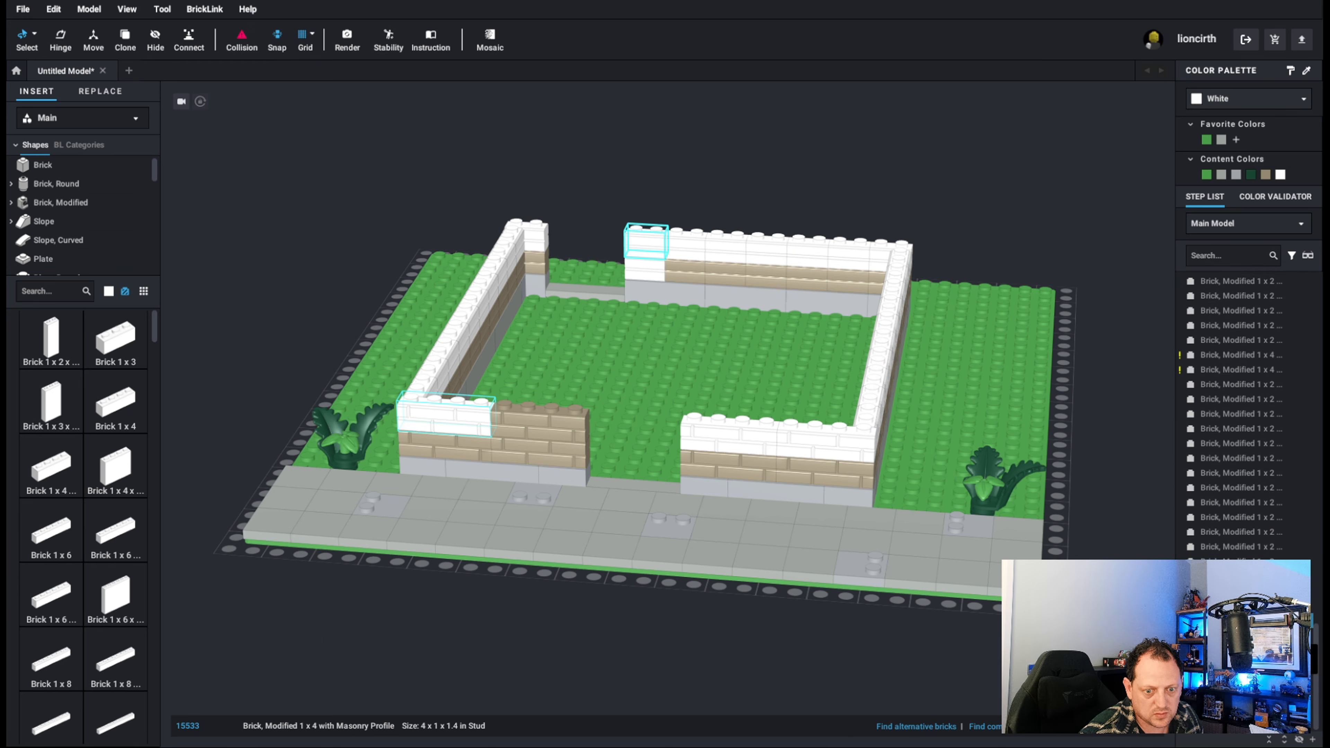
pyautogui.keyDown('shift'); pyautogui.click(1276, 657); pyautogui.keyUp('shift')
pyautogui.scroll(4, 1271, 492)
pyautogui.scroll(3, 1267, 482)
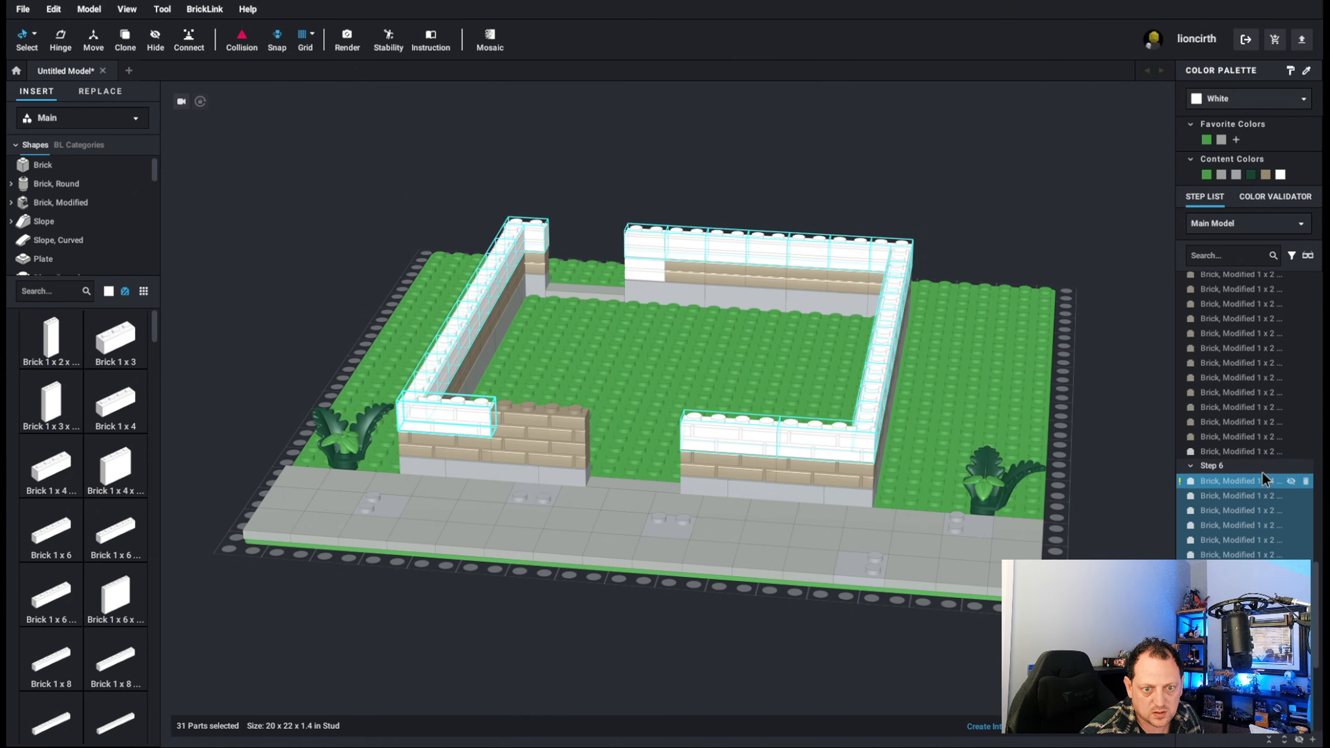
pyautogui.keyDown('ctrl'); pyautogui.click(1229, 487); pyautogui.keyUp('ctrl')
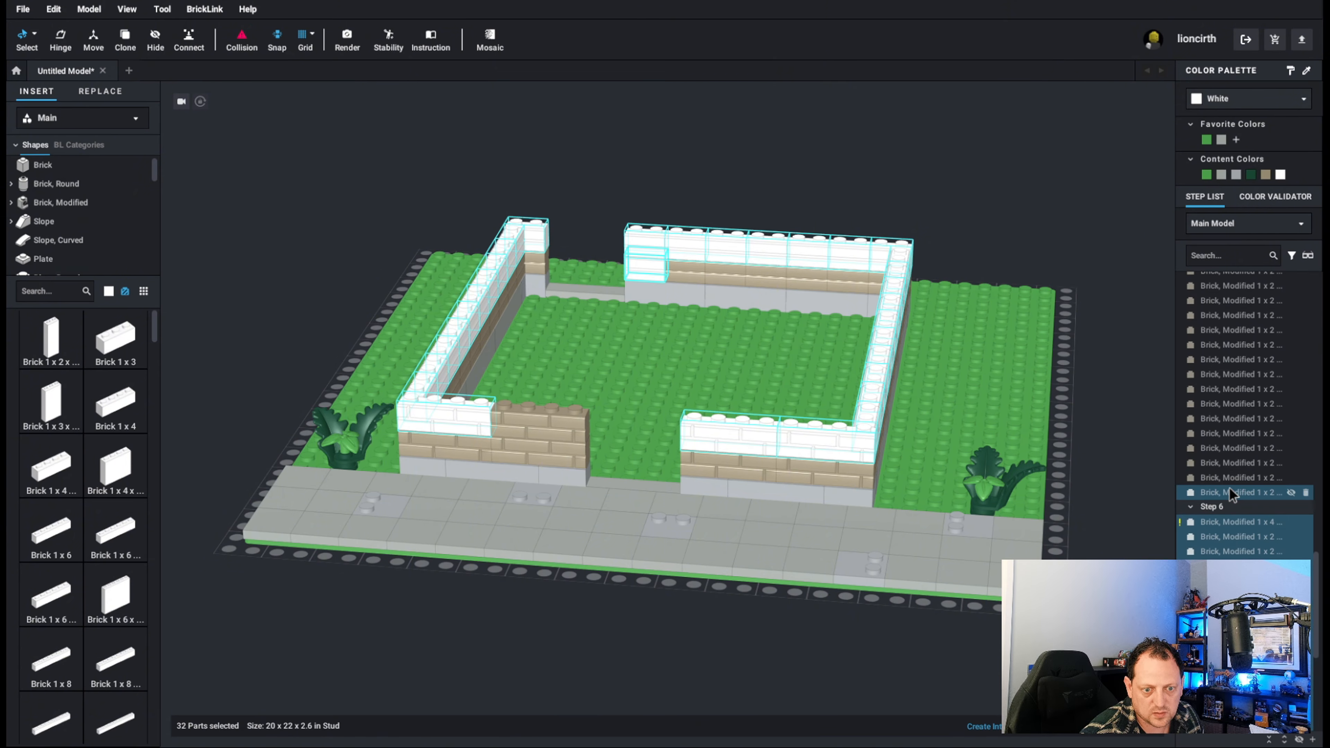
pyautogui.click(1265, 174)
pyautogui.click(982, 169)
pyautogui.moveTo(983, 170); pyautogui.dragTo(791, 167, button='right')
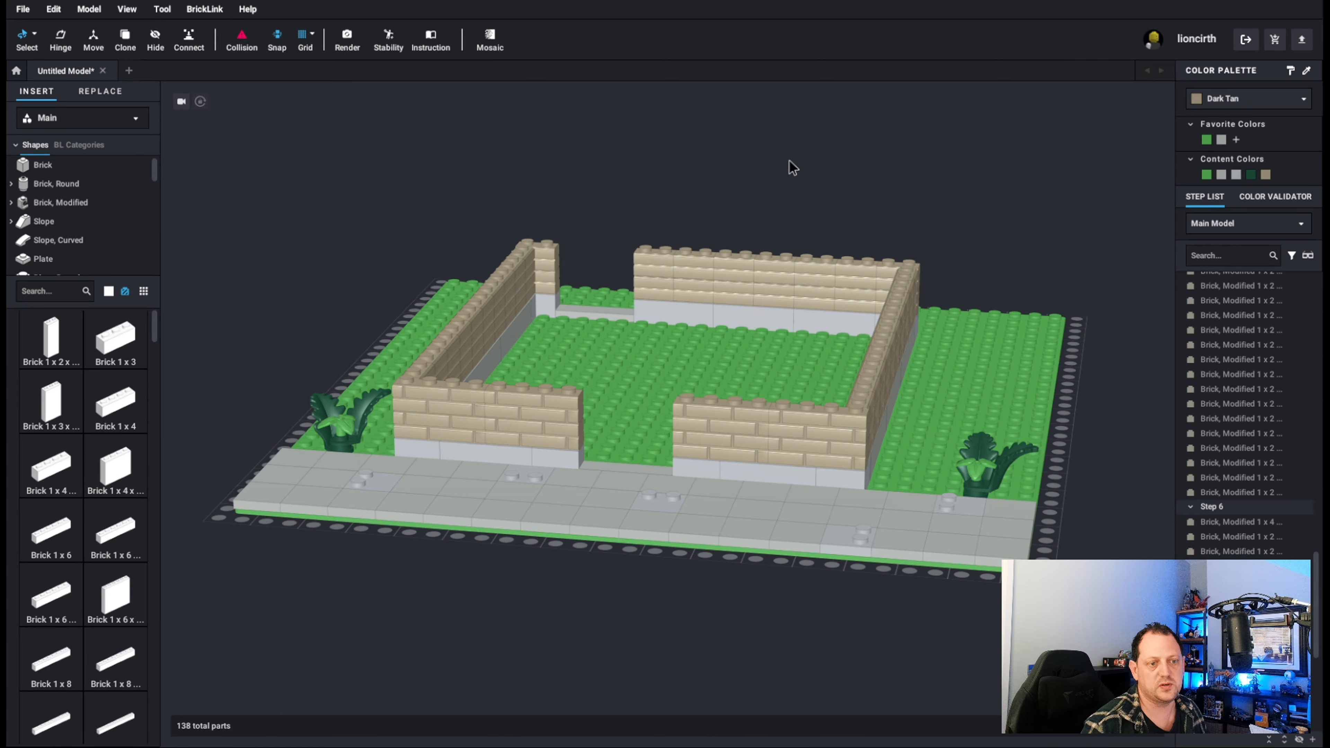
# Copy a Light Gray 2 x 2 tile from the sidewalk and place four copies inside along the left wall, starting at the back corner.
pyautogui.moveTo(677, 297); pyautogui.dragTo(656, 320, button='right')
pyautogui.click(544, 555)
pyautogui.scroll(3, 544, 558)
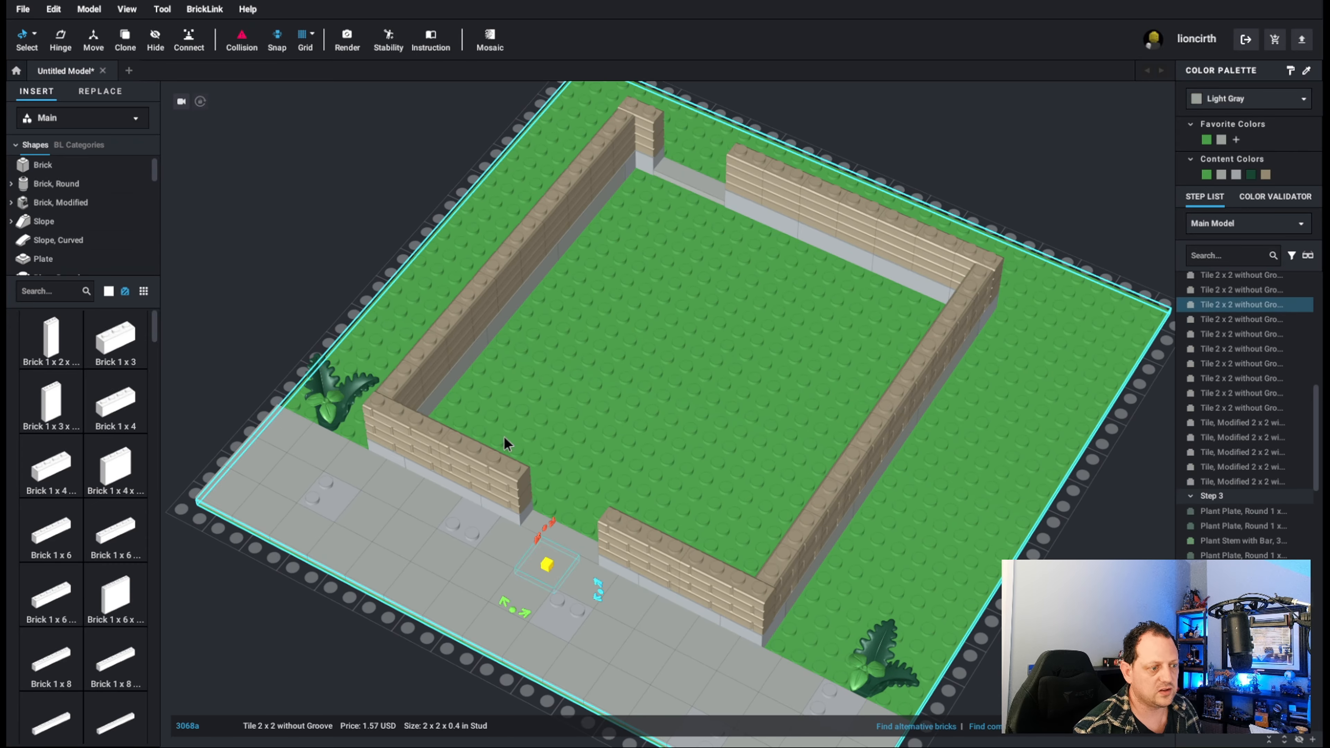
pyautogui.moveTo(547, 564); pyautogui.dragTo(632, 209)
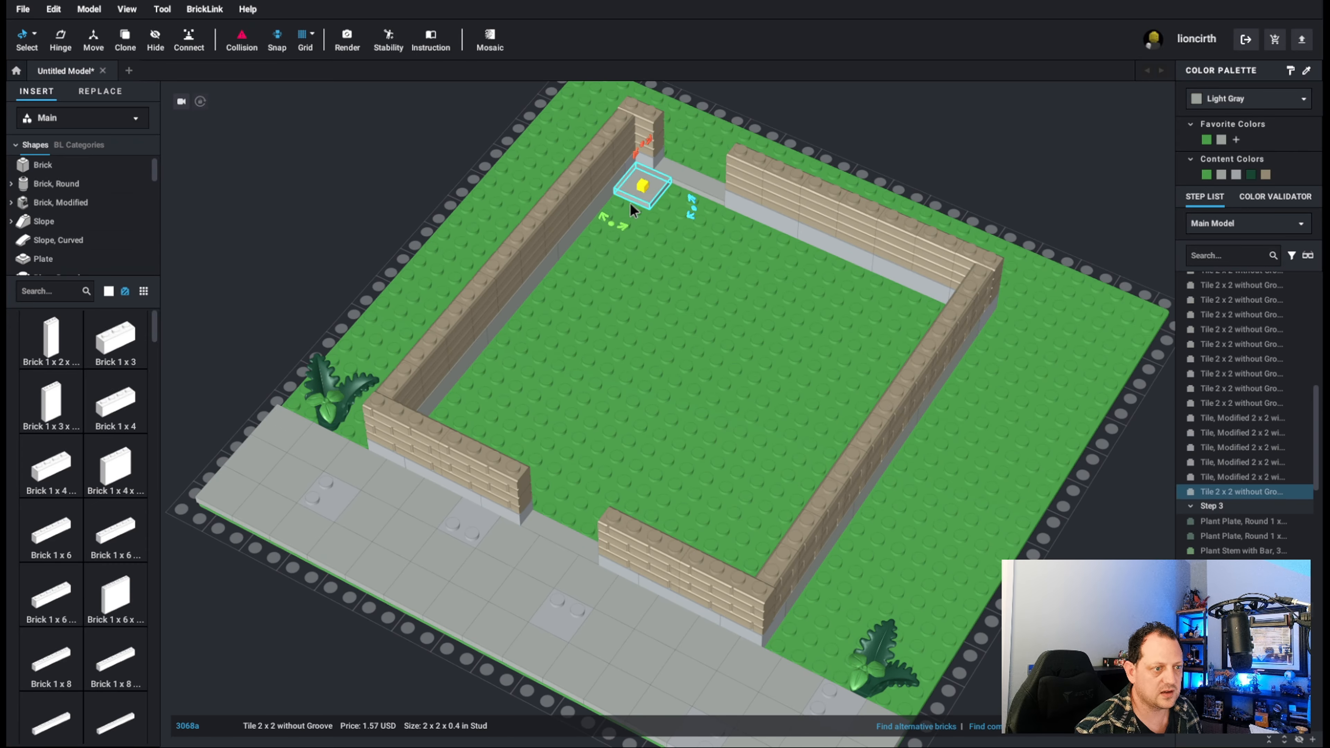
pyautogui.hotkey('ctrl', 'v')
pyautogui.click(629, 215)
pyautogui.hotkey('ctrl', 'v')
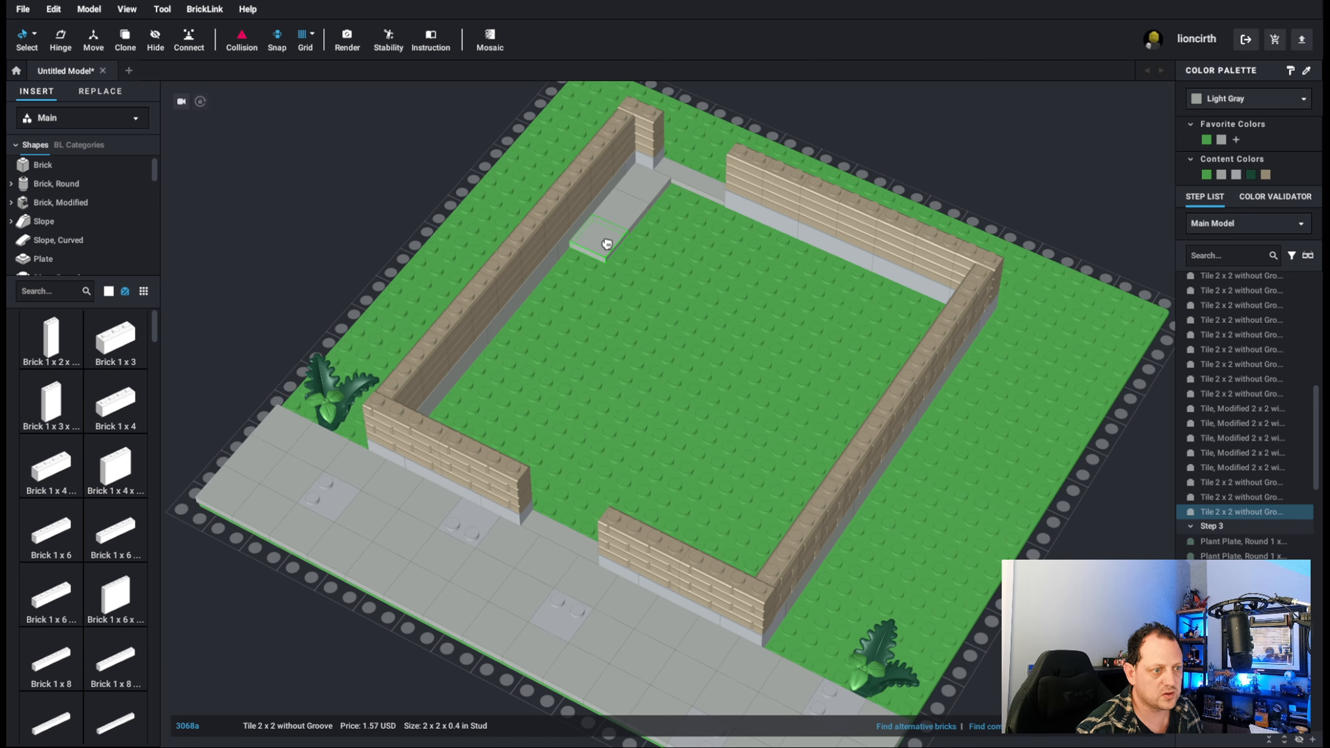
pyautogui.click(580, 266)
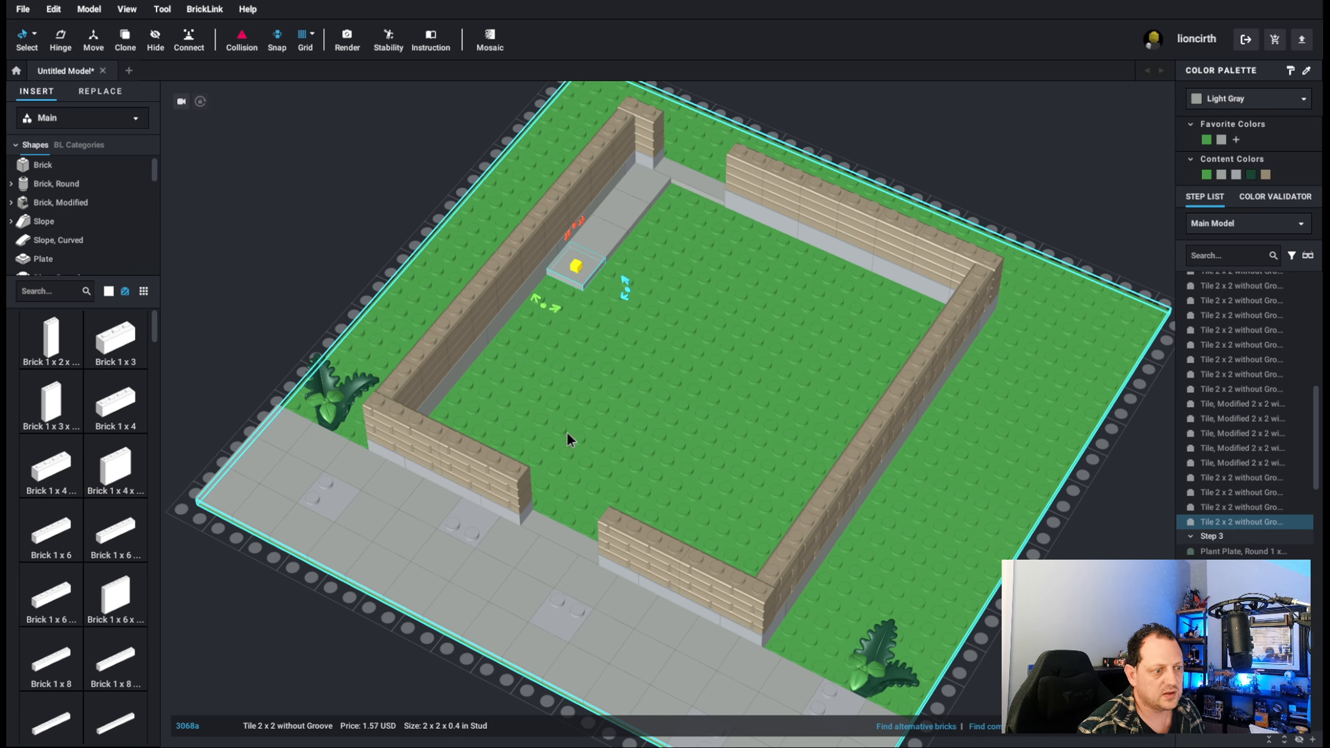
# Copy the 1 x 6 brick from the left wall's bottom course and place copies inside the house as interior partition walls.
pyautogui.click(473, 356)
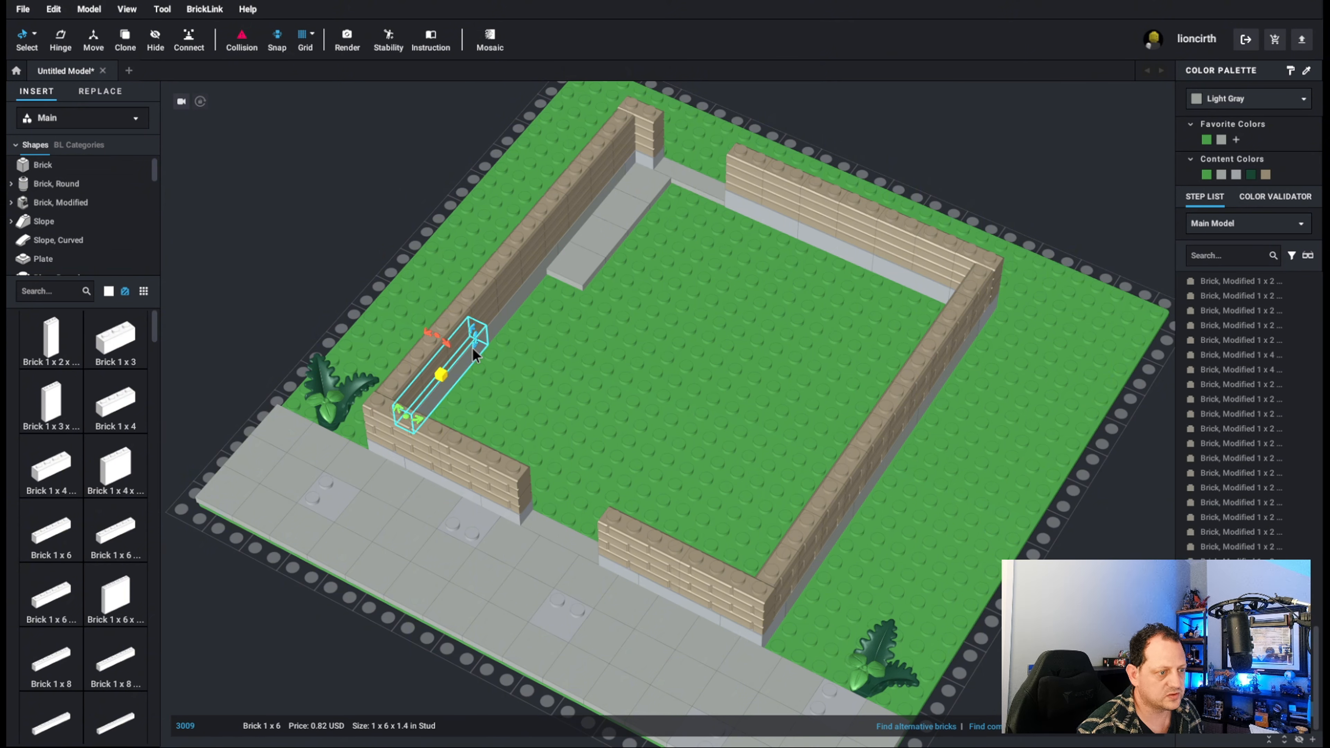
pyautogui.hotkey('ctrl', 'c')
pyautogui.hotkey('ctrl', 'v')
pyautogui.click(566, 441)
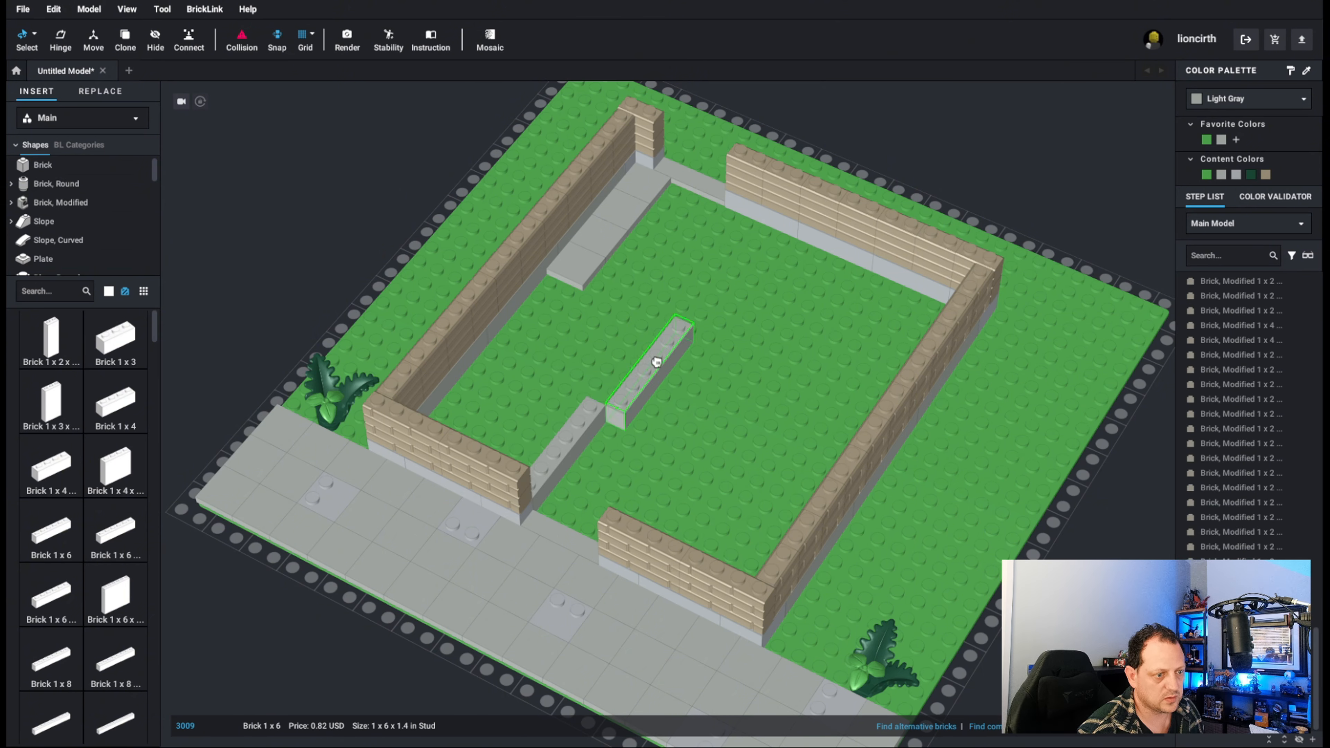
pyautogui.click(686, 302)
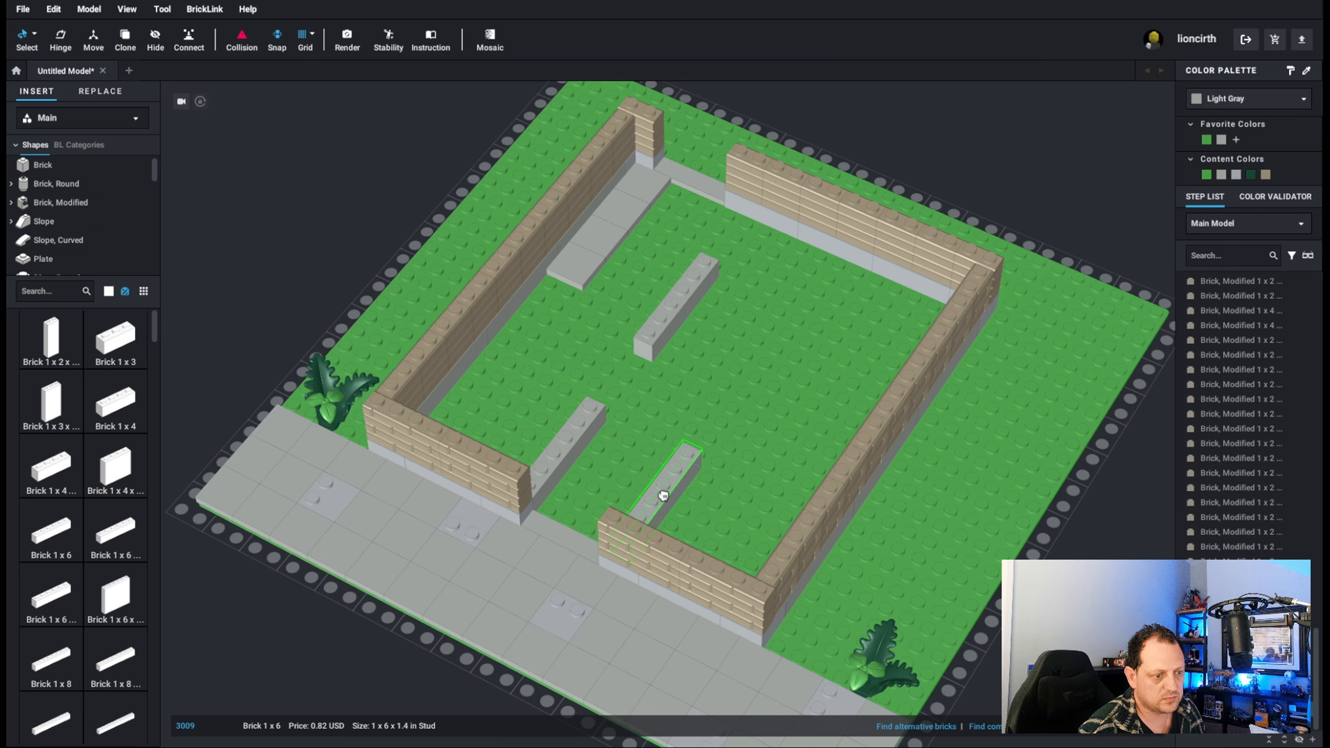
pyautogui.hotkey('ctrl', 'v')
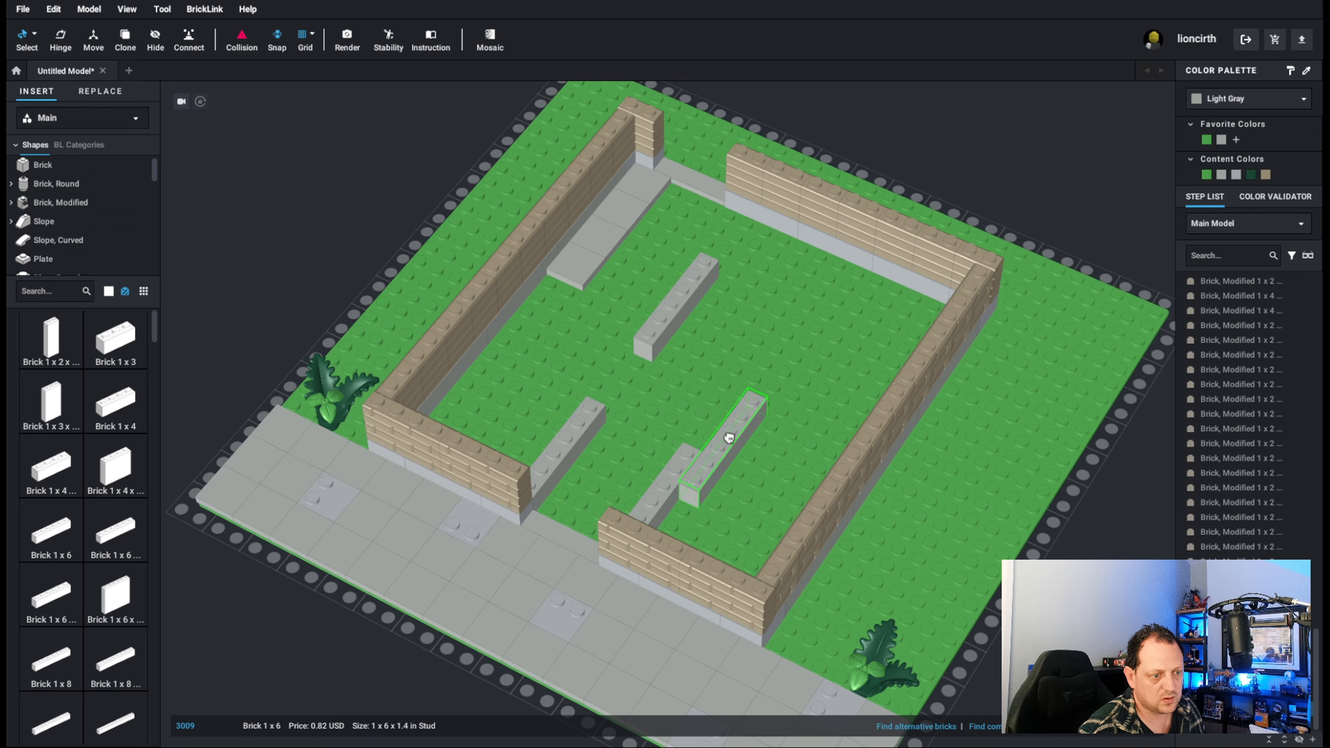
pyautogui.click(726, 408)
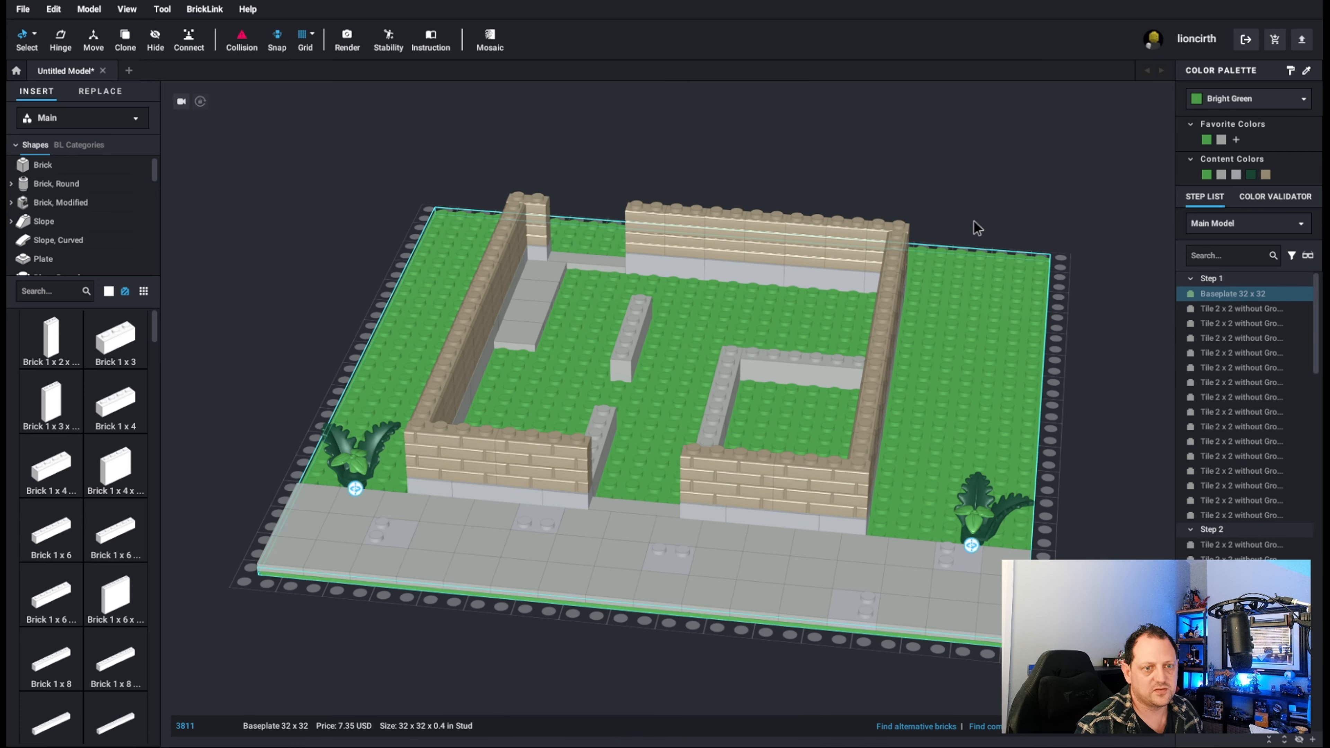
pyautogui.click(977, 214)
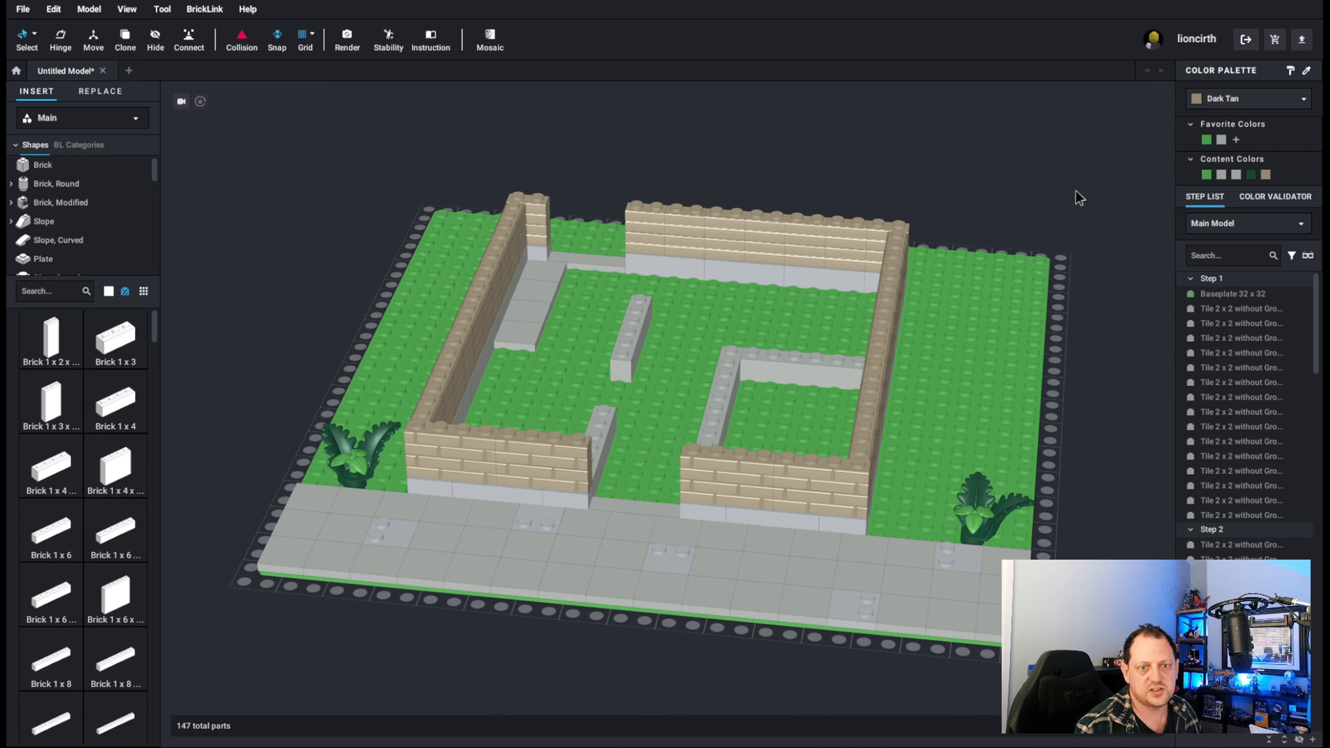
# Open the render settings for a low front view, set photoreal quality to Very High, and keep the 800 x 600 image size.
pyautogui.moveTo(1075, 190); pyautogui.dragTo(1068, 176, button='right')
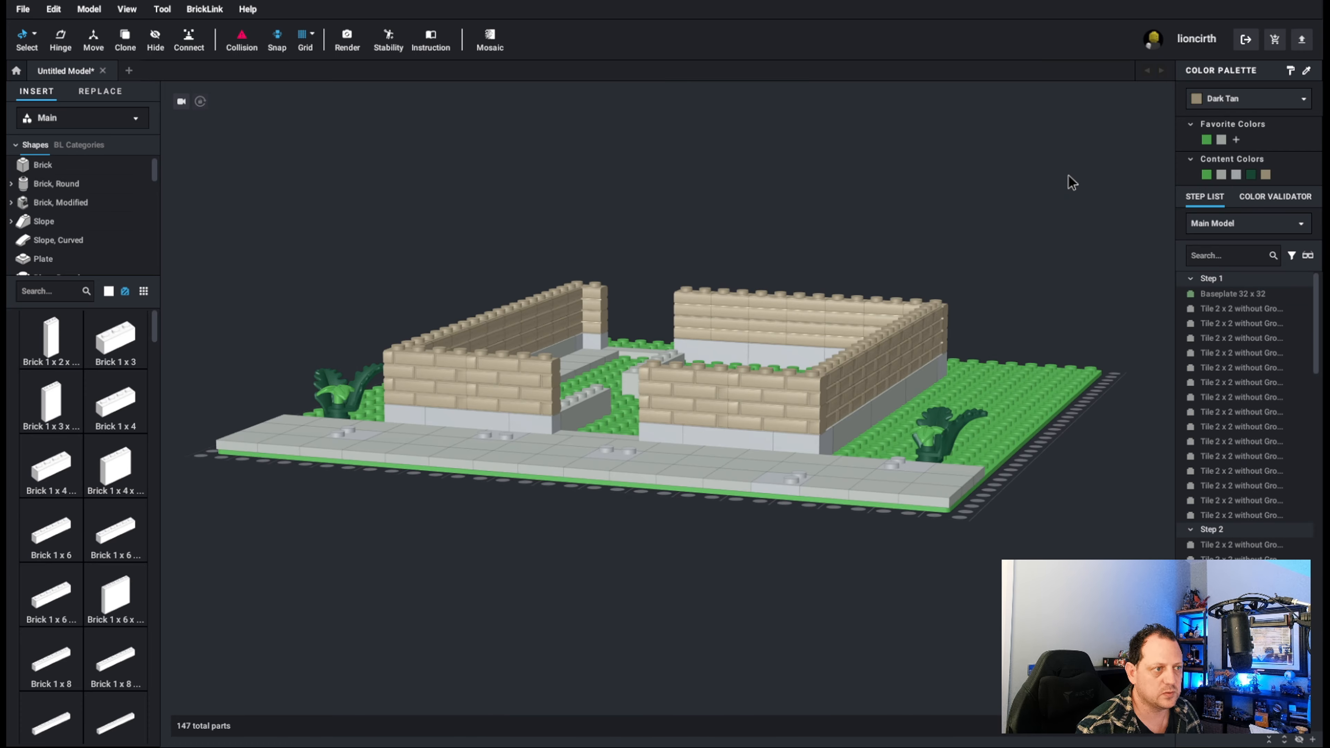
pyautogui.click(347, 39)
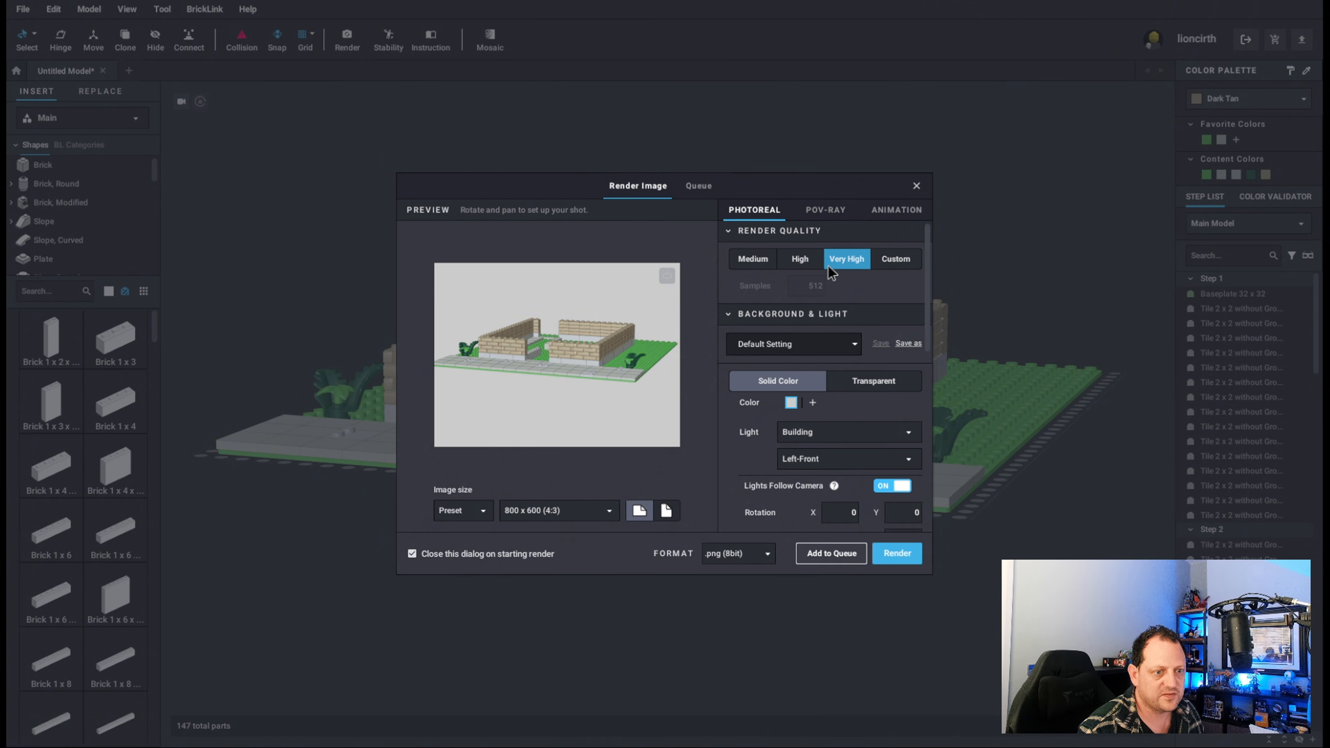
pyautogui.click(809, 264)
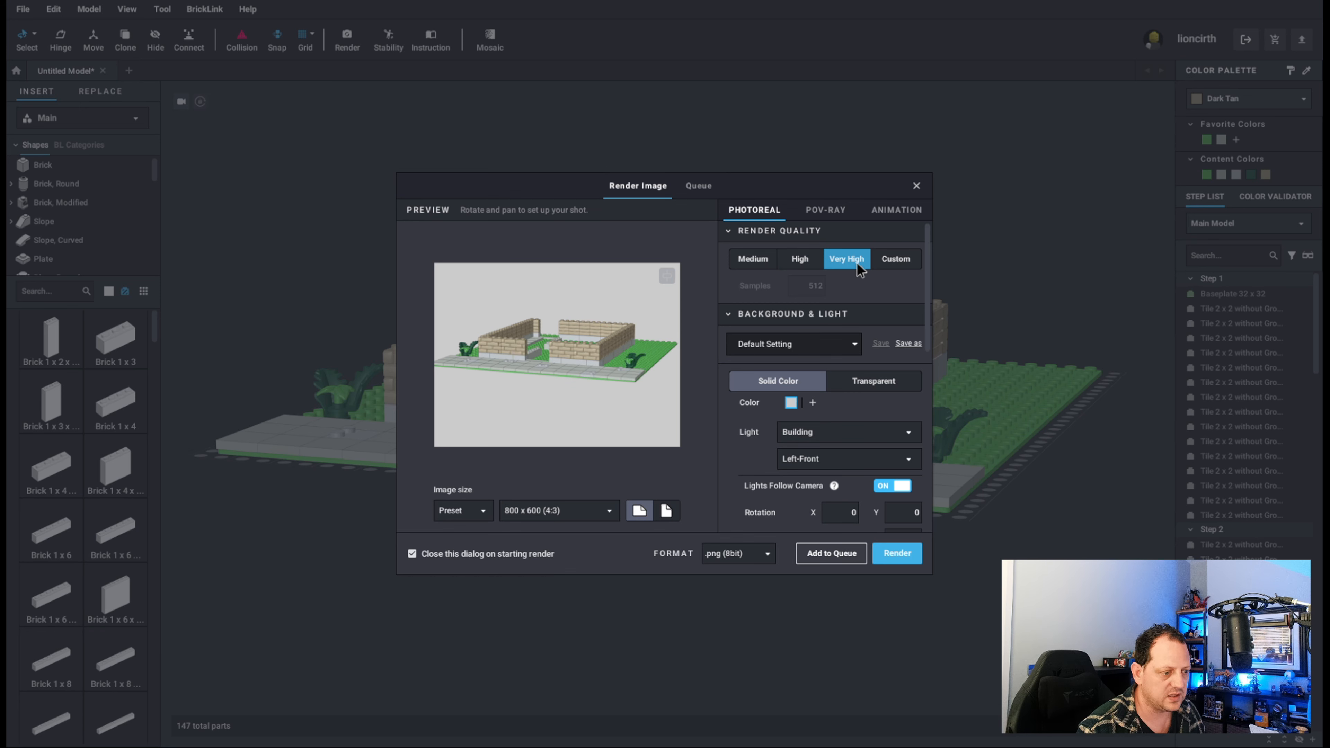
pyautogui.click(575, 512)
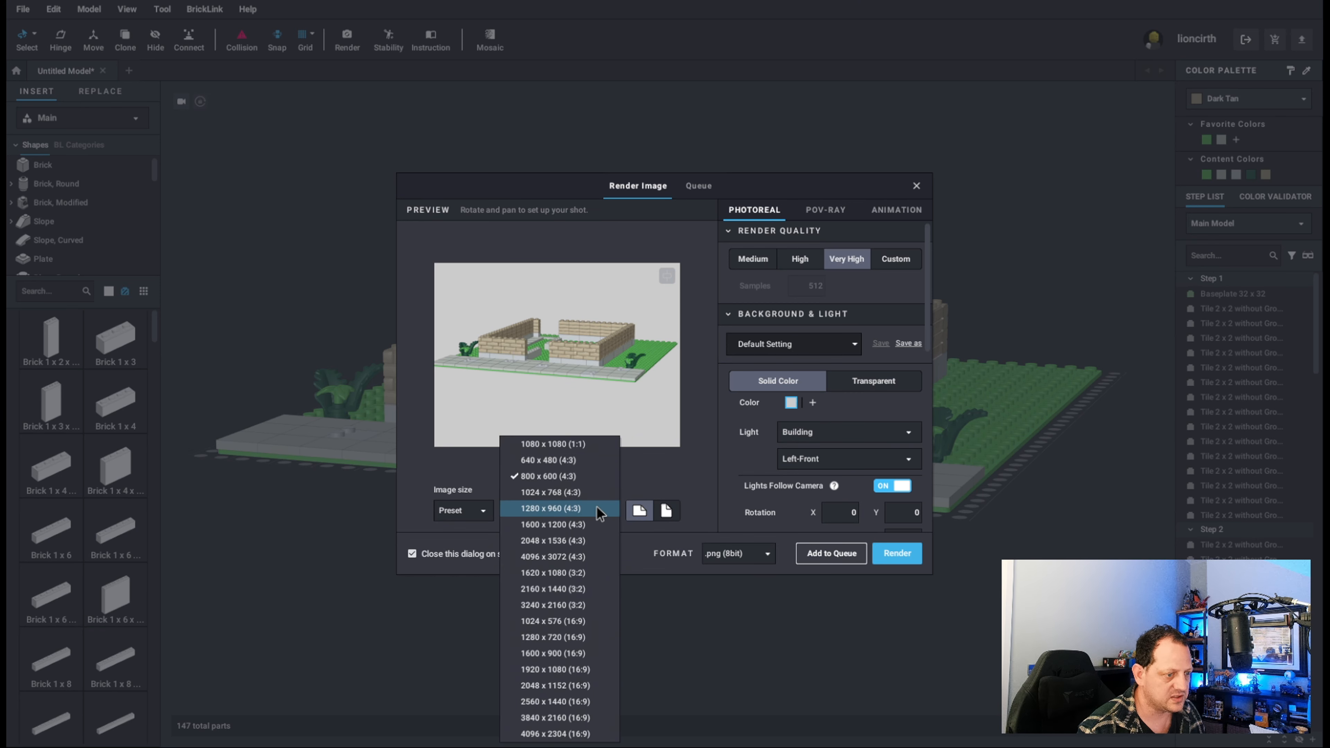
pyautogui.click(660, 468)
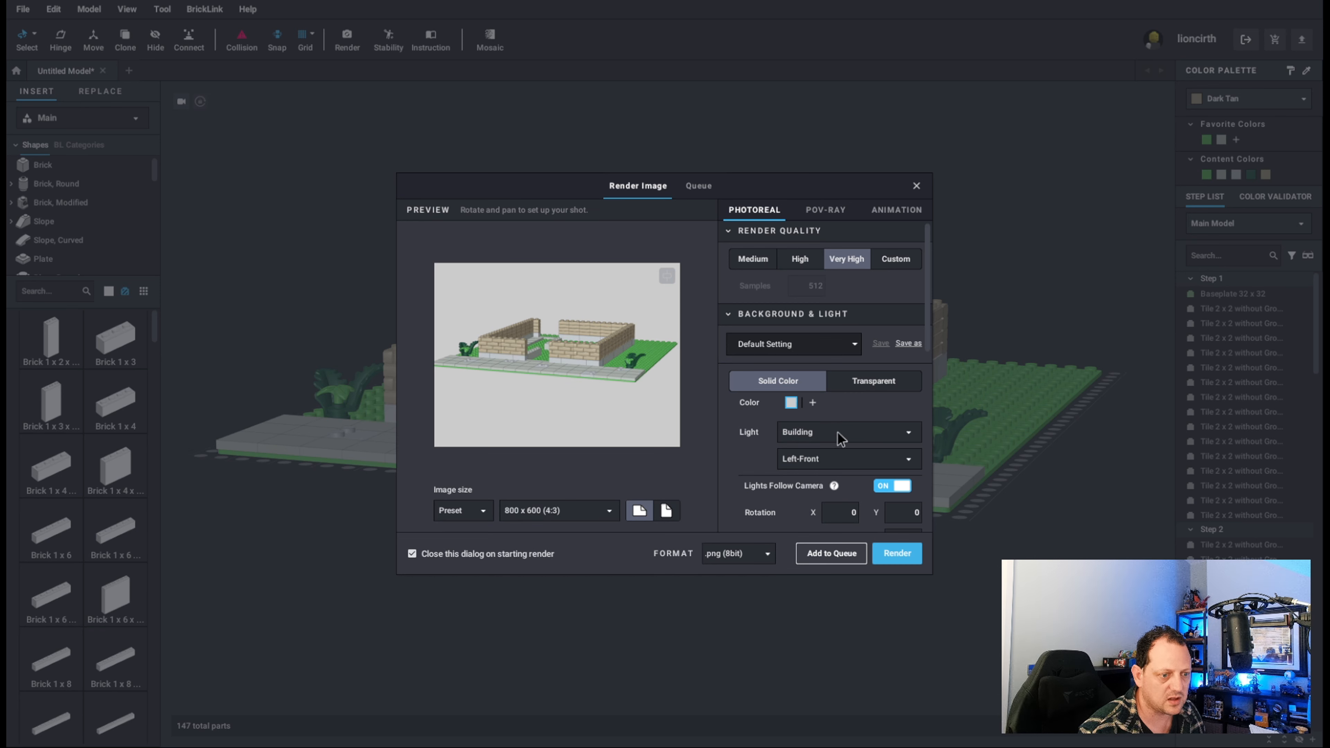
# Try the Right-Front and Left-Rear light positions for the photoreal render and return to Left-Front.
pyautogui.click(855, 437)
pyautogui.click(854, 438)
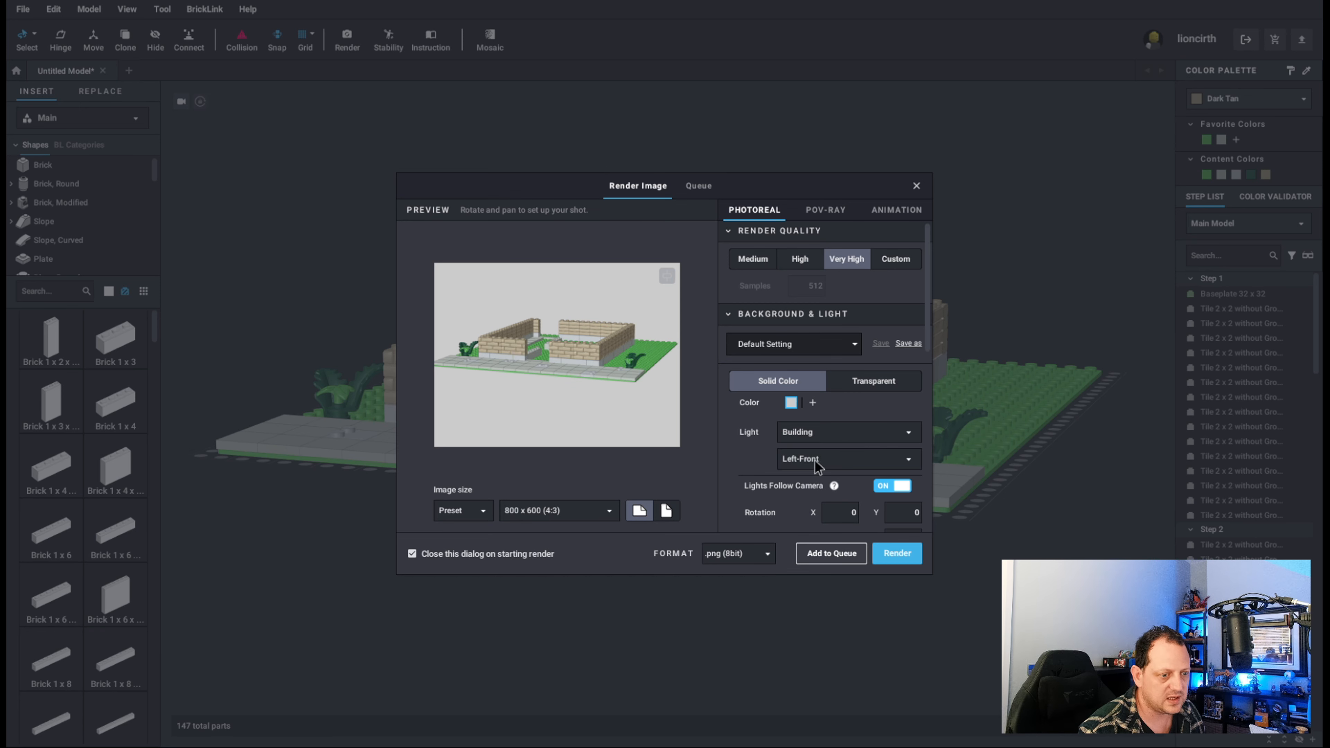
pyautogui.click(817, 465)
pyautogui.click(830, 497)
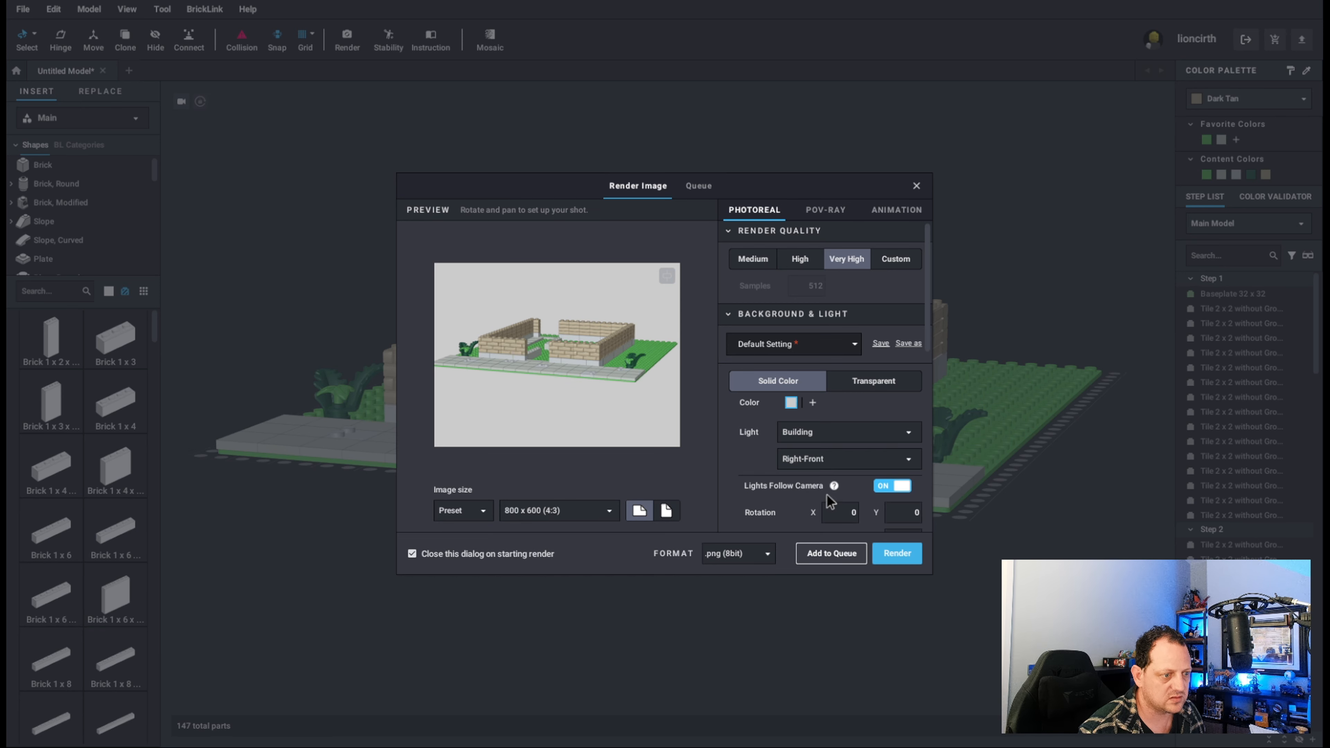
pyautogui.click(843, 466)
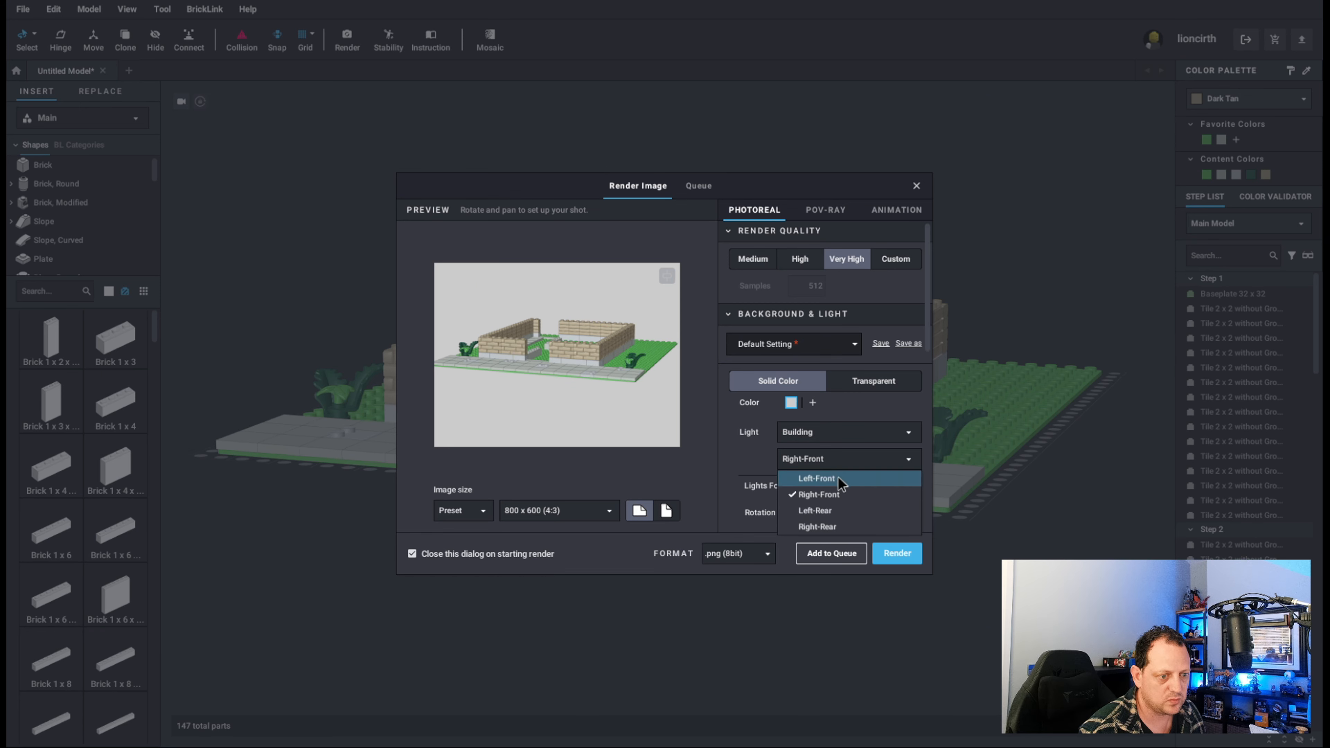
pyautogui.click(838, 476)
pyautogui.click(839, 464)
pyautogui.click(830, 511)
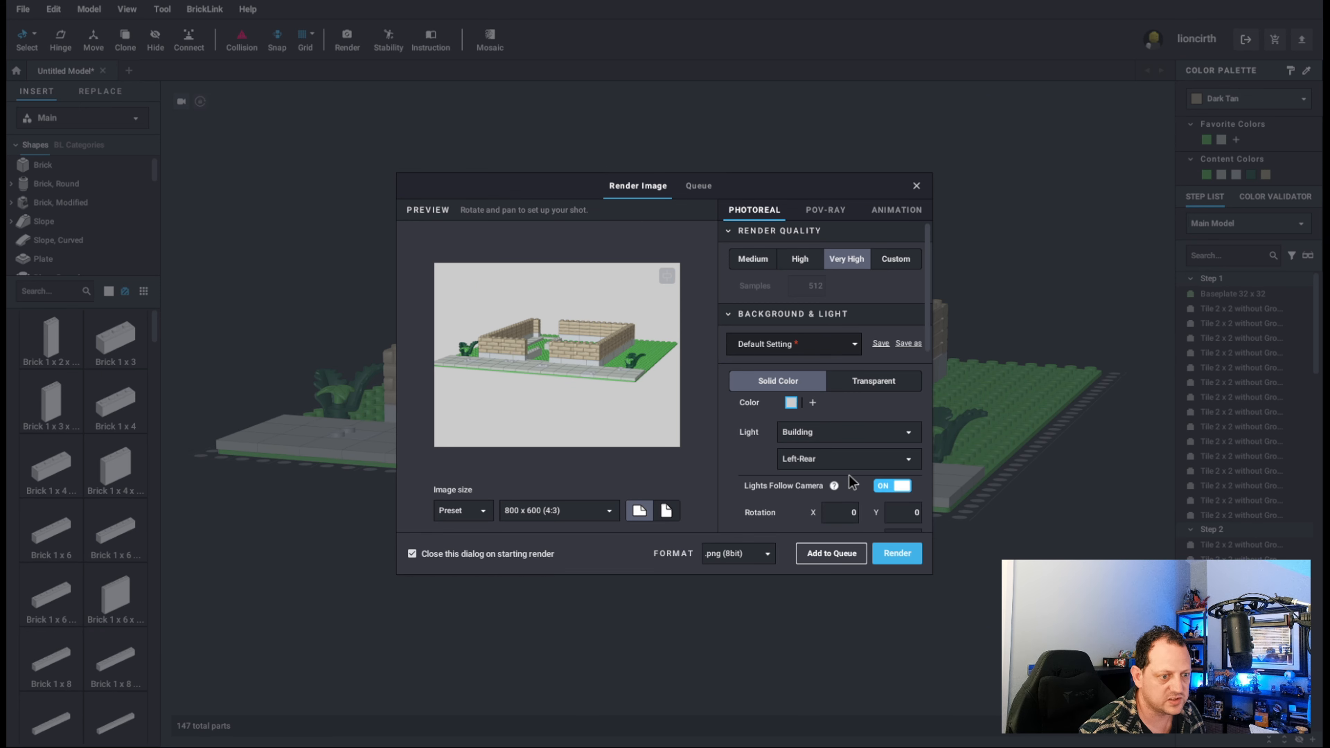
pyautogui.click(845, 461)
pyautogui.click(822, 479)
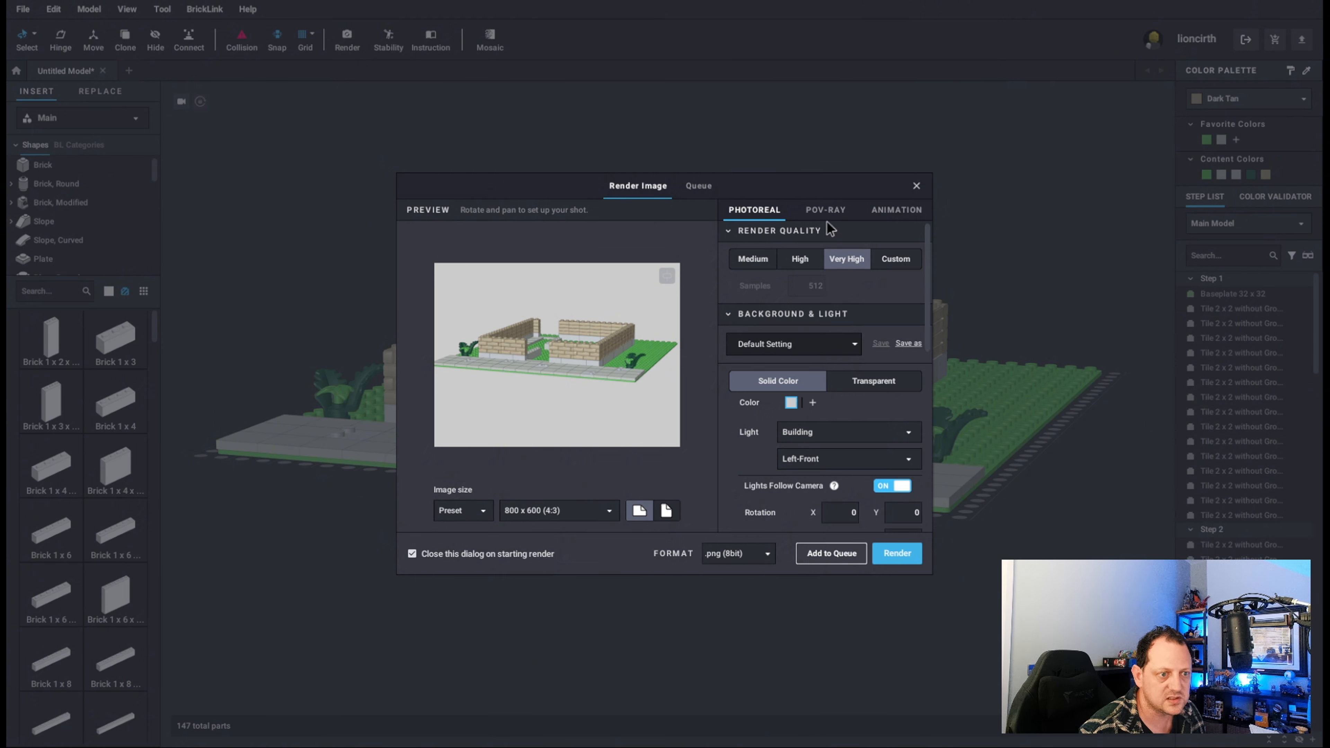
# Render the model with POV-Ray at Low quality.
pyautogui.click(812, 209)
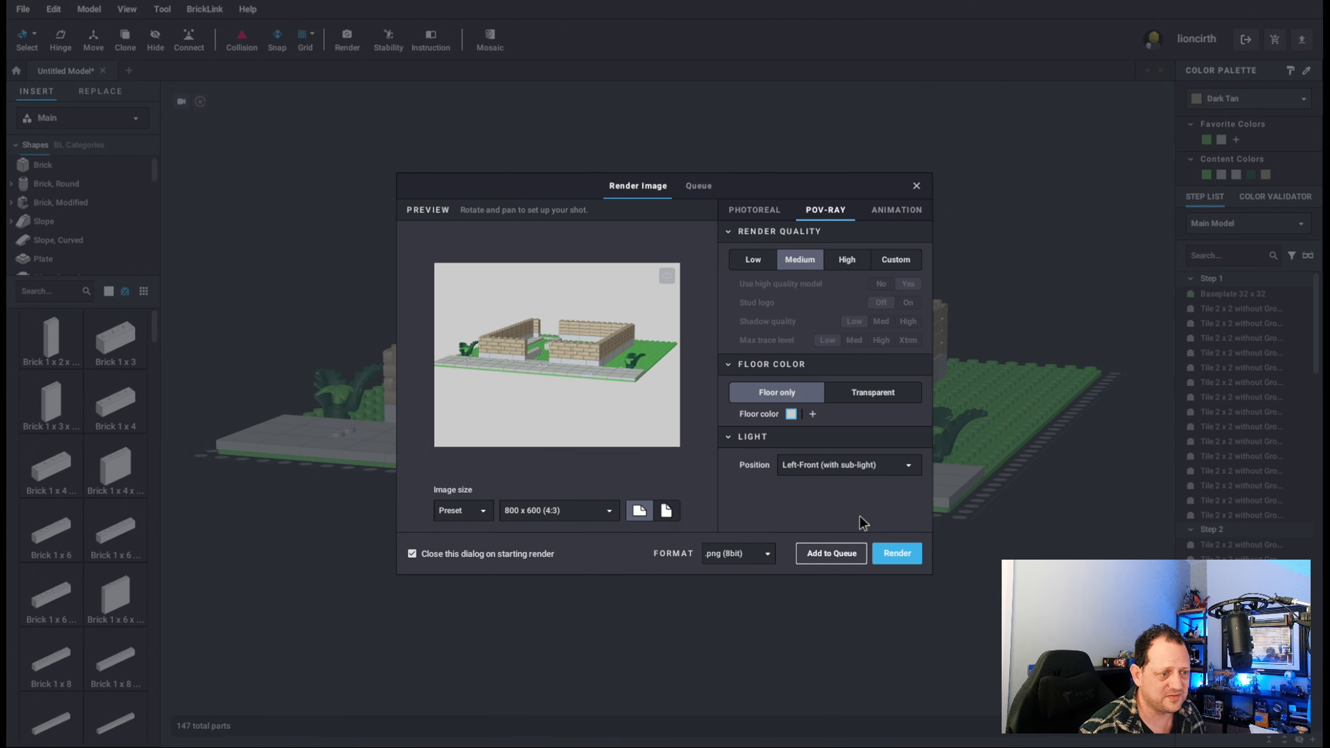
pyautogui.click(750, 260)
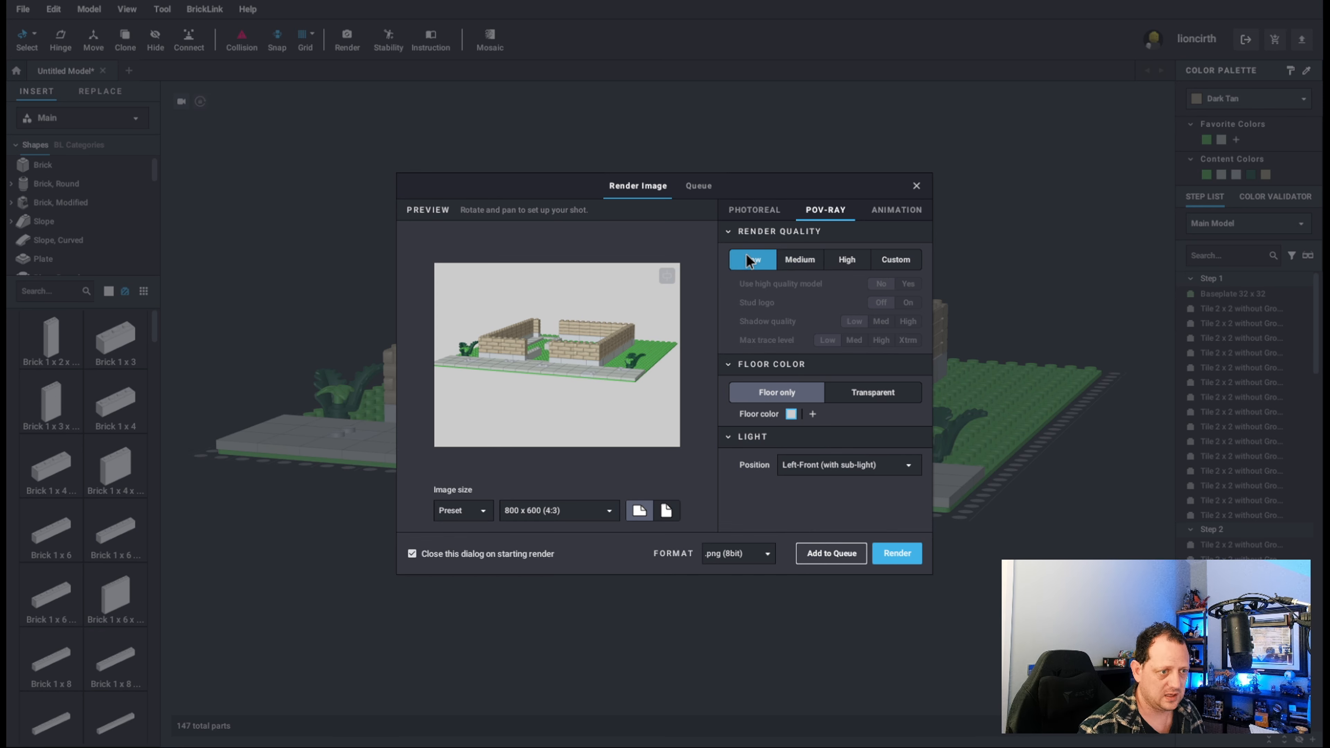
pyautogui.click(896, 553)
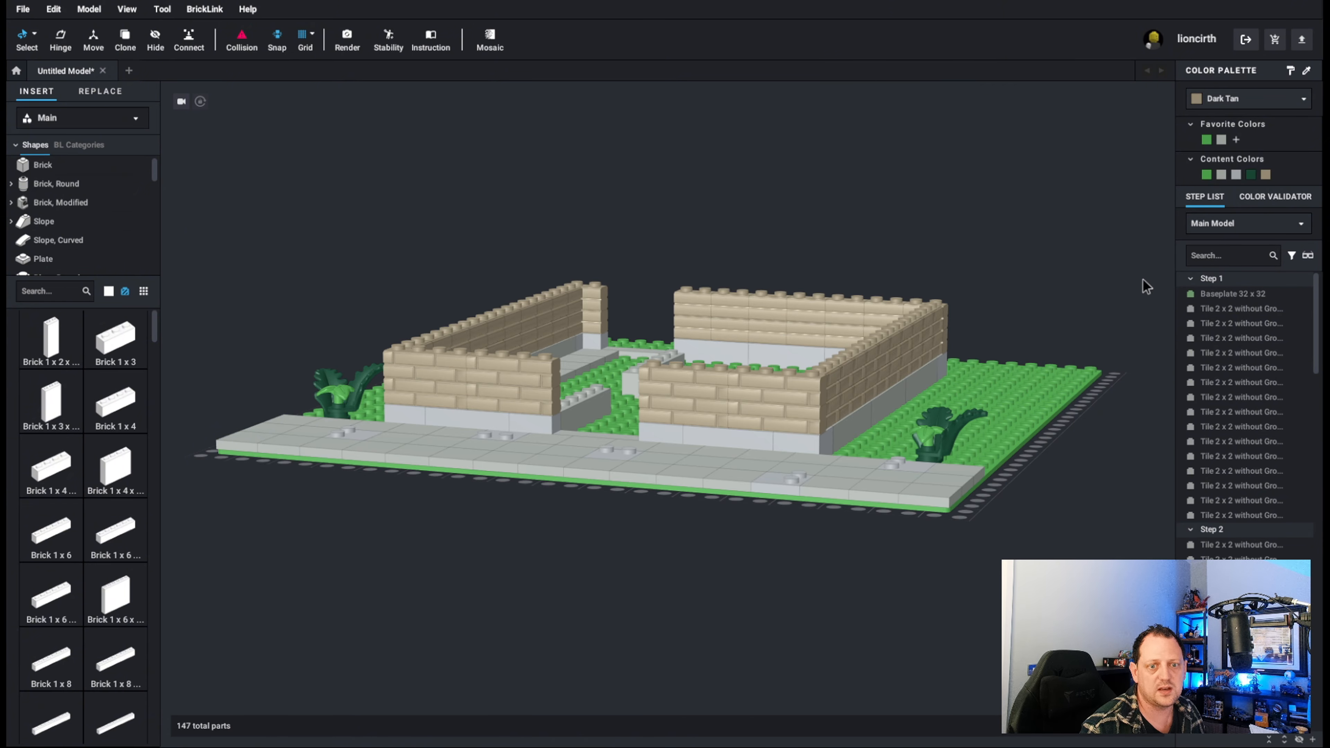
# Switch to Instruction Maker mode and display building steps 2 and 3 of the main model.
pyautogui.click(431, 41)
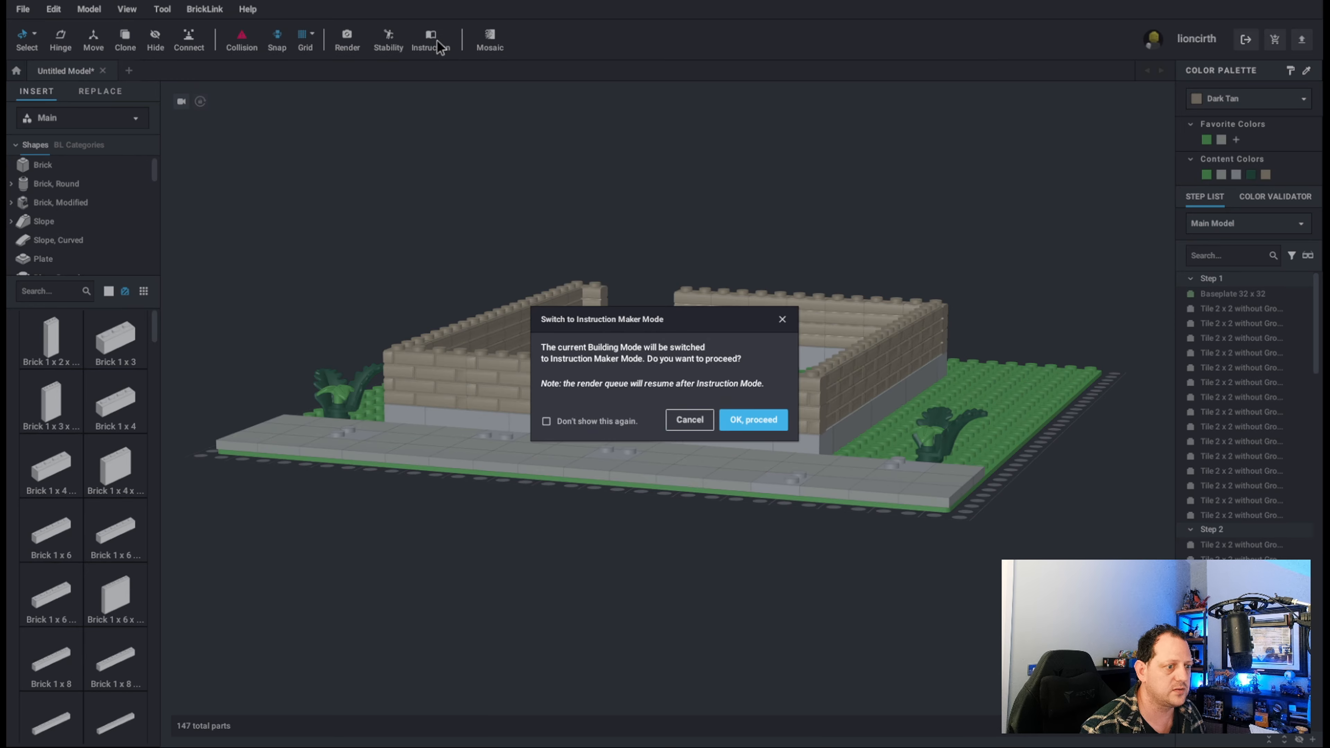
pyautogui.click(754, 422)
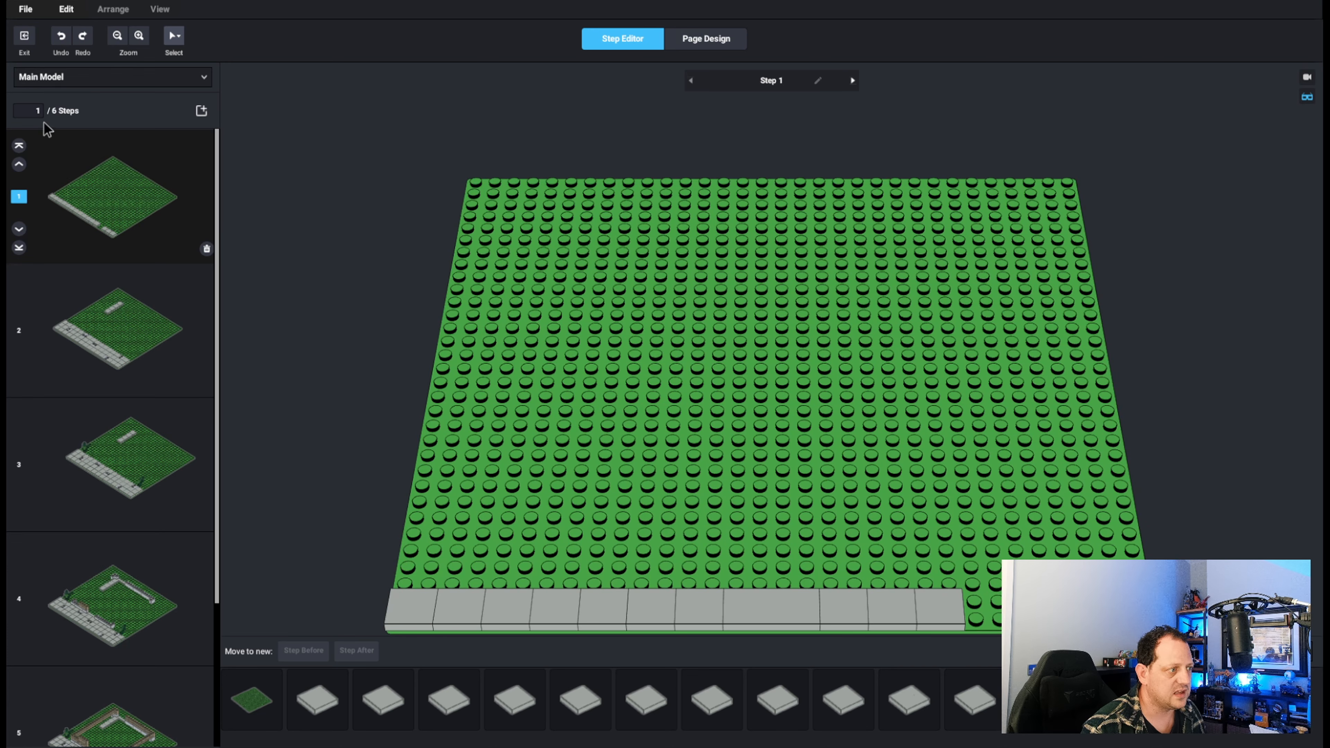
pyautogui.click(149, 343)
pyautogui.click(131, 461)
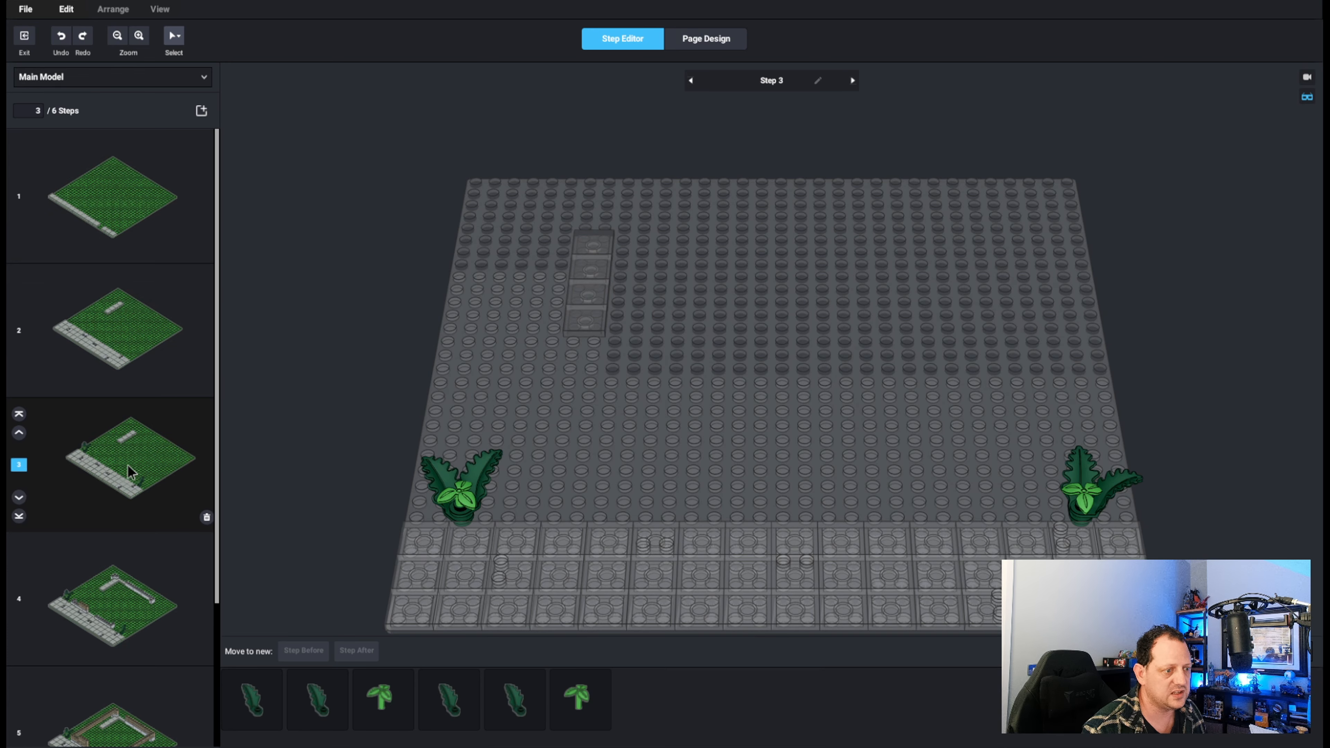
# Go back to building step 1 and switch to Page Design to inspect the oversized parts list box on page 1.
pyautogui.click(141, 296)
pyautogui.click(147, 205)
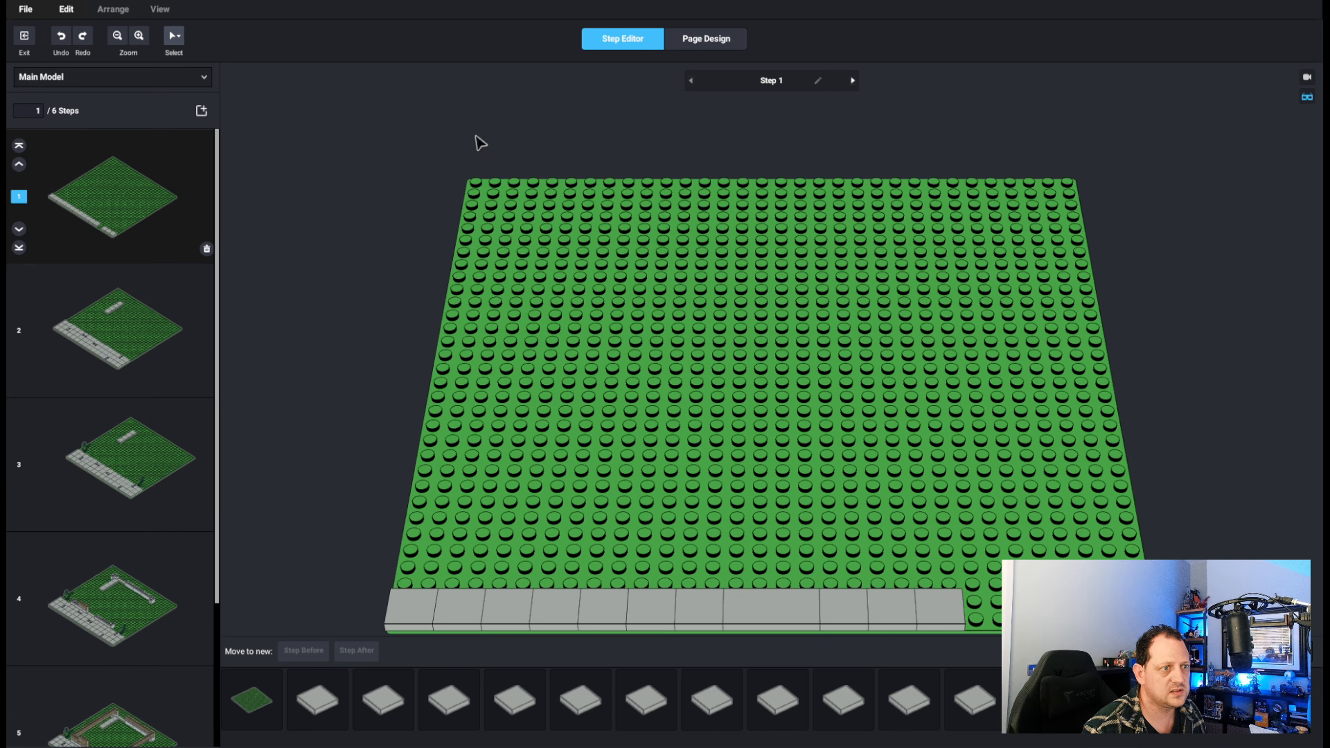
pyautogui.click(690, 39)
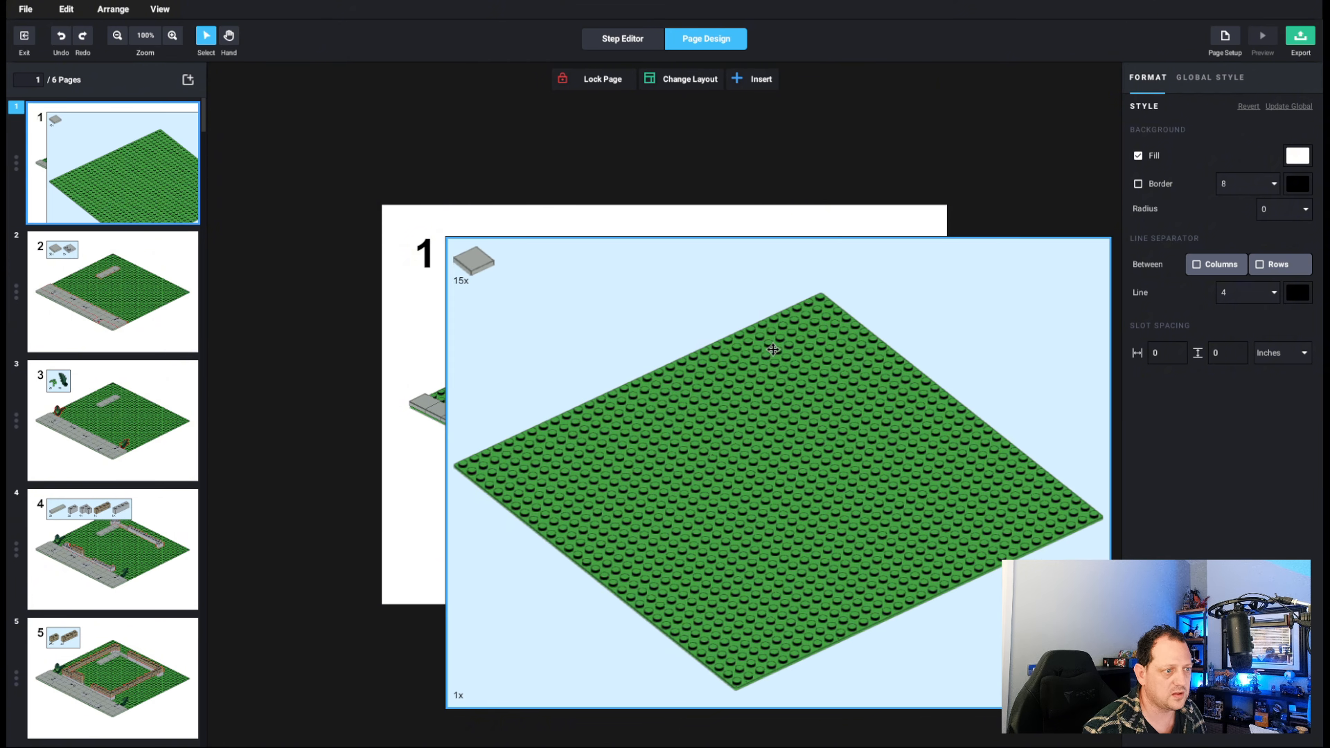
pyautogui.moveTo(782, 345)
pyautogui.mouseDown()
pyautogui.moveTo(984, 287)
pyautogui.moveTo(820, 343)
pyautogui.moveTo(698, 315)
pyautogui.moveTo(715, 307)
pyautogui.moveTo(782, 344)
pyautogui.mouseUp()
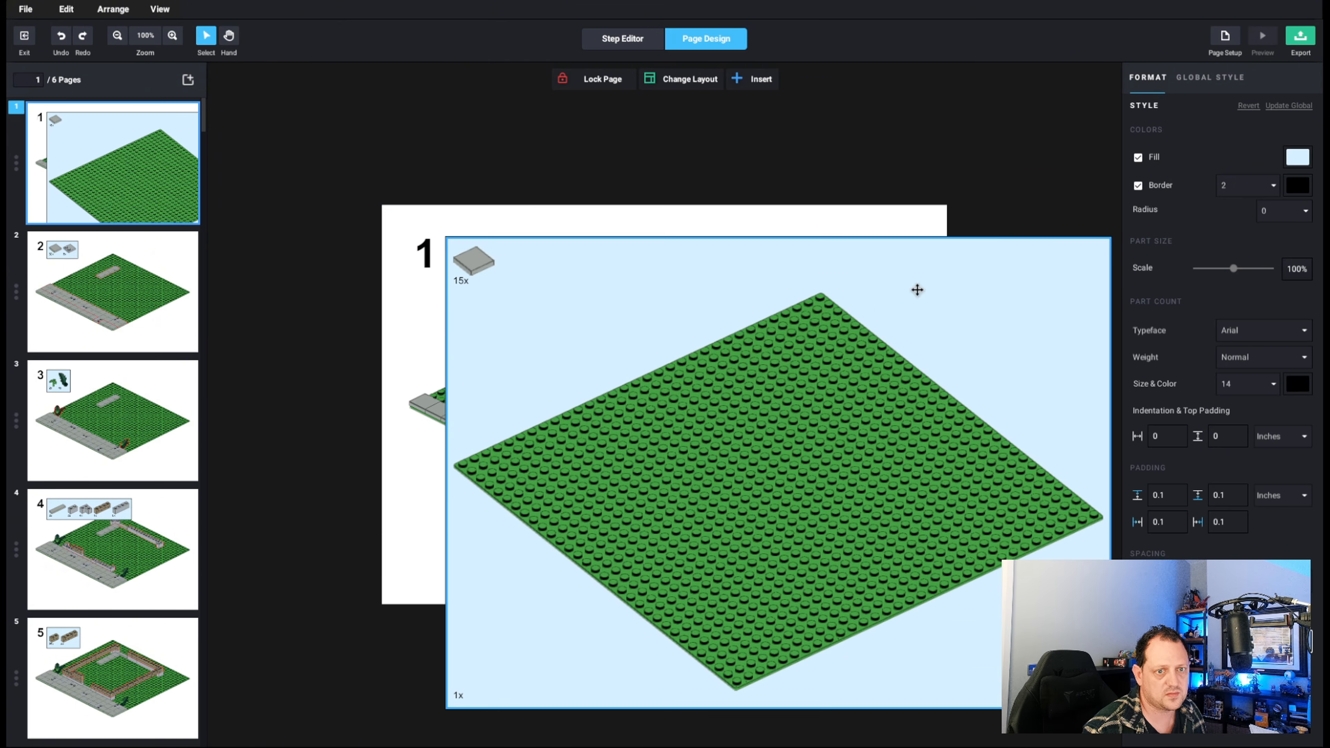
# Look through the instruction pages, comparing the layout of page 1 with the pages for the following building steps.
pyautogui.click(120, 308)
pyautogui.press('Down')
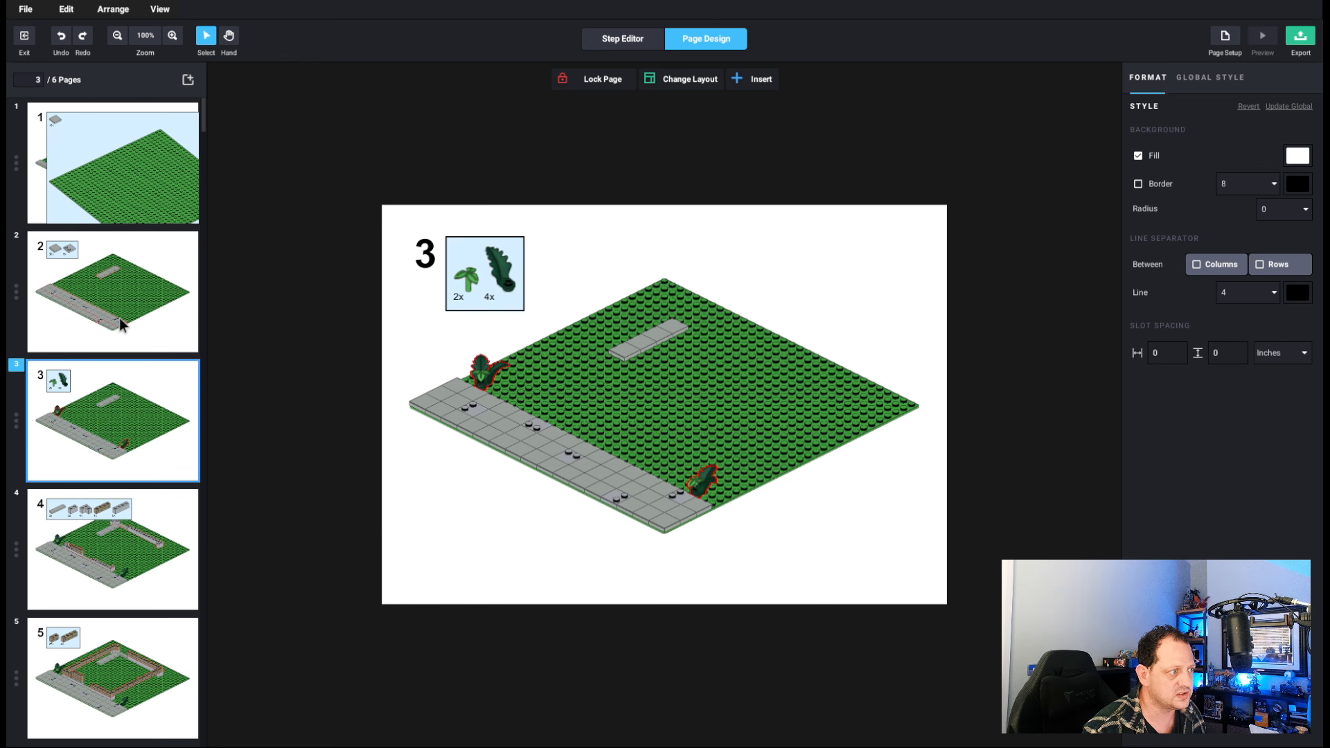
pyautogui.click(120, 503)
pyautogui.click(160, 144)
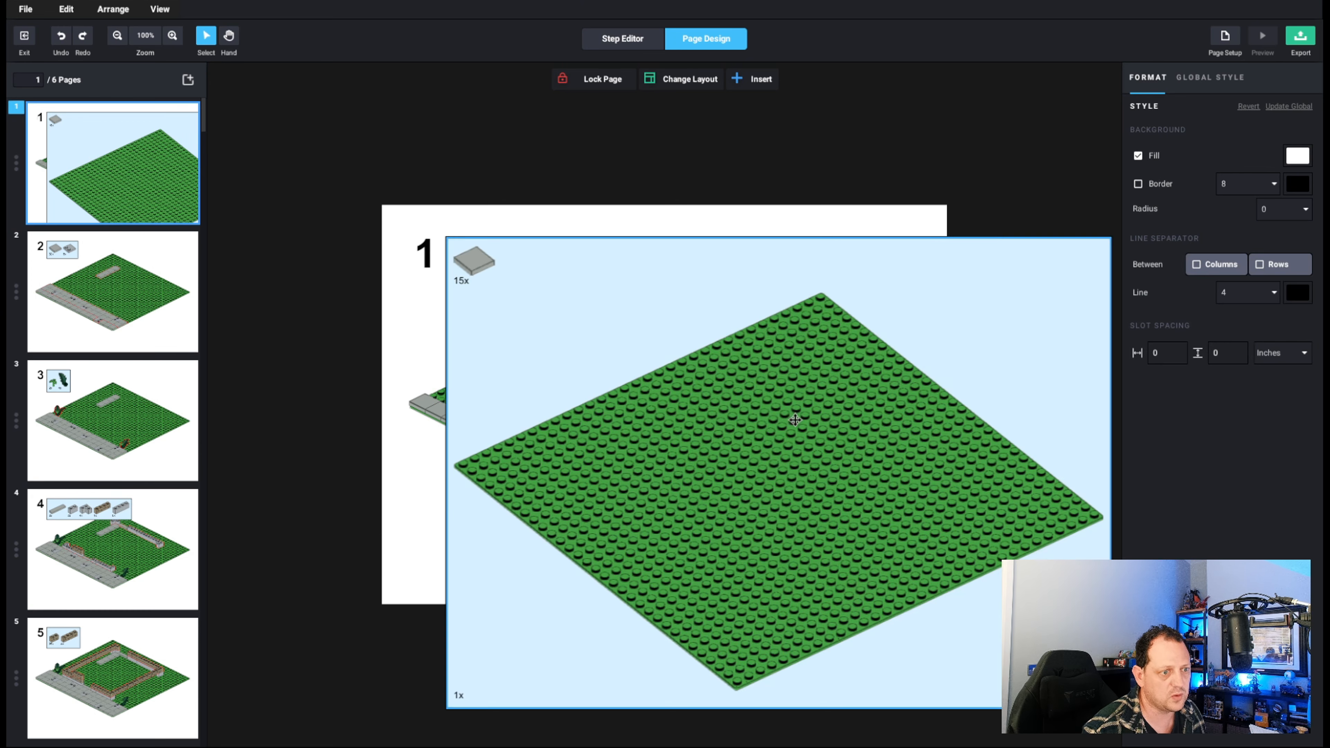
pyautogui.click(148, 523)
pyautogui.scroll(-1, 142, 524)
pyautogui.click(128, 665)
pyautogui.scroll(-2, 137, 649)
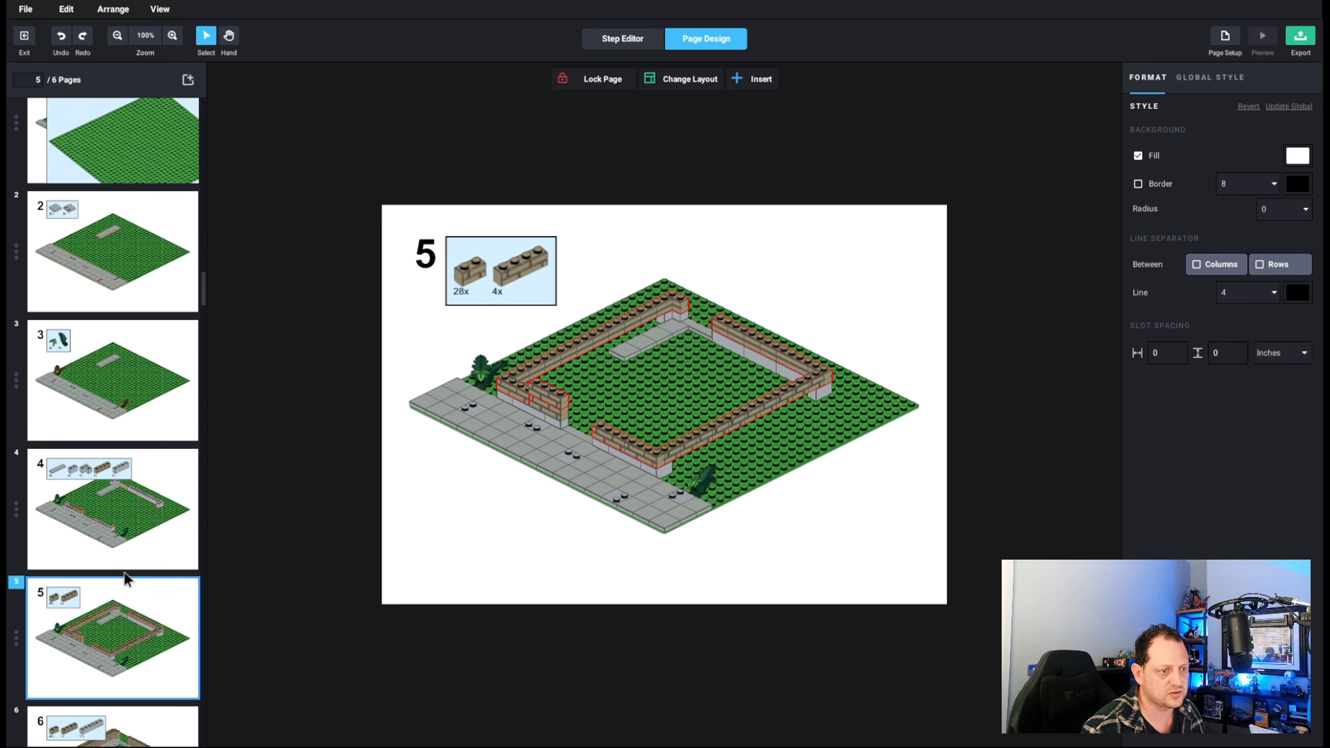
pyautogui.click(141, 635)
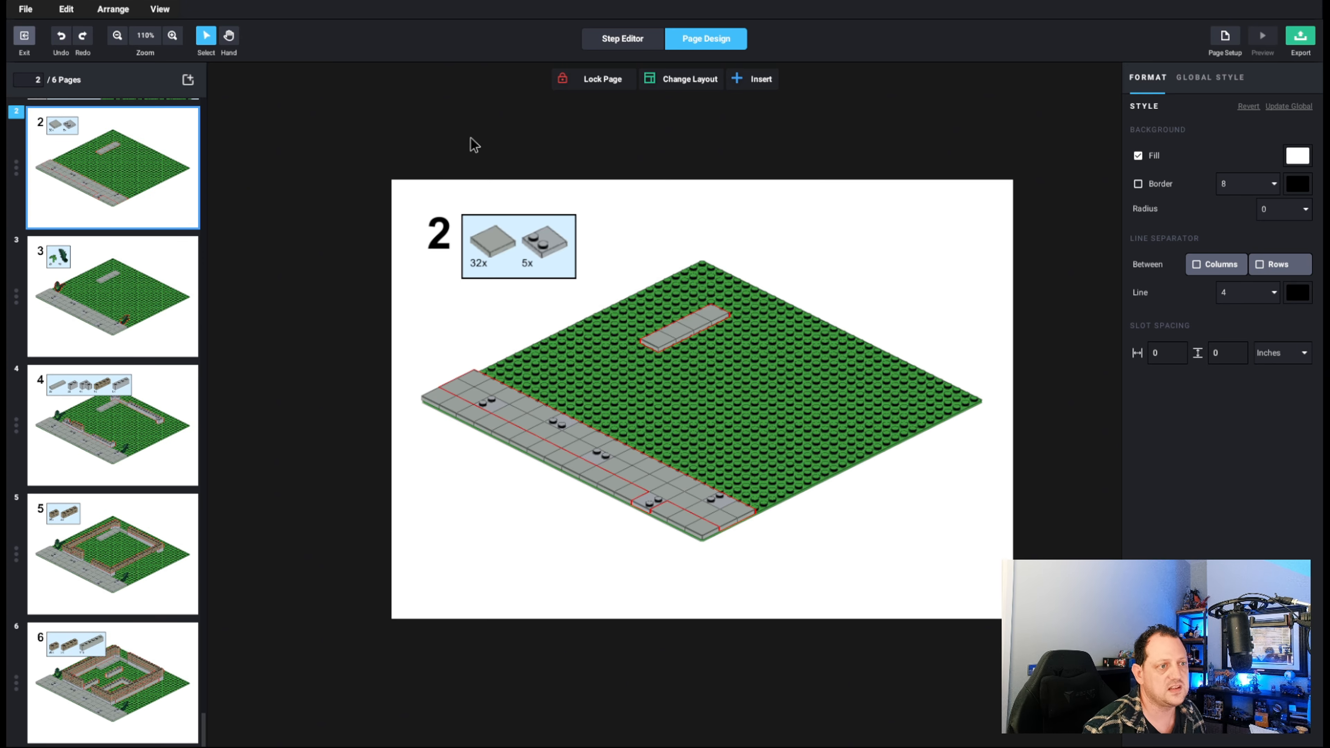
# Exit Instruction Maker and orbit the house model to an angled front view.
pyautogui.click(24, 36)
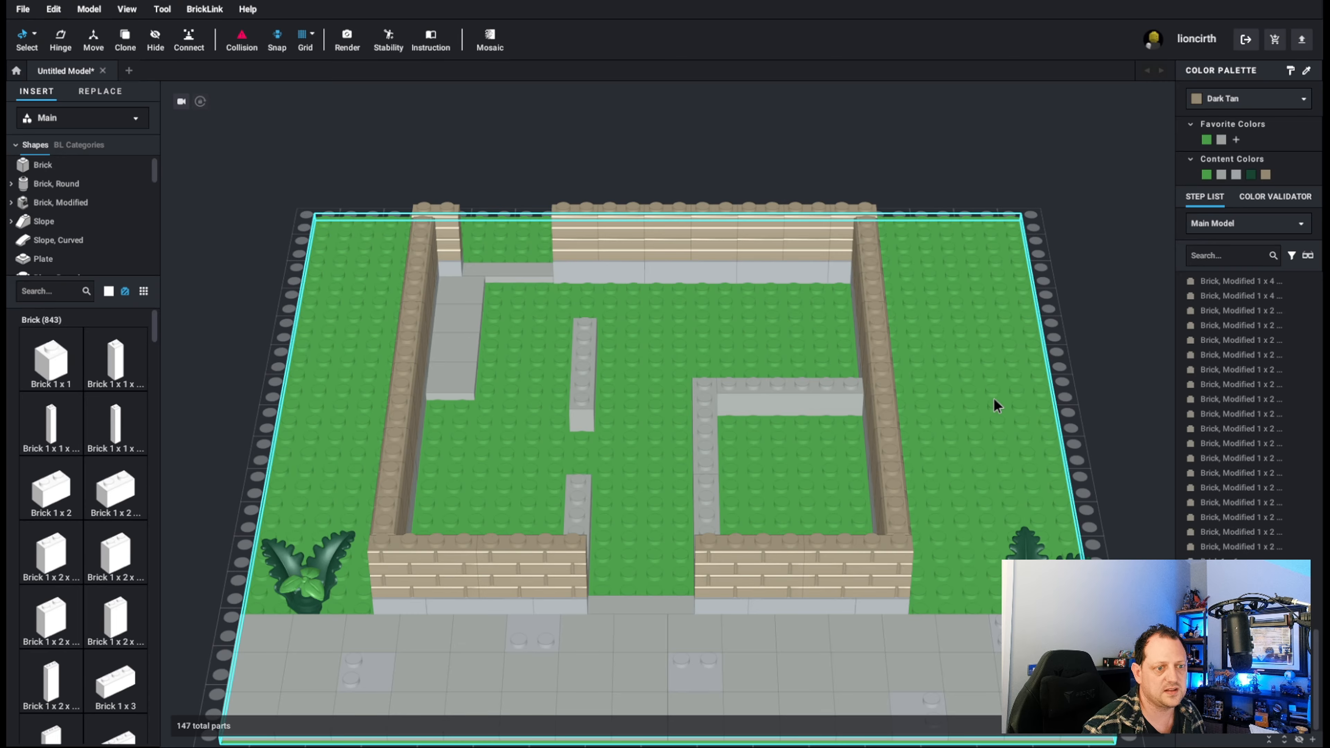
pyautogui.moveTo(993, 398)
pyautogui.mouseDown(button='right')
pyautogui.moveTo(960, 376)
pyautogui.moveTo(987, 387)
pyautogui.mouseUp(button='right')
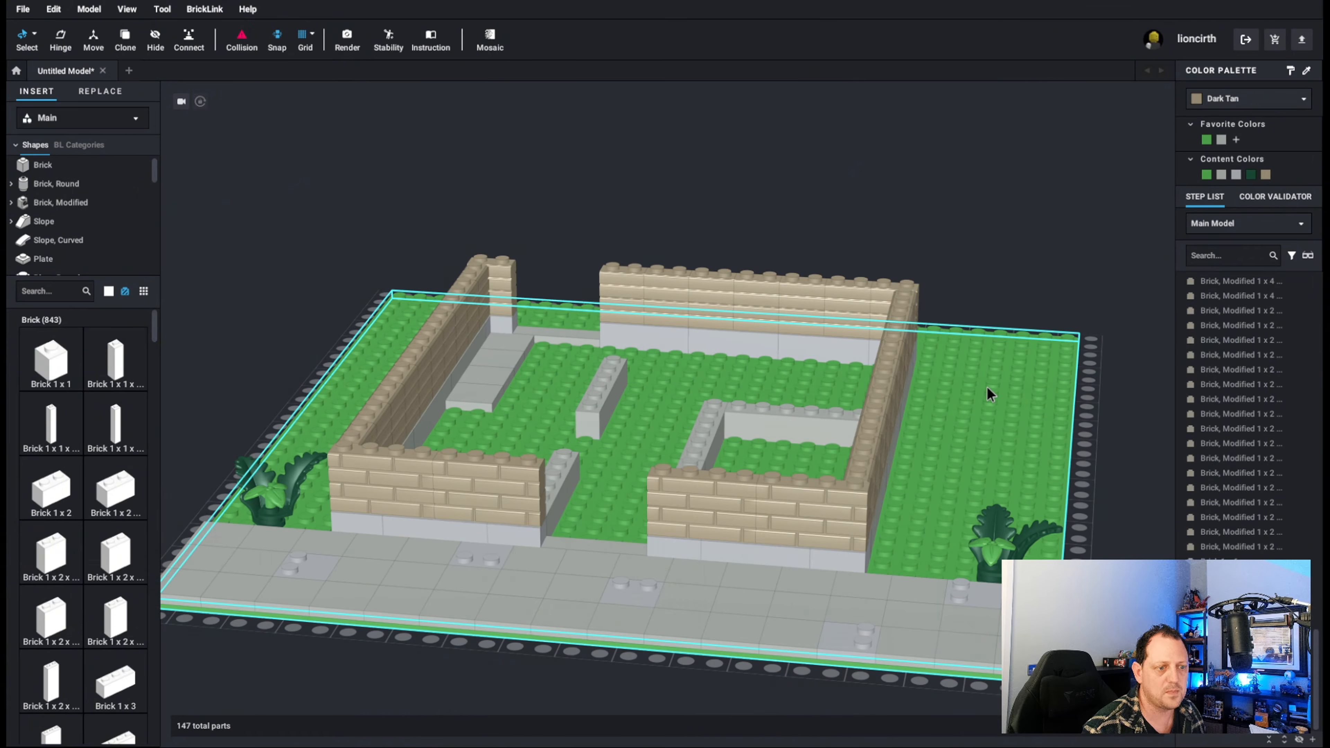